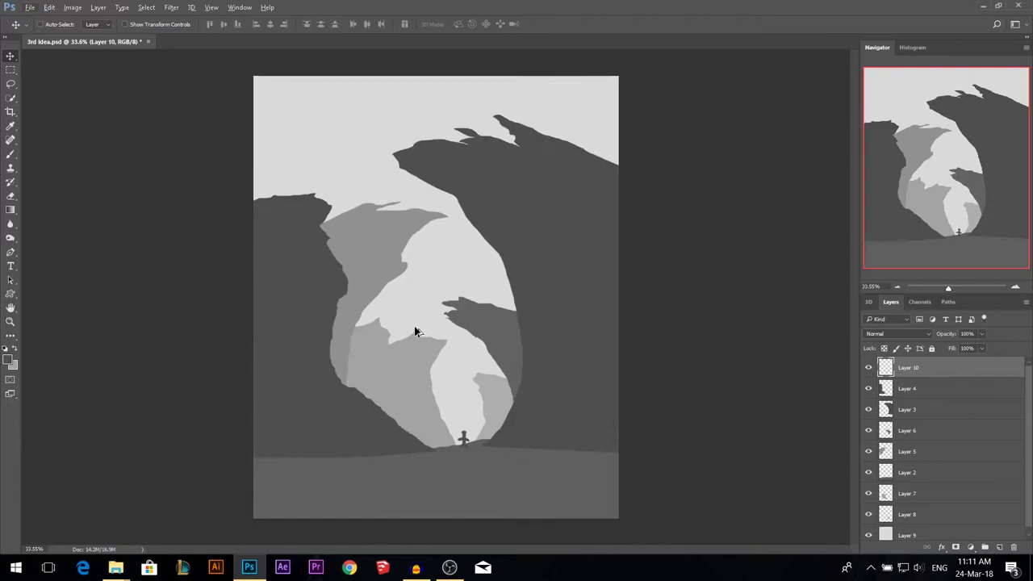
- Identify which layers hold the ground, the dark side cliffs and the lighter distant rocks by selecting each shape on the canvas
scroll(936, 460, down, 1)
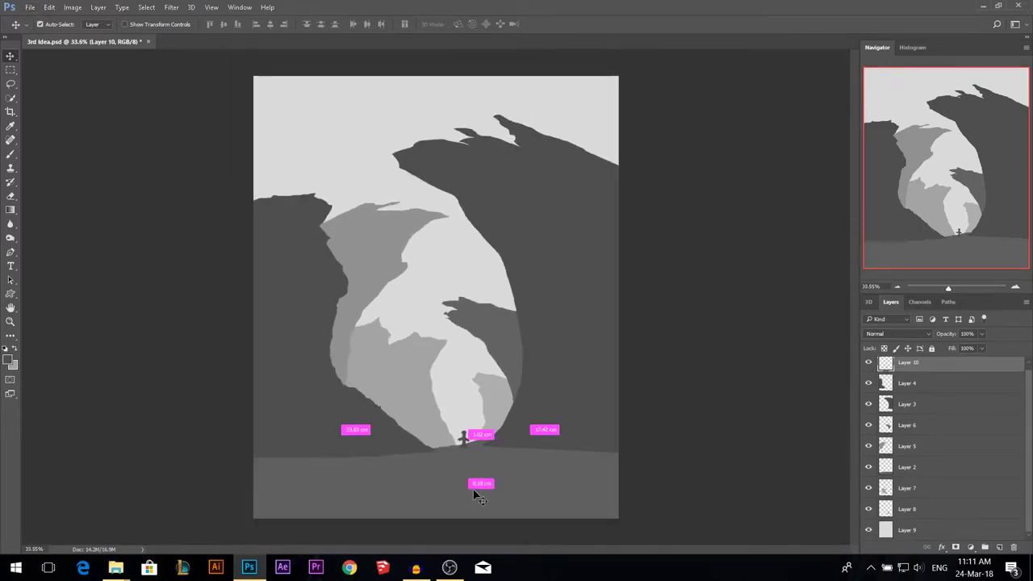
ctrl+click(477, 491)
drag(477, 493, 457, 482)
key(ctrl+z)
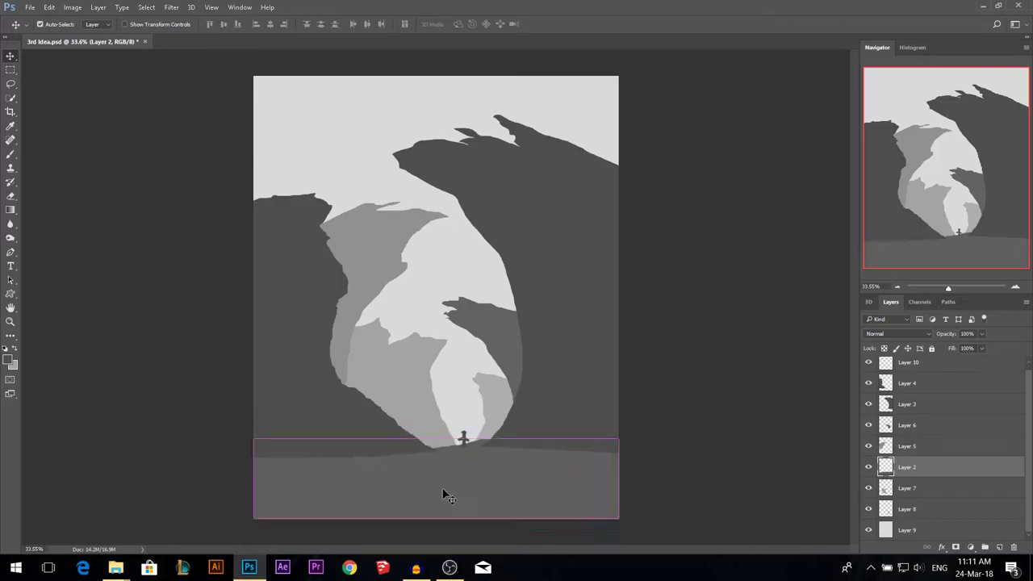
ctrl+click(327, 403)
ctrl+click(578, 286)
drag(572, 294, 539, 284)
key(ctrl+z)
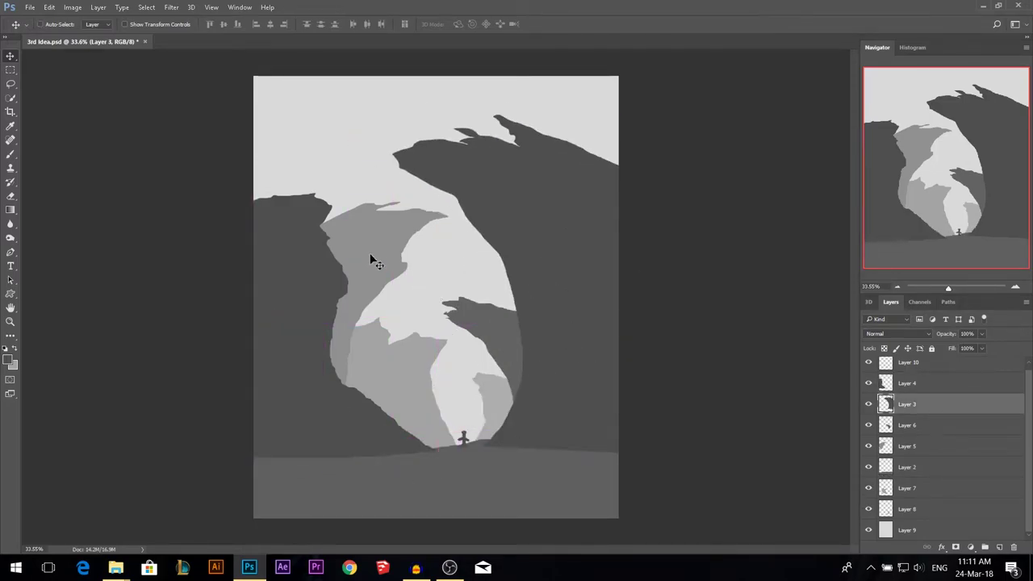
ctrl+click(499, 352)
ctrl+click(492, 395)
ctrl+click(406, 367)
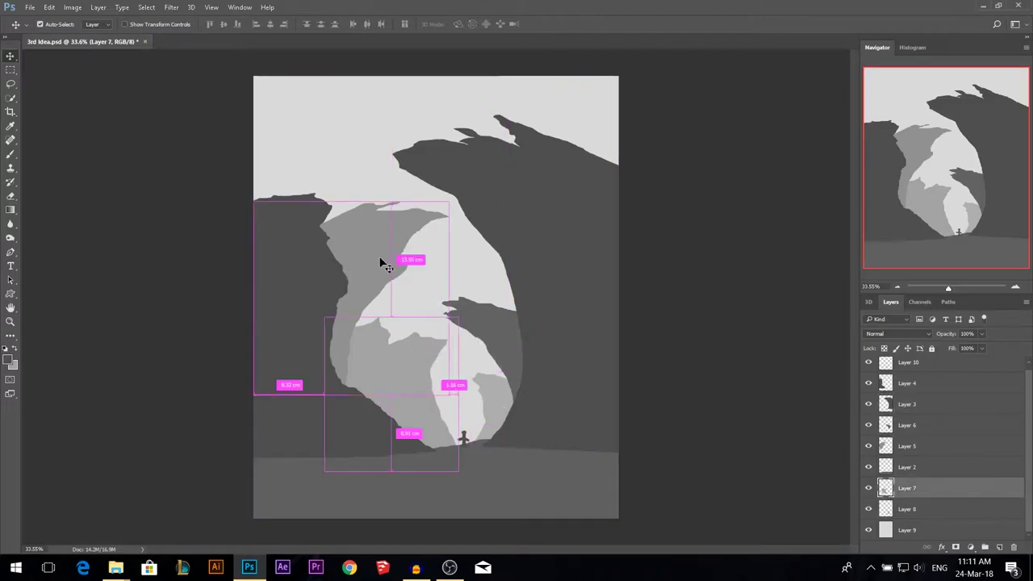
ctrl+click(380, 263)
ctrl+click(489, 334)
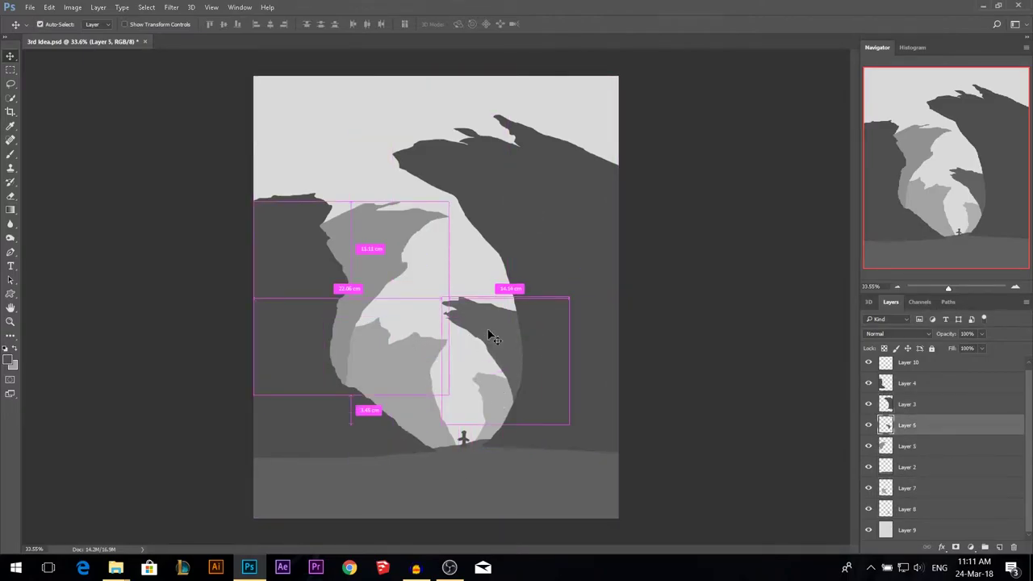
- Group all the sketch layers from Layer 10 down to Layer 9
click(920, 364)
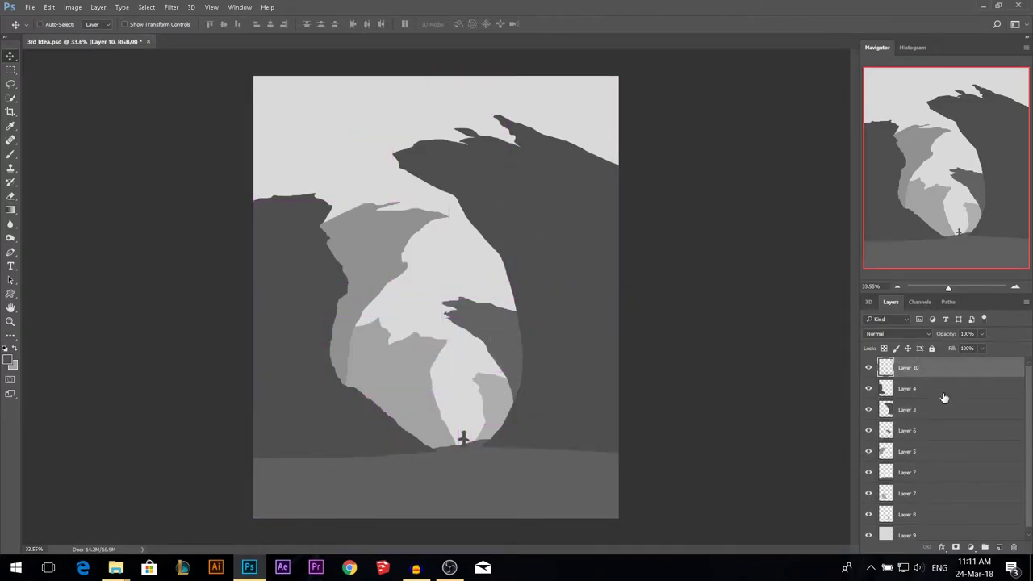
shift+click(934, 529)
key(ctrl+g)
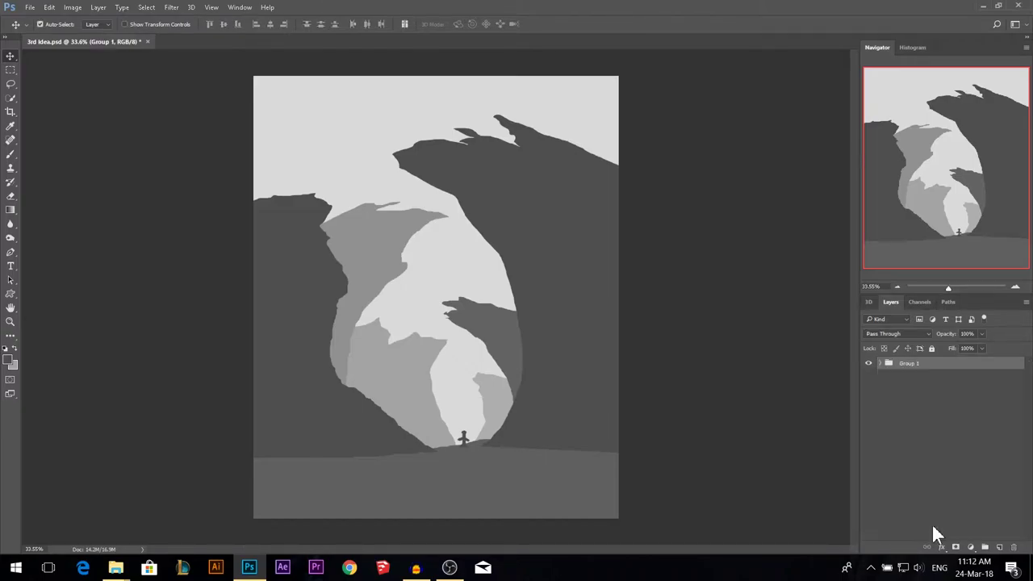
- Label the new group with the violet colour and rename it Idea
right_click(880, 369)
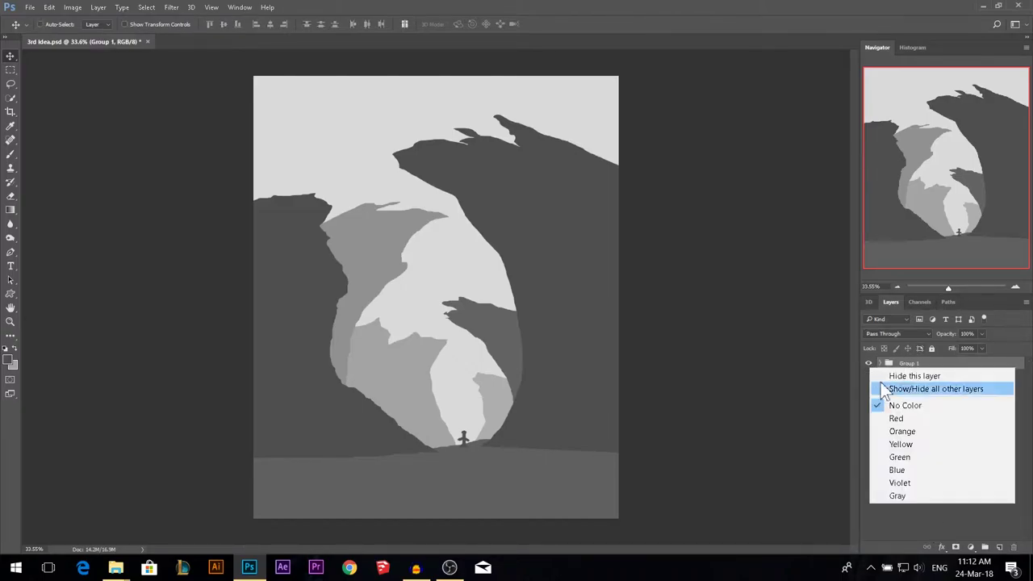
click(890, 481)
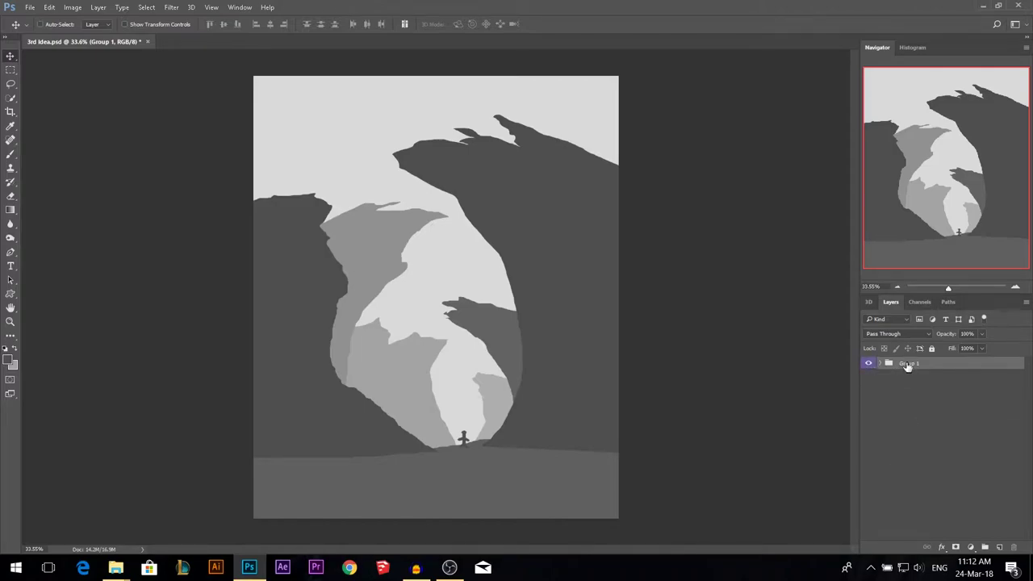
text(Idea)
key(Return)
- Open nicholas-swanson-65-unsplash.jpg from the Stocks folder and copy the photo into 3rd Idea.psd as a new layer
mouse_move(117, 570)
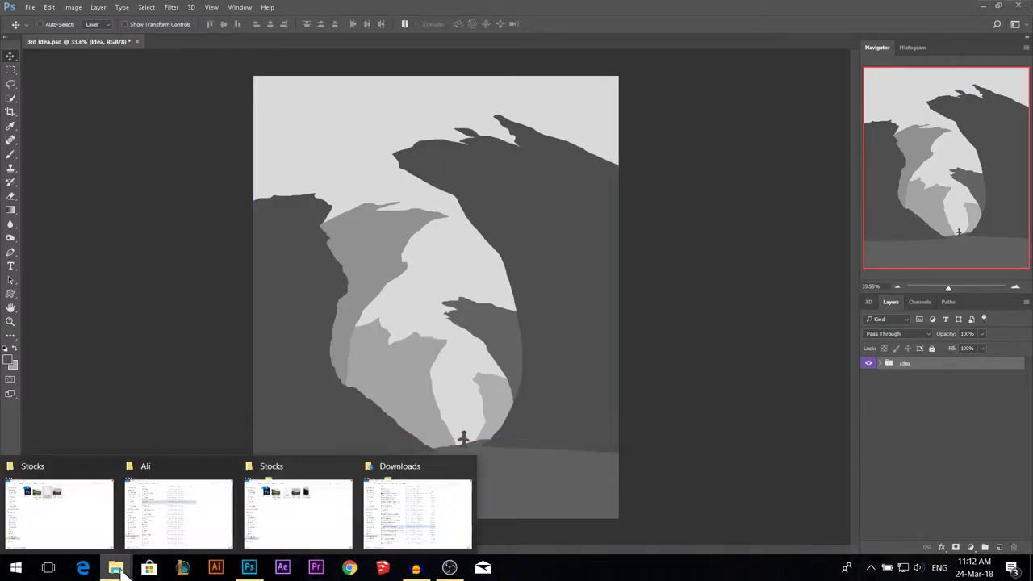
click(326, 501)
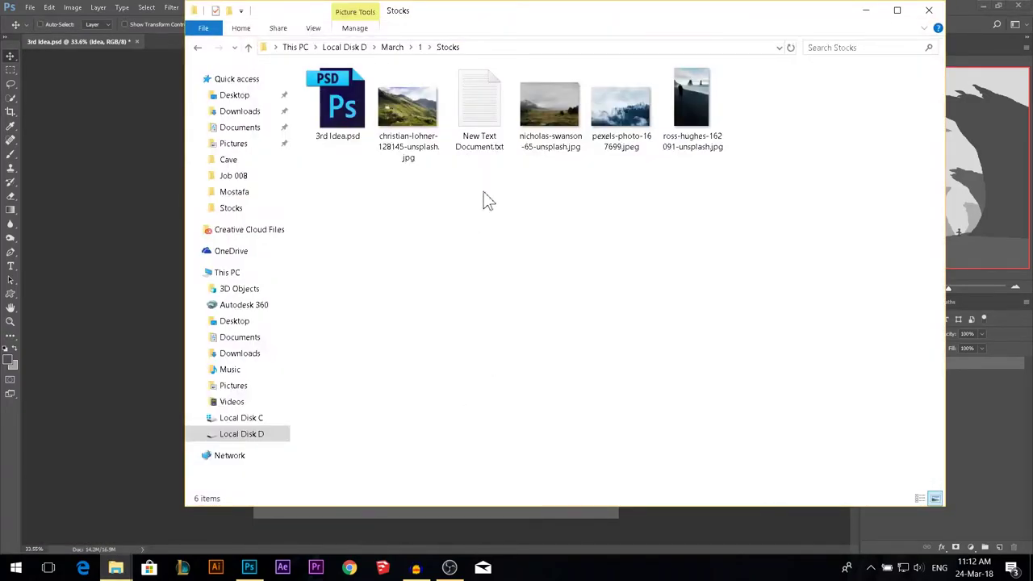
drag(549, 113, 282, 62)
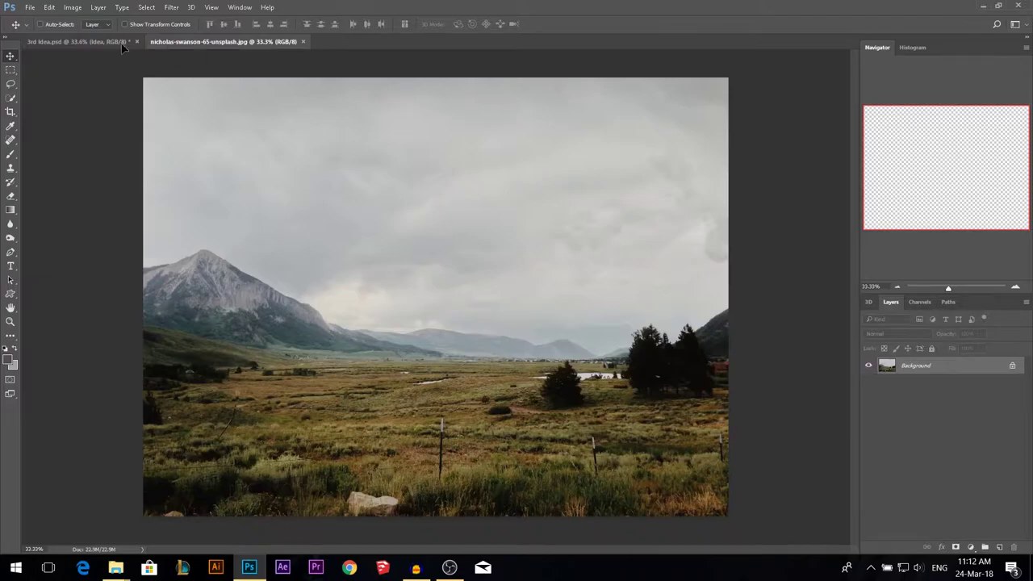
drag(89, 43, 418, 365)
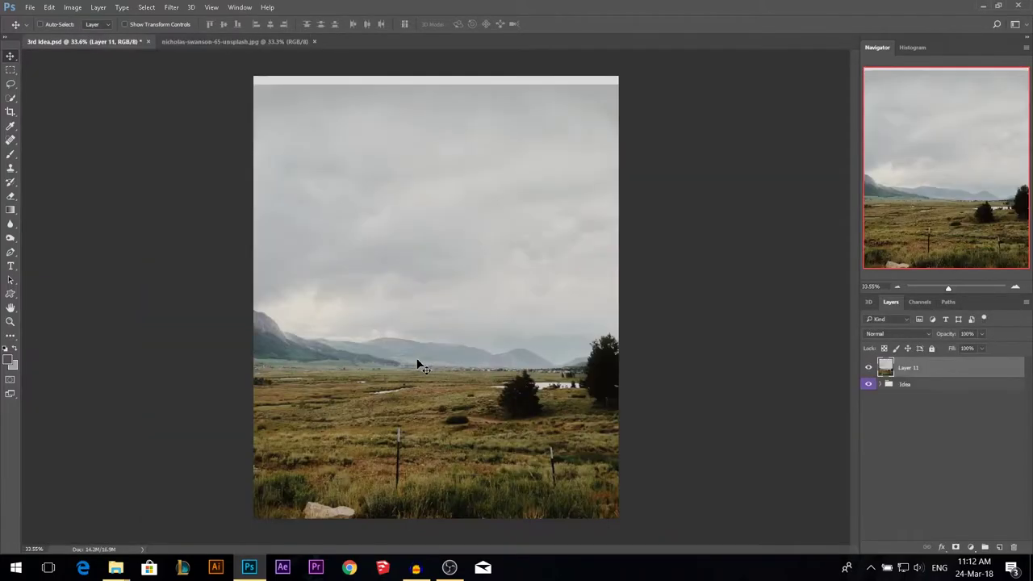
- Centre the landscape photo over the canvas and squash it from above so its upper edge lies about one third down
scroll(411, 339, down, 5)
mouse_move(487, 324)
mouse_down()
mouse_move(412, 302)
mouse_move(477, 333)
mouse_up()
key(ctrl+t)
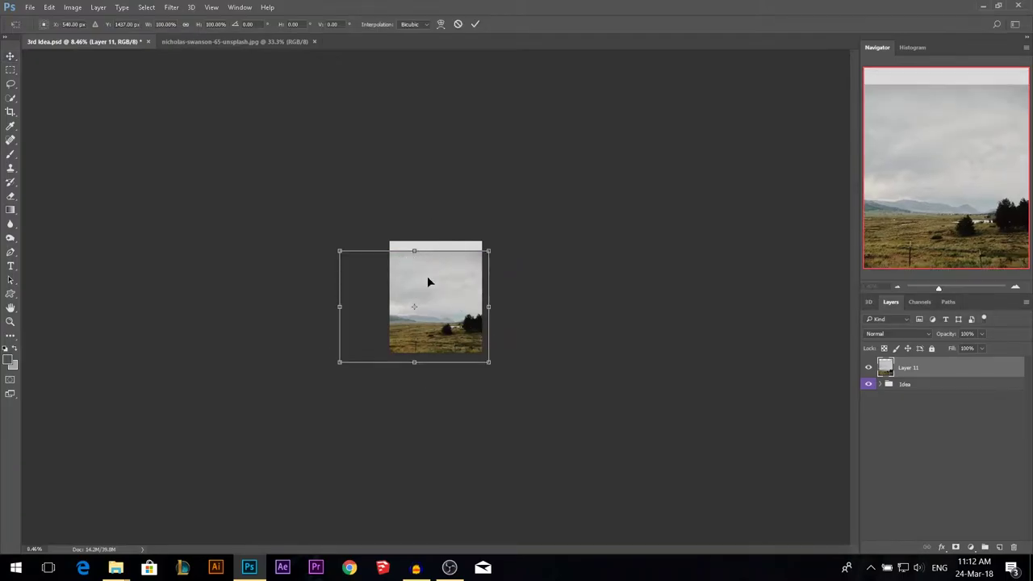
drag(428, 282, 451, 275)
scroll(437, 289, up, 3)
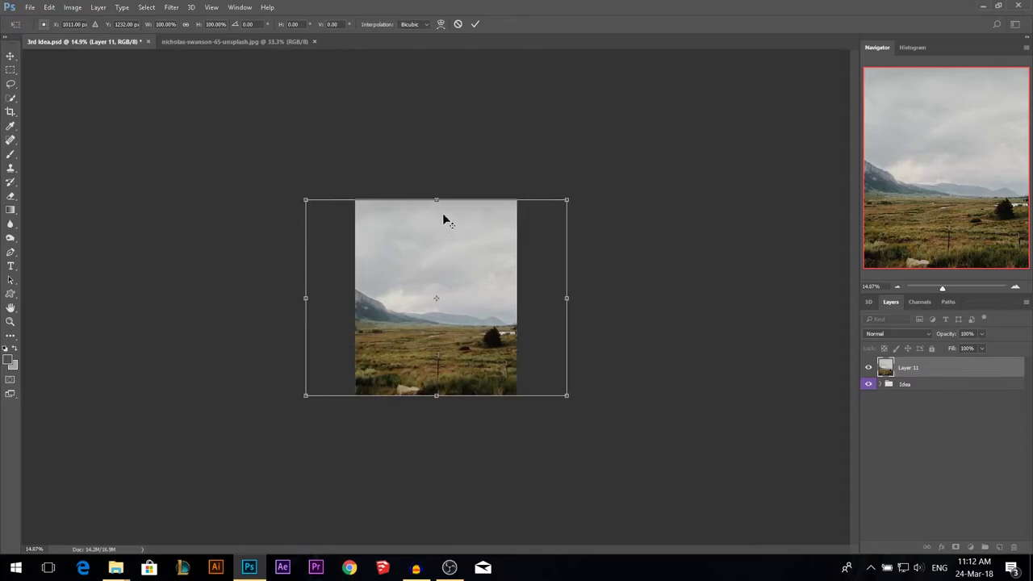
drag(435, 199, 425, 263)
key(Return)
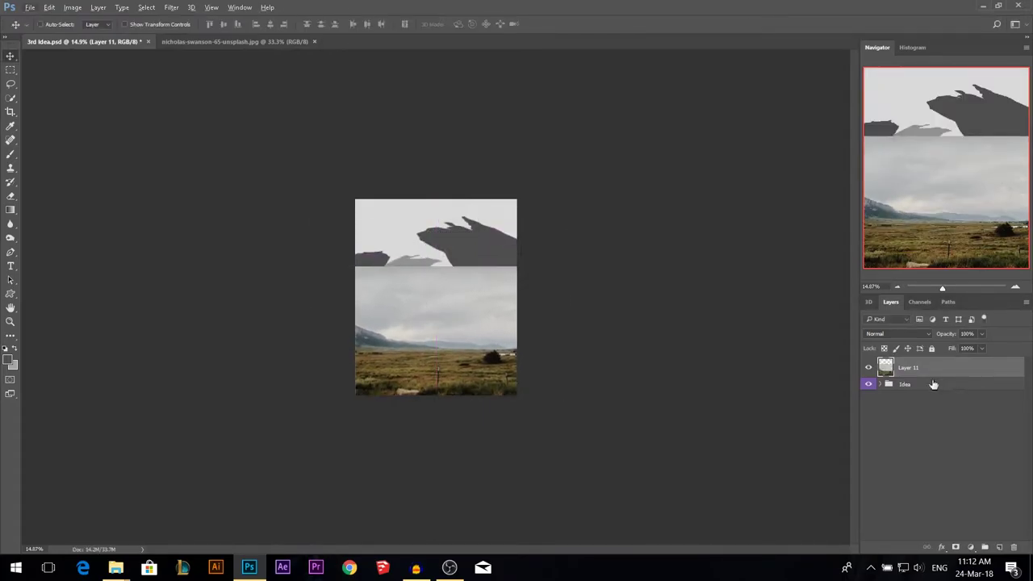
- Delete only the Idea group while keeping its layers, and place the landscape layer directly below Layer 5
right_click(902, 385)
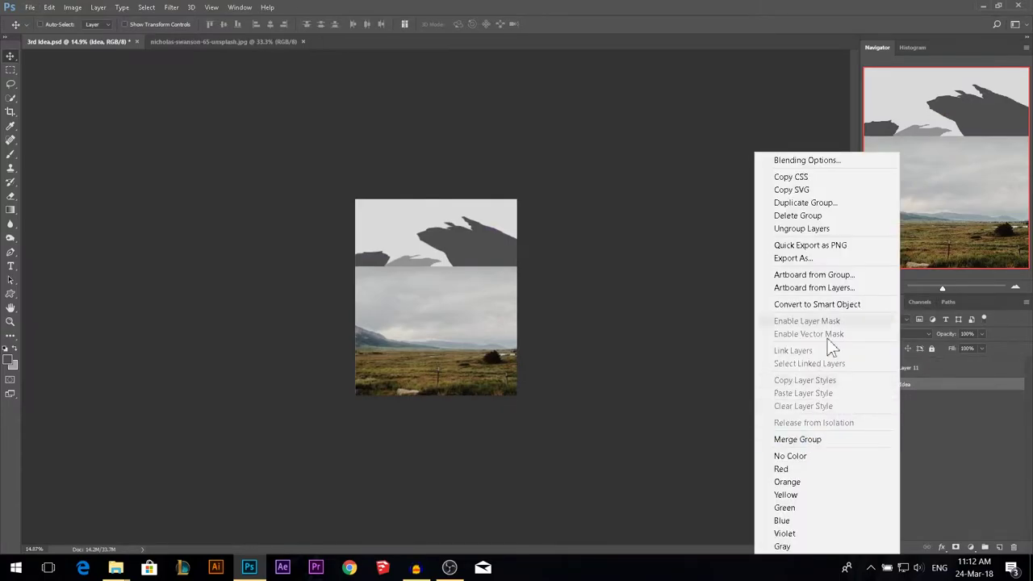
click(841, 218)
click(540, 218)
drag(918, 370, 897, 502)
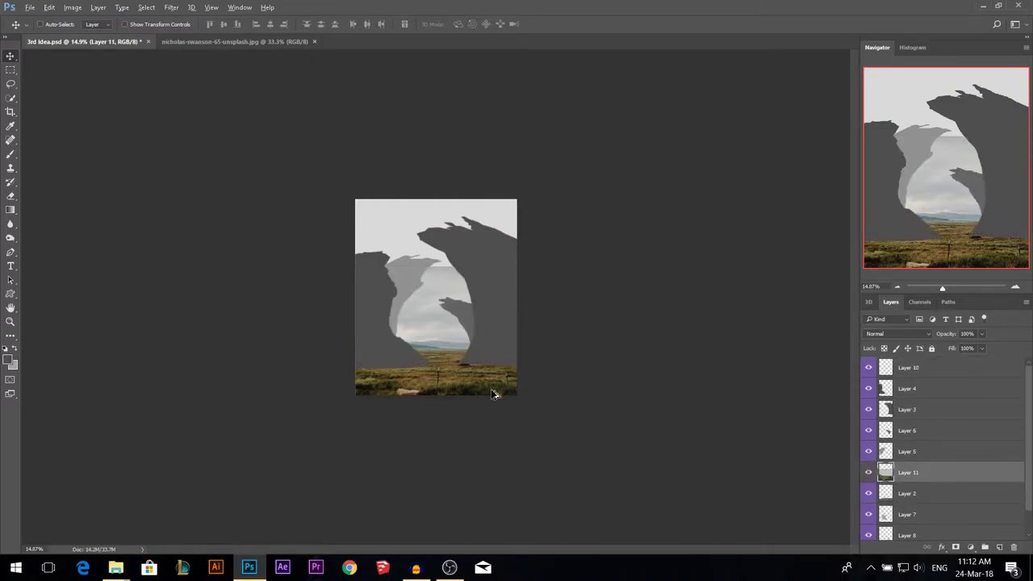
- Check what Layer 7 contains, and move Layer 7 and Layer 8 above the landscape layer
scroll(488, 390, up, 3)
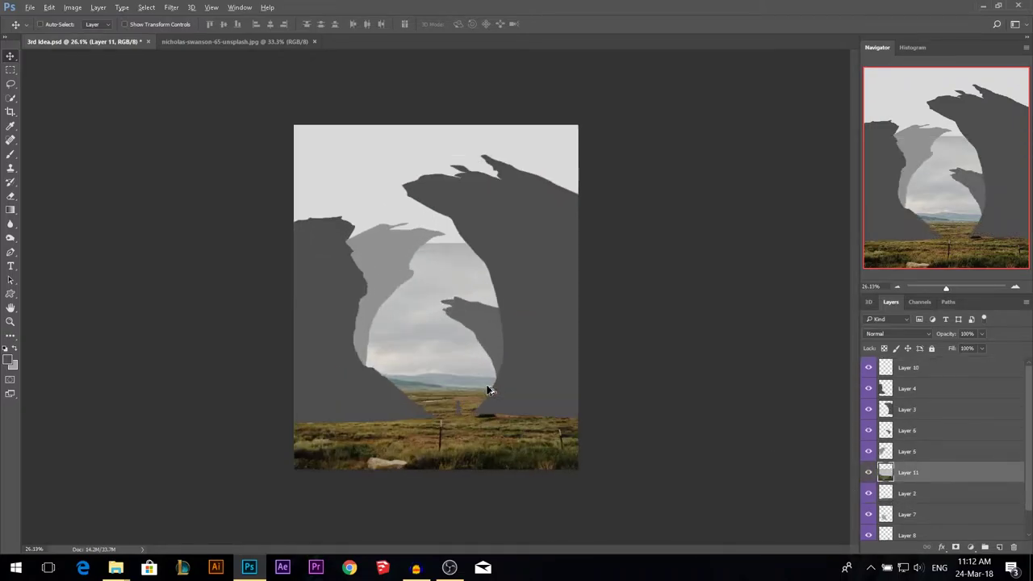
alt+click(869, 515)
alt+click(870, 515)
drag(903, 516, 919, 465)
drag(888, 507, 922, 463)
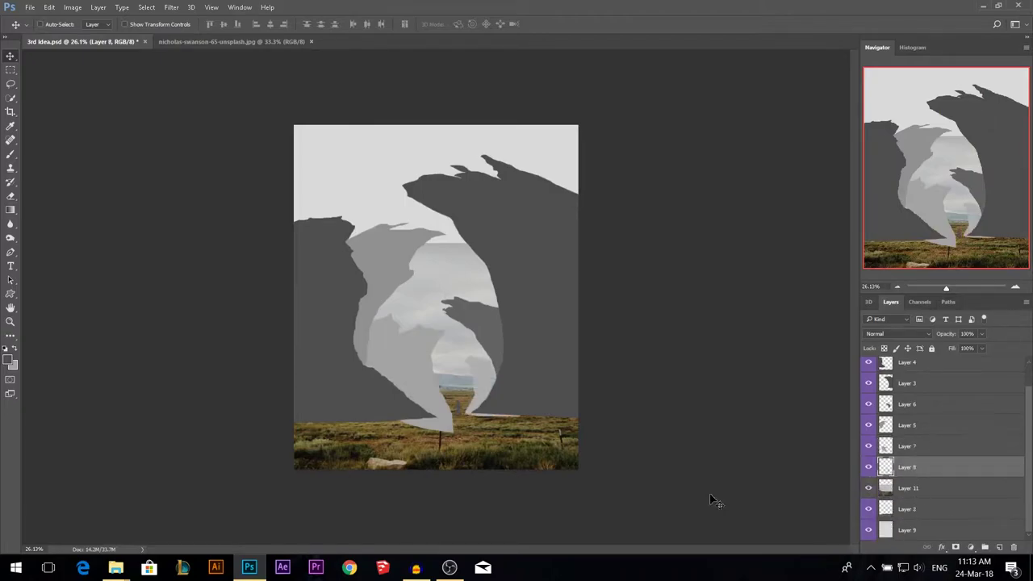
- Identify the two light distant rock layers and move the landscape layer back above Layer 7, directly below Layer 5
scroll(463, 449, up, 4)
ctrl+click(412, 395)
ctrl+shift+click(507, 399)
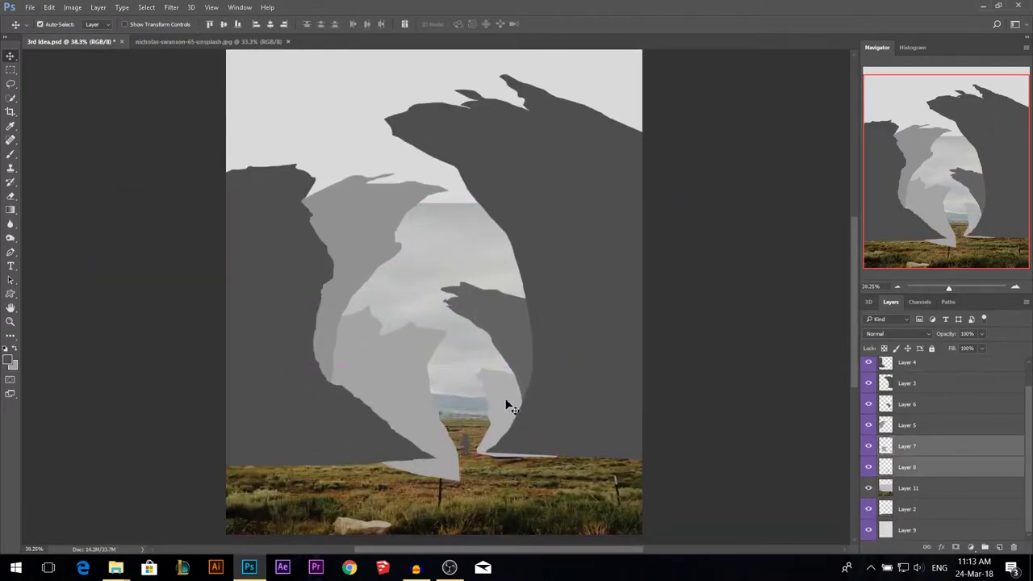
drag(938, 489, 914, 448)
scroll(456, 460, down, 1)
scroll(544, 379, down, 2)
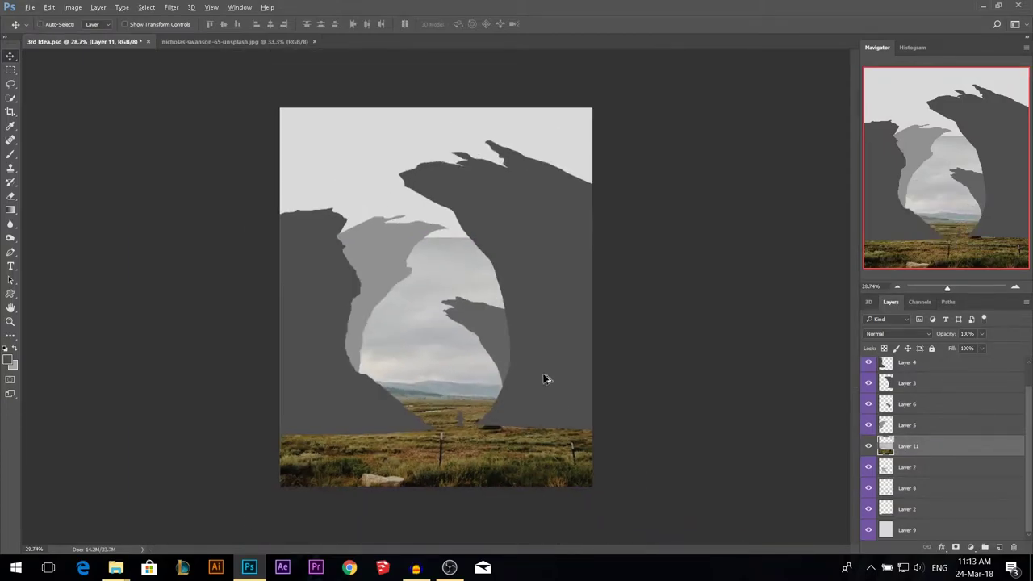
- Add a layer mask to the landscape and hide its sky down to the horizon with black linear gradients at 100% opacity
click(956, 548)
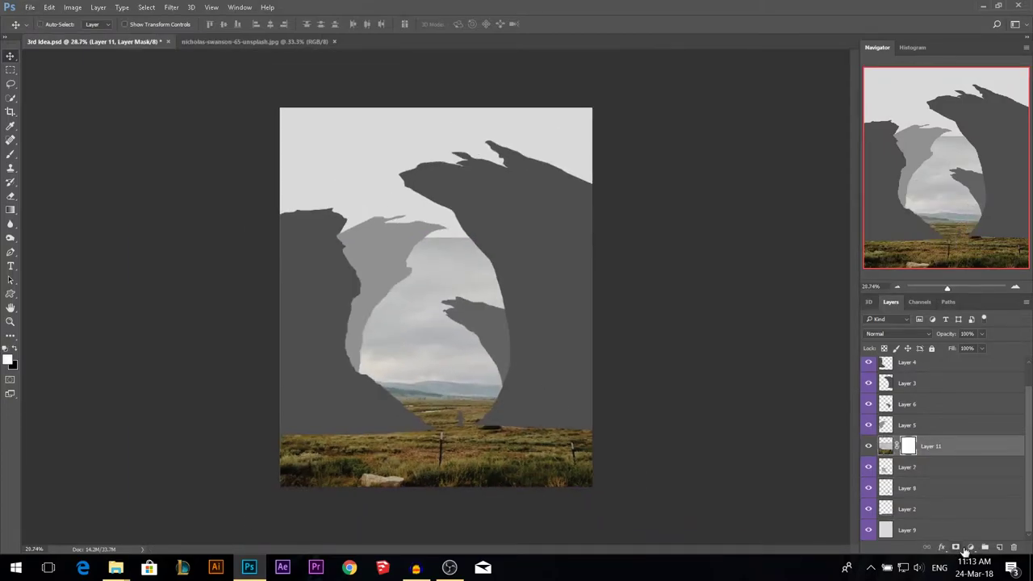
click(10, 210)
click(14, 348)
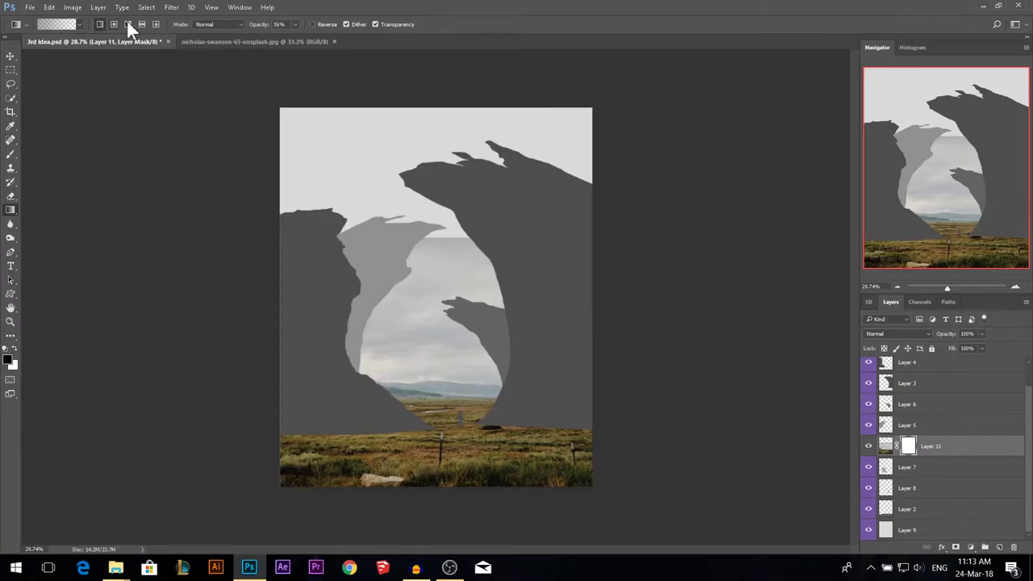
drag(259, 25, 578, 68)
drag(472, 238, 472, 348)
drag(446, 240, 422, 402)
drag(430, 349, 432, 408)
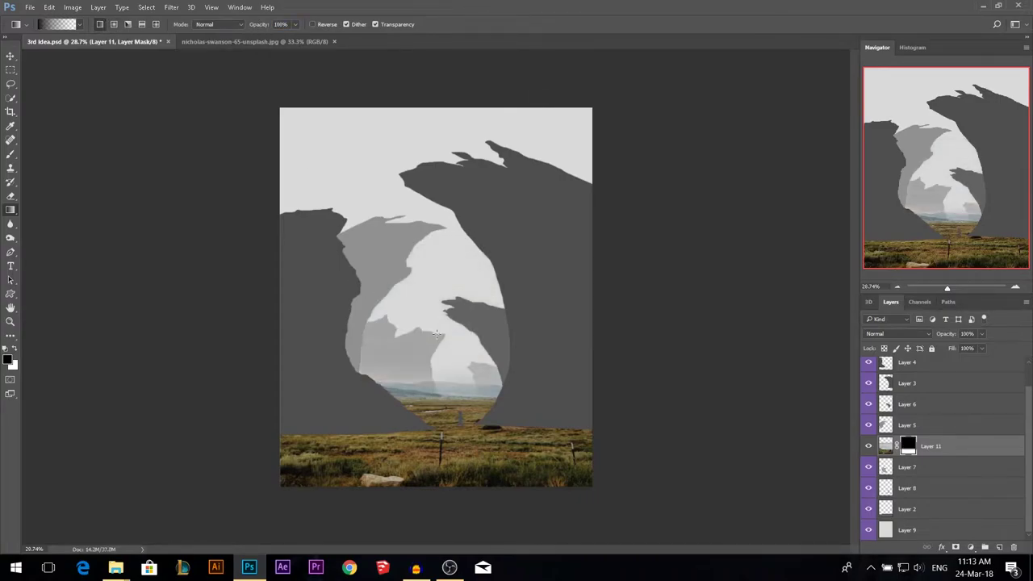
drag(447, 362, 453, 425)
- Scale the masked landscape to about 79% width and 76% height, keeping its lower edge on the canvas bottom
key(v)
key(ctrl+t)
drag(435, 239, 436, 272)
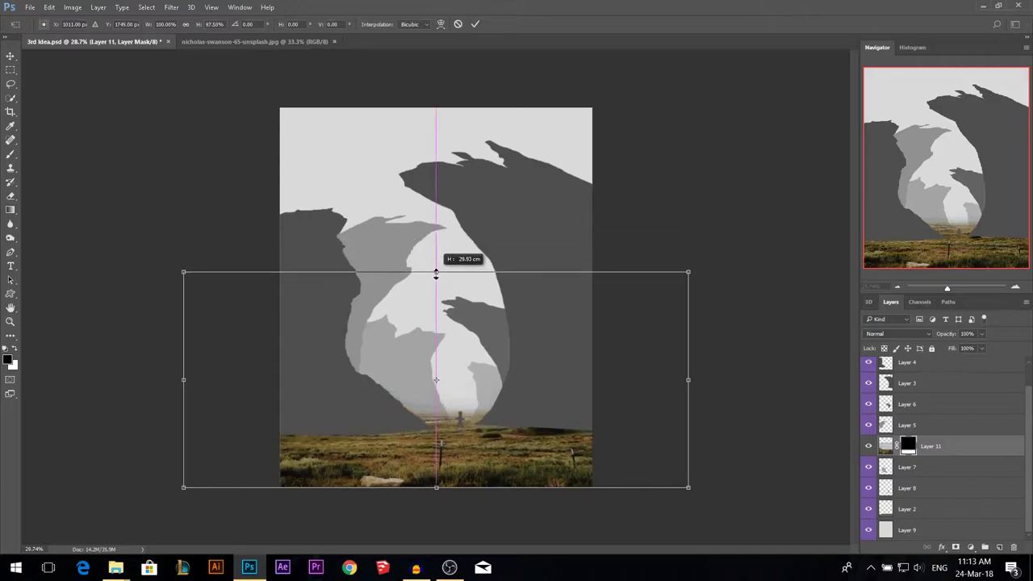
drag(684, 382, 634, 381)
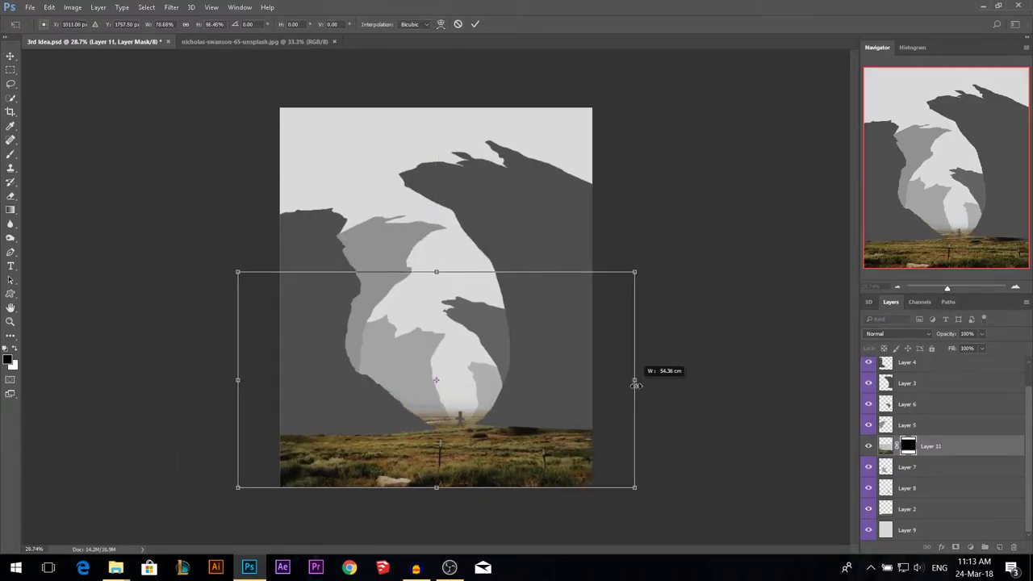
drag(436, 273, 438, 299)
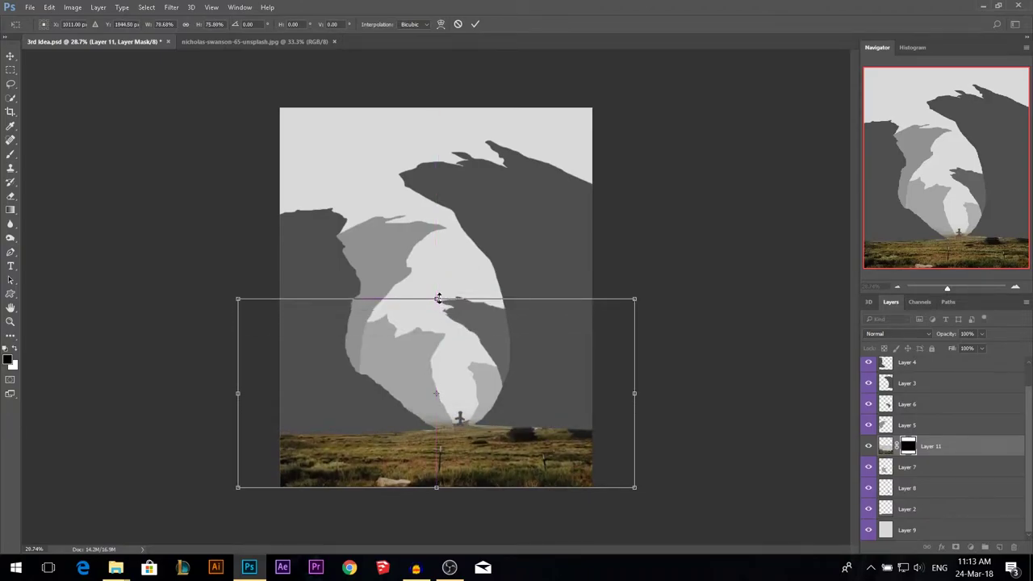
key(Return)
- Try flipping the landscape layer horizontally and scaling it down
scroll(427, 509, up, 4)
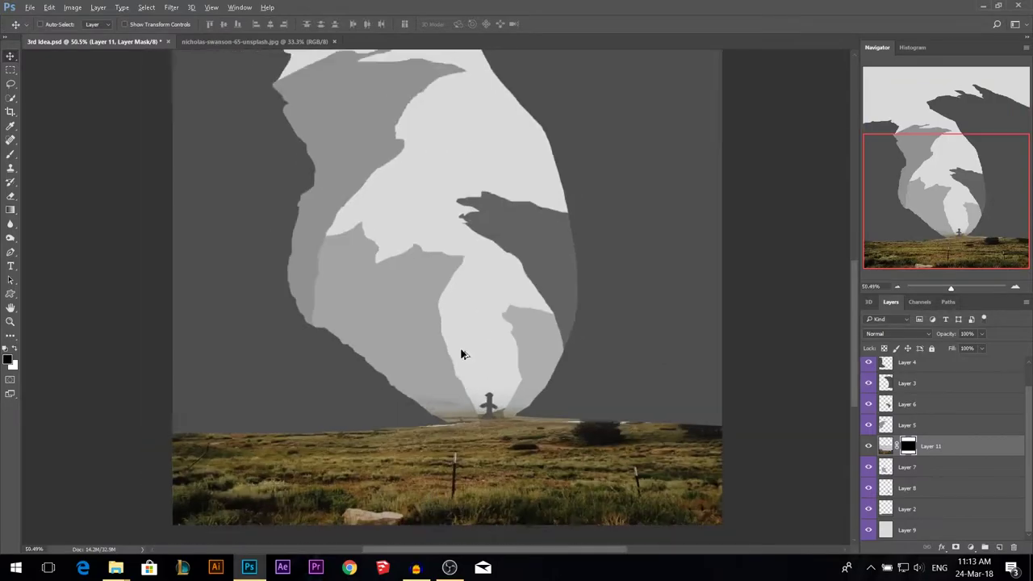
scroll(463, 355, down, 3)
key(ctrl+t)
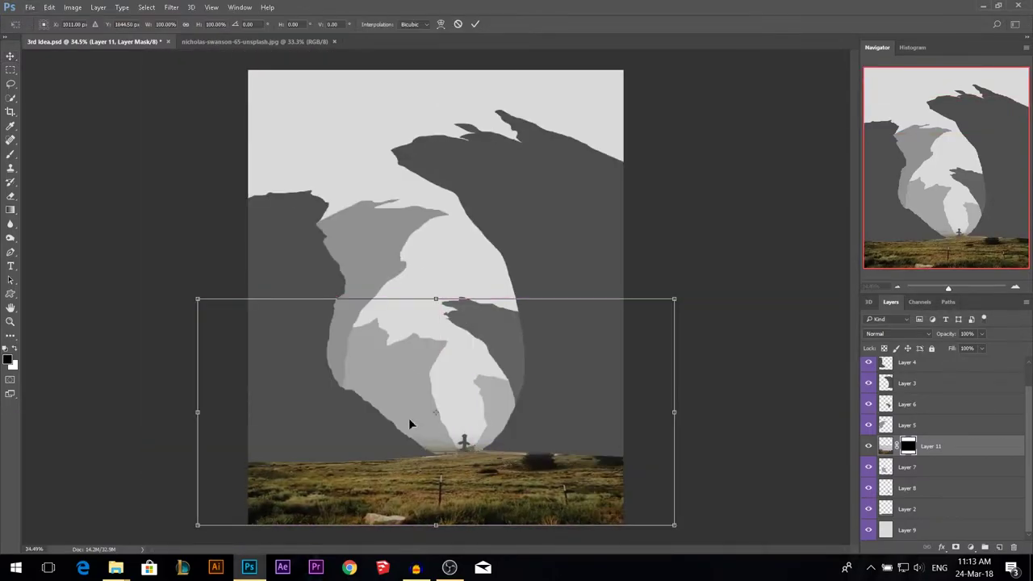
right_click(406, 449)
click(464, 425)
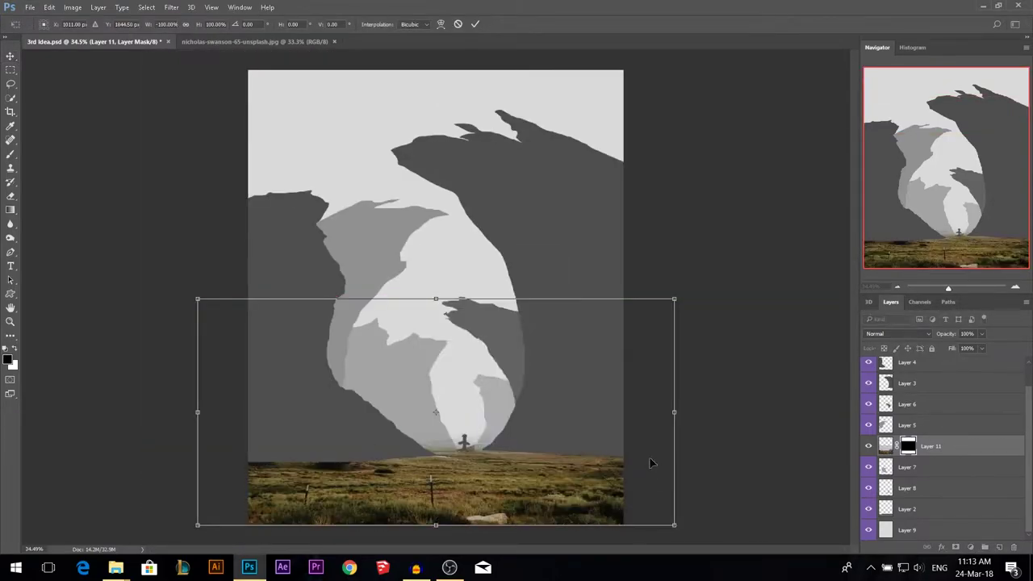
drag(679, 412, 641, 411)
drag(642, 526, 589, 520)
key(Escape)
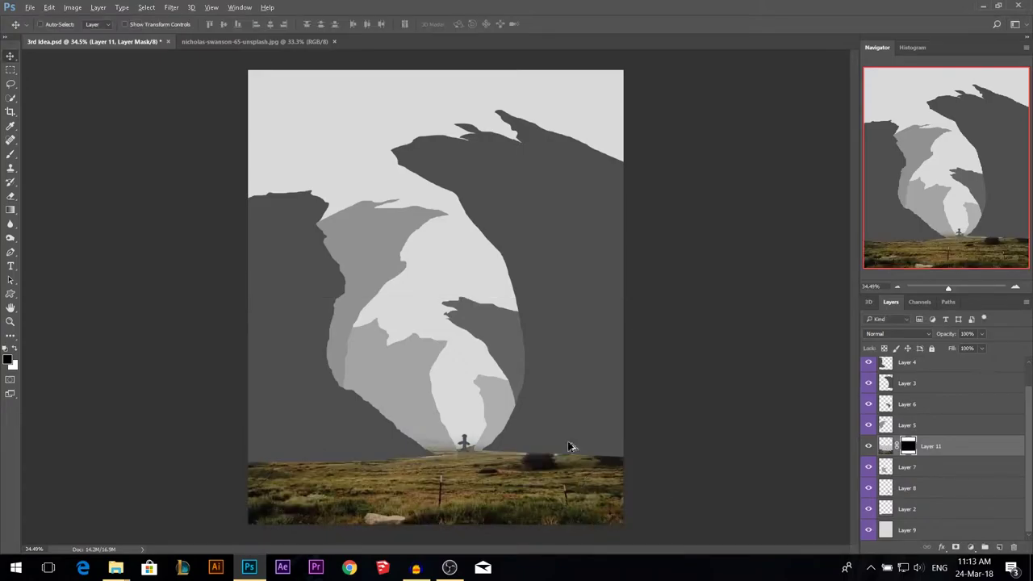
- Move the large dark cliff on Layer 3 slightly down so that its base meets the grassland
scroll(539, 449, down, 3)
drag(478, 457, 473, 451)
scroll(436, 440, up, 3)
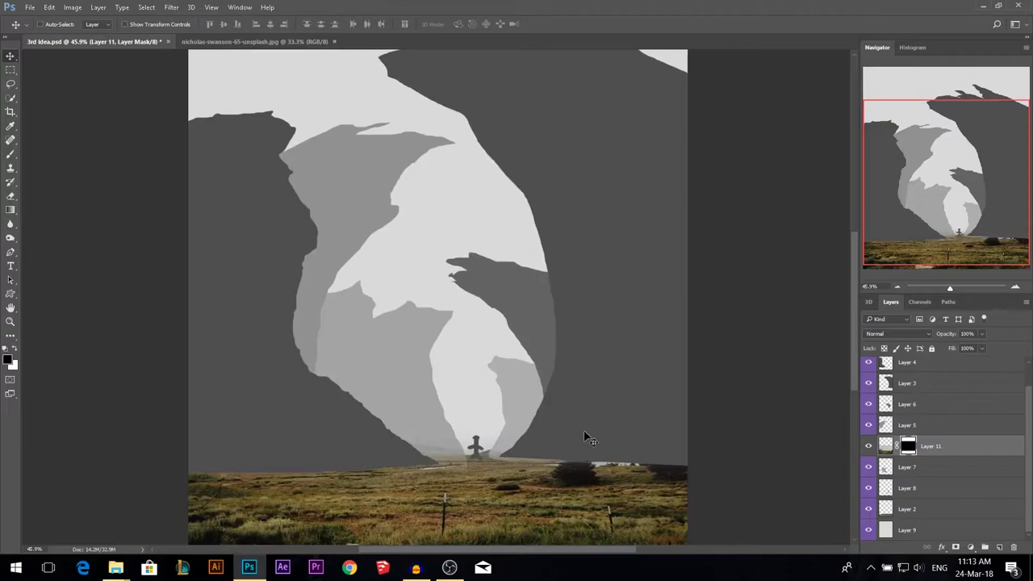
ctrl+click(592, 433)
drag(593, 433, 590, 446)
scroll(557, 434, down, 2)
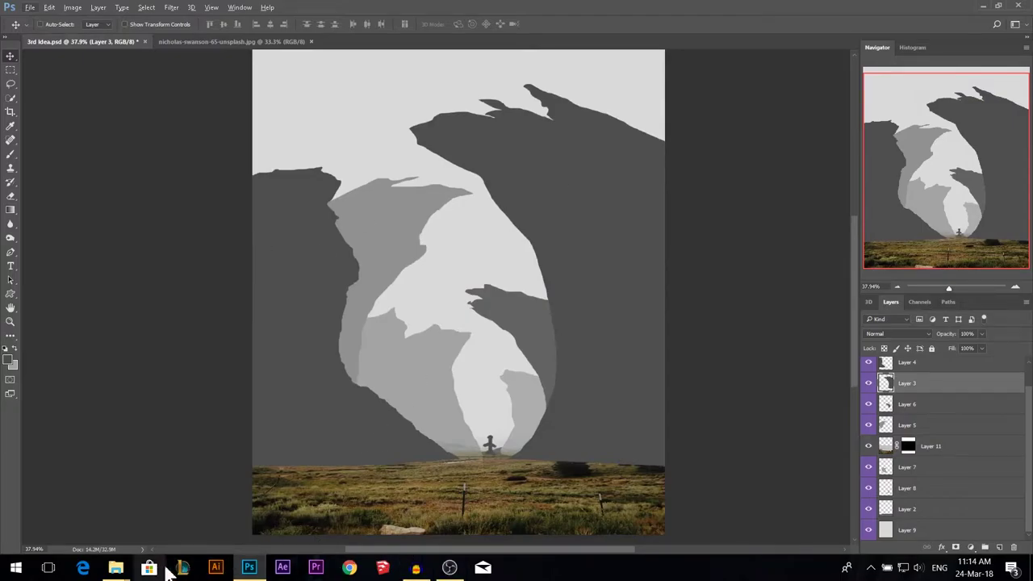
- Close the Downloads folder and open the green mountainside photo from the Stocks folder in Photoshop as a separate document
mouse_move(115, 568)
click(108, 466)
click(110, 466)
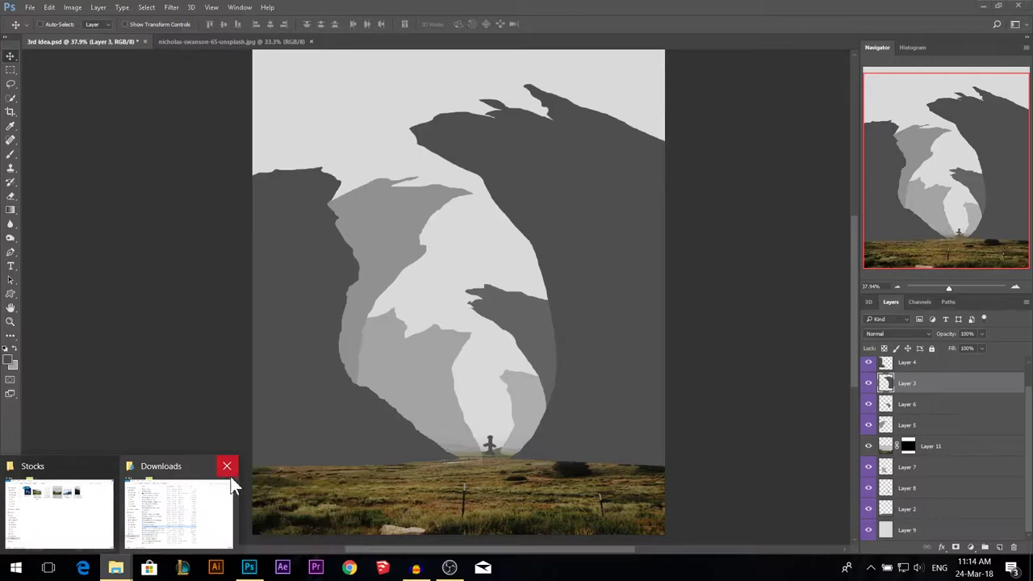
click(225, 467)
click(137, 537)
drag(412, 98, 374, 56)
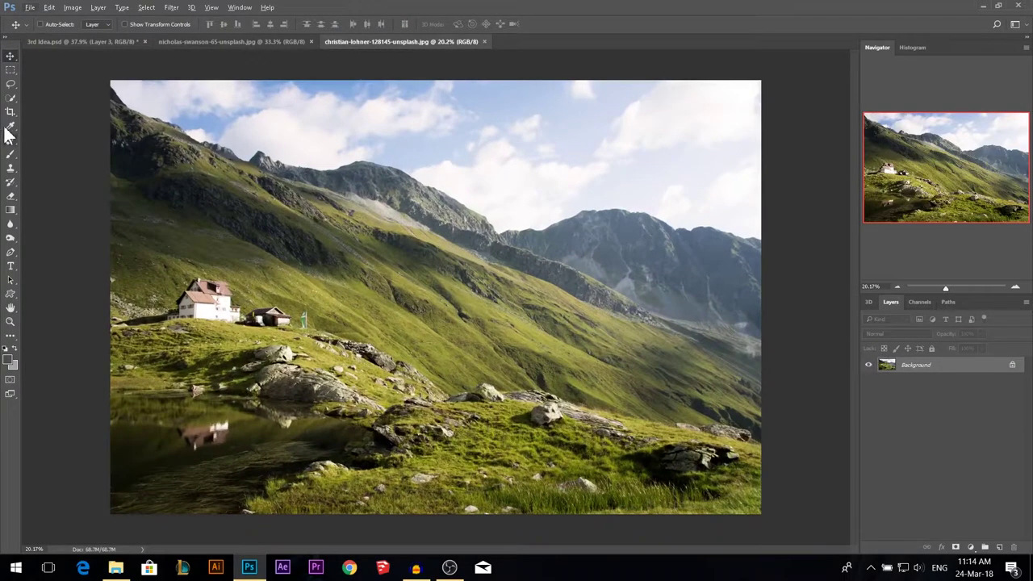
- Select the whole sky above the mountain ridge with the Quick Selection tool, using a brush size of 194
click(10, 98)
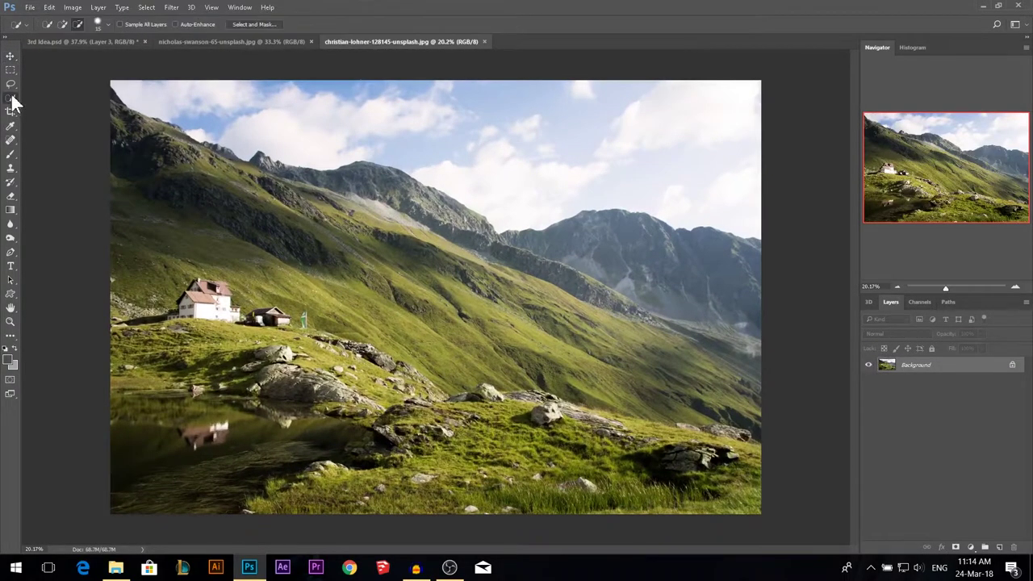
drag(293, 164, 303, 164)
alt+right_click(336, 134)
mouse_move(261, 125)
mouse_down()
mouse_move(417, 130)
mouse_move(555, 169)
mouse_up()
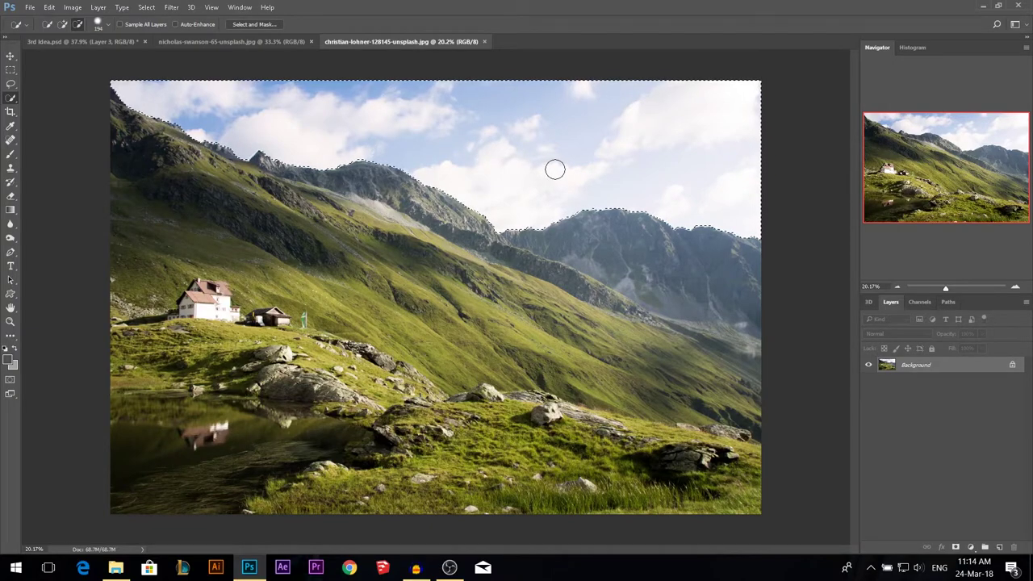
- Add a layer mask from the sky selection, invert it so the sky is hidden, and apply the mask
click(957, 547)
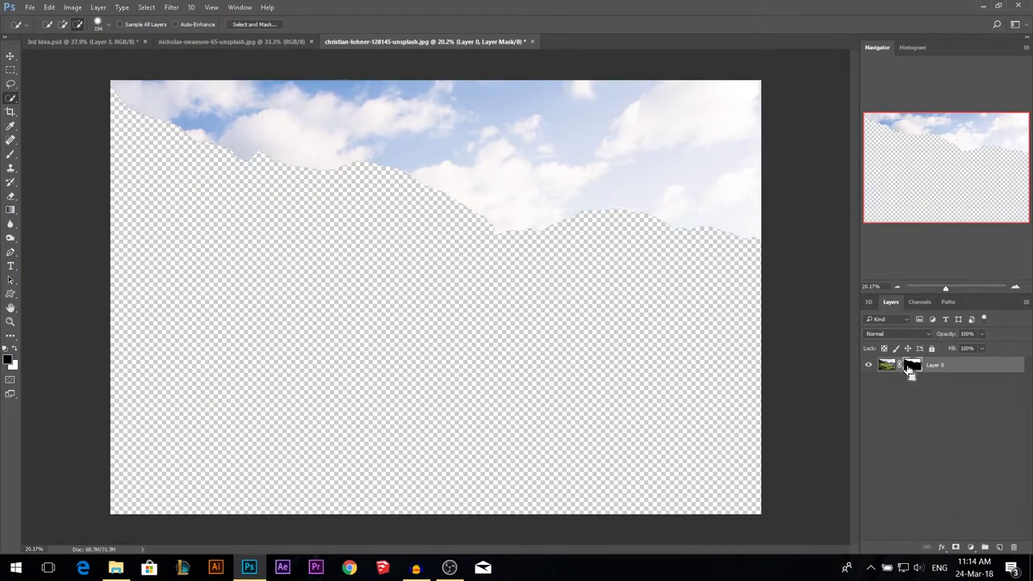
key(ctrl+i)
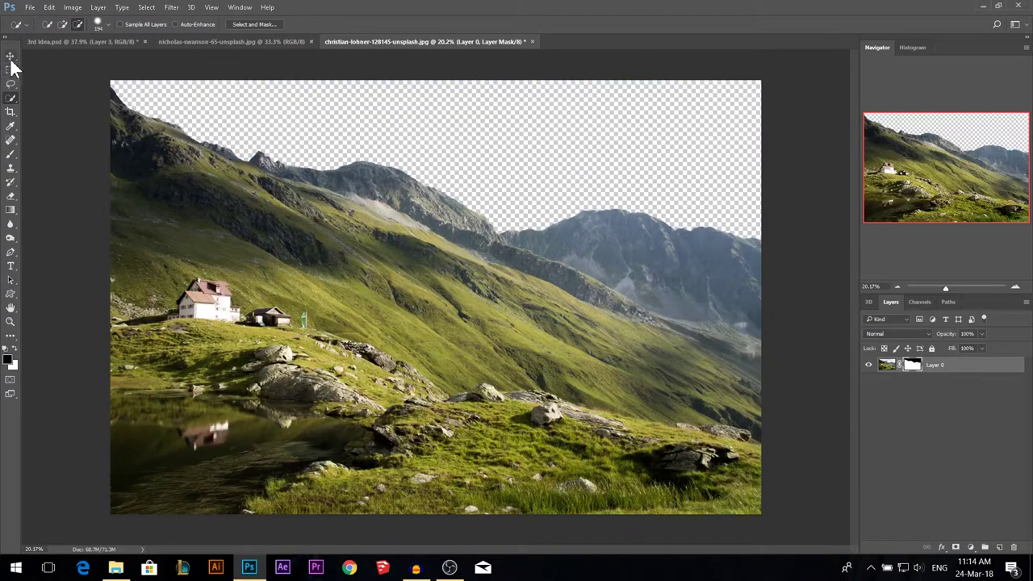
right_click(911, 369)
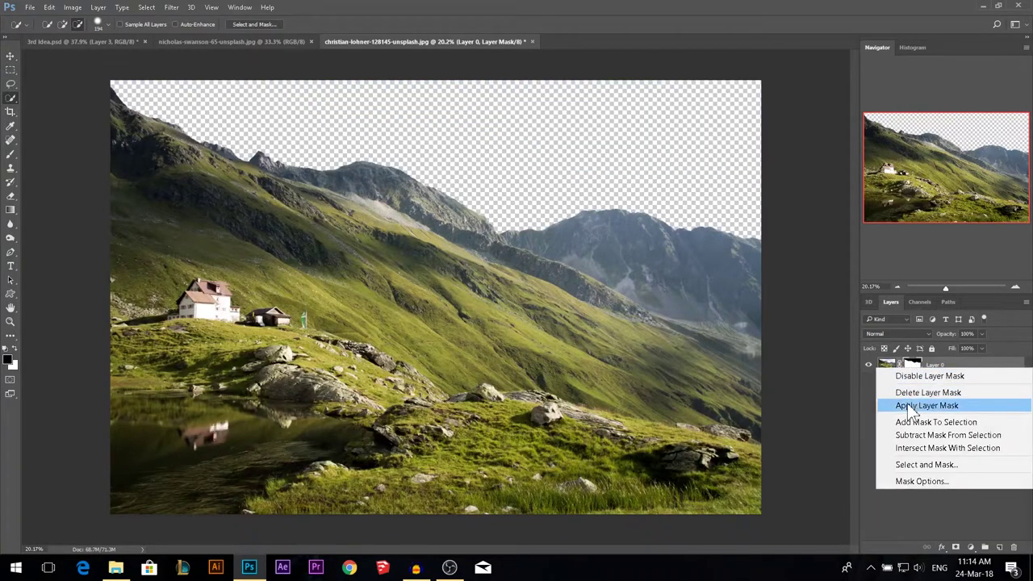
click(910, 406)
- Bring the cut-out mountainside into 3rd Idea.psd as a layer above Layer 3
click(11, 56)
key(ctrl+minus)
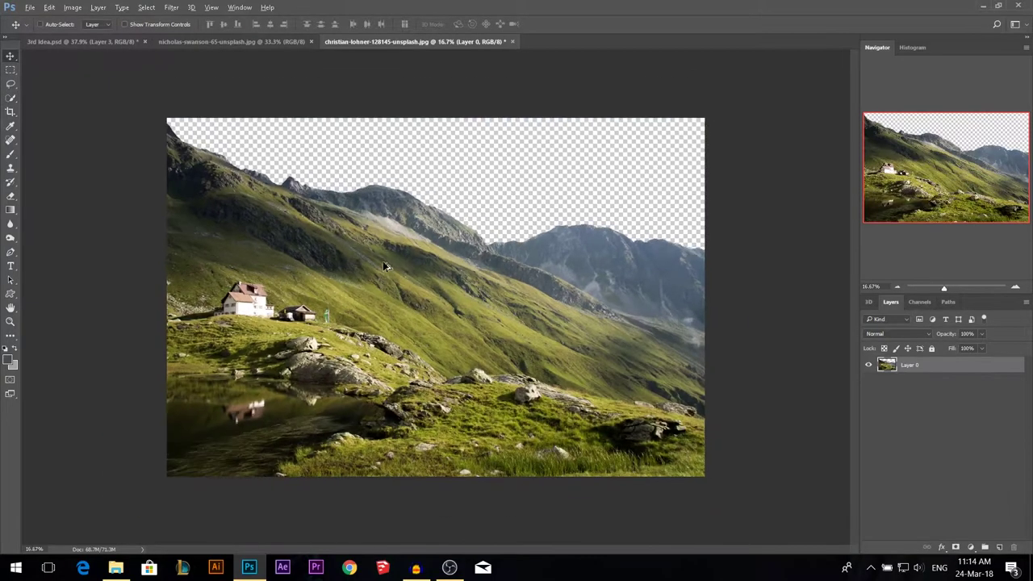
drag(361, 289, 170, 68)
drag(125, 42, 465, 321)
- Flip the mountainside horizontally, scale it to about 36%, and place it over the large dark cliff
scroll(511, 307, down, 5)
key(ctrl+t)
right_click(472, 327)
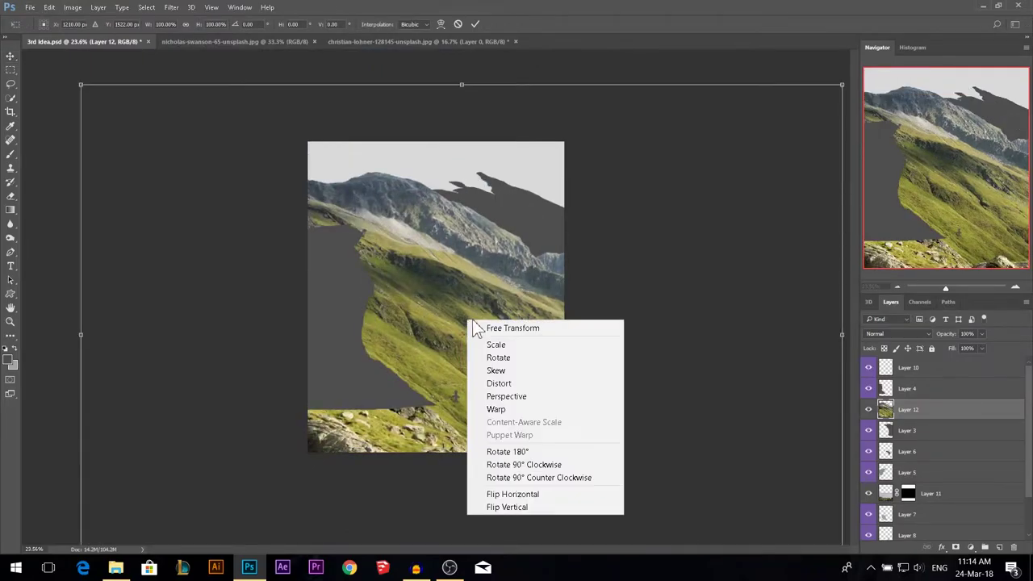
click(500, 489)
drag(81, 84, 332, 283)
drag(483, 331, 506, 308)
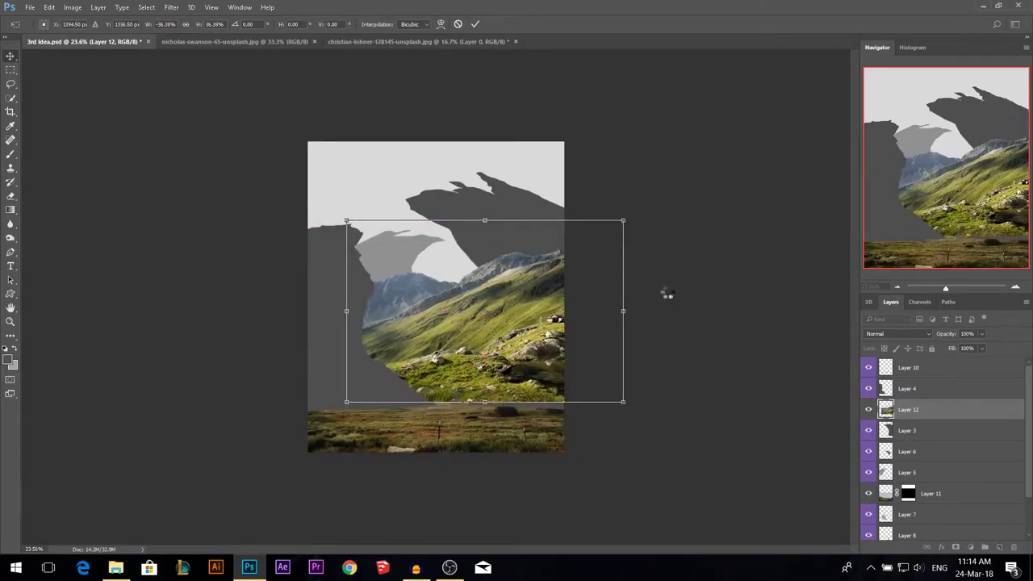
key(Return)
- Load the outline of the Layer 3 cliff as a selection and add it as a mask to the mountainside layer
click(869, 410)
click(905, 431)
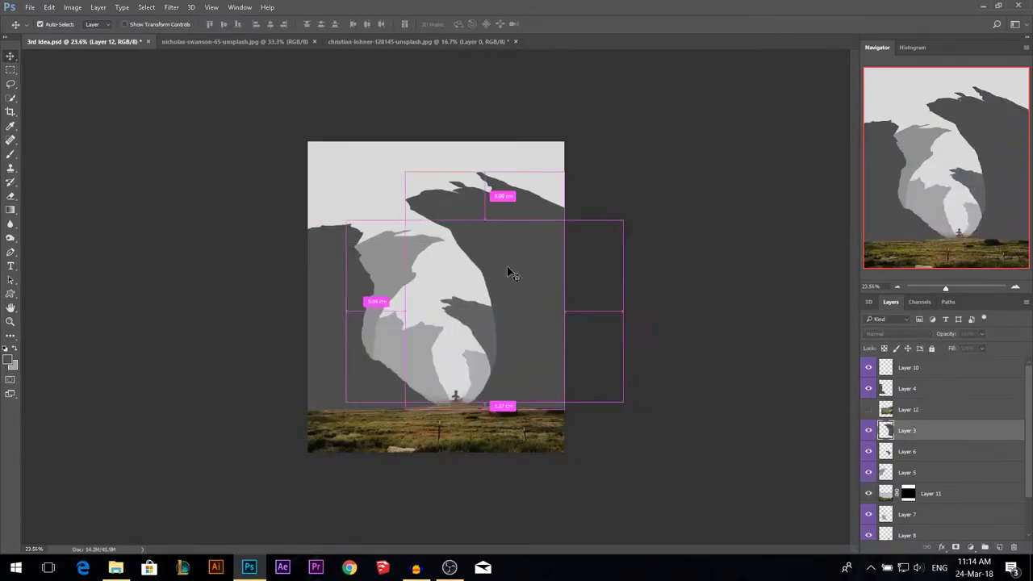
ctrl+click(894, 435)
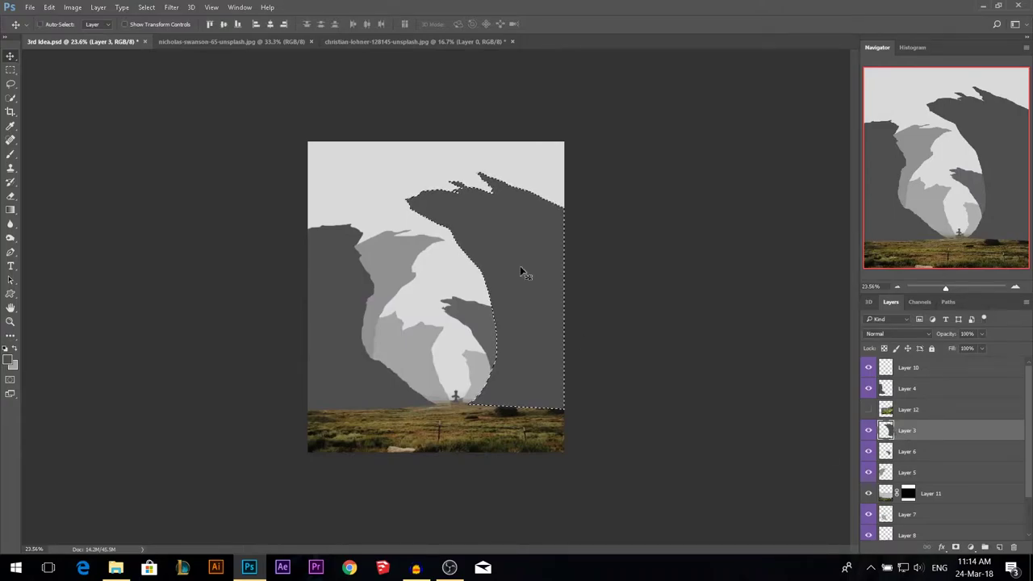
click(869, 410)
click(887, 411)
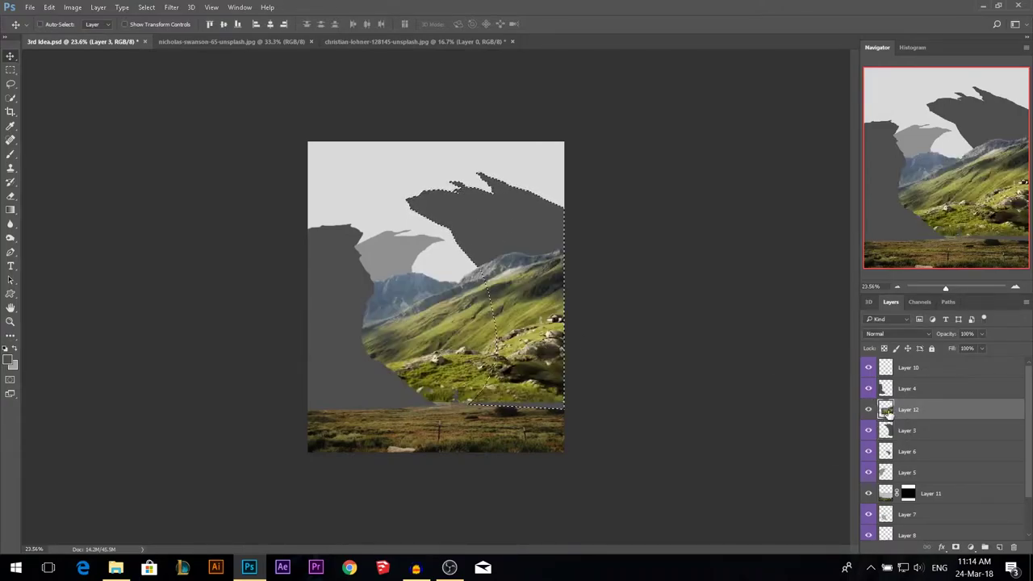
click(955, 548)
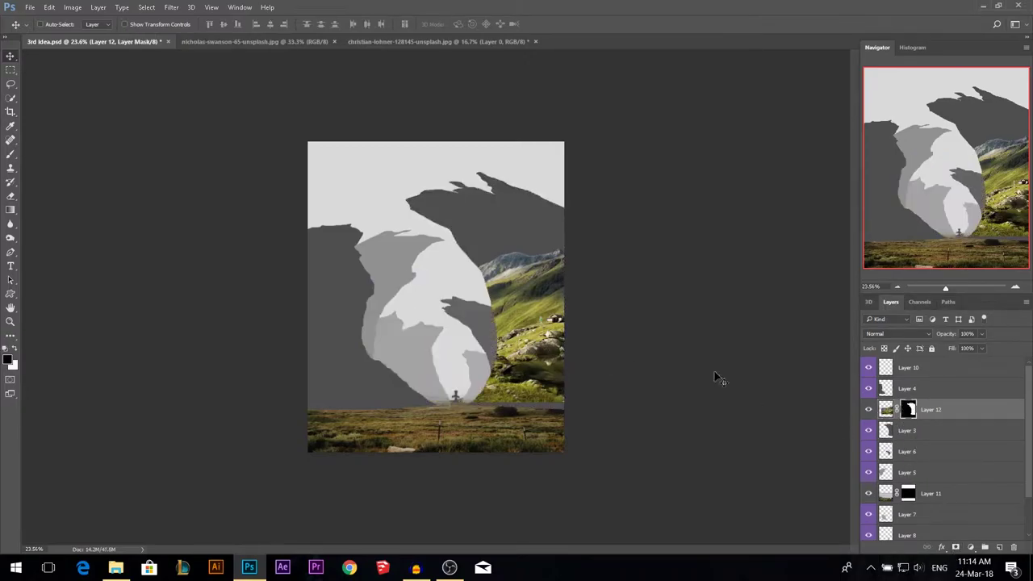
- Unlink the mountainside from its mask, rotate it -90°, and position it to fill the cliff shape
click(887, 411)
drag(473, 362, 541, 322)
key(ctrl+t)
drag(614, 307, 508, 161)
drag(515, 277, 509, 253)
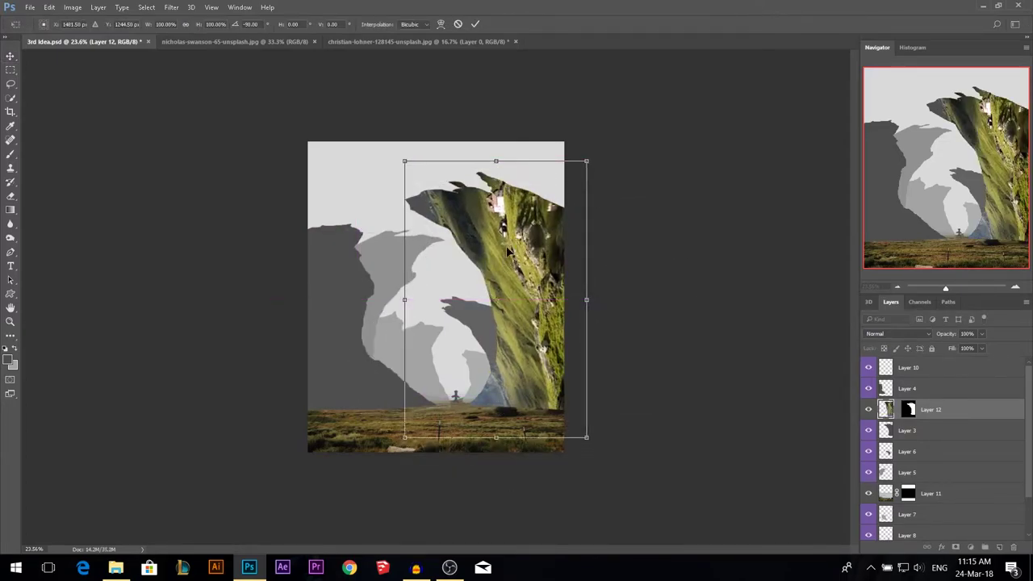
- Warp the mountainside so its slopes curve along the cliff's inner edge and overhanging tip
right_click(508, 253)
click(537, 329)
drag(412, 162, 164, 199)
drag(408, 444, 206, 444)
drag(467, 441, 273, 437)
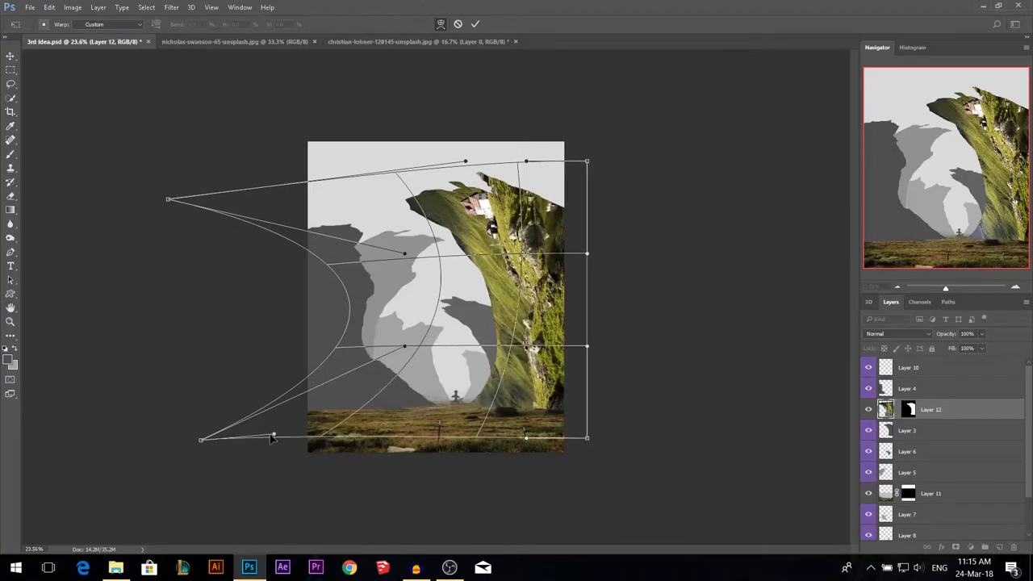
drag(420, 333, 462, 336)
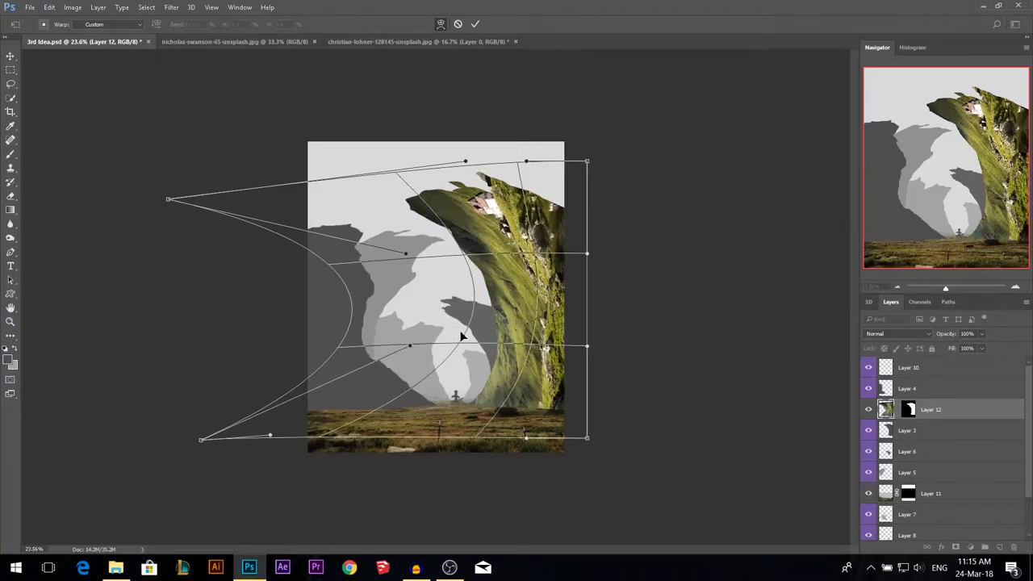
drag(465, 162, 377, 170)
drag(580, 161, 546, 158)
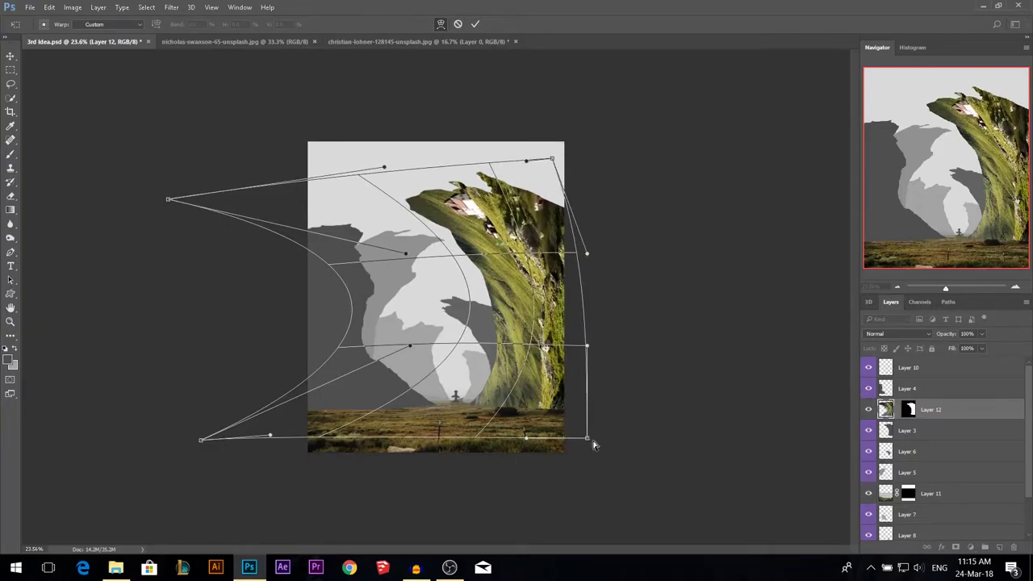
mouse_move(586, 438)
mouse_down()
mouse_move(579, 423)
mouse_move(568, 430)
mouse_up()
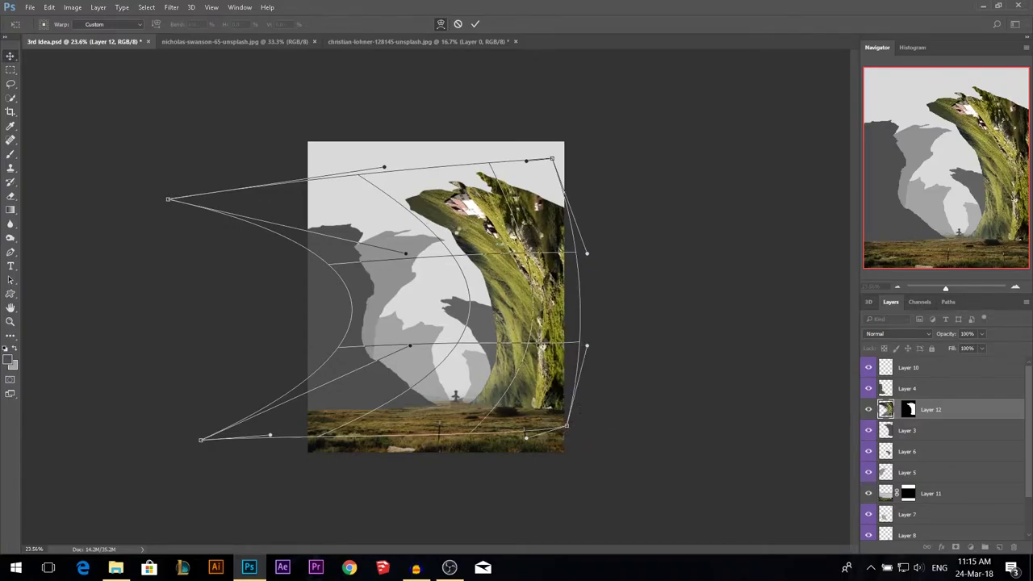
key(Return)
- Enlarge the warped mountainside and reposition it so that it fills the cliff mask out to the canvas edge
key(ctrl+t)
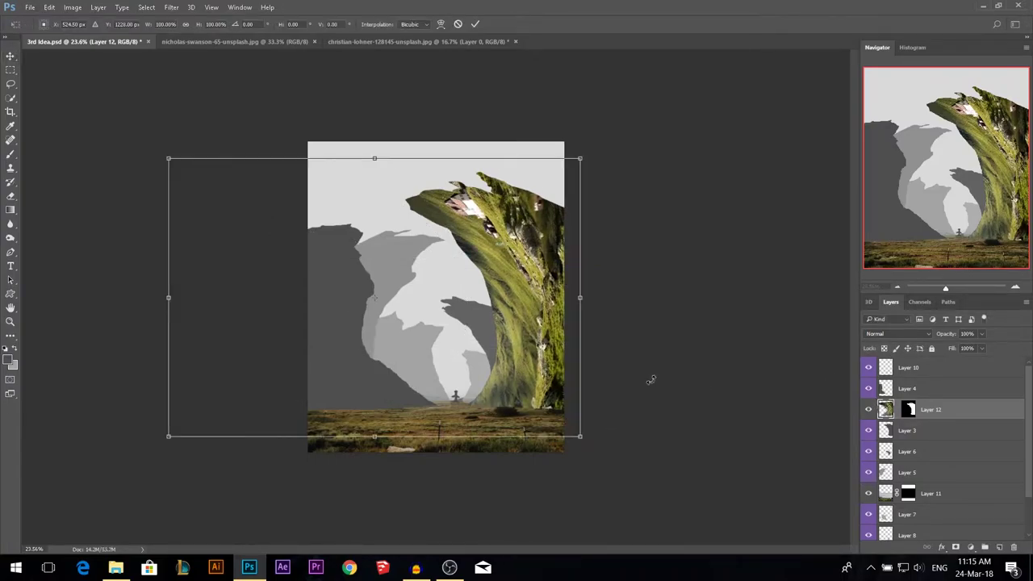
drag(580, 298, 601, 297)
drag(607, 436, 619, 449)
drag(577, 383, 546, 403)
key(Return)
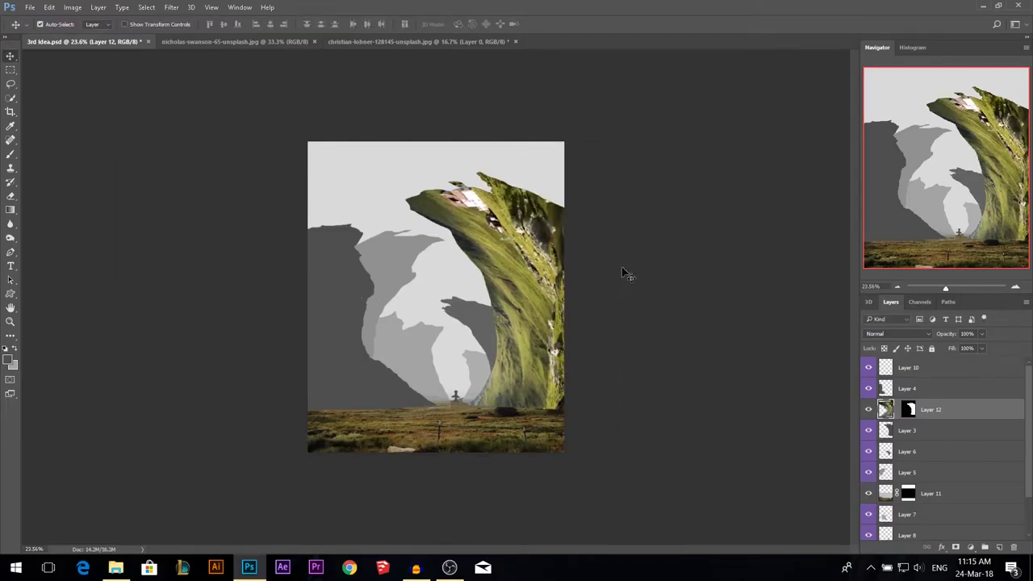
key(ctrl+t)
drag(670, 165, 683, 179)
key(Return)
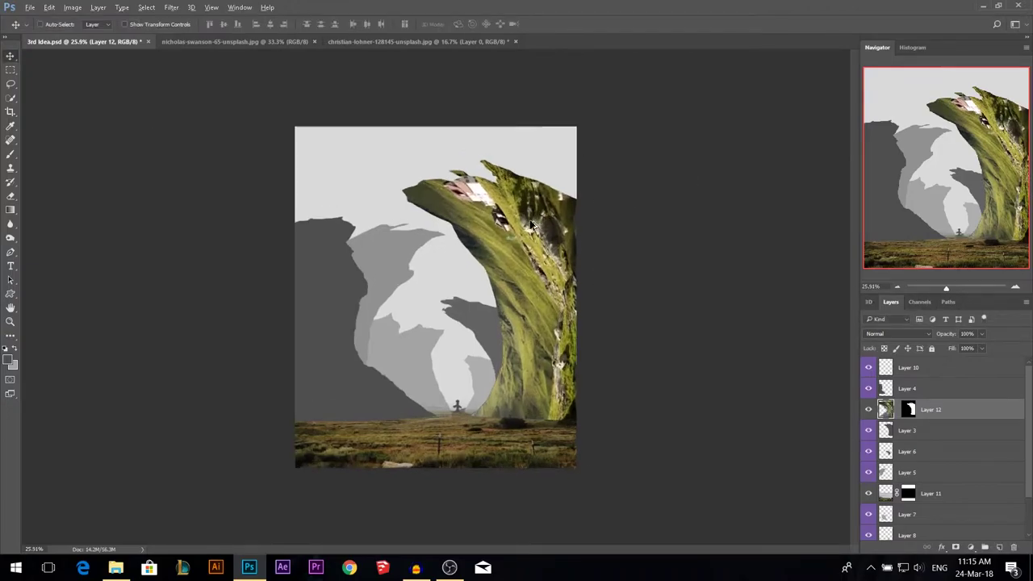
- Clone grass over the small hut and green flag on the cliff with a soft Clone Stamp at 0% hardness
scroll(473, 239, up, 6)
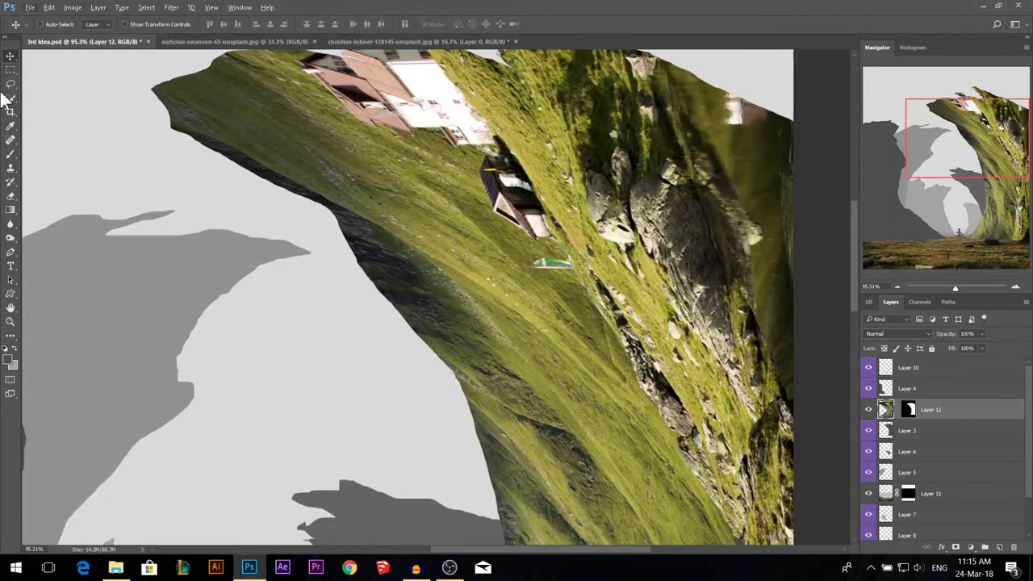
click(13, 168)
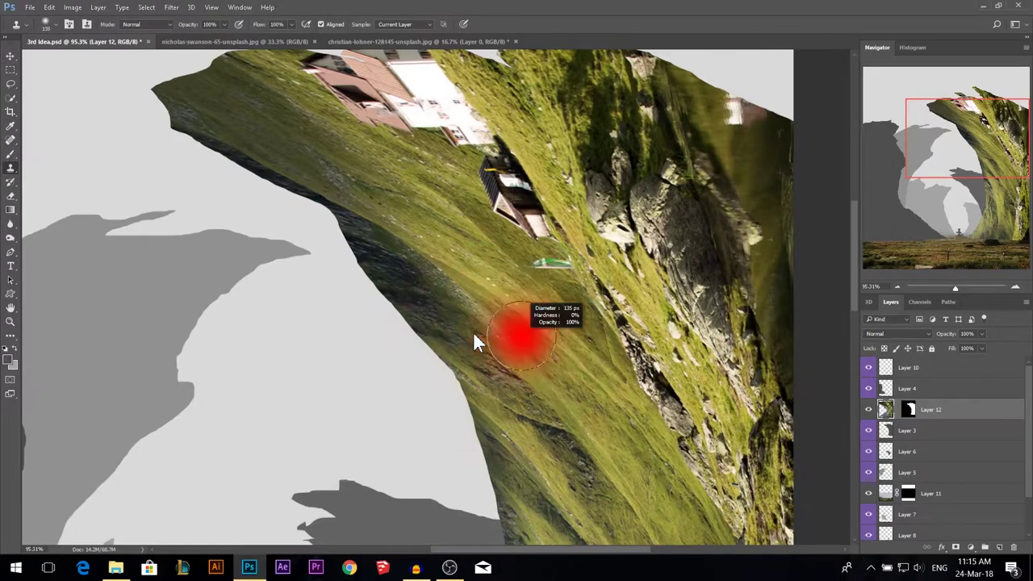
mouse_move(566, 270)
mouse_down()
mouse_move(517, 259)
mouse_move(535, 235)
mouse_move(484, 204)
mouse_move(529, 225)
mouse_move(498, 155)
mouse_move(512, 179)
mouse_move(483, 163)
mouse_up()
alt+click(403, 202)
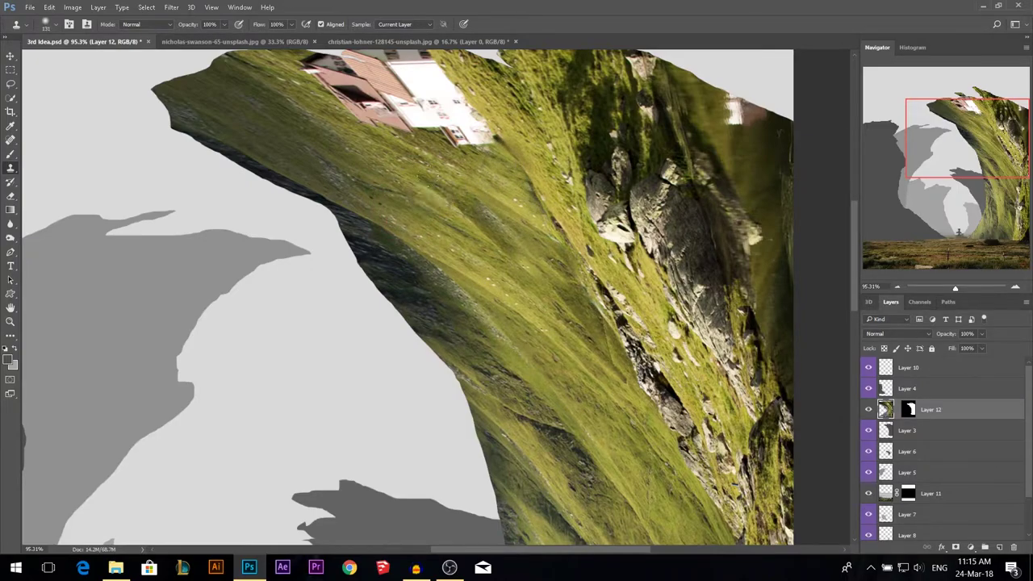
- Clone grass over the large white house with the pink roof near the cliff's upper edge
mouse_move(467, 147)
mouse_down()
mouse_move(451, 113)
mouse_move(436, 129)
mouse_move(367, 105)
mouse_move(439, 87)
mouse_up()
scroll(463, 217, down, 3)
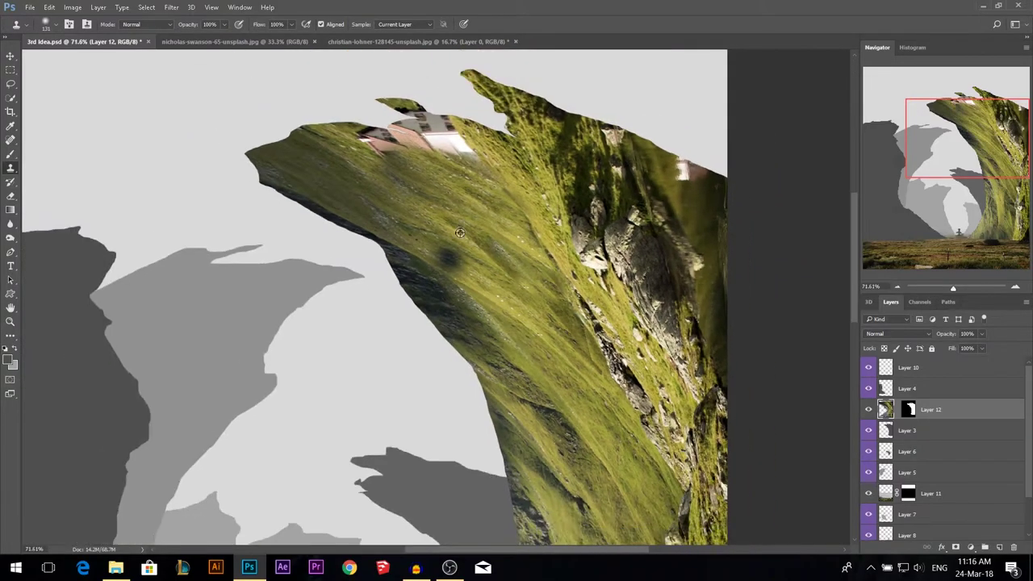
mouse_move(461, 217)
mouse_down()
mouse_move(457, 184)
mouse_move(390, 161)
mouse_up()
mouse_move(449, 180)
mouse_down()
mouse_move(394, 148)
mouse_move(429, 148)
mouse_up()
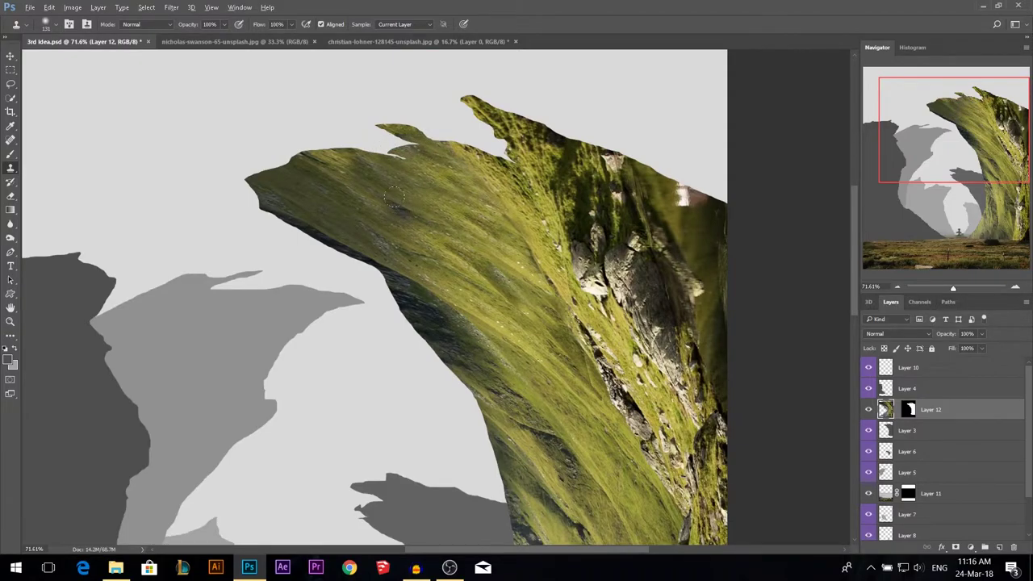
- Clone mossy texture over the white building reflection and bright rock near the cliff's upper outer edge
scroll(408, 211, down, 2)
scroll(583, 186, up, 3)
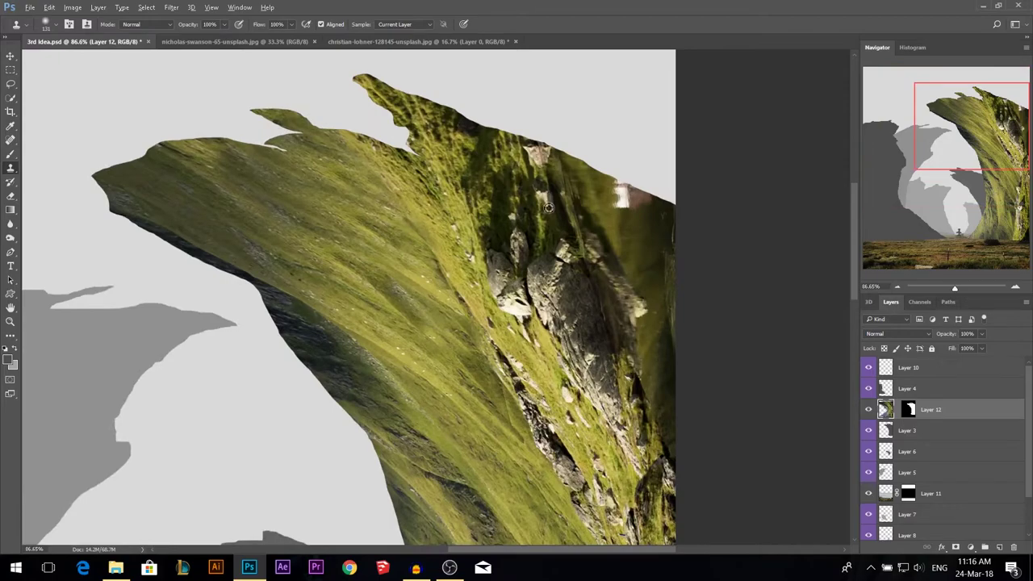
mouse_move(597, 187)
mouse_down()
mouse_move(621, 196)
mouse_move(565, 180)
mouse_move(530, 226)
mouse_move(471, 155)
mouse_up()
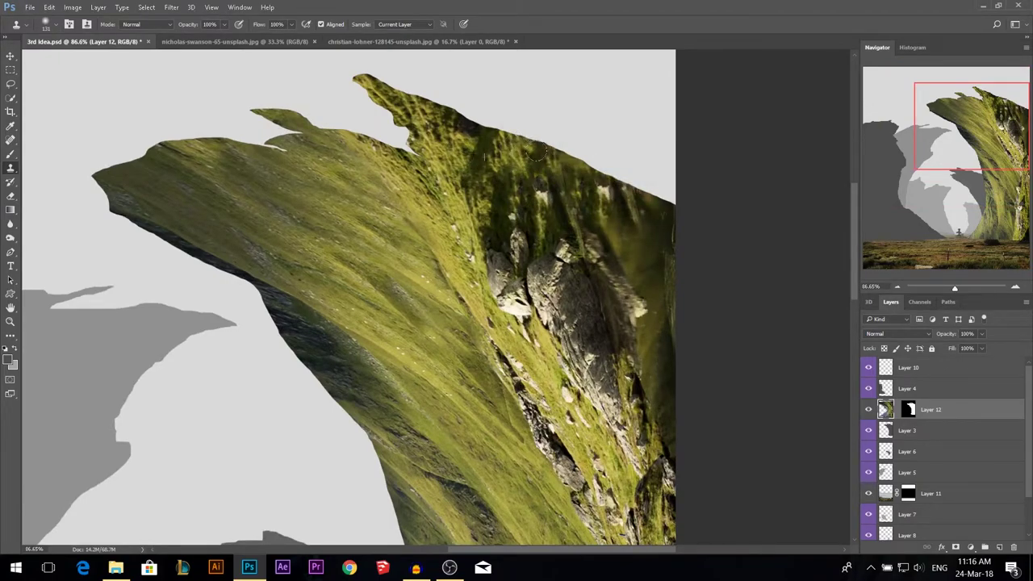
scroll(471, 155, down, 2)
scroll(544, 437, down, 2)
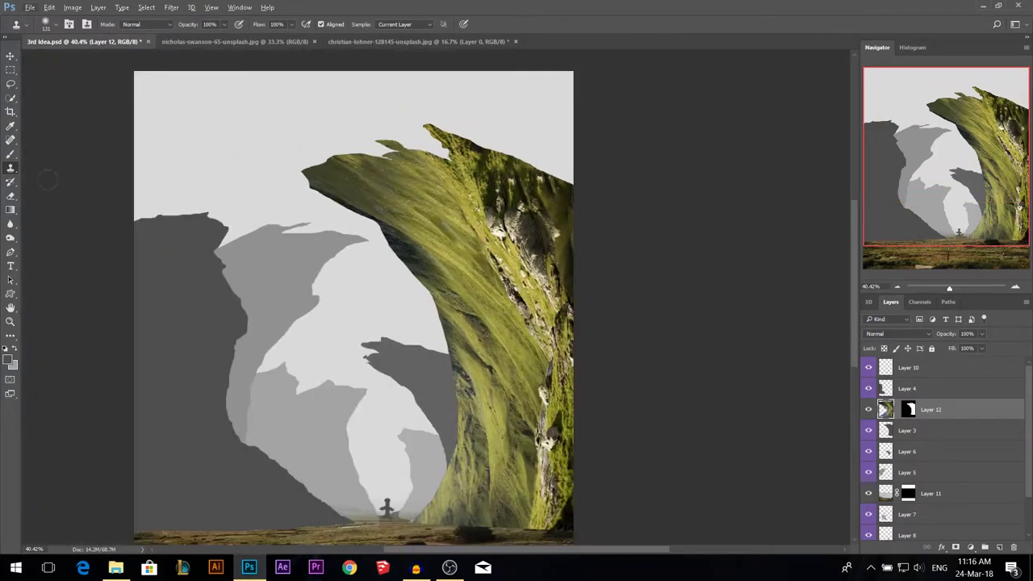
- Hide the grey cliff on Layer 3, leaving the masked mountainside on Layer 12 visible
click(10, 56)
scroll(443, 334, up, 3)
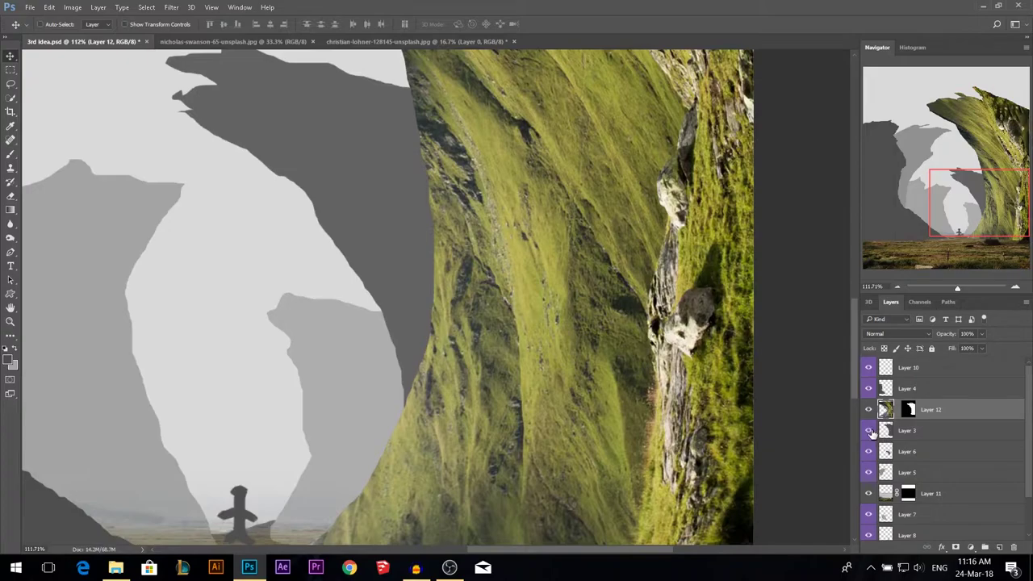
scroll(534, 408, down, 3)
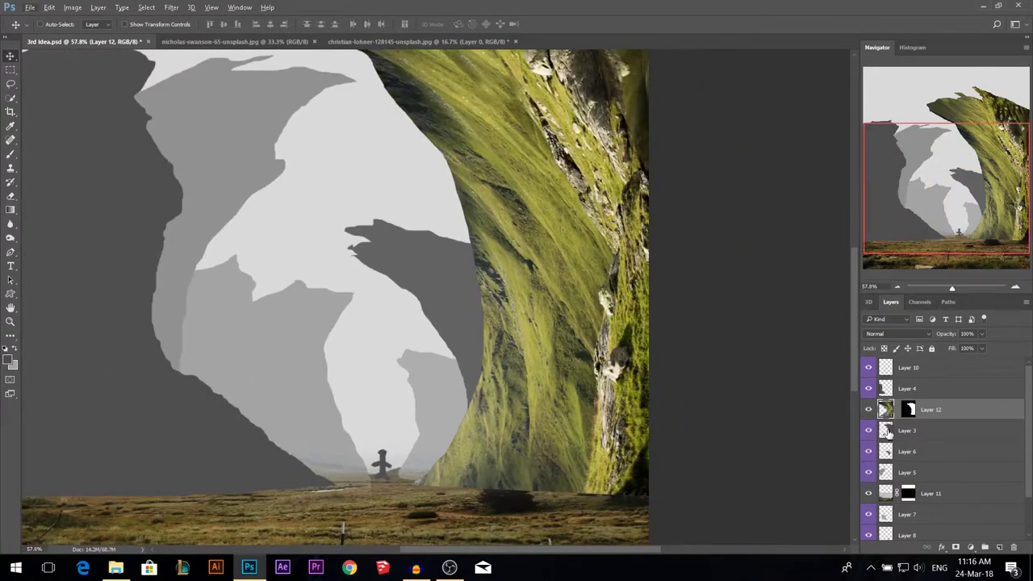
click(868, 409)
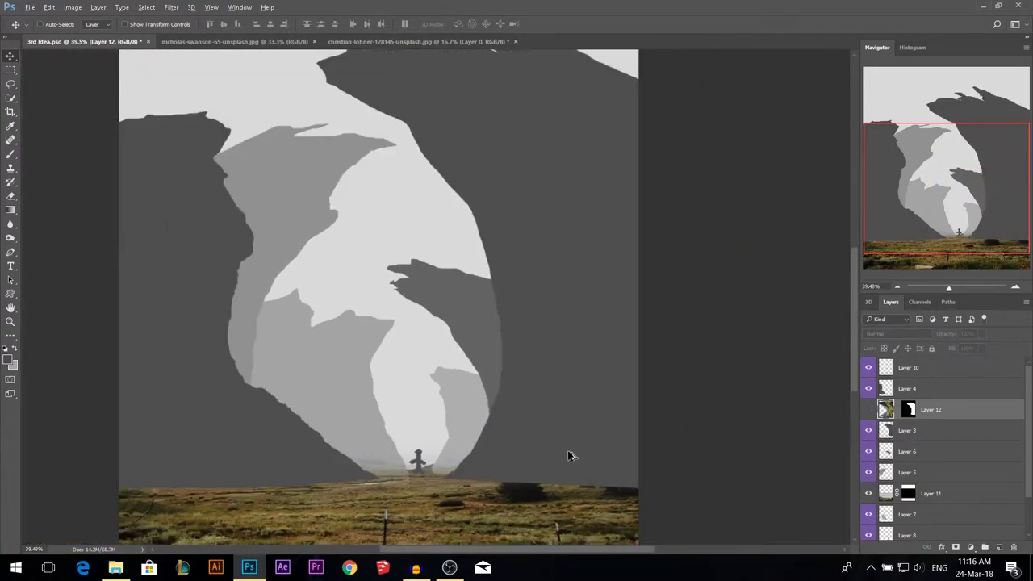
scroll(521, 279, down, 2)
click(869, 431)
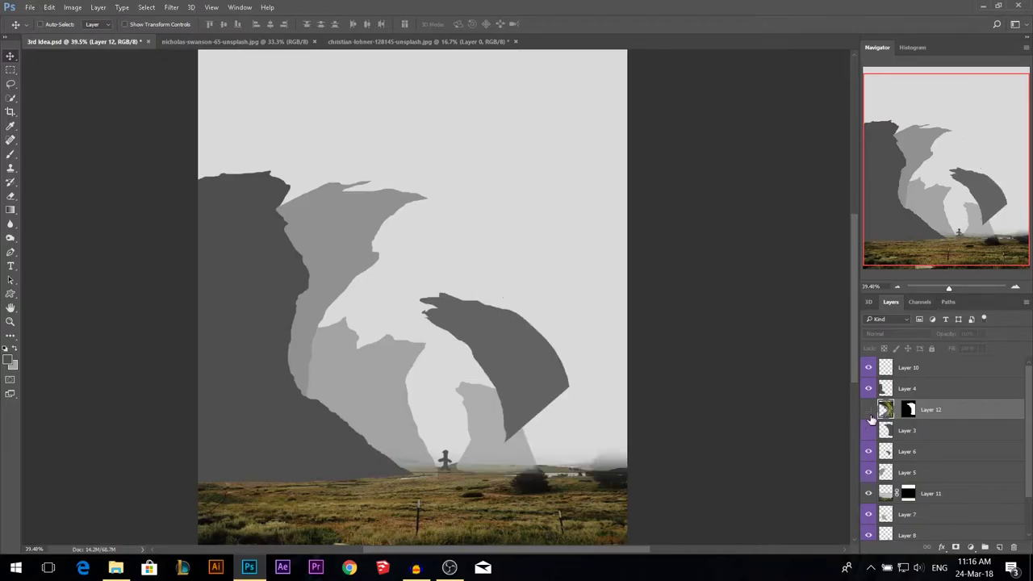
click(869, 409)
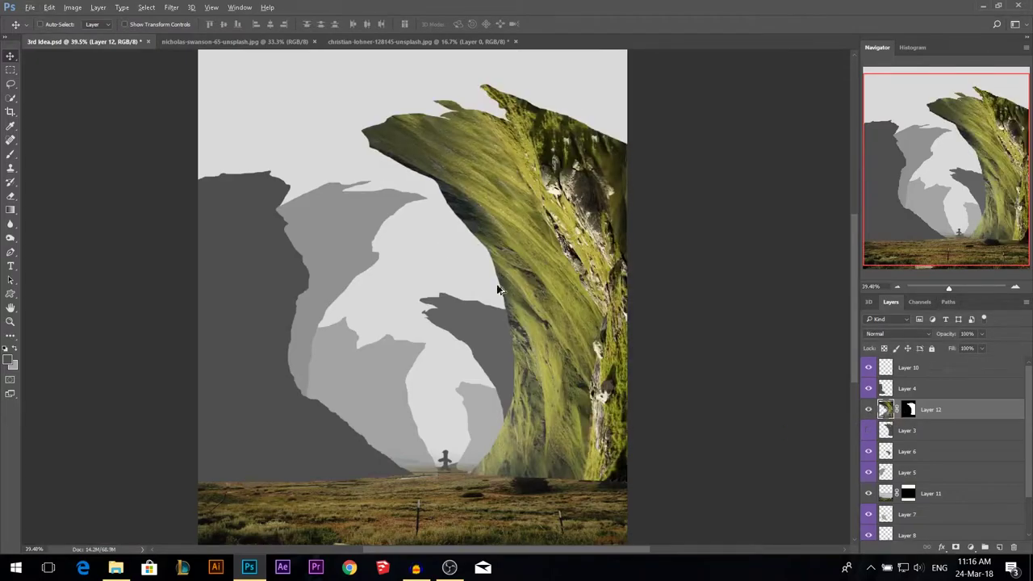
- Copy the grassy mountainside photo from its open document into 3rd Idea.psd as a new layer above Layer 12
scroll(506, 322, down, 2)
scroll(456, 275, up, 2)
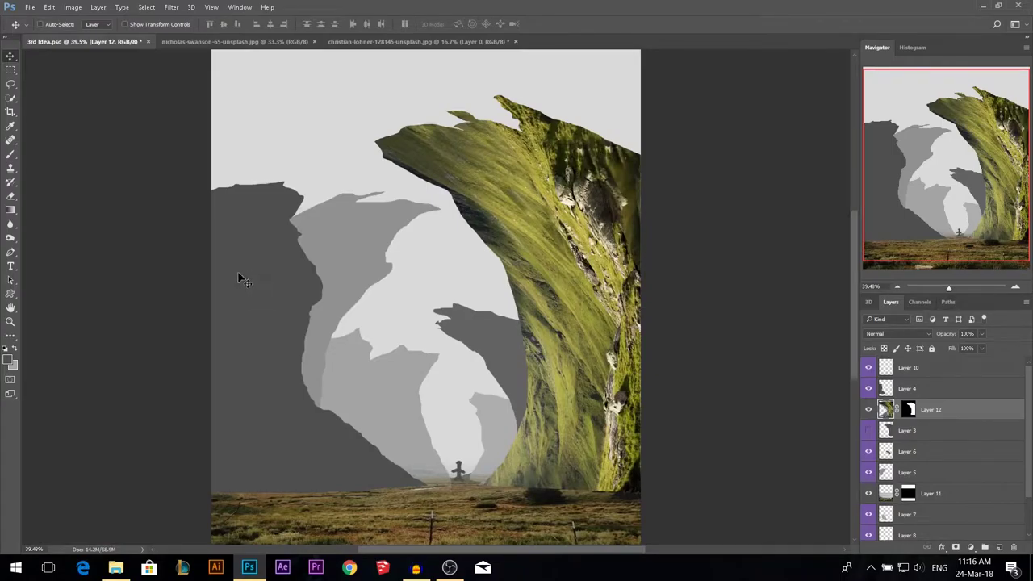
scroll(461, 438, down, 1)
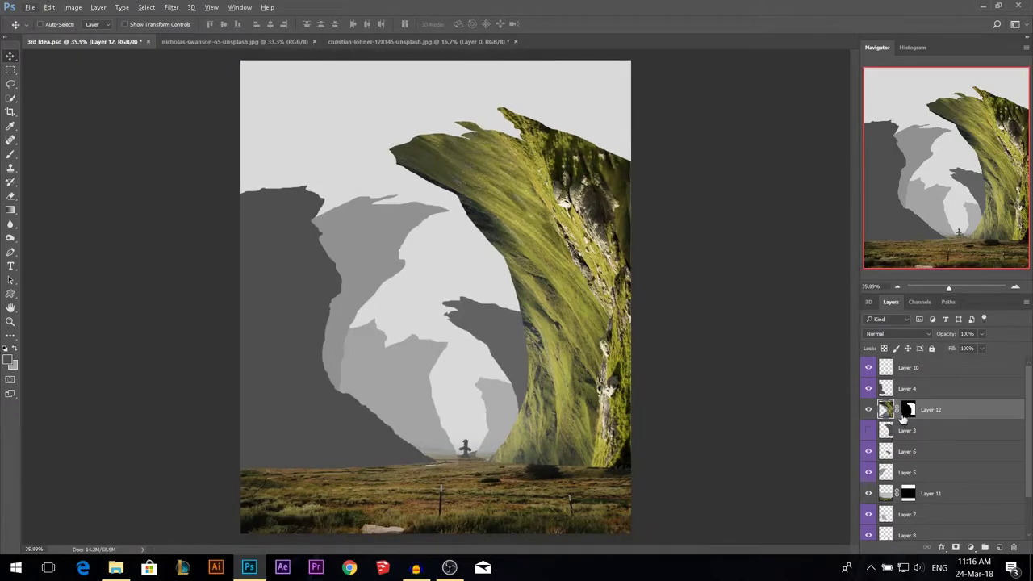
click(360, 41)
drag(403, 319, 299, 295)
scroll(699, 339, down, 3)
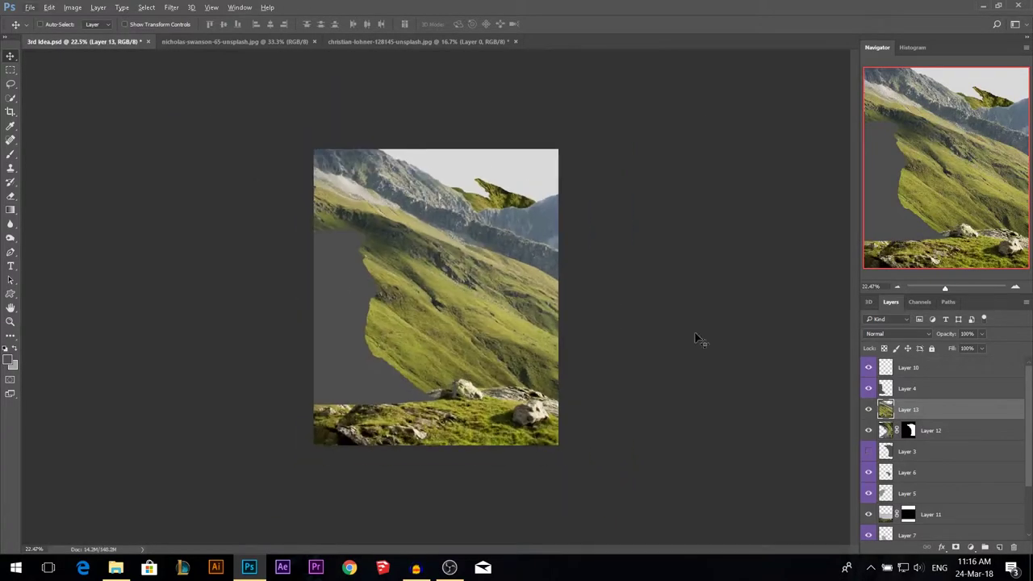
- Move the mountainside photo on Layer 13 above Layer 4 and mask it with Layer 4's cliff silhouette
click(869, 409)
ctrl+click(344, 313)
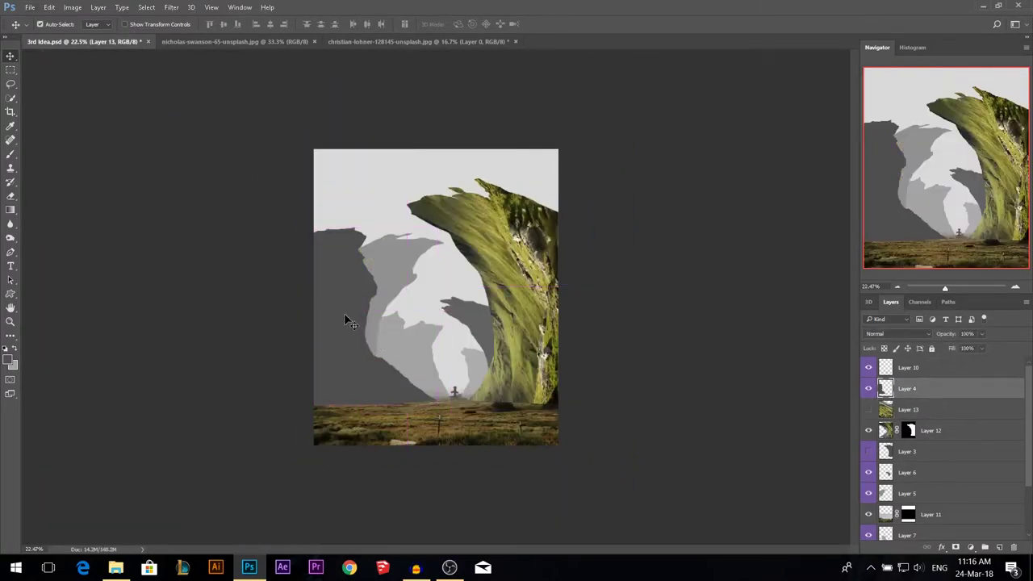
drag(910, 410, 910, 393)
click(869, 390)
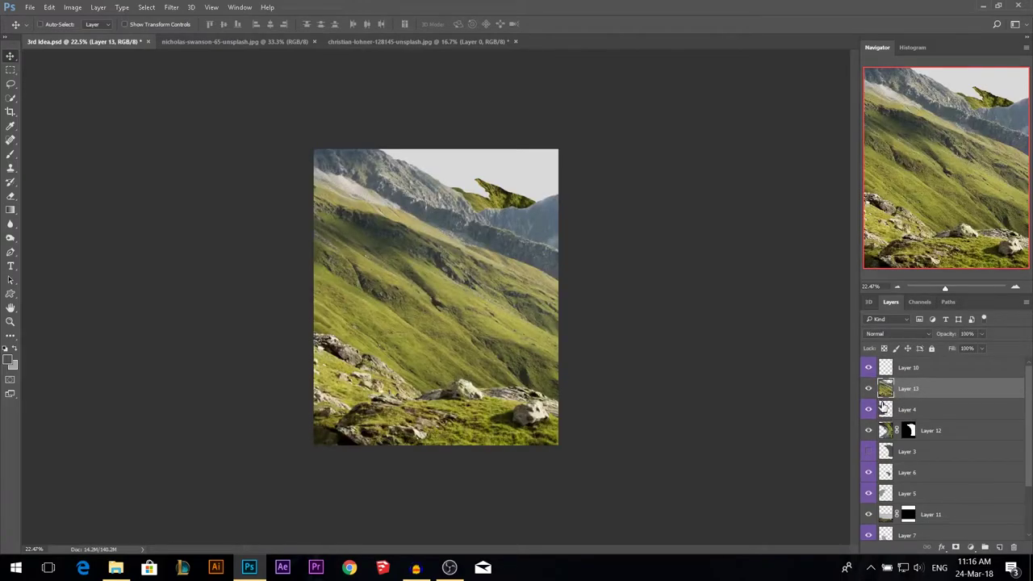
ctrl+click(886, 410)
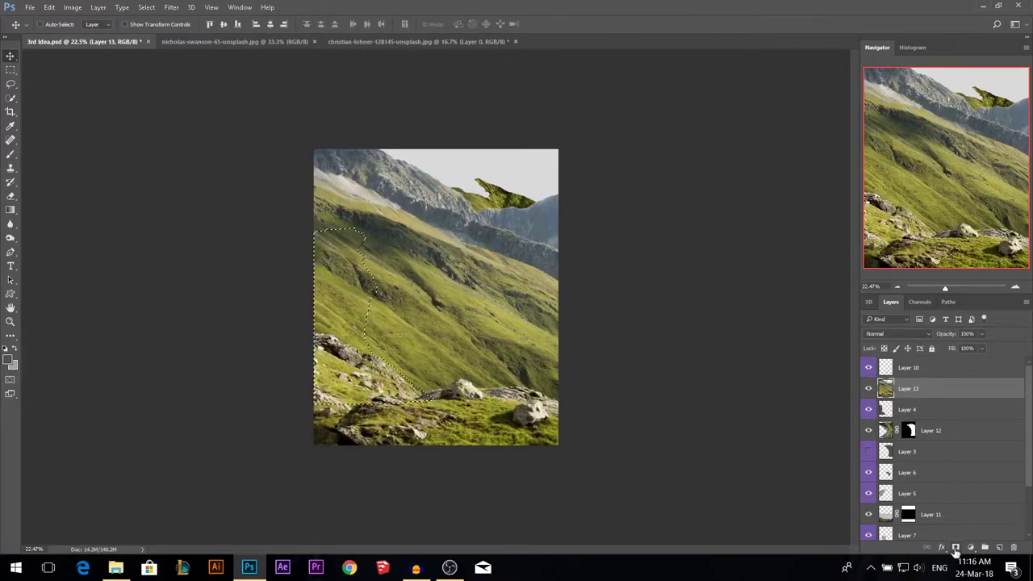
click(956, 548)
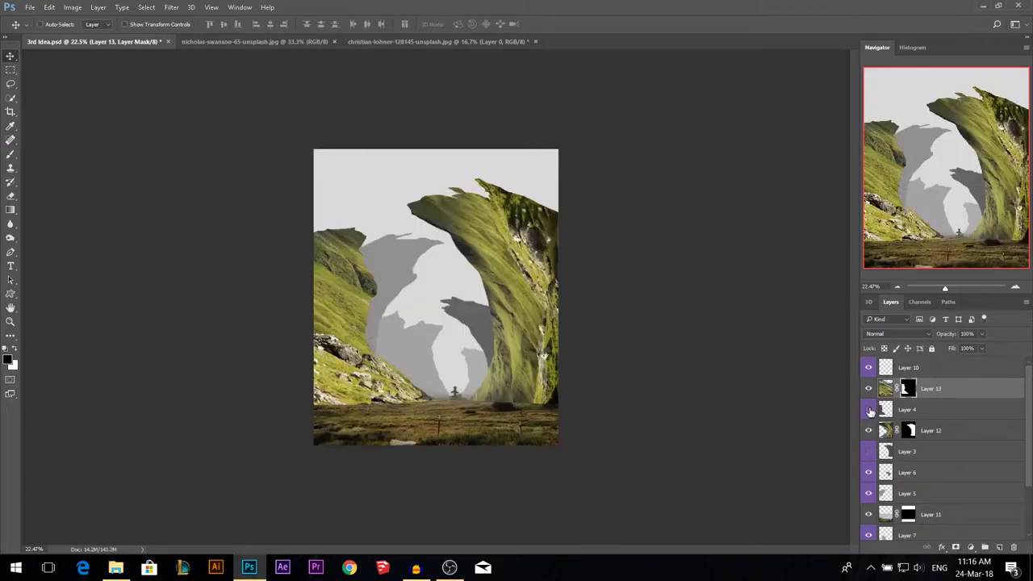
- Scale Layer 13's photo to about 59% and position it inside the cliff mask
click(887, 390)
key(ctrl+t)
drag(356, 288, 383, 288)
drag(557, 228, 561, 262)
drag(744, 80, 611, 169)
drag(454, 261, 435, 269)
- Warp Layer 13's photo by pulling its upper-left corner up and inward so the slope follows the cliff
right_click(393, 239)
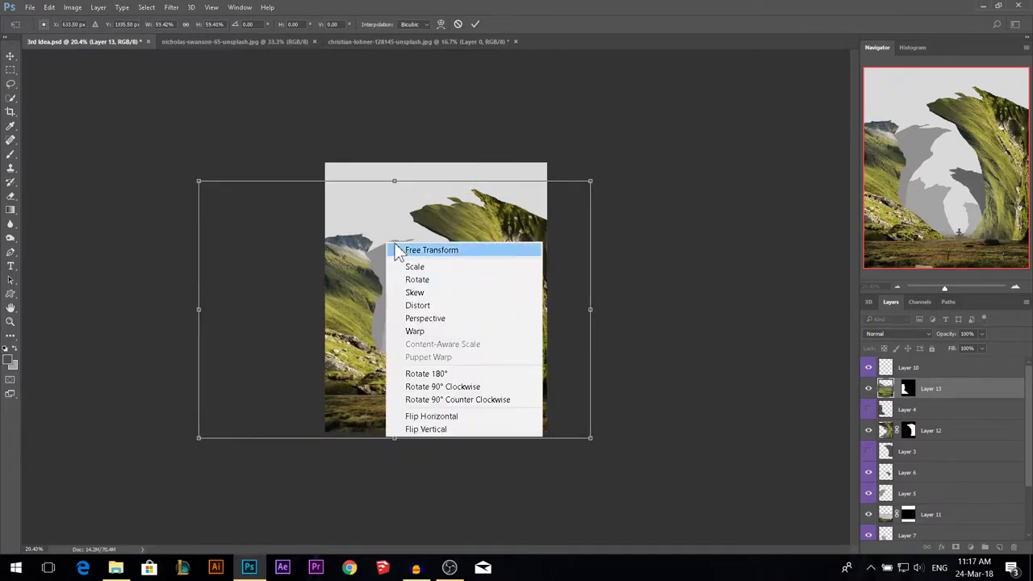
click(422, 330)
drag(200, 183, 381, 106)
drag(419, 174, 437, 167)
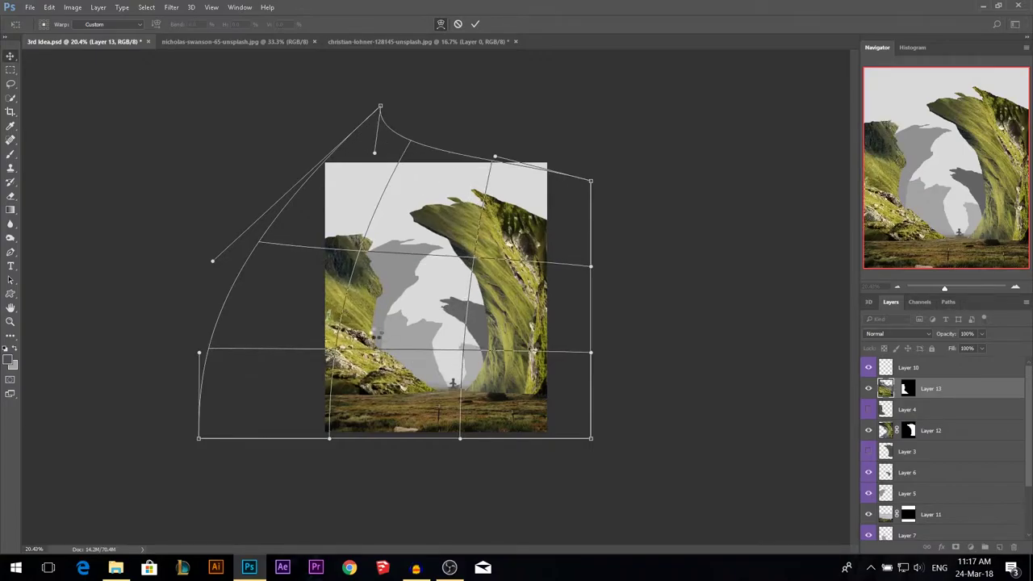
key(Return)
scroll(312, 331, up, 2)
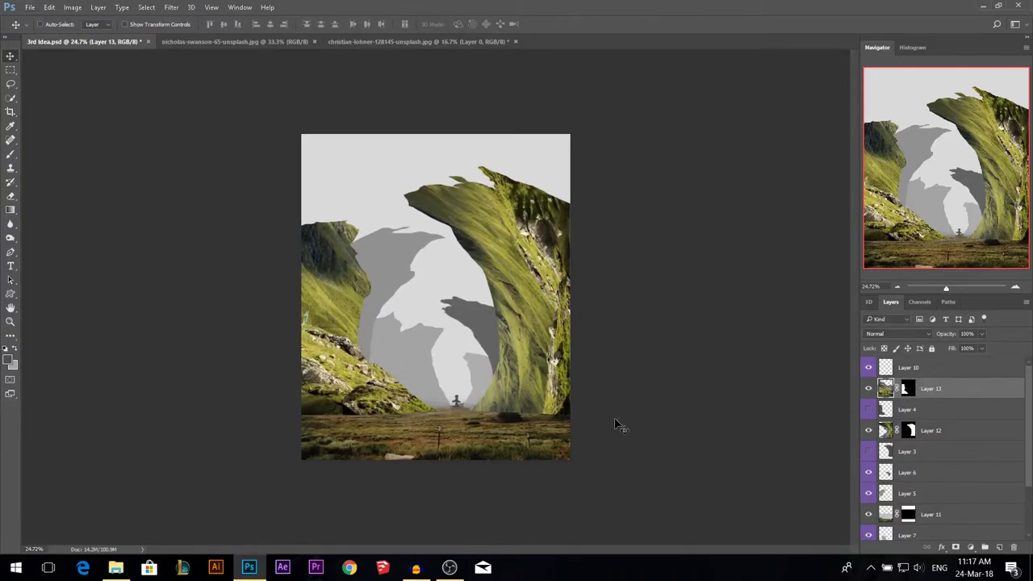
scroll(433, 358, up, 2)
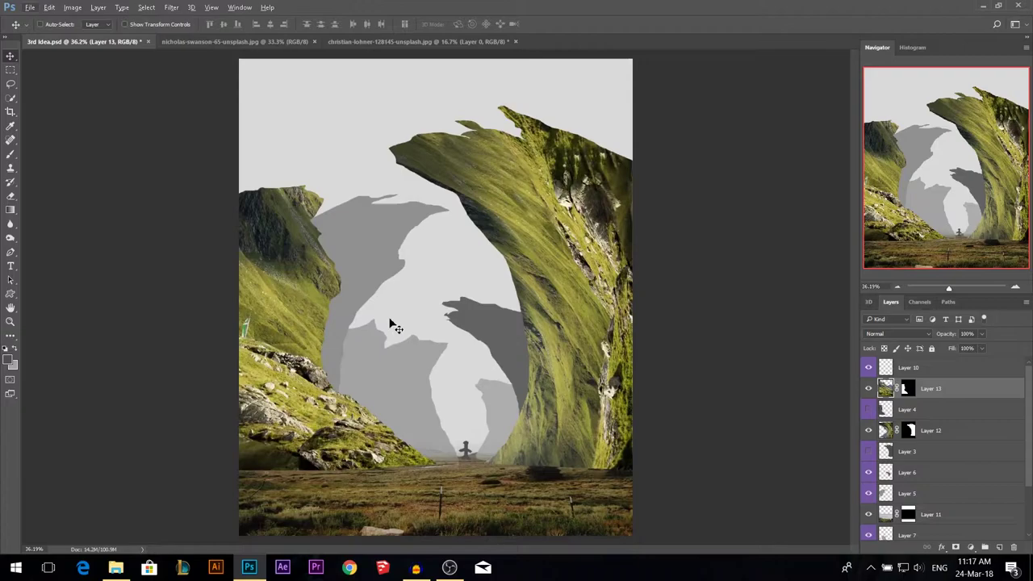
- Add another copy of the mountainside photo to 3rd Idea.psd, scaled to about 36% and rotated 90°
click(444, 44)
drag(90, 46, 345, 299)
scroll(372, 266, down, 4)
key(ctrl+t)
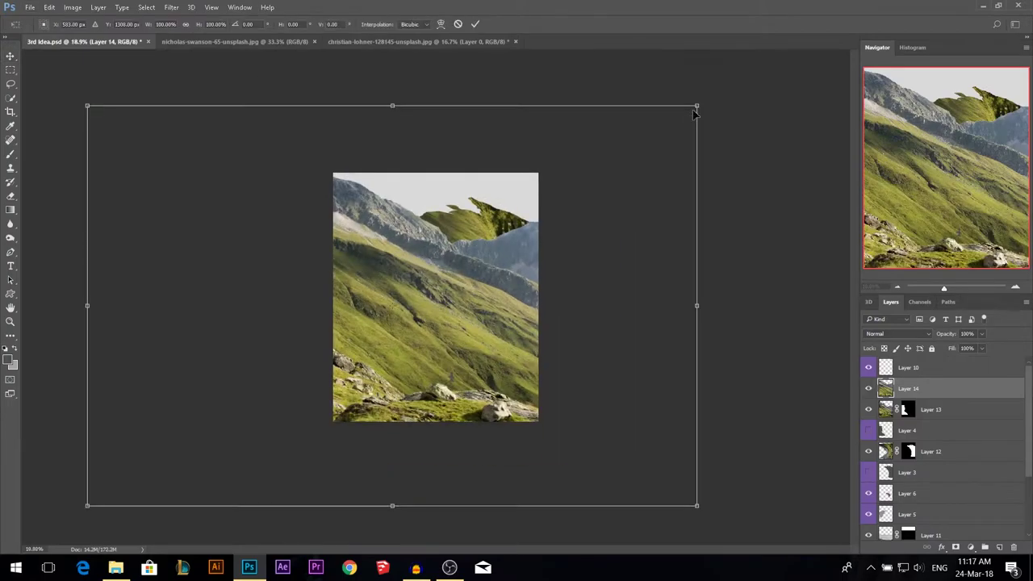
drag(697, 106, 506, 400)
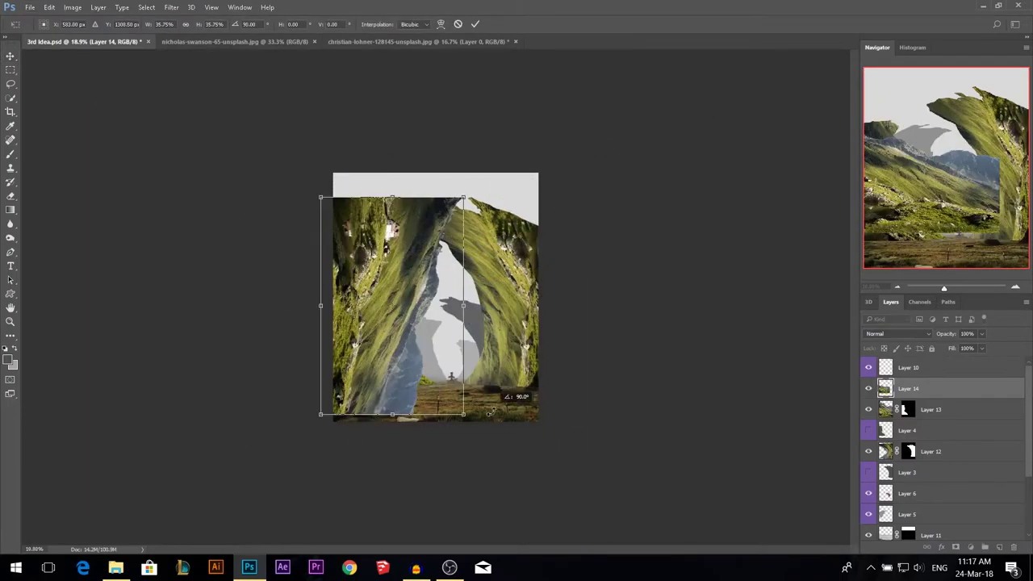
drag(411, 314, 423, 334)
- Warp Layer 14's photo so it curves toward the arch's center, and shift it left over the grey middle cliff
right_click(423, 334)
click(444, 418)
drag(457, 227, 488, 229)
drag(416, 414, 448, 403)
drag(447, 326, 429, 324)
drag(352, 231, 365, 230)
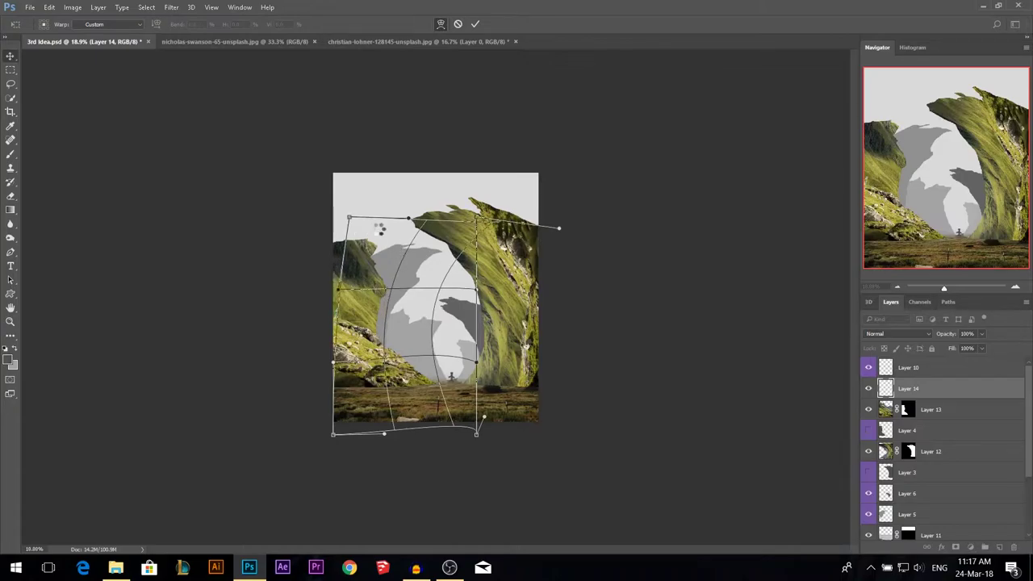
click(476, 24)
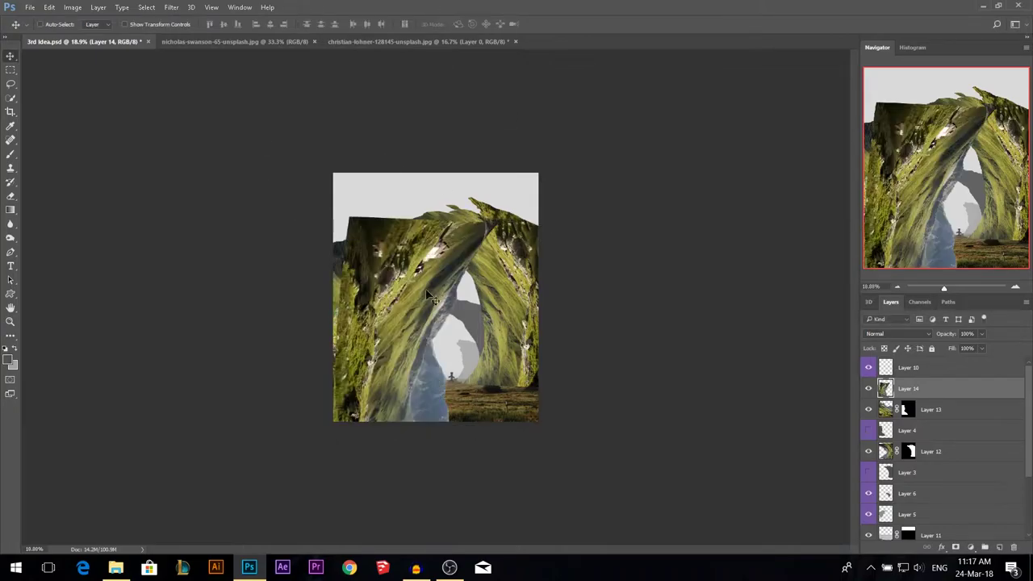
scroll(433, 296, up, 4)
drag(440, 269, 404, 263)
- Move Layer 14 directly above Layer 5 and mask it with Layer 5's curved cliff silhouette
click(869, 389)
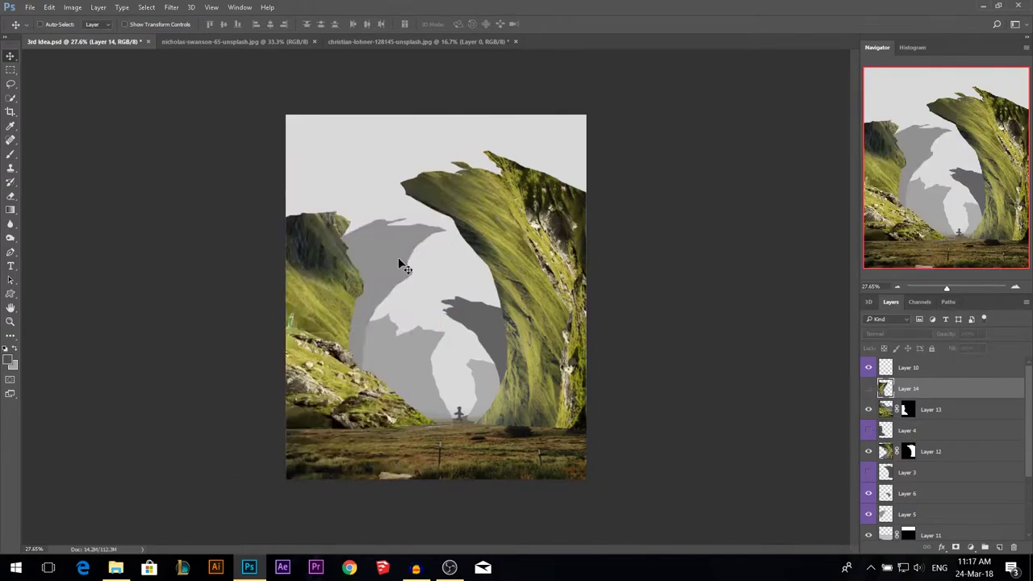
ctrl+click(401, 244)
drag(917, 391, 879, 504)
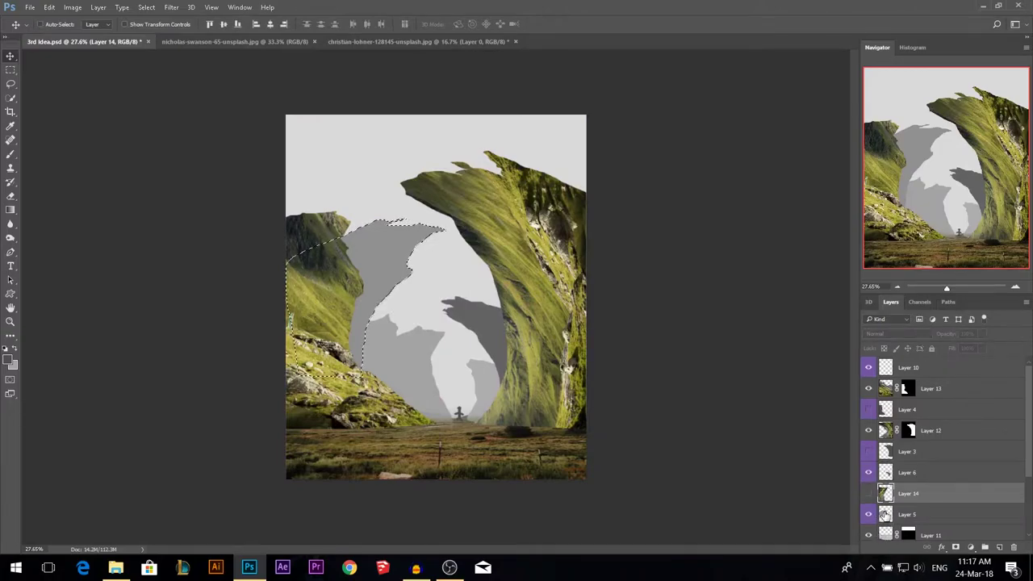
click(868, 493)
click(956, 548)
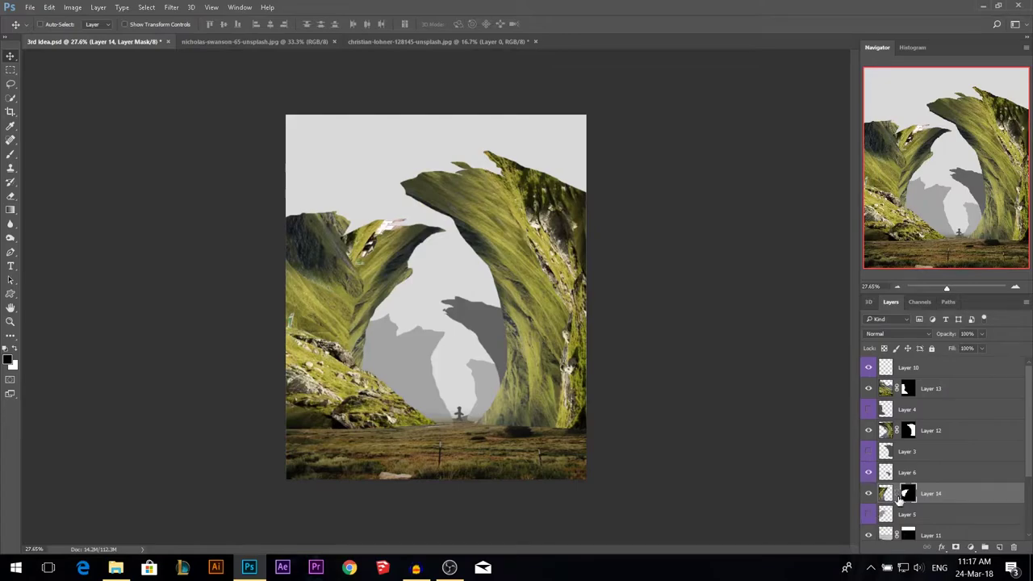
- Shift Layer 14's photo up within its mask and clone grass over the house and green flag near its upper edge
click(885, 493)
drag(420, 266, 412, 241)
scroll(418, 246, up, 6)
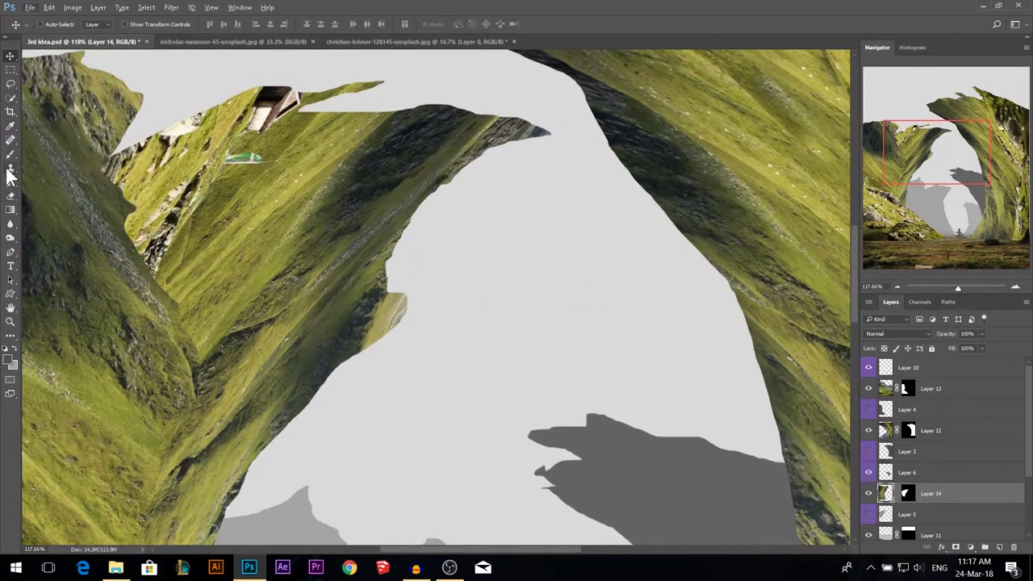
click(11, 168)
mouse_move(278, 104)
mouse_down()
mouse_move(260, 111)
mouse_move(250, 81)
mouse_up()
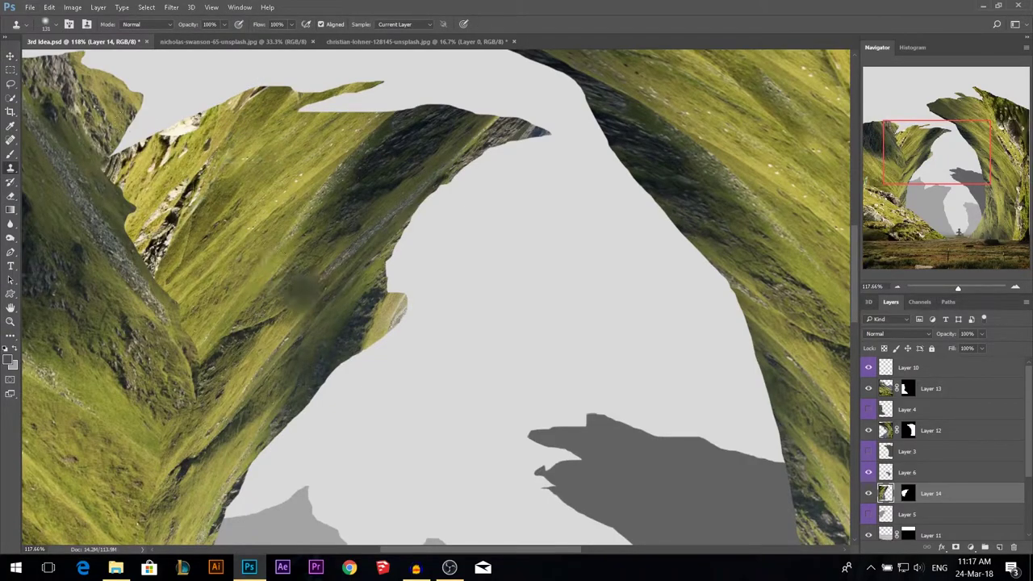
click(11, 56)
scroll(353, 174, down, 4)
scroll(386, 191, down, 2)
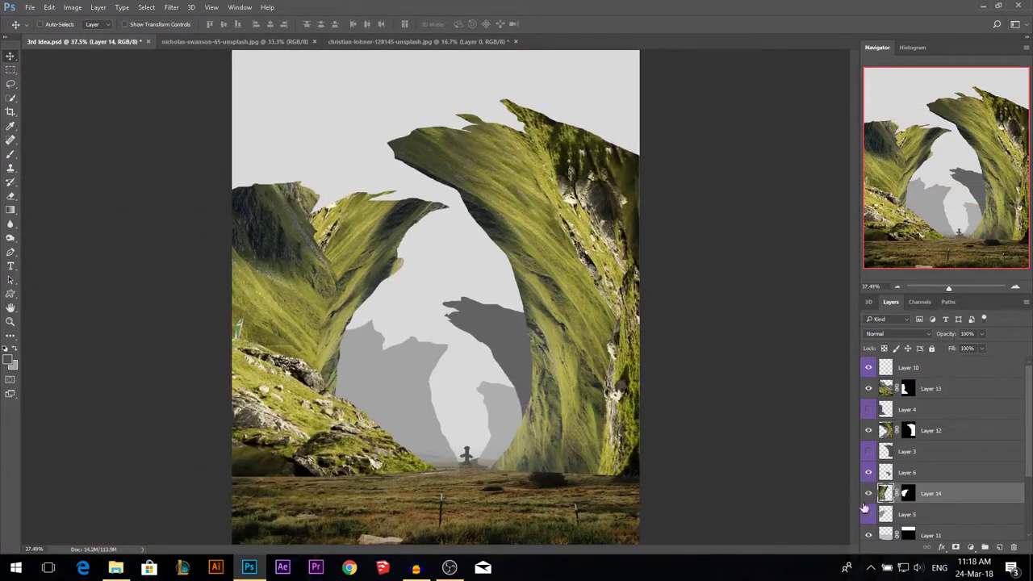
- Add the mountainside photo again above Layer 6, the dark grey cliff inside the arch, and flip it horizontally
ctrl+click(498, 345)
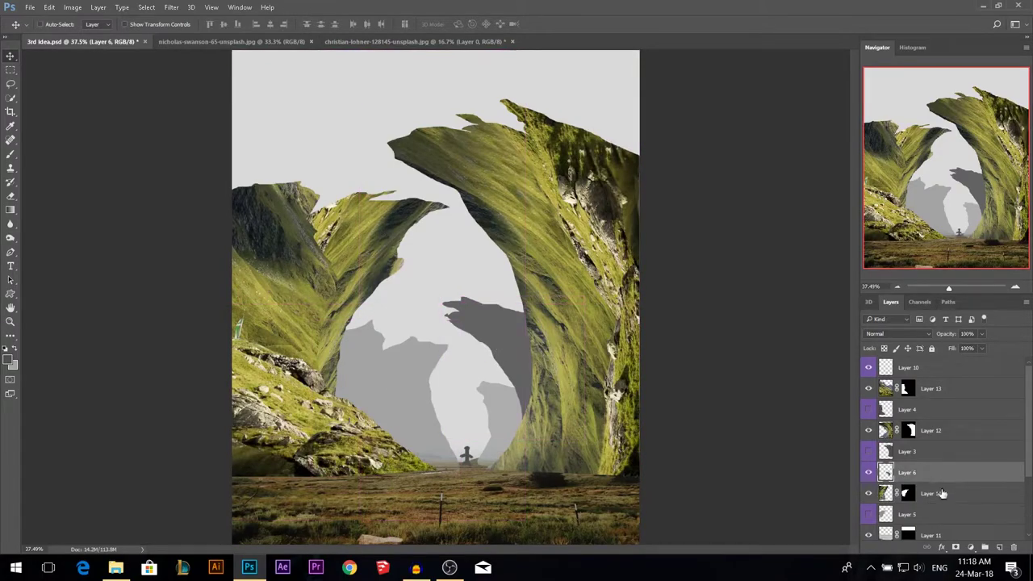
click(371, 41)
drag(99, 41, 477, 335)
key(ctrl+t)
right_click(482, 324)
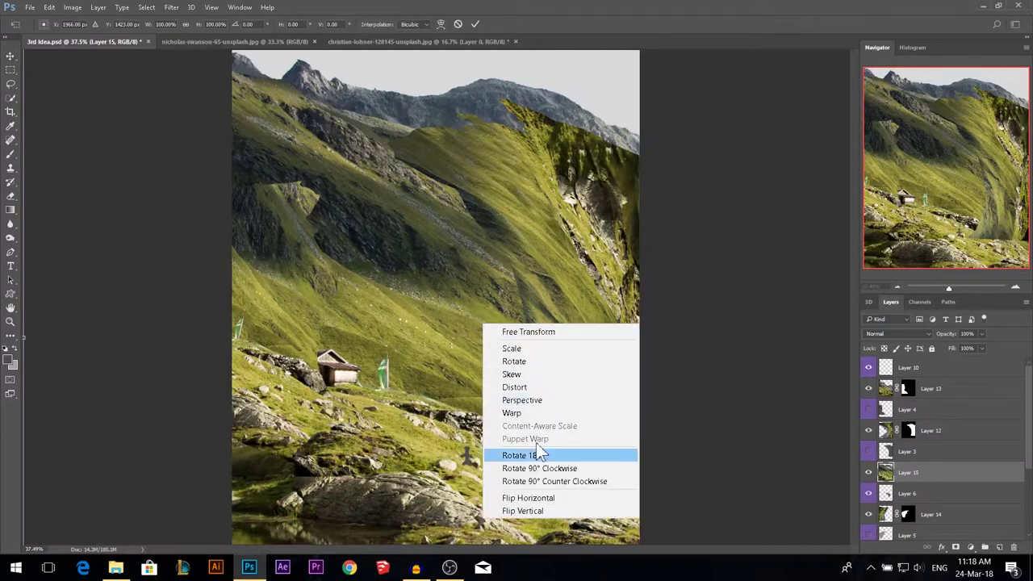
click(528, 498)
- Shrink the flipped photo on Layer 15, position it over the dark grey cliff and tilt it counterclockwise
key(ctrl+minus)
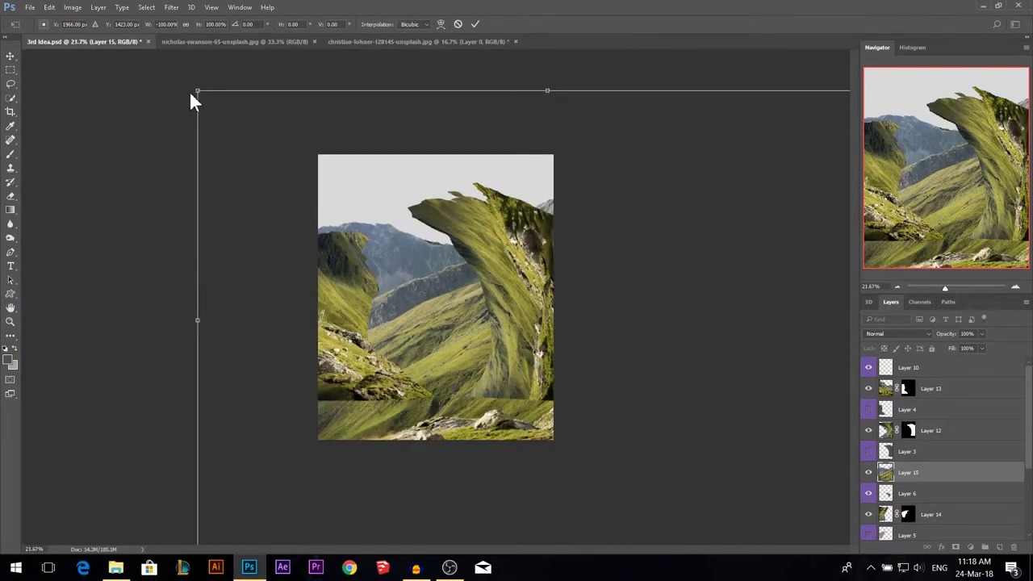
drag(198, 91, 406, 335)
drag(501, 325, 464, 372)
drag(650, 314, 424, 239)
- Warp Layer 15's photo so its left side sweeps outward and the grass follows the overhanging cliff's curve
right_click(497, 347)
click(525, 436)
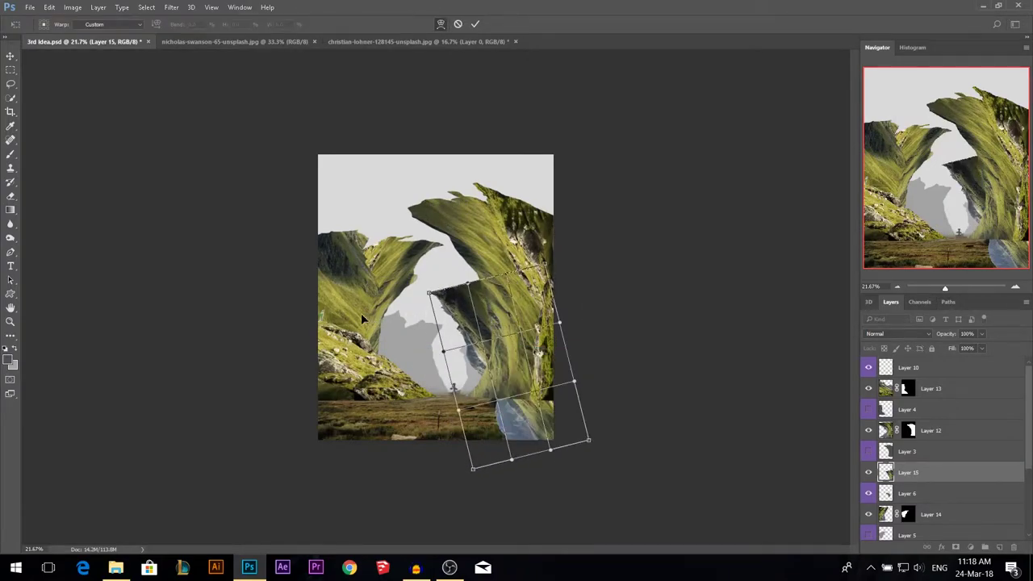
drag(362, 319, 432, 307)
drag(550, 449, 375, 509)
drag(443, 352, 413, 360)
drag(482, 375, 494, 360)
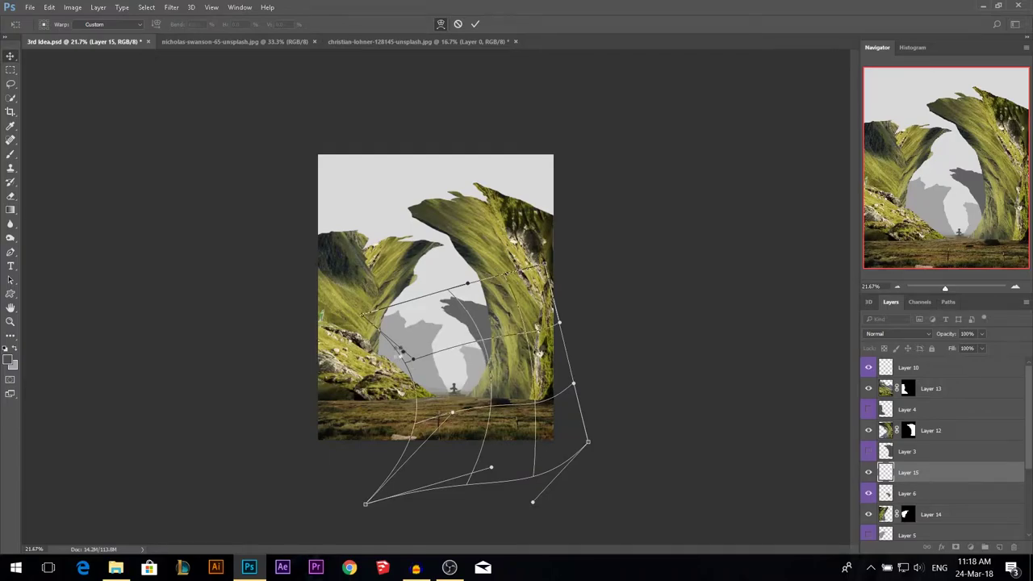
key(Return)
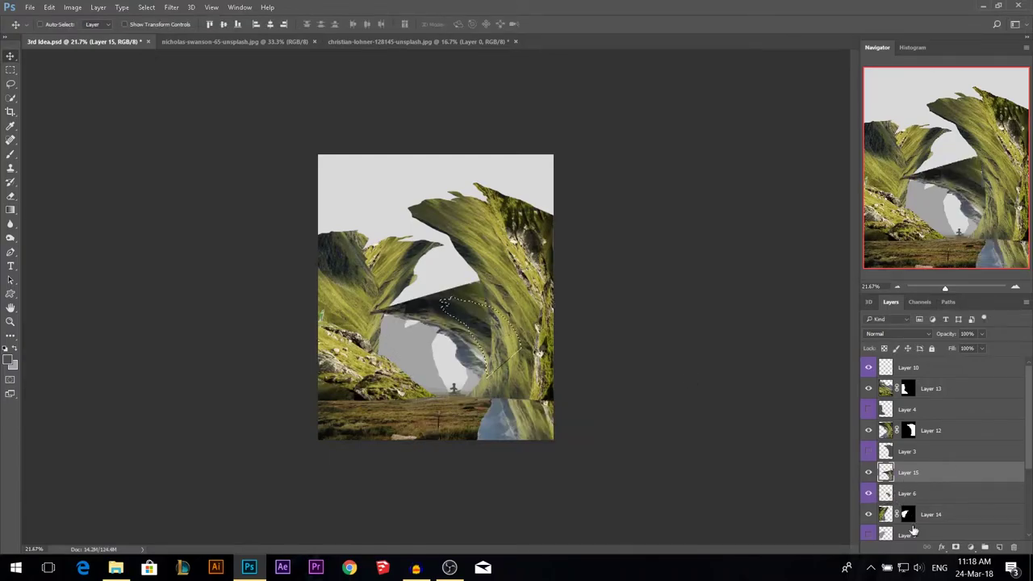
- Mask Layer 15 with Layer 6's cliff silhouette and shift its photo up and left within the mask
click(957, 548)
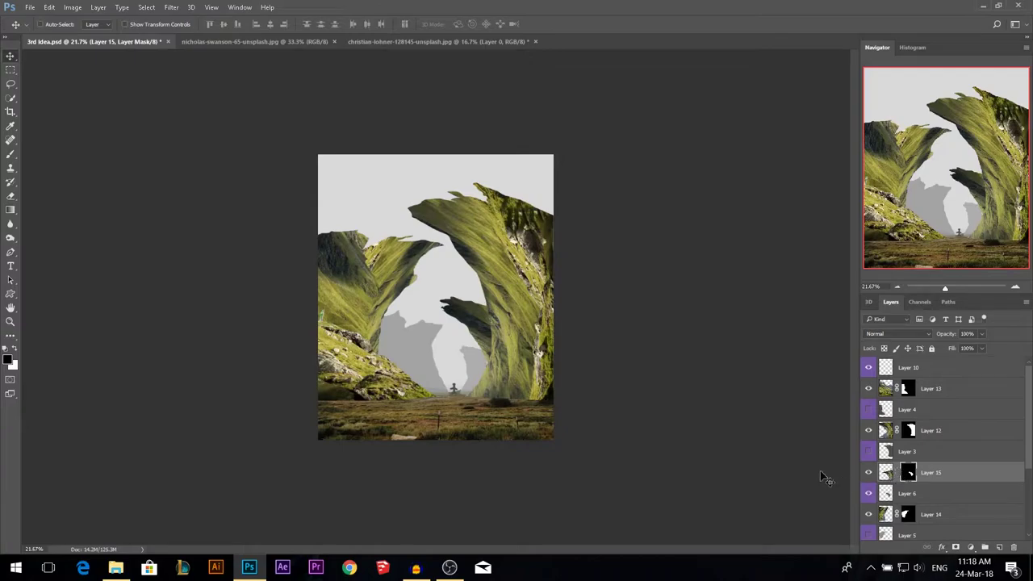
click(887, 476)
drag(642, 389, 618, 369)
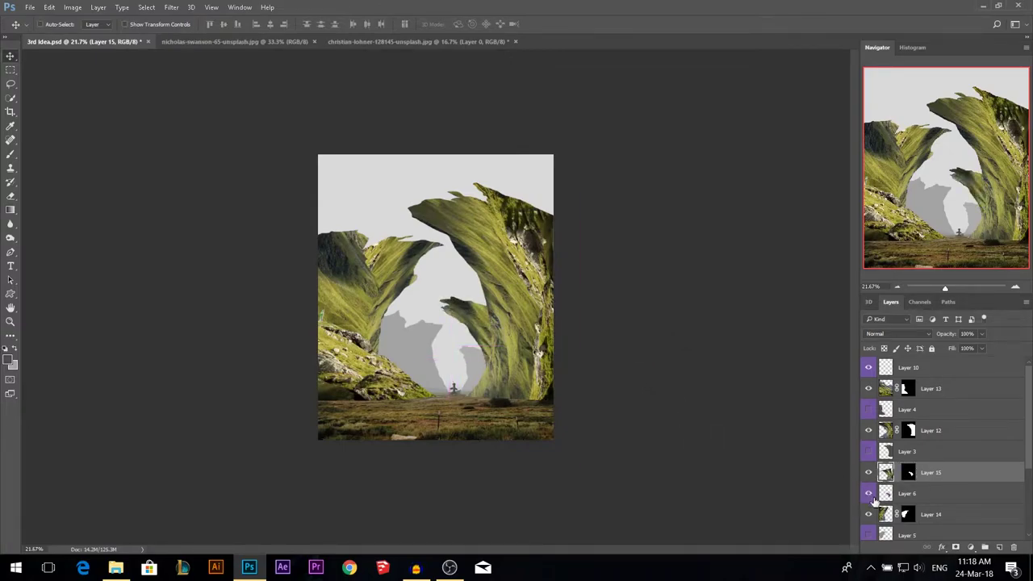
- Select Layer 8, the small grey cliff beside the distant figure, and add the mountainside photo above it
scroll(558, 381, up, 5)
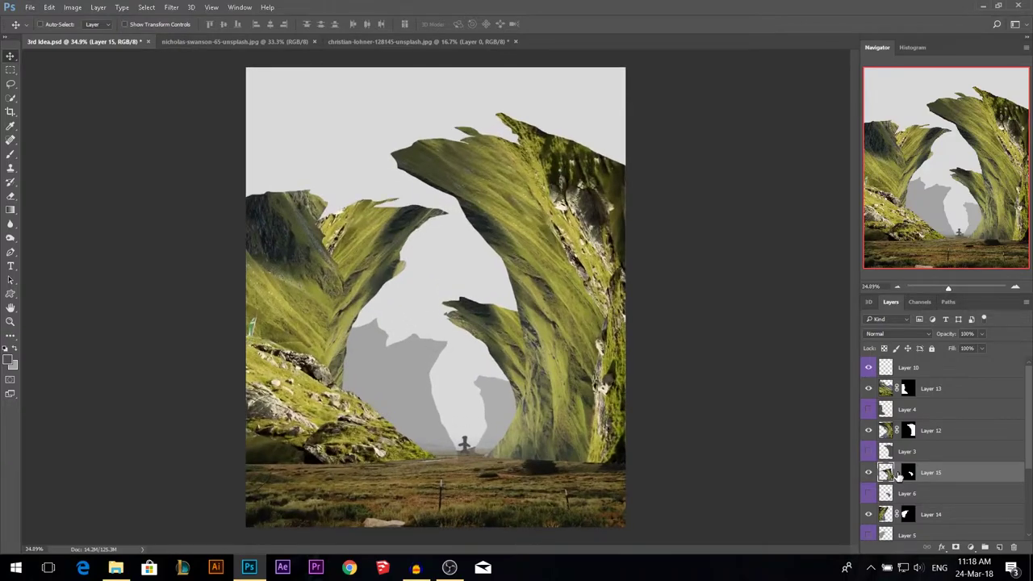
ctrl+click(487, 406)
ctrl+click(406, 399)
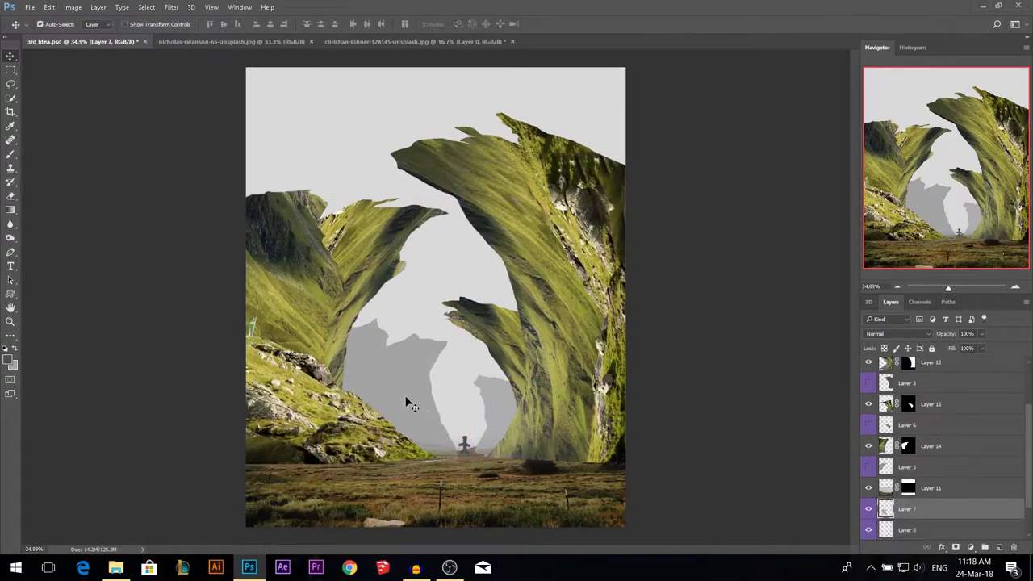
drag(497, 399, 497, 399)
click(357, 42)
drag(349, 273, 523, 406)
- Scale down Layer 16's photo, flip it horizontally and tilt it clockwise over the small grey cliff
key(ctrl+t)
drag(217, 170, 494, 362)
right_click(545, 406)
click(609, 384)
drag(595, 382, 487, 365)
drag(359, 382, 483, 237)
- Warp Layer 16's photo by pulling its upper-left corner and lower edge left to follow the small cliff's curve
right_click(486, 361)
click(517, 255)
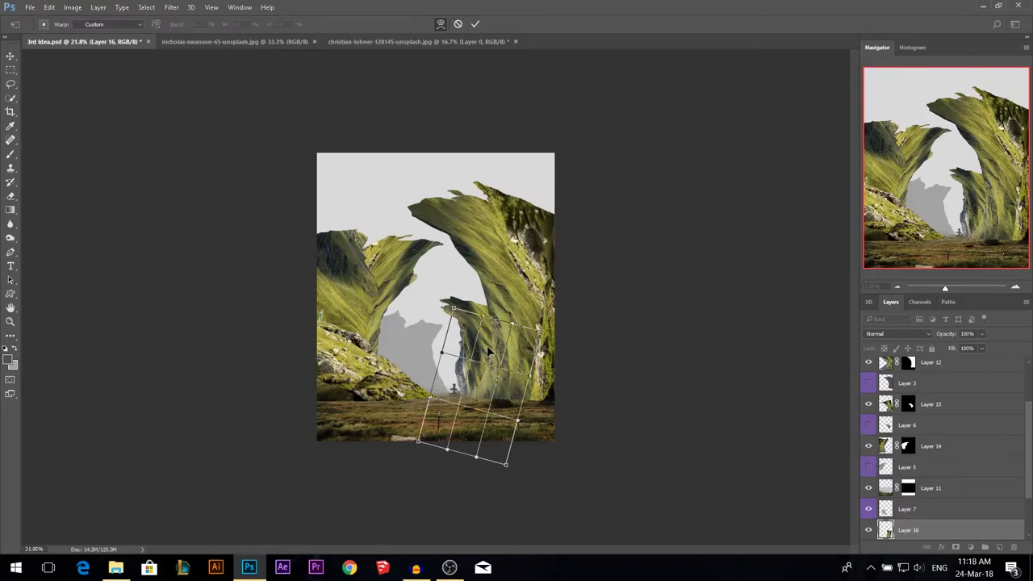
drag(484, 327, 440, 316)
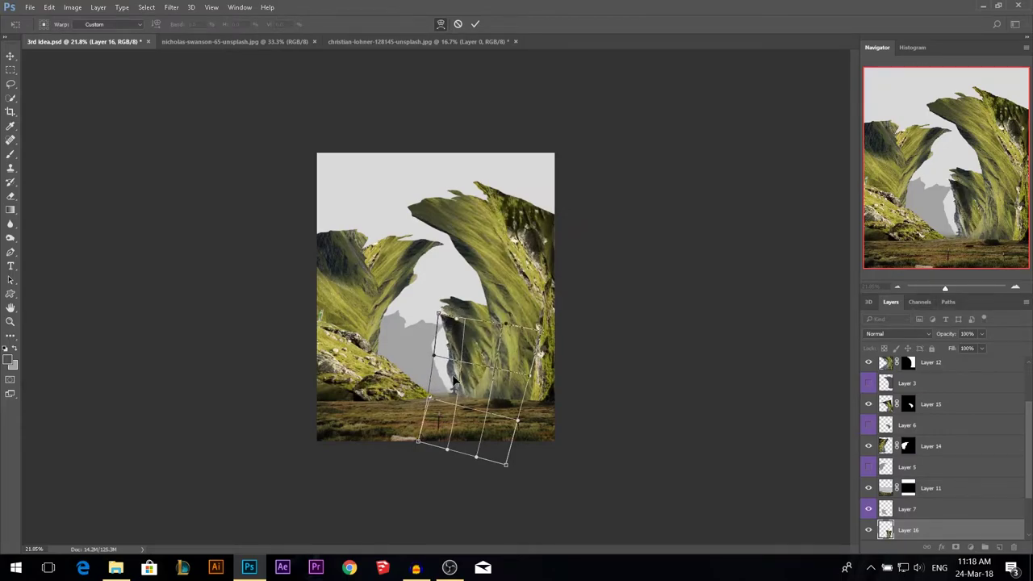
drag(473, 455, 421, 431)
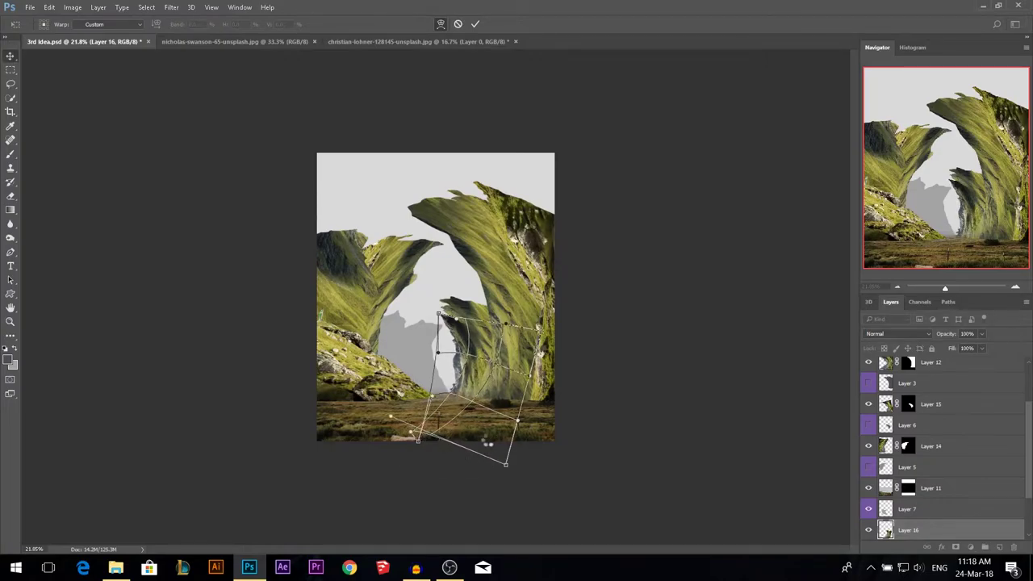
key(Return)
scroll(484, 432, up, 2)
scroll(914, 515, down, 2)
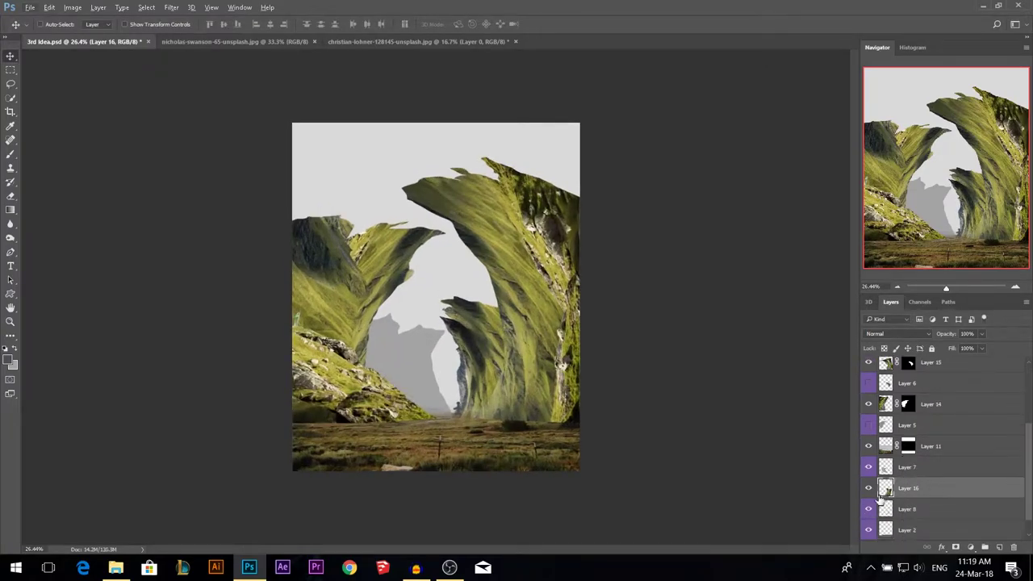
- Mask Layer 16 with Layer 8's small cliff silhouette
ctrl+click(886, 510)
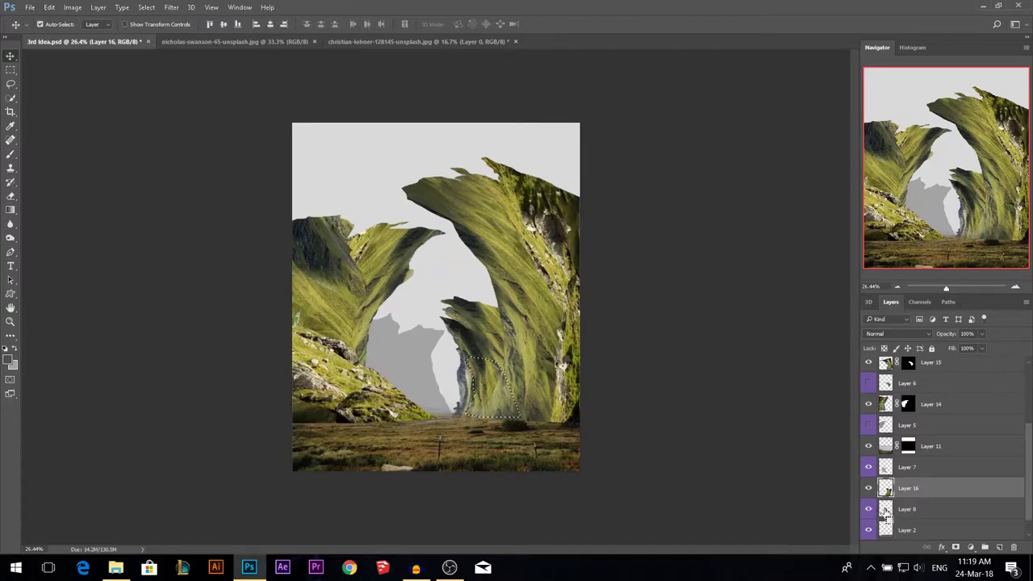
click(958, 548)
scroll(468, 347, up, 5)
scroll(472, 391, up, 3)
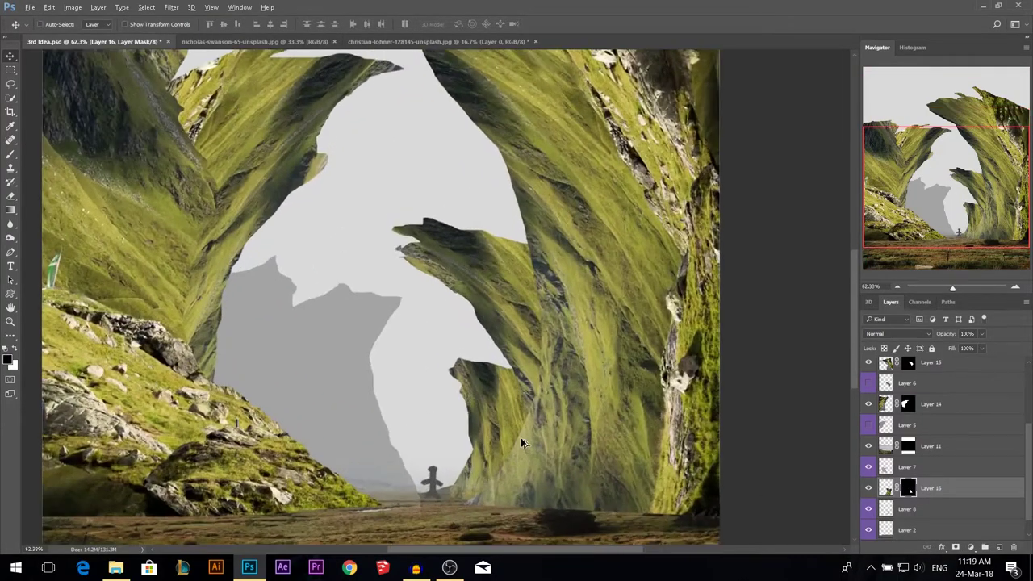
- Unlink Layer 16's photo from its mask, scale the photo down and nudge it up within the small cliff
click(886, 487)
scroll(384, 301, down, 2)
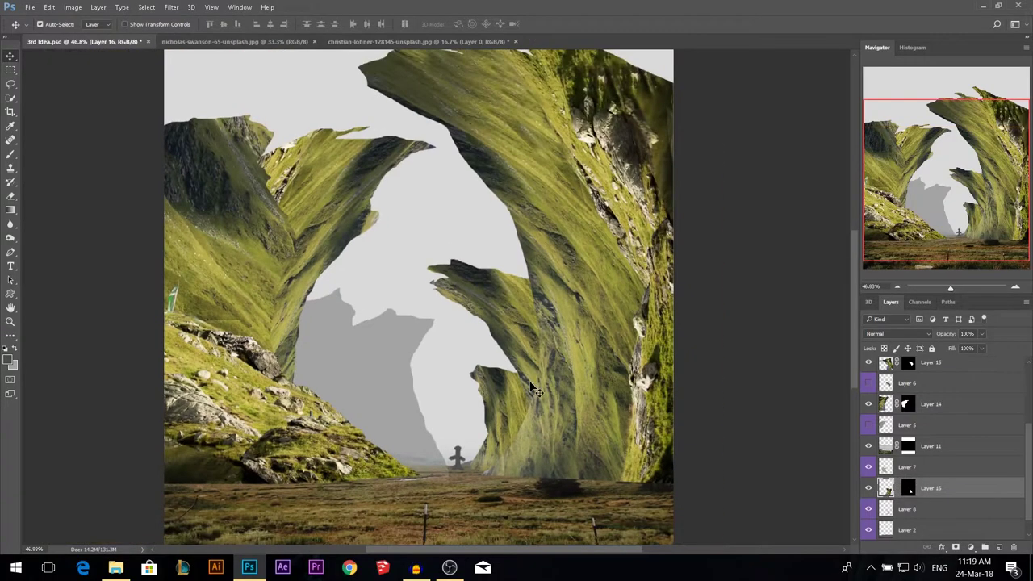
key(ctrl+t)
drag(369, 297, 390, 321)
drag(476, 400, 475, 388)
key(Return)
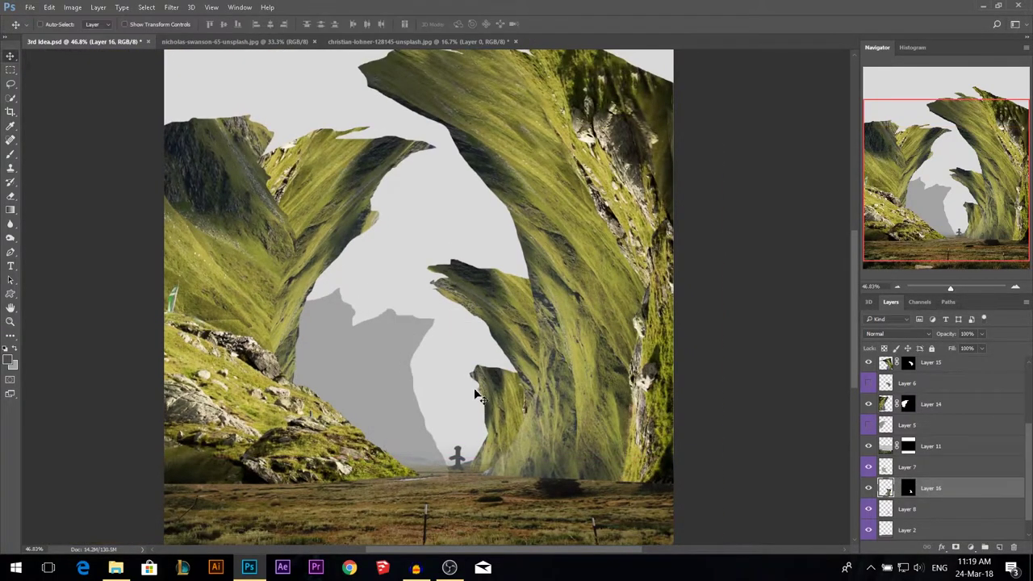
- Select Layer 7, the grey cliff in the background, and add the christian-lohner-128145-unsplash photo above it
scroll(473, 387, down, 2)
click(410, 370)
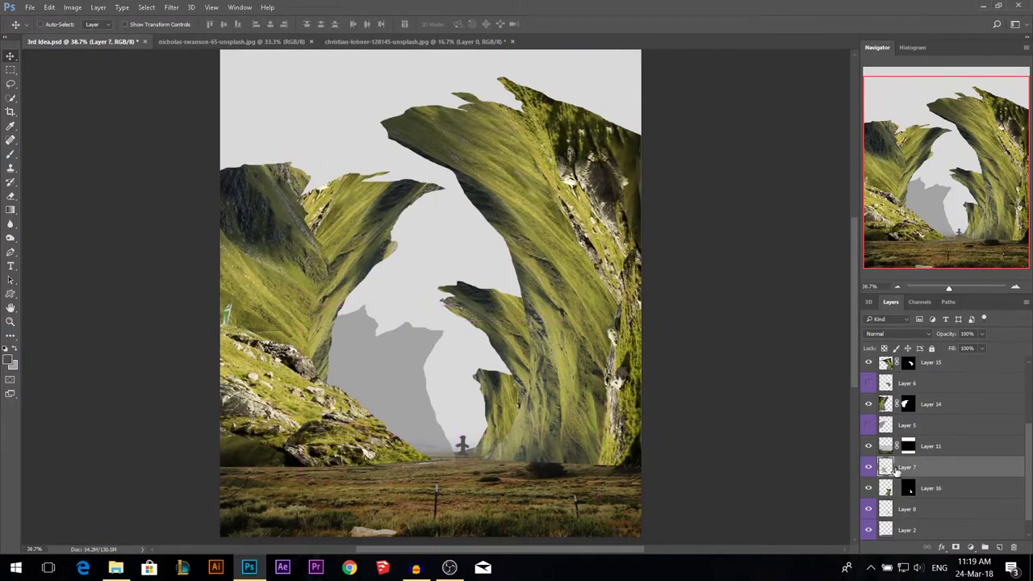
click(380, 42)
drag(339, 228, 124, 47)
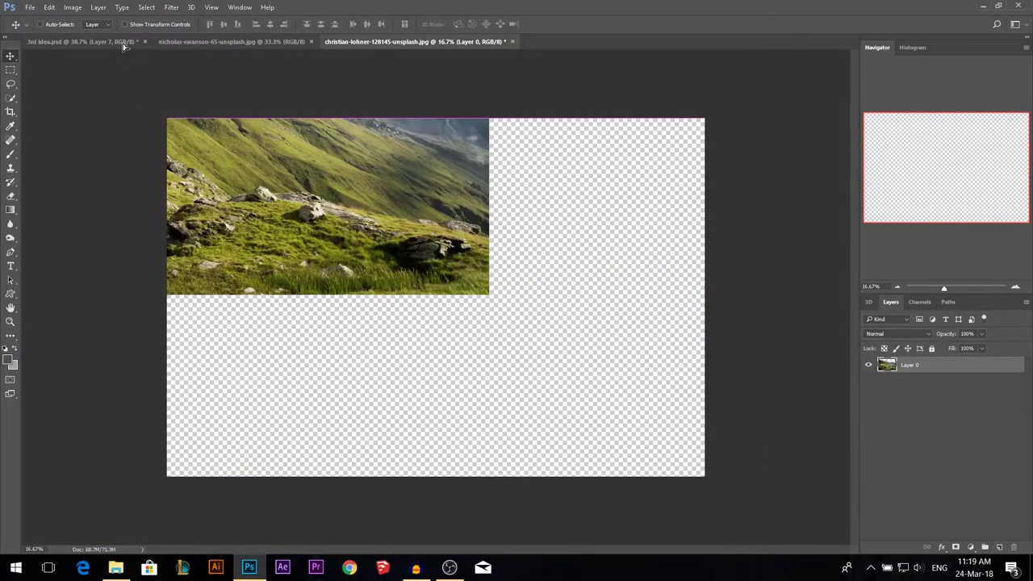
drag(219, 163, 415, 402)
scroll(413, 360, down, 4)
- Scale down Layer 17's photo and position it over the grey background cliff
key(ctrl+t)
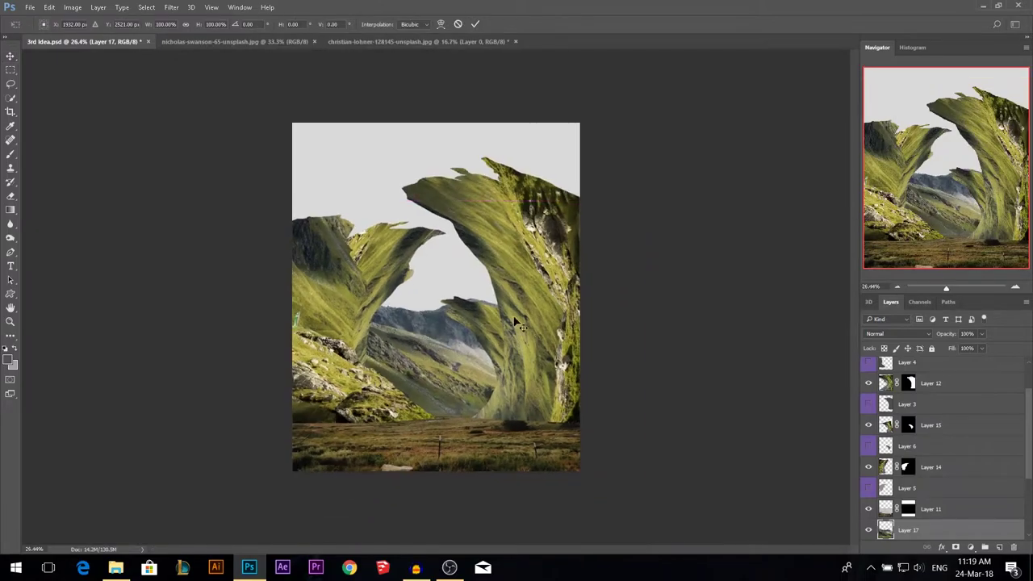
drag(306, 285, 391, 360)
drag(440, 409, 286, 320)
key(Return)
scroll(947, 480, down, 1)
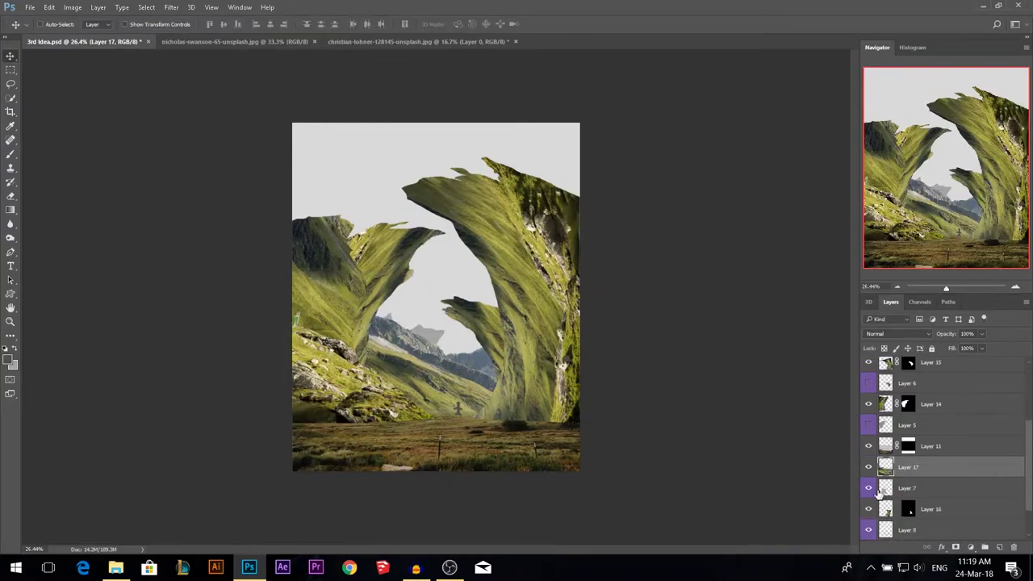
- Mask Layer 17 with Layer 7's cliff silhouette and shift its photo up and left within the mask
ctrl+click(889, 489)
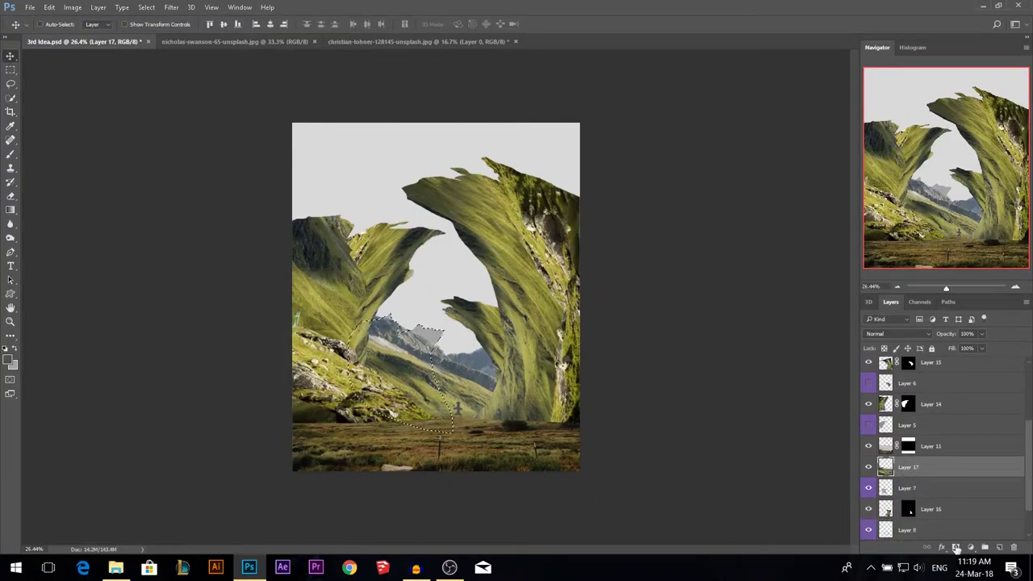
click(955, 548)
click(885, 471)
drag(472, 360, 438, 340)
scroll(425, 405, up, 2)
scroll(510, 396, down, 2)
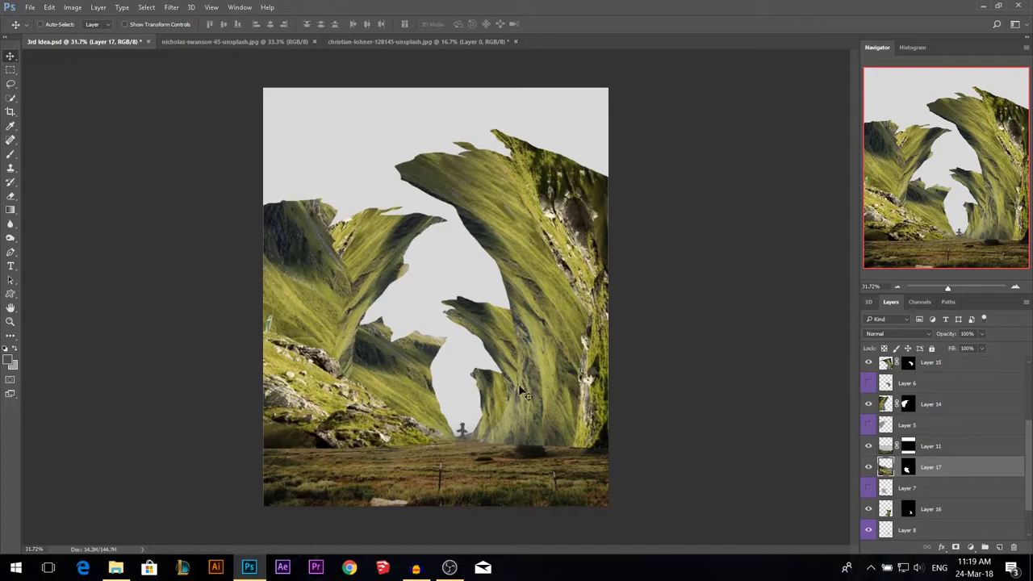
scroll(880, 472, up, 3)
scroll(892, 460, down, 4)
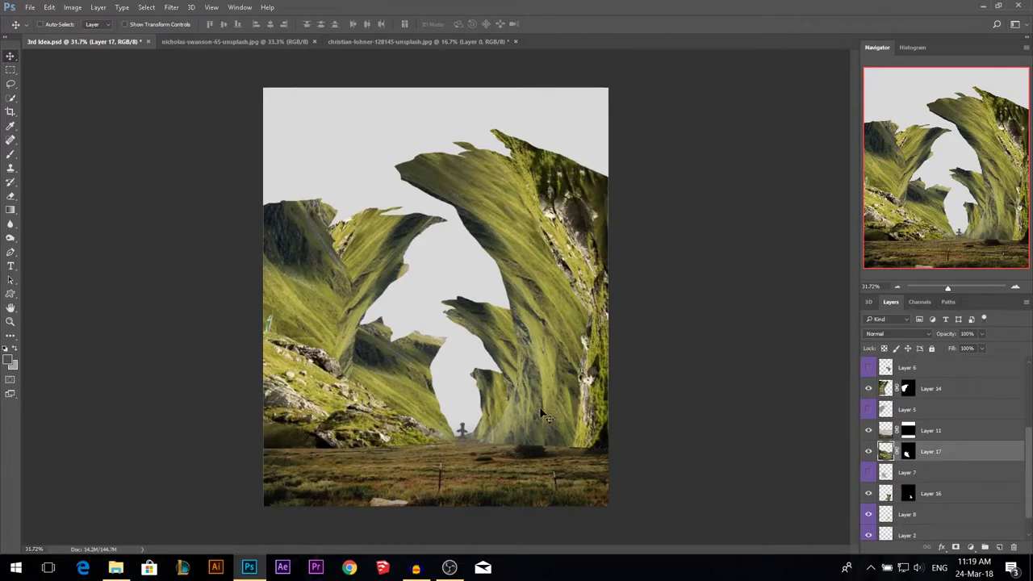
- Place the pexels-photo-167699 sky image from File Explorer, move it directly above Layer 2, and hide the grey Layers 8 and 2
scroll(977, 476, down, 1)
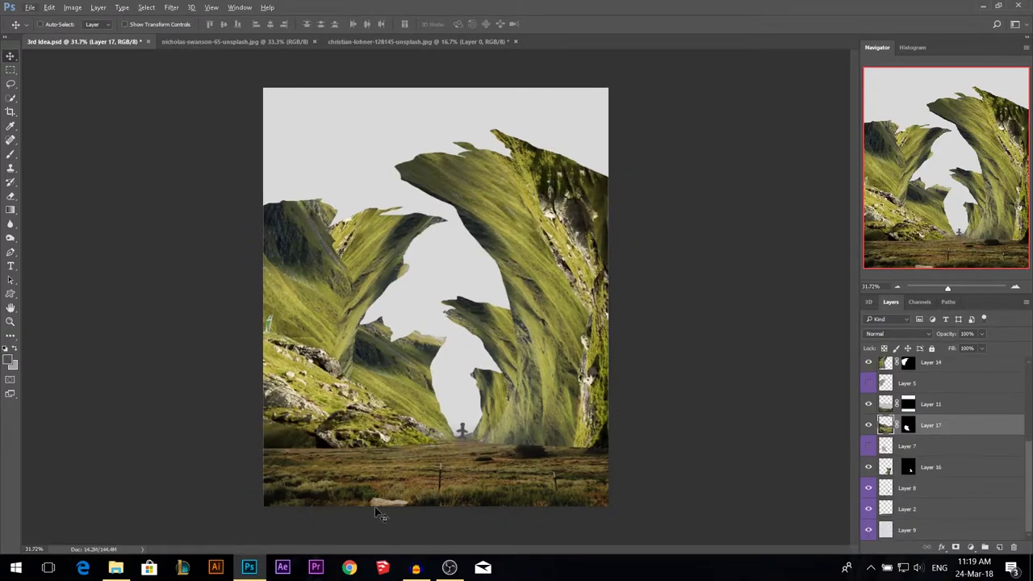
click(116, 568)
drag(622, 121, 396, 454)
key(Return)
scroll(925, 448, down, 1)
drag(944, 410, 906, 499)
click(870, 510)
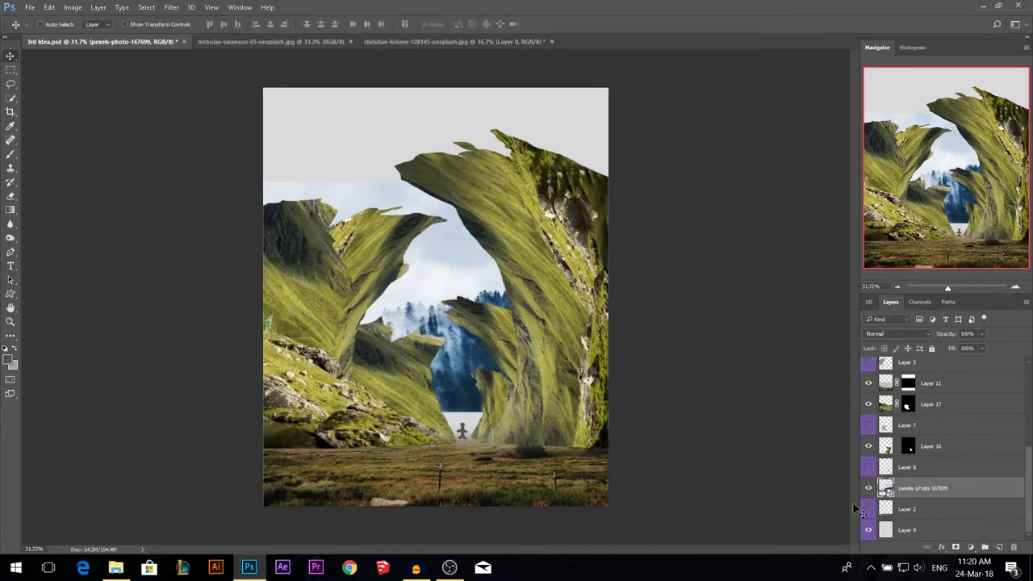
- Rasterize the pexels-photo-167699 layer and enlarge it to about 204% so the sky covers the whole background
right_click(918, 506)
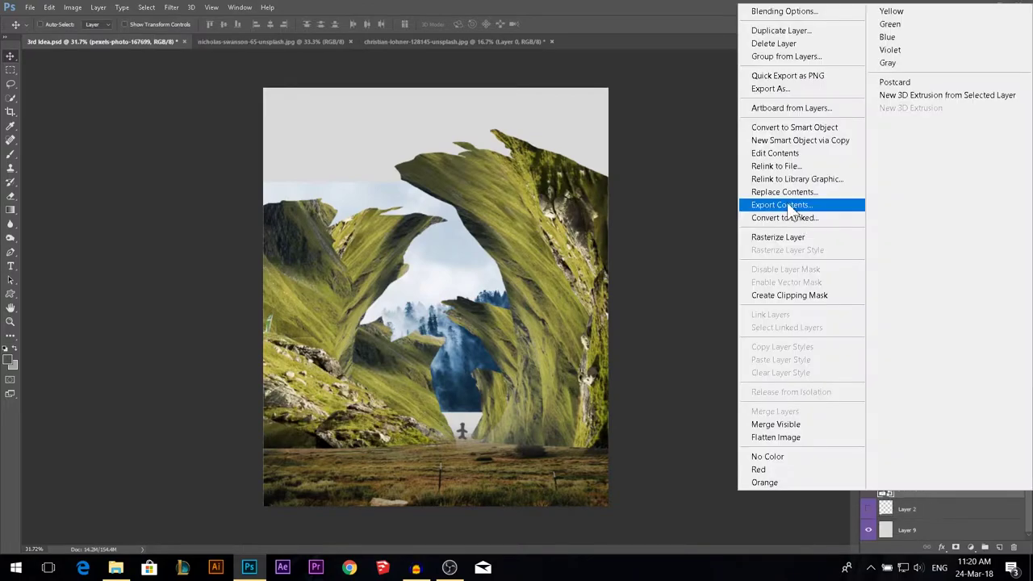
click(775, 236)
key(ctrl+t)
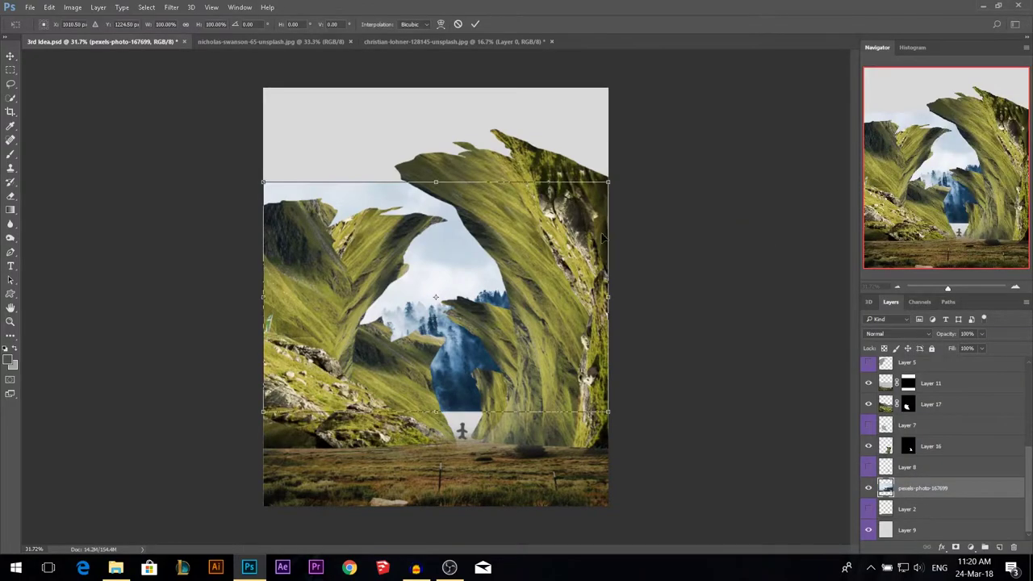
drag(611, 184, 756, 84)
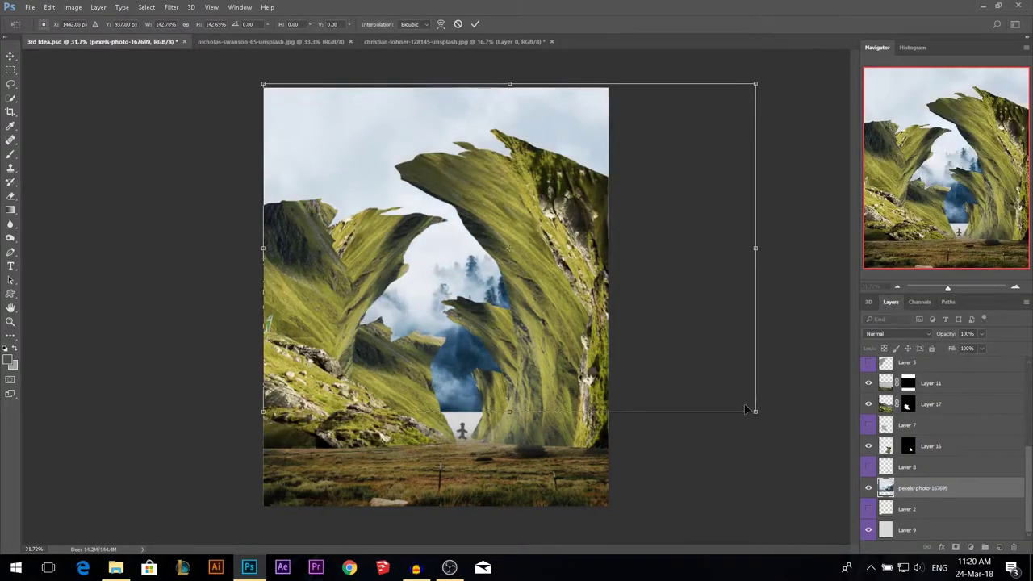
drag(757, 412, 973, 567)
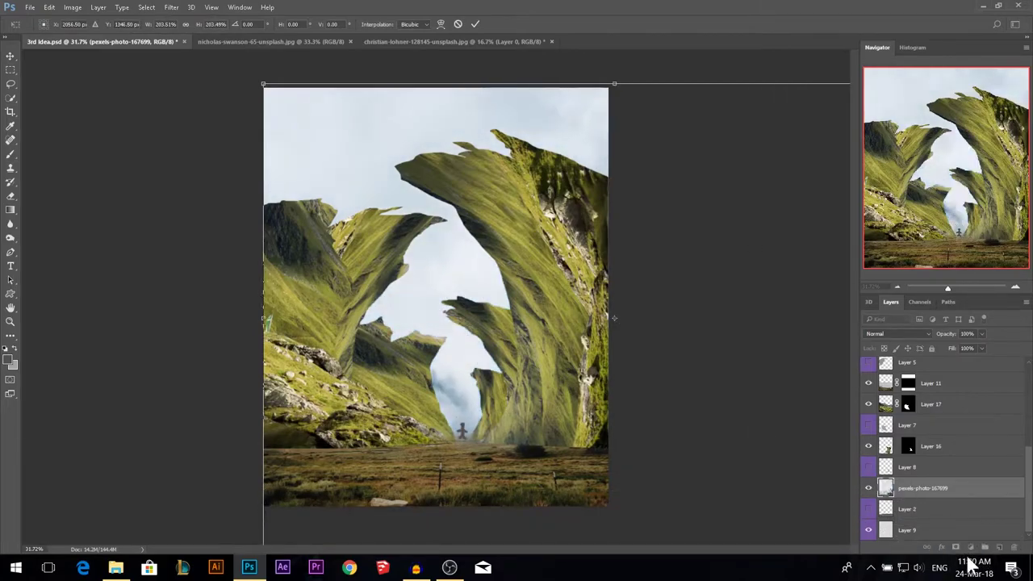
key(Return)
- Reposition the sky photo so its clouds fill the opening between the cliffs behind the distant figure
drag(398, 201, 424, 262)
scroll(422, 378, up, 3)
drag(458, 370, 475, 383)
scroll(460, 373, down, 3)
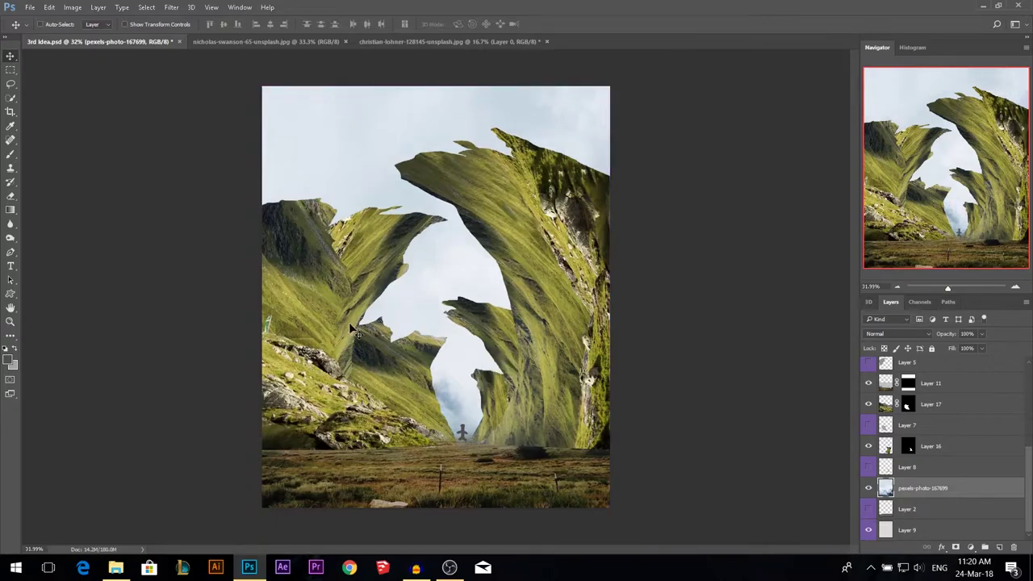
key(super)
key(super)
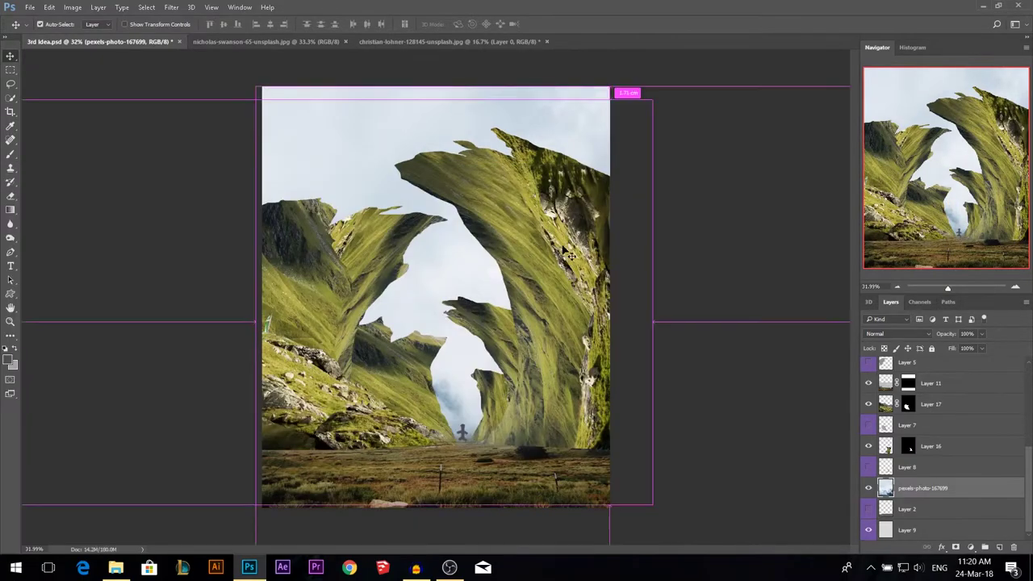
ctrl+click(574, 296)
scroll(533, 343, up, 2)
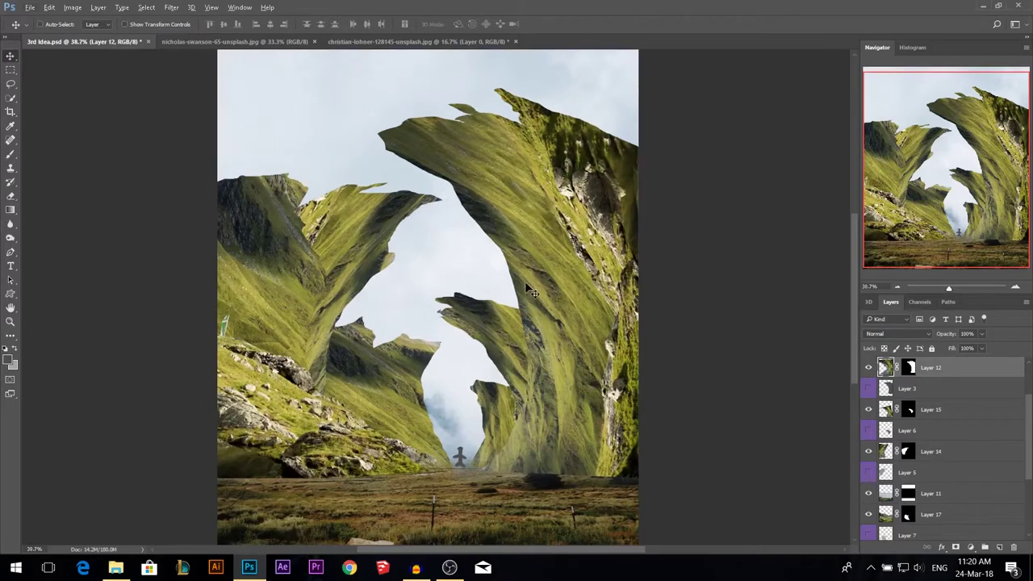
scroll(463, 326, down, 1)
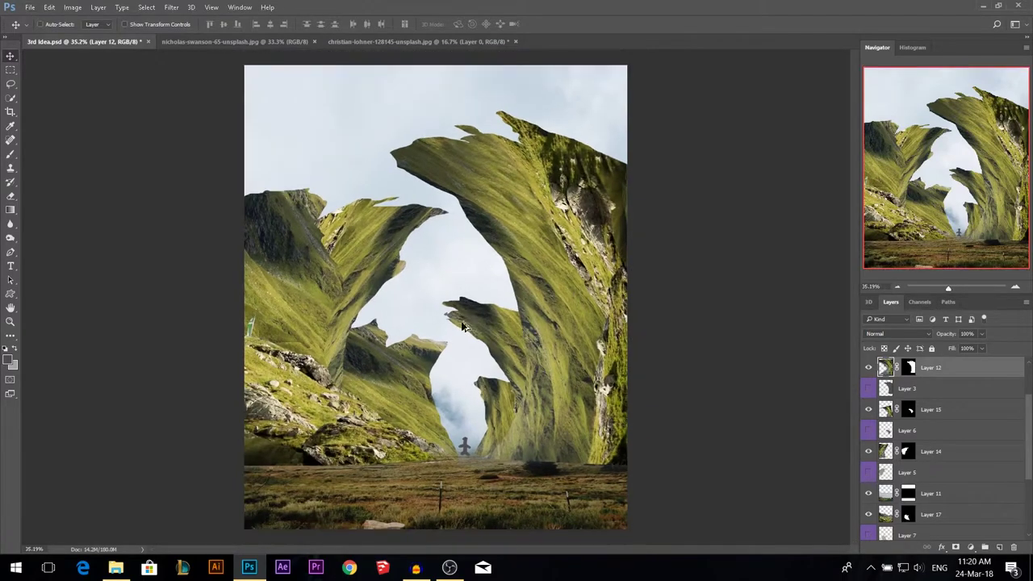
- Clip a Brightness/Contrast adjustment to Layer 16, the small distant cliff, with brightness 21 and contrast -50
ctrl+click(501, 407)
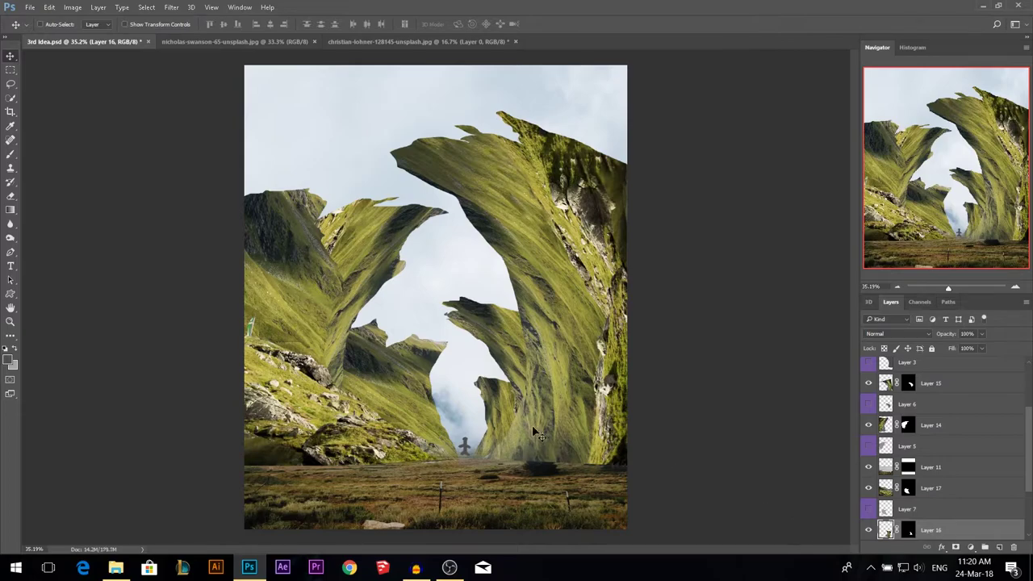
click(969, 548)
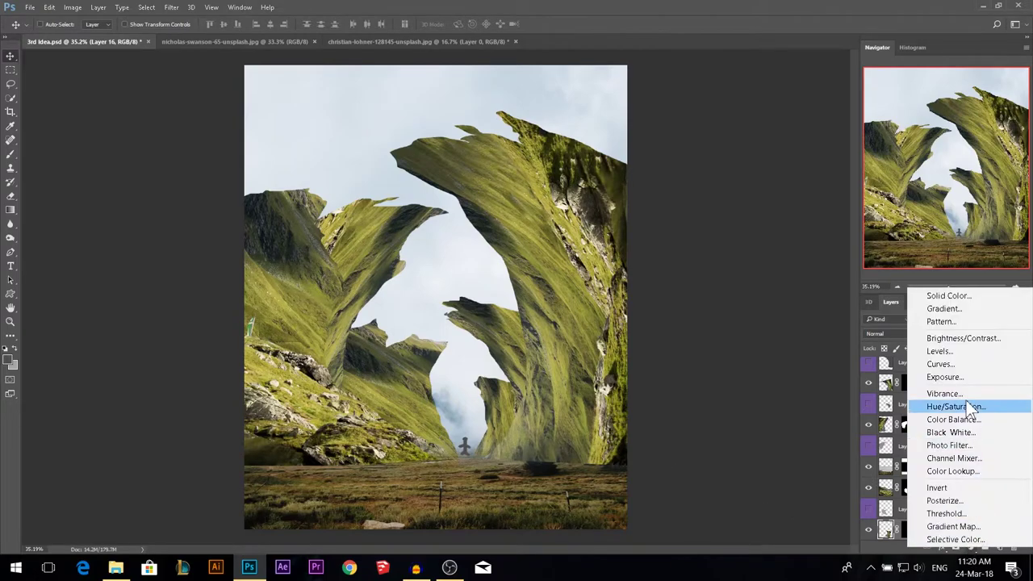
click(963, 339)
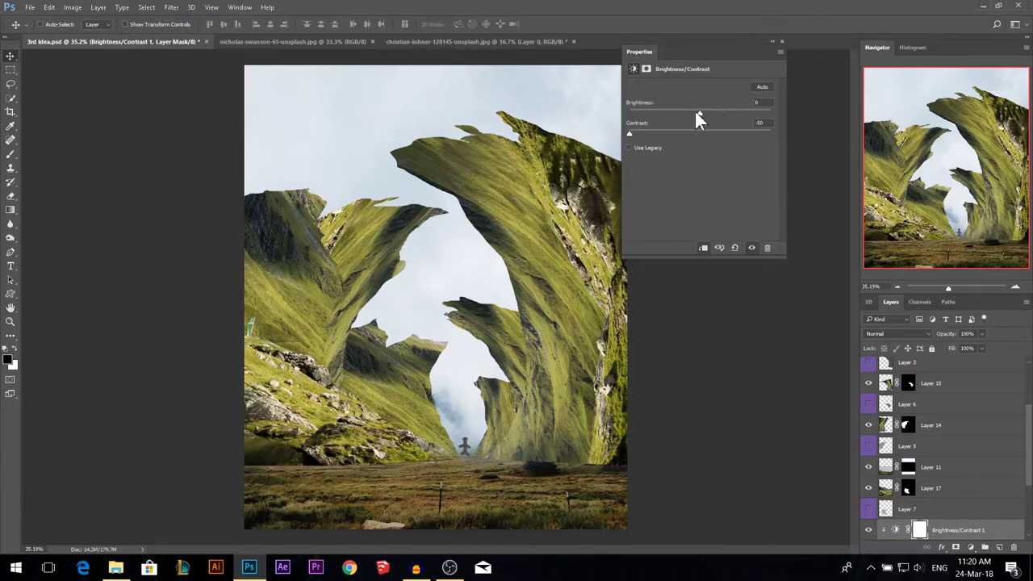
drag(705, 113, 710, 114)
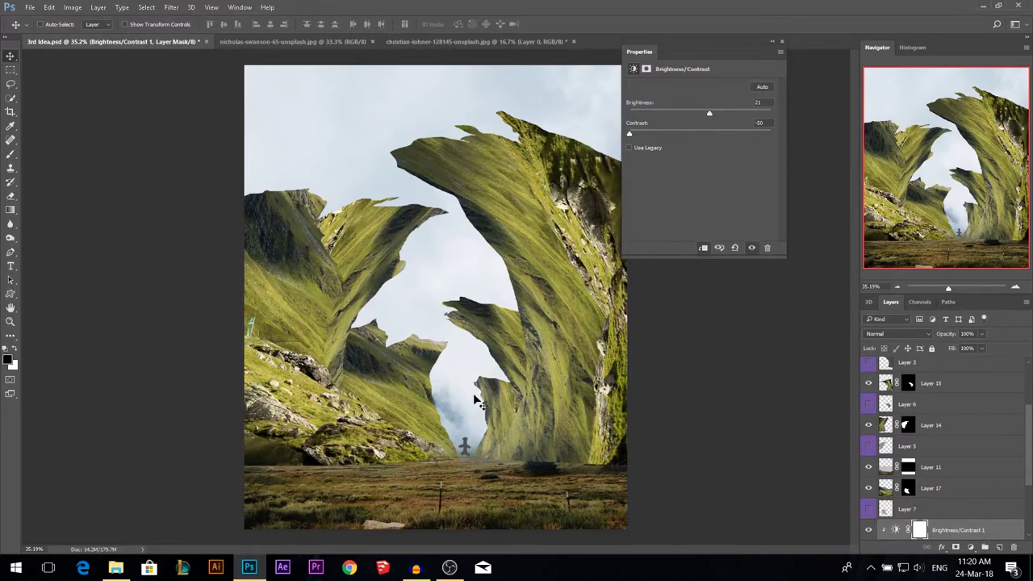
click(781, 41)
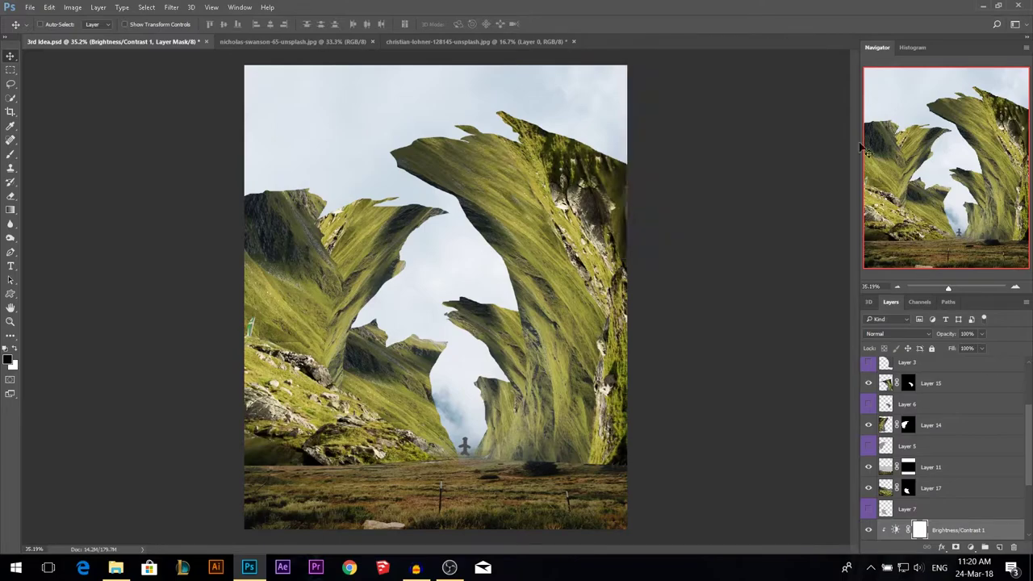
- Clip a Hue/Saturation adjustment to Layer 16 above the Brightness/Contrast adjustment and set saturation to -37
click(971, 547)
click(954, 405)
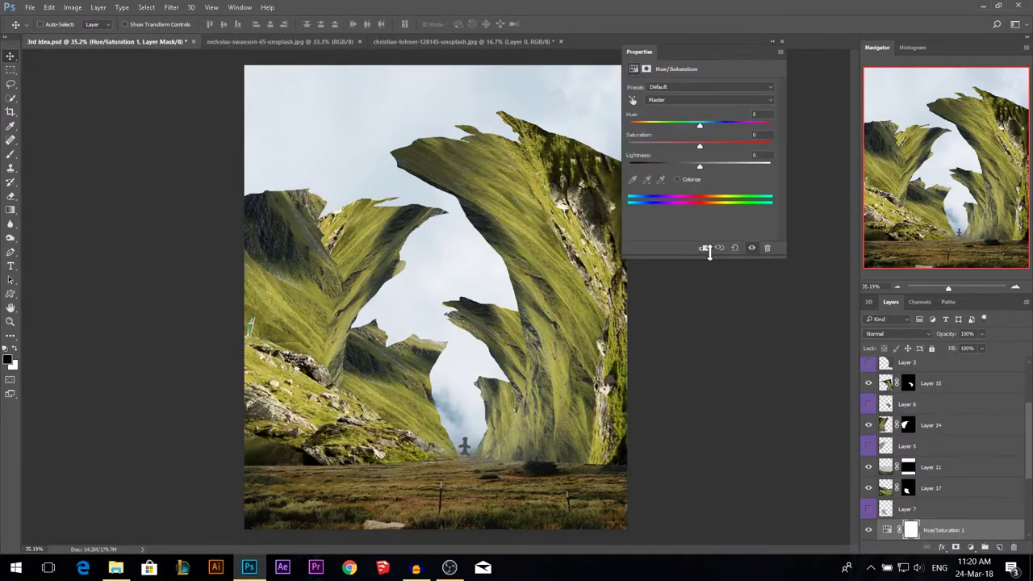
drag(674, 147, 673, 146)
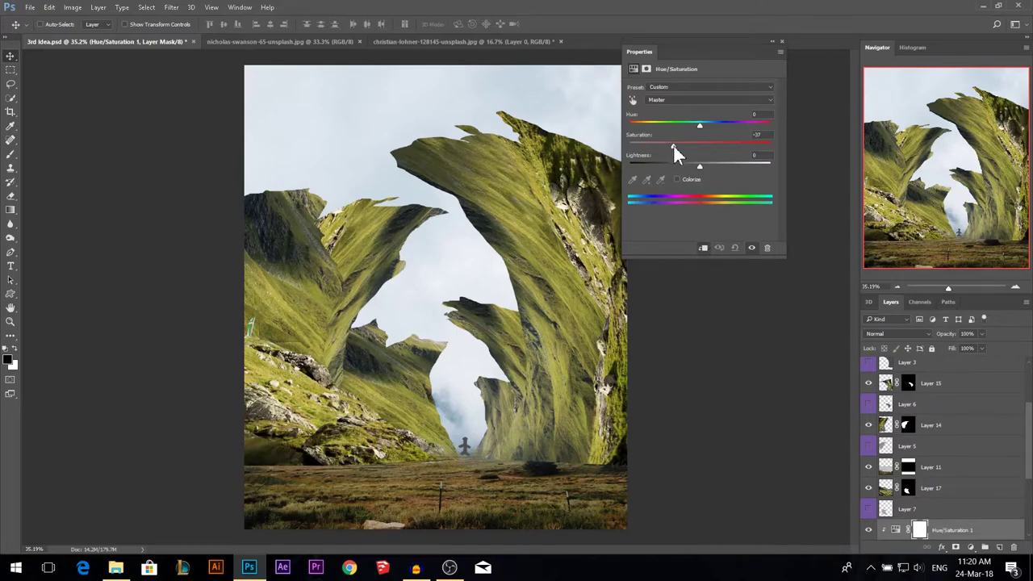
click(782, 40)
- Clip a Curves adjustment to Layer 16 and raise its black point to fade the small distant cliff
scroll(963, 519, down, 2)
click(969, 548)
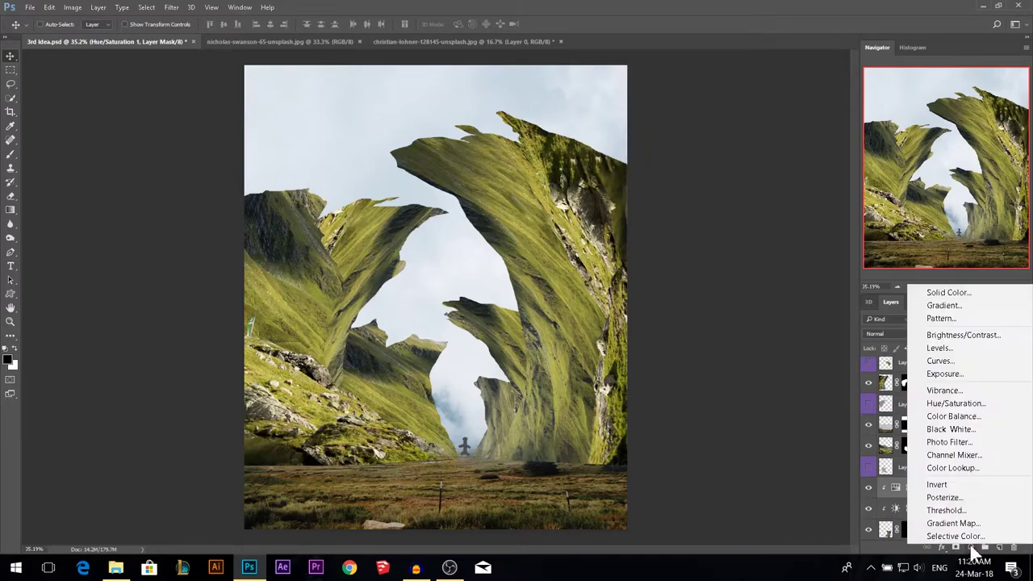
click(965, 363)
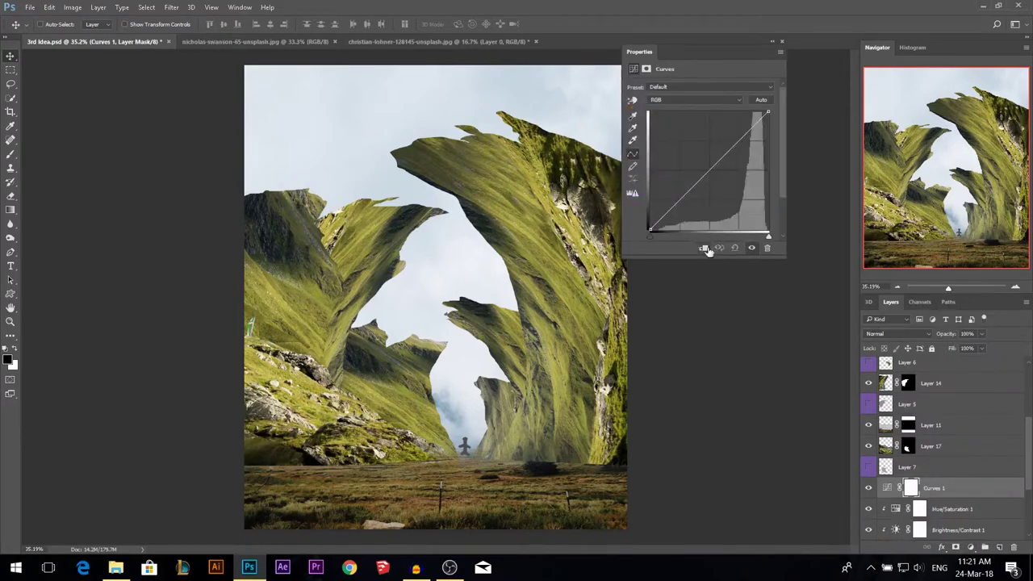
click(703, 248)
drag(651, 229, 628, 198)
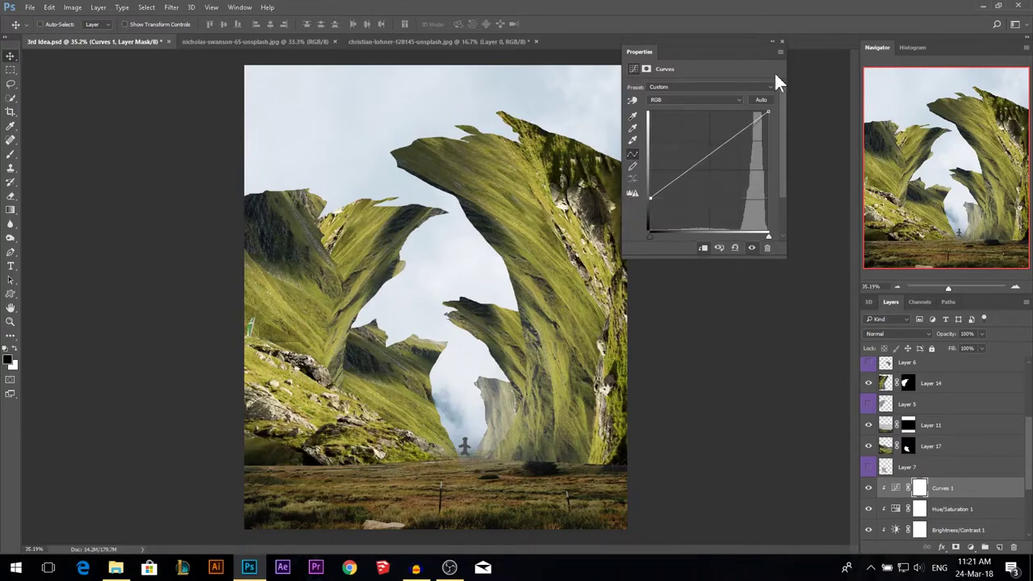
click(782, 41)
- Duplicate Layer 16's Brightness/Contrast, Hue/Saturation and Curves adjustments directly above Layer 17, the background cliff
scroll(888, 449, down, 3)
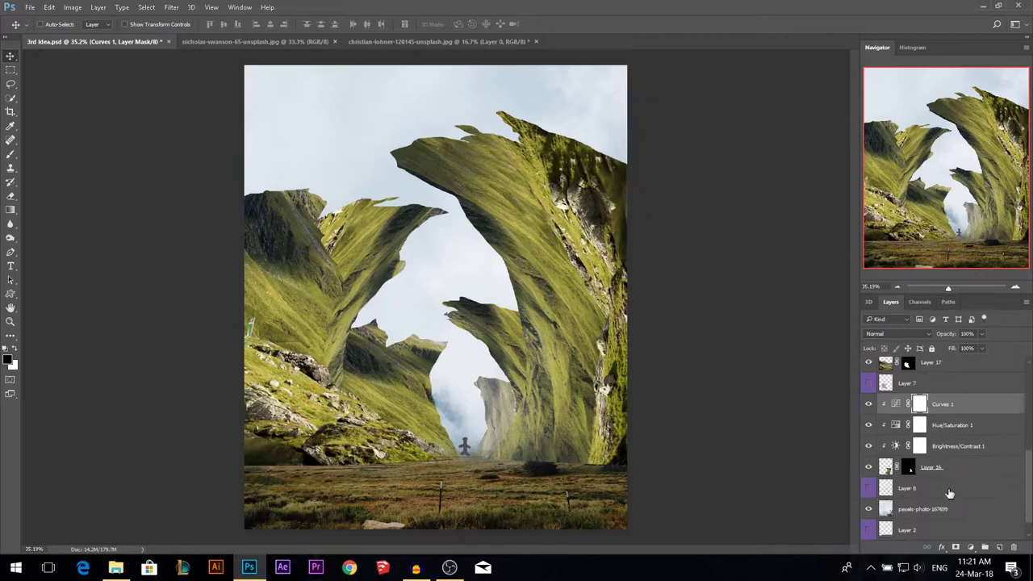
ctrl+click(420, 380)
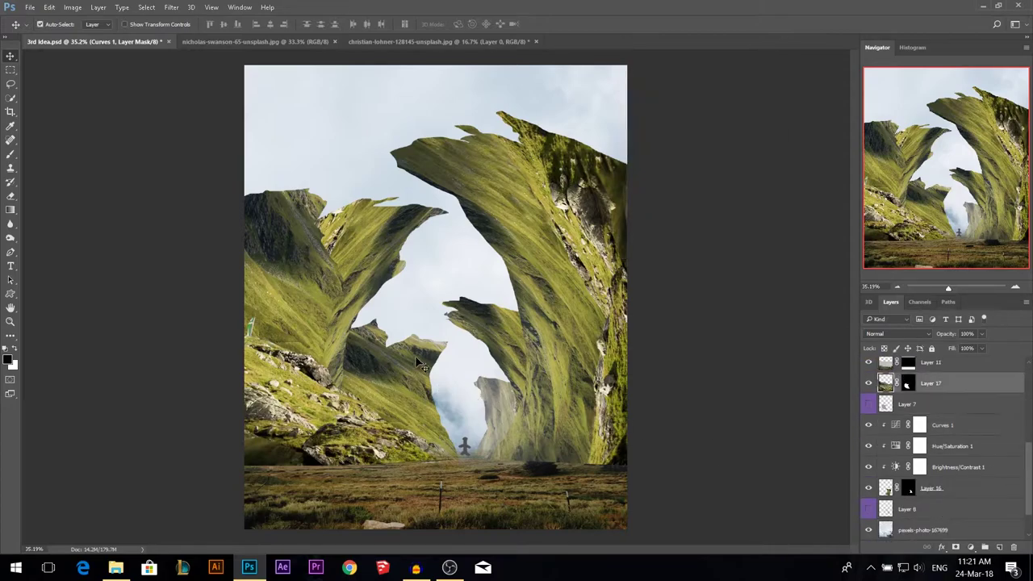
click(964, 473)
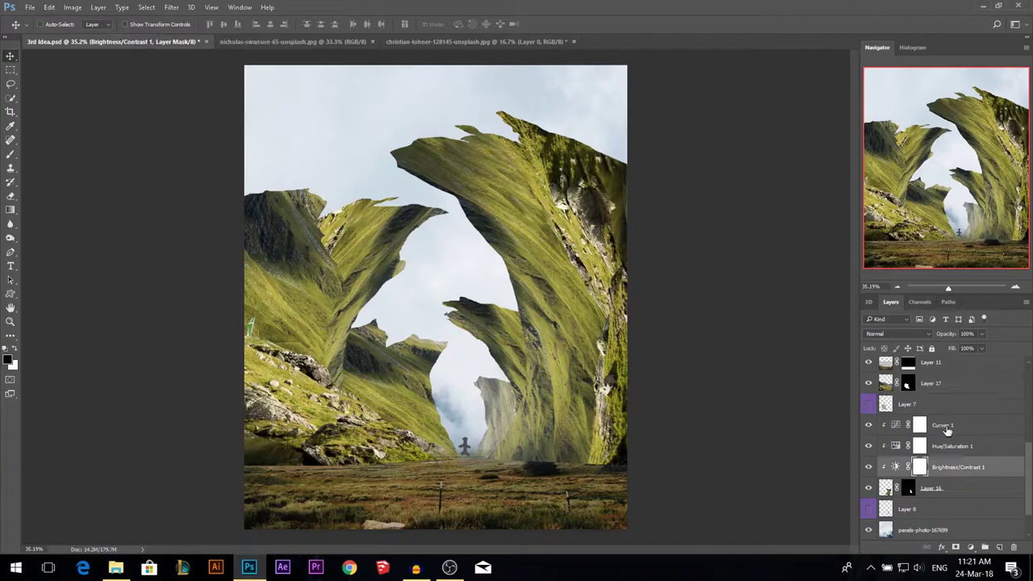
shift+click(947, 428)
drag(942, 383, 941, 384)
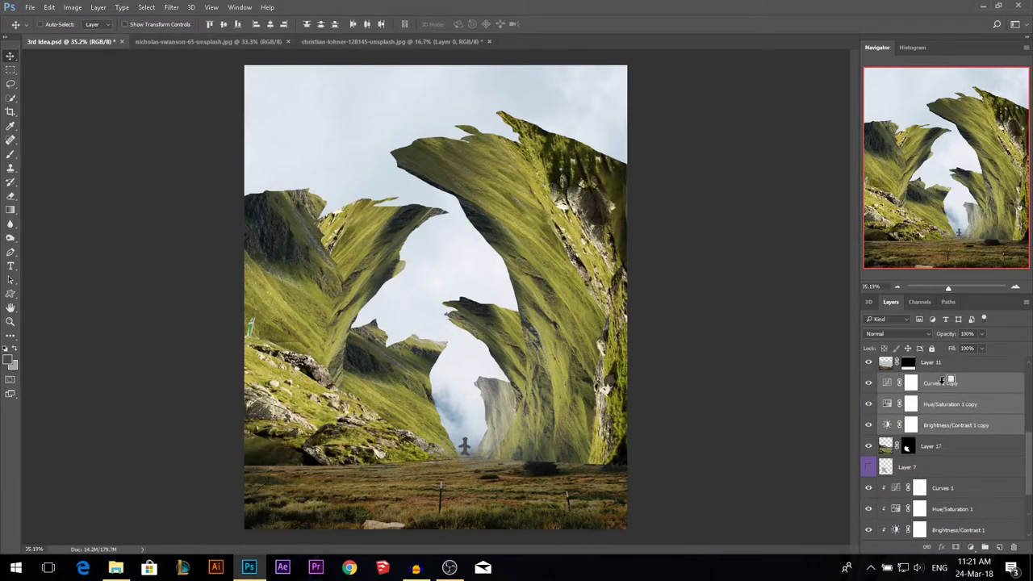
- Clip the copied Brightness/Contrast, Hue/Saturation and Curves adjustments to Layer 17, the background cliff
alt+click(934, 435)
alt+click(937, 413)
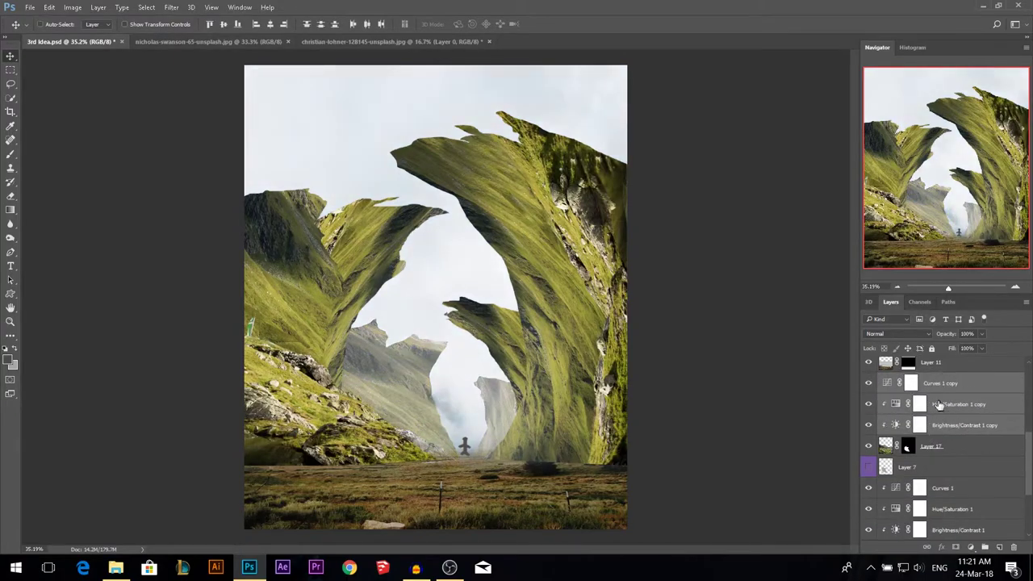
alt+click(940, 387)
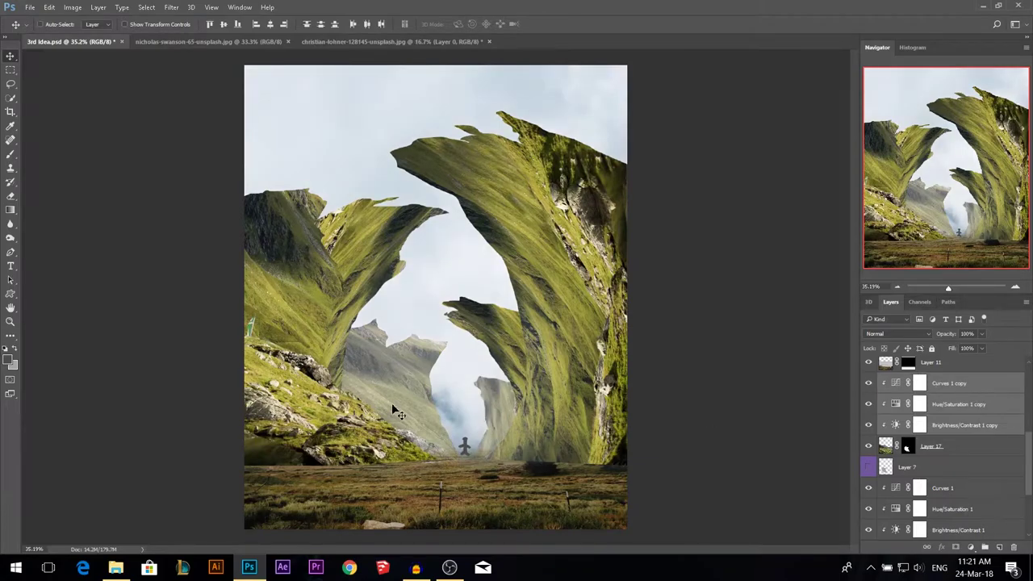
- Ease the desaturation slightly in Layer 17's Hue/Saturation copy and lower the black point a little in its Curves copy
scroll(392, 409, up, 1)
double_click(897, 407)
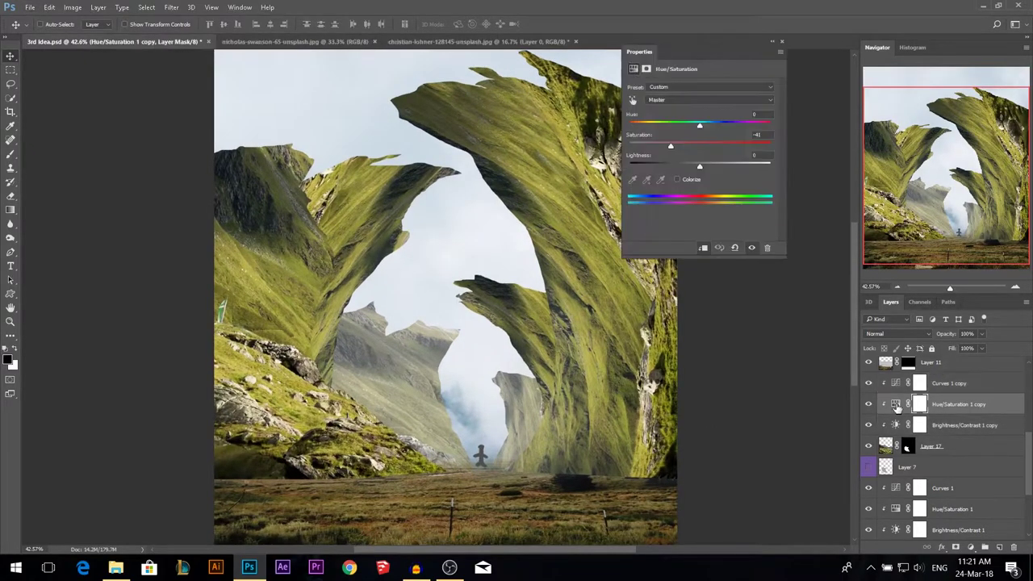
drag(670, 145, 674, 144)
click(780, 41)
double_click(894, 384)
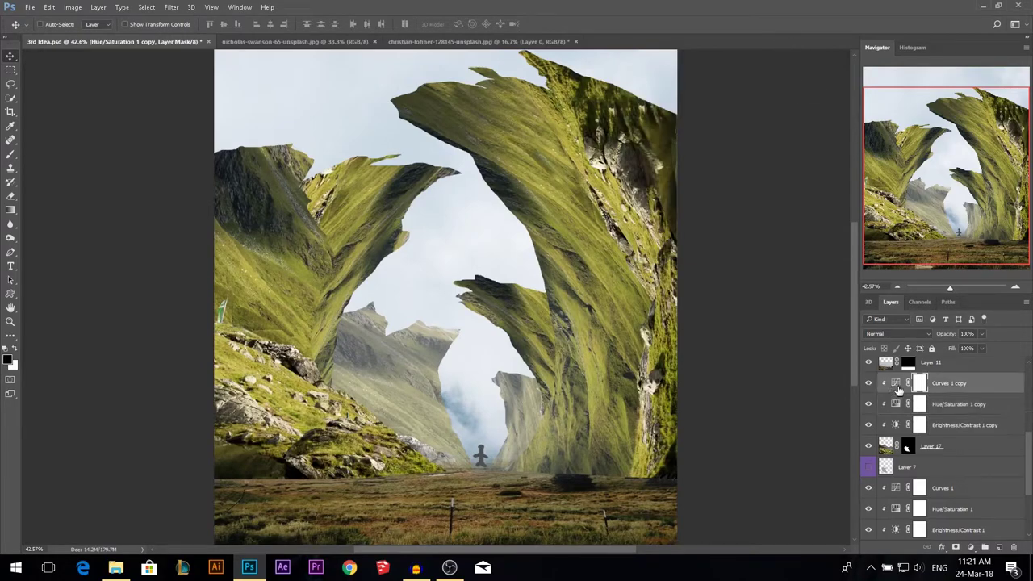
drag(651, 200, 652, 214)
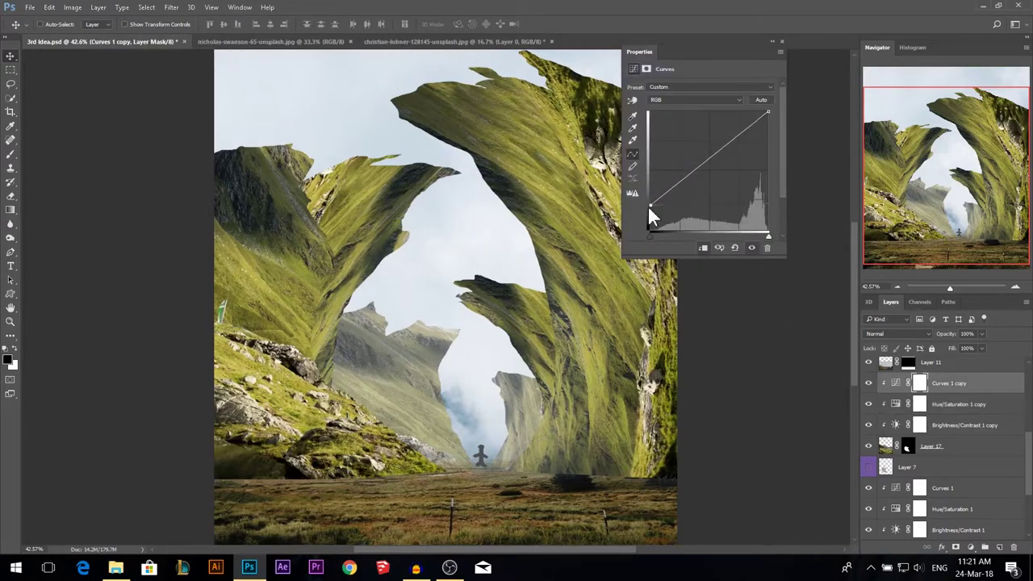
click(780, 41)
- Duplicate Layer 17's Brightness/Contrast, Hue/Saturation and Curves adjustments directly above Layer 15, the mid-distance cliff on the right
shift+click(951, 426)
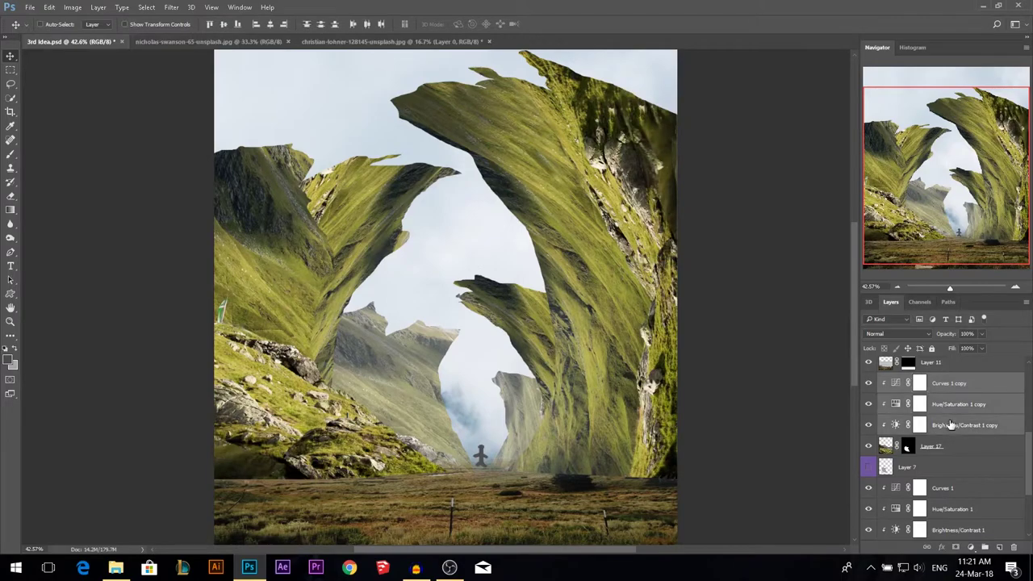
ctrl+click(532, 324)
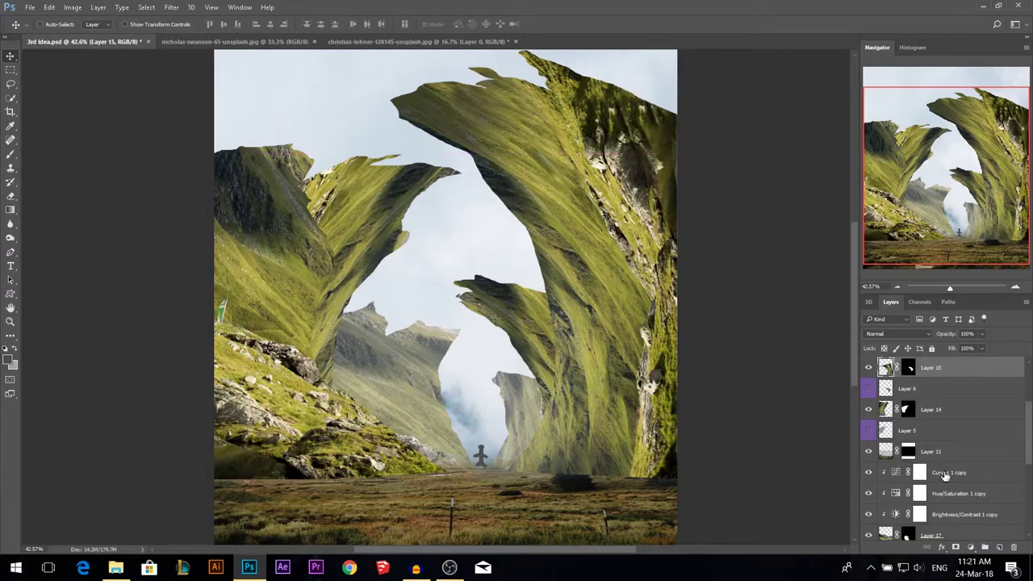
click(944, 476)
shift+click(950, 517)
drag(950, 478, 935, 365)
- Clip the duplicated Brightness/Contrast, Hue/Saturation and Curves adjustments to Layer 15
alt+click(936, 418)
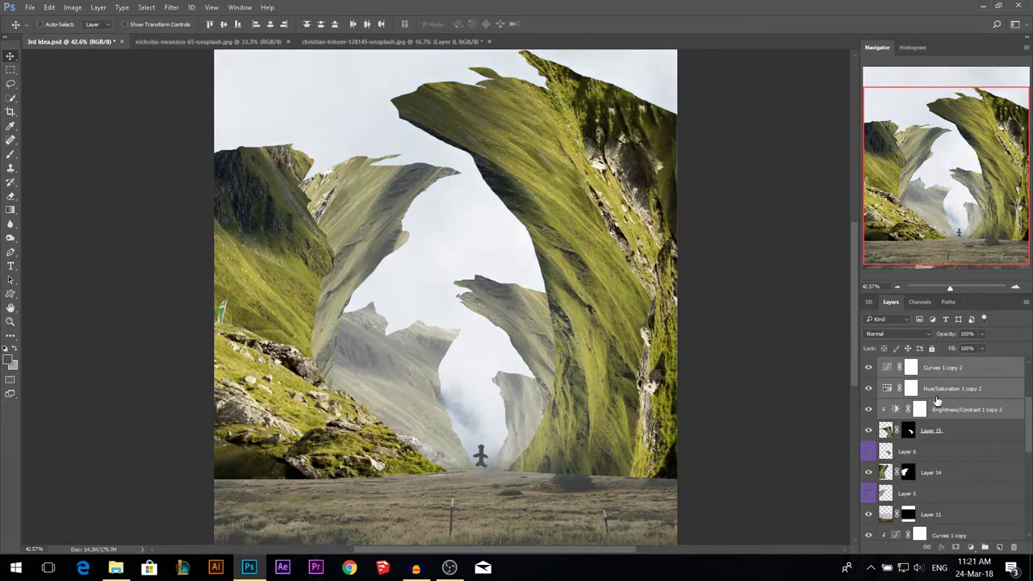
click(936, 394)
alt+click(936, 398)
alt+click(936, 378)
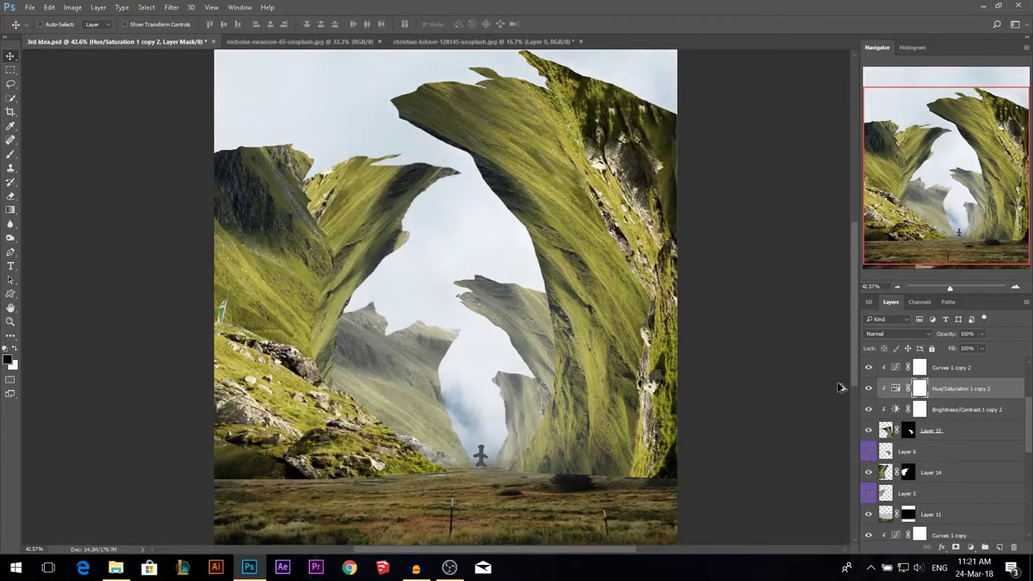
click(940, 430)
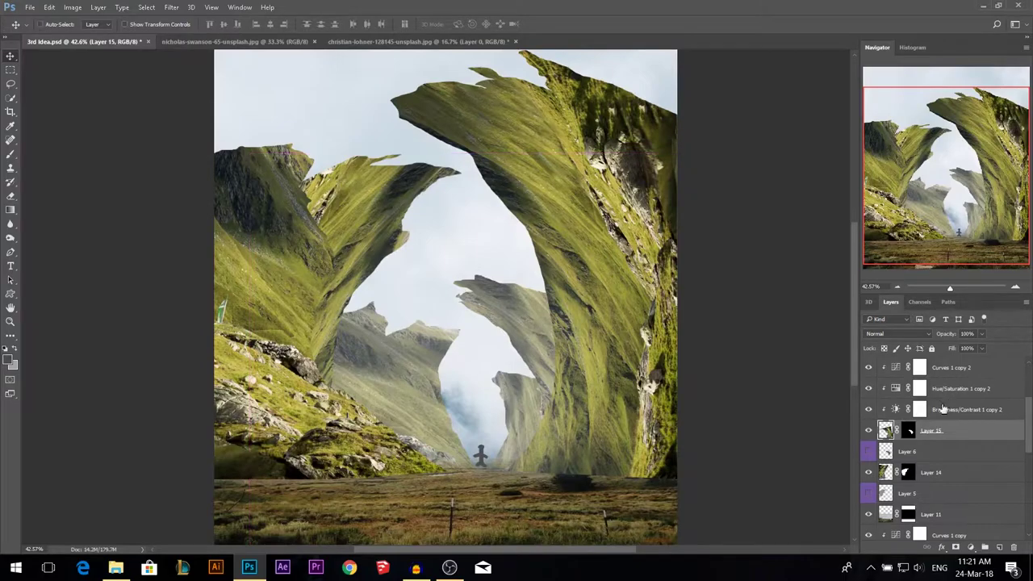
- Lower the brightness slightly in Layer 15's Brightness/Contrast adjustment
double_click(895, 410)
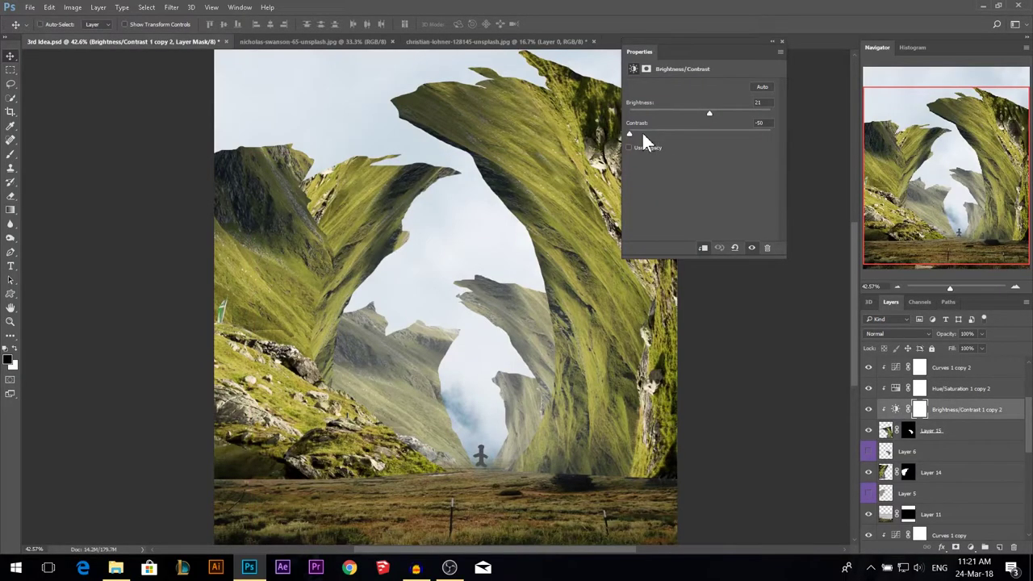
drag(702, 113, 703, 114)
click(781, 41)
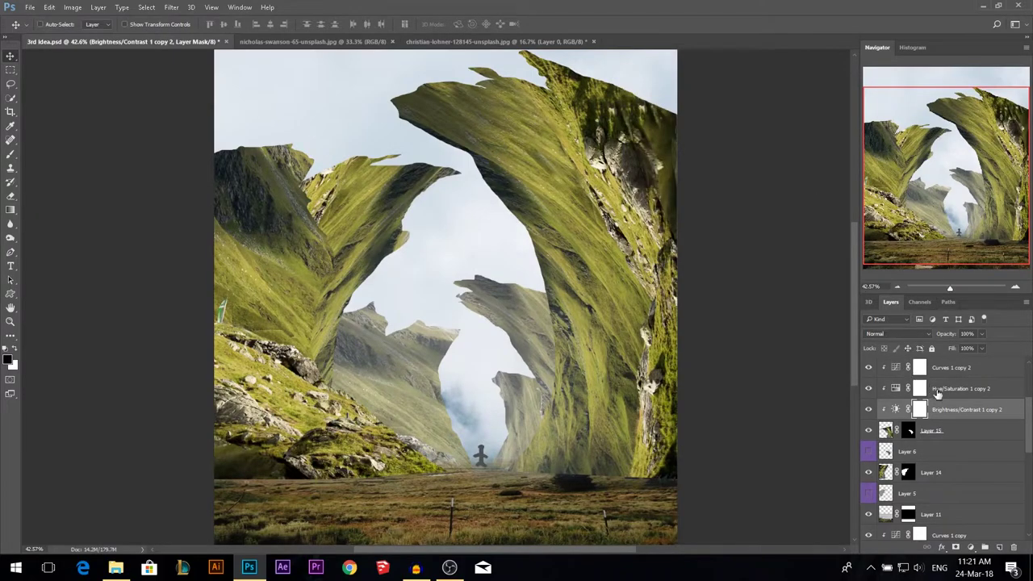
- Reduce the opacity of Layer 15's Hue/Saturation and Curves adjustments to 40%
click(938, 391)
shift+click(948, 367)
drag(958, 333, 945, 337)
scroll(631, 370, down, 3)
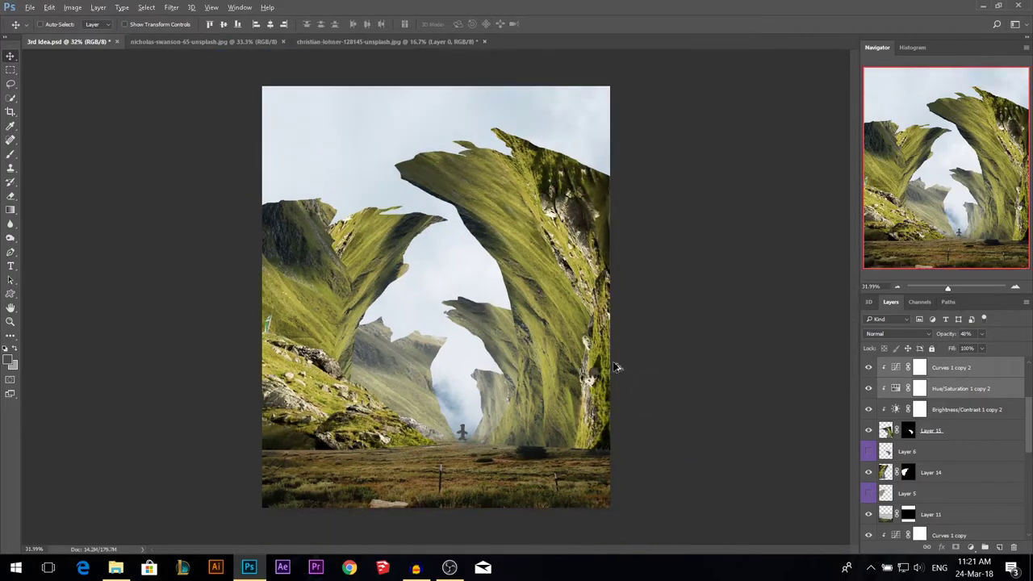
- Add a Curves adjustment clipped to Layer 14, the curved cliff on the left, and raise its black point
scroll(502, 337, up, 3)
ctrl+click(324, 267)
drag(380, 275, 457, 205)
key(ctrl+z)
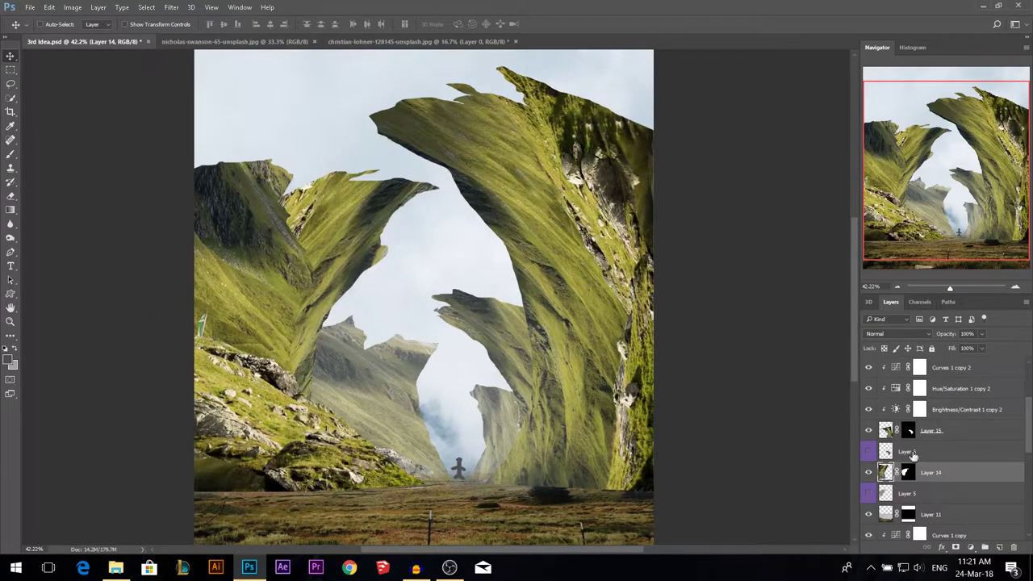
click(971, 547)
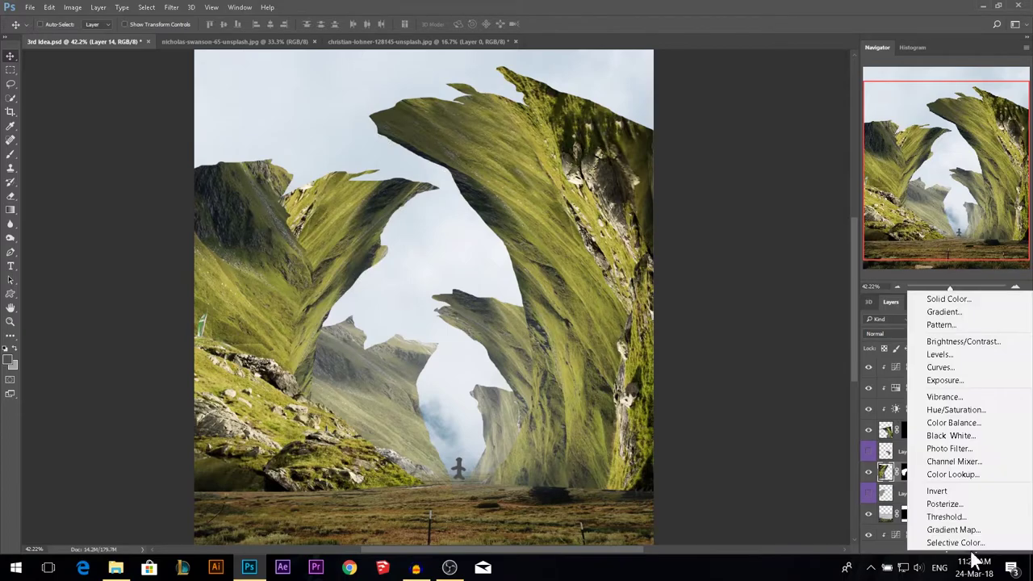
click(952, 373)
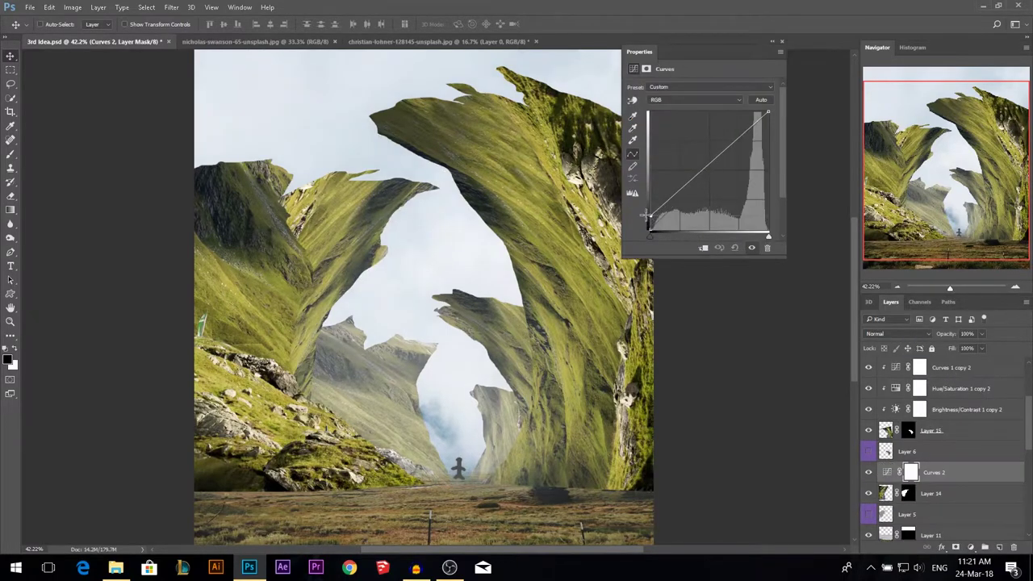
click(703, 247)
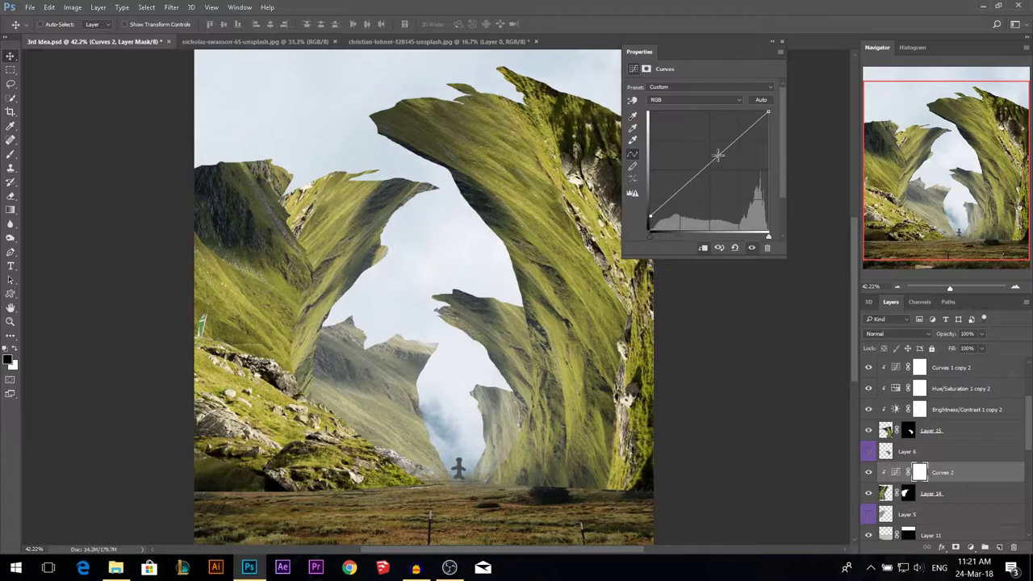
- Raise the black point further and lower the white point slightly in Layer 14's Curves adjustment
drag(652, 216, 651, 205)
mouse_move(768, 114)
mouse_down()
mouse_move(773, 126)
mouse_move(780, 116)
mouse_up()
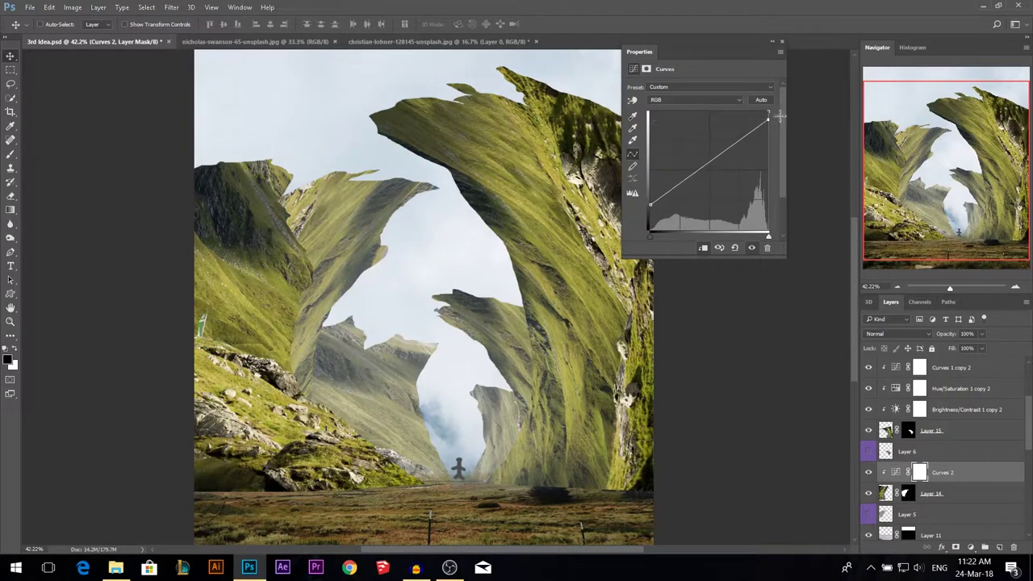
click(781, 42)
- Clip a Curves adjustment to Layer 13, the left foreground hills, and raise its black point slightly
click(968, 548)
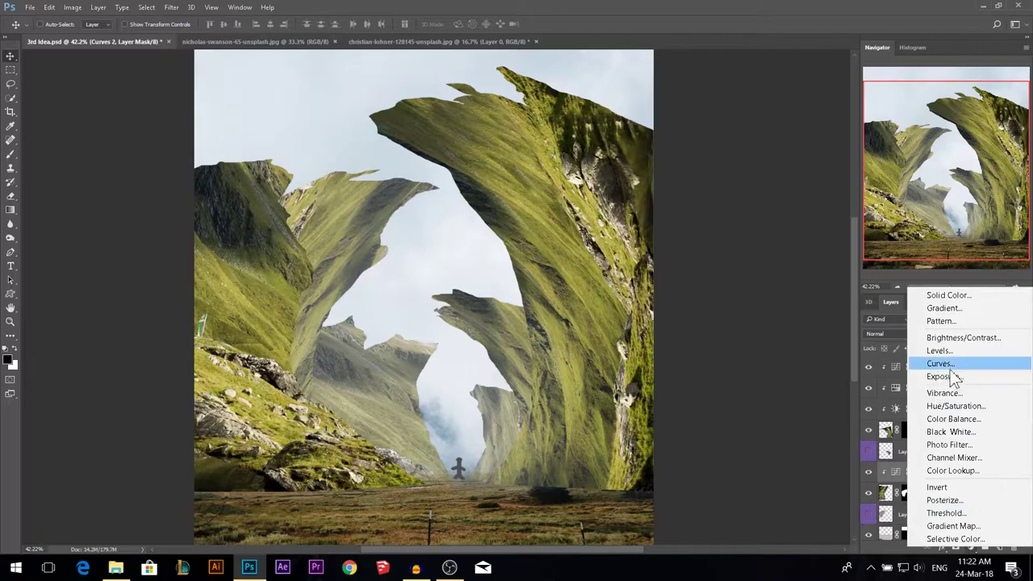
click(628, 357)
drag(245, 329, 212, 296)
key(ctrl+z)
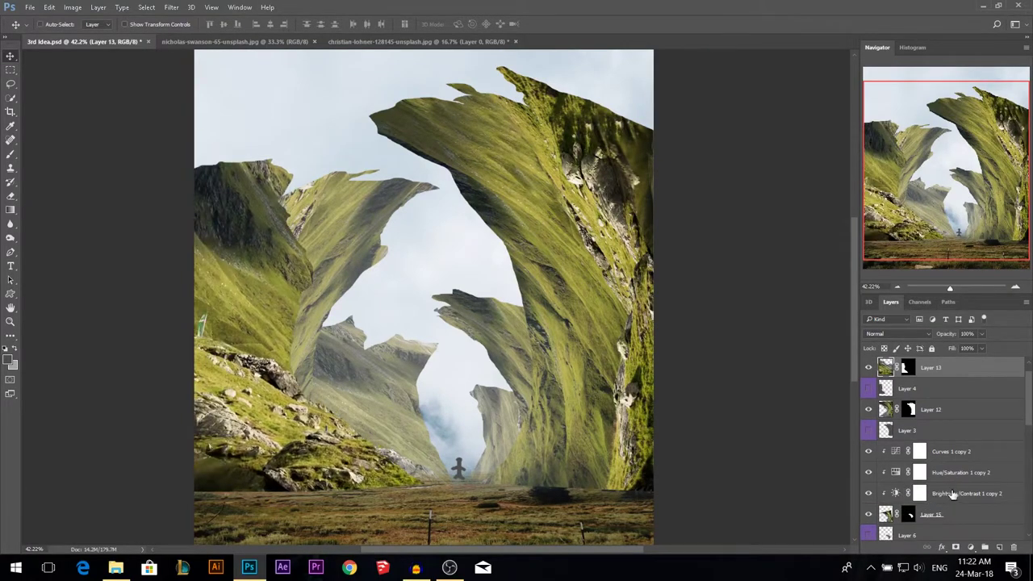
click(971, 549)
click(947, 381)
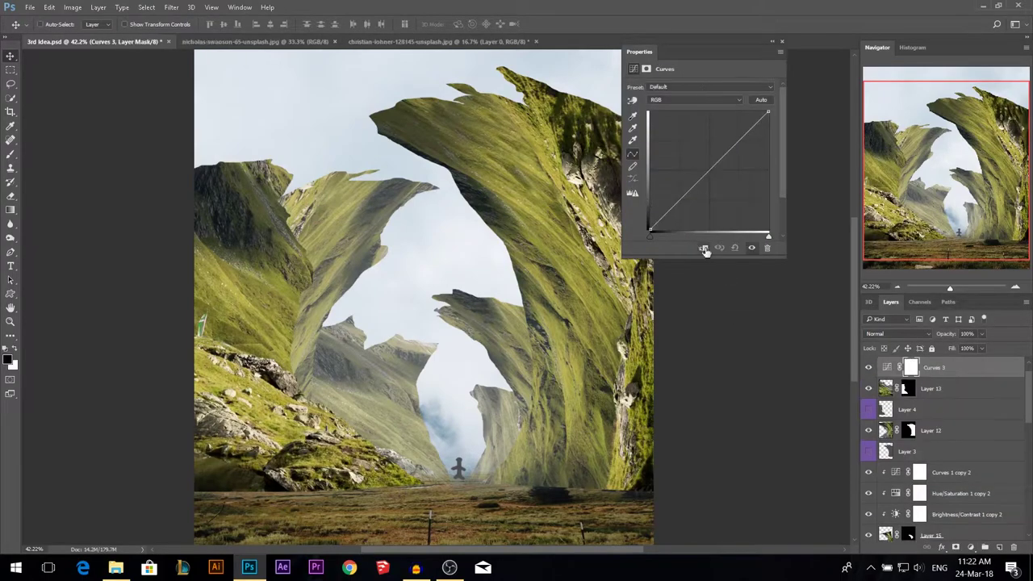
drag(649, 229, 649, 222)
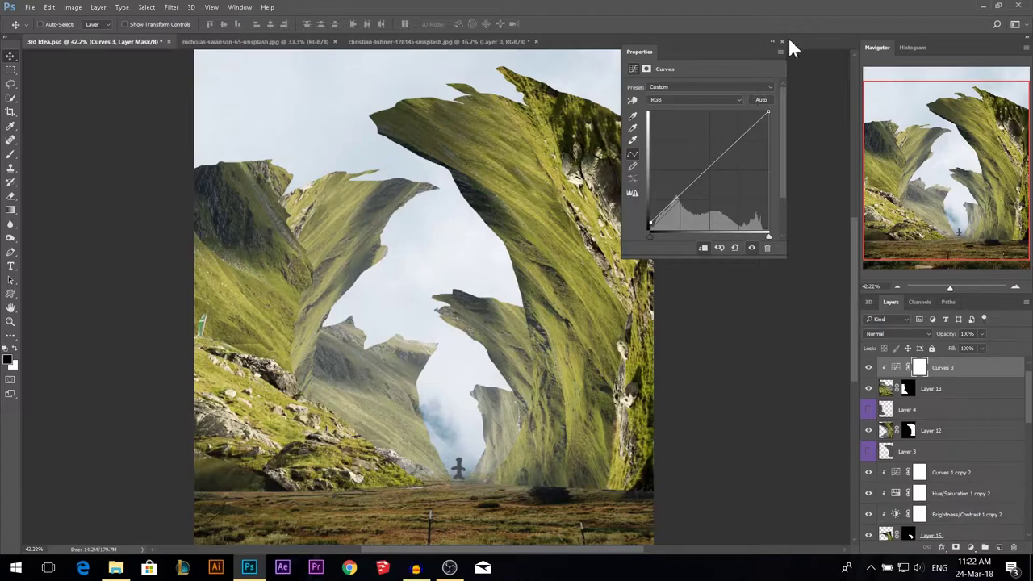
click(783, 40)
- Clip a Curves adjustment to Layer 12, the large right cliff, and raise its black point slightly
mouse_move(586, 229)
mouse_down()
mouse_move(607, 235)
mouse_move(576, 234)
mouse_up()
key(shift+Right)
key(shift+Right)
key(shift+Right)
key(shift+Right)
click(970, 547)
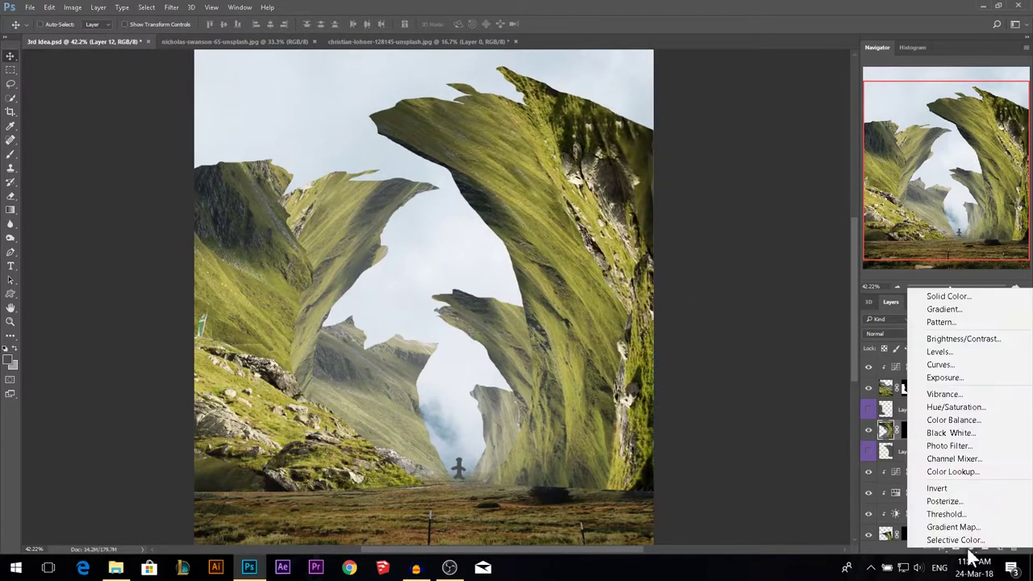
click(941, 365)
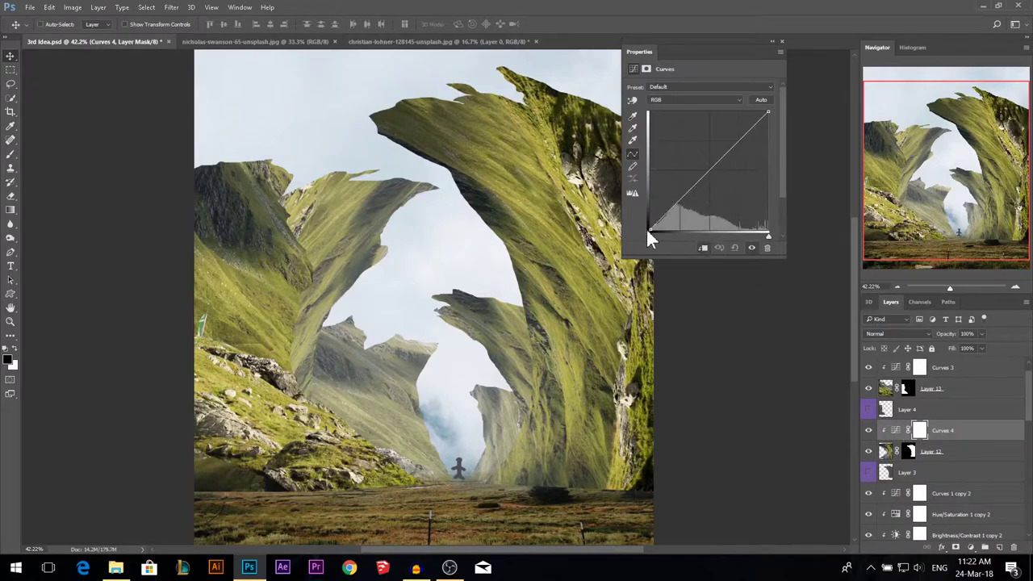
drag(651, 228, 645, 220)
click(781, 41)
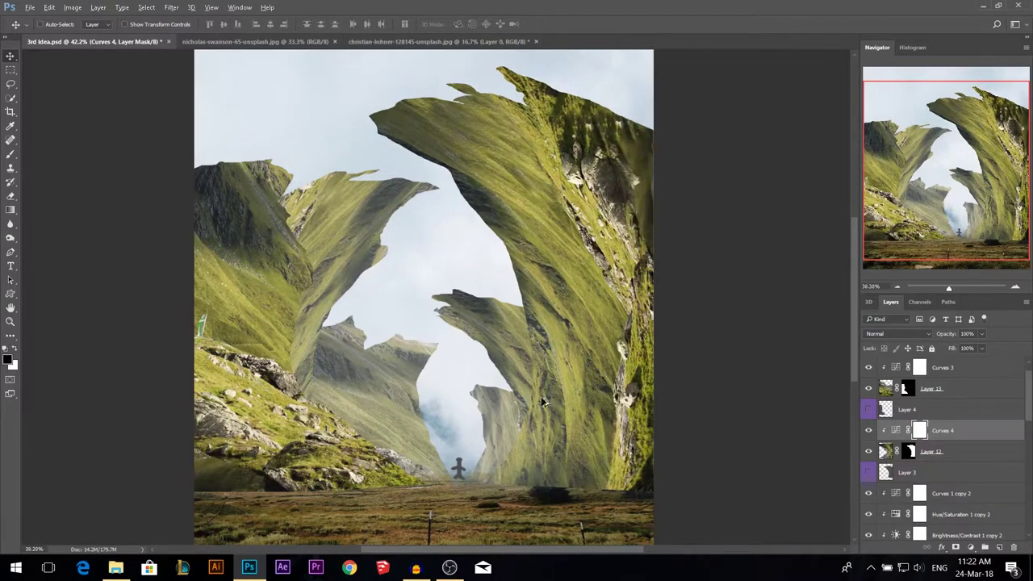
- Clip another Curves adjustment to Layer 16, the small distant cliff, beneath its Brightness/Contrast, and raise its black point
scroll(484, 420, down, 2)
scroll(416, 455, up, 3)
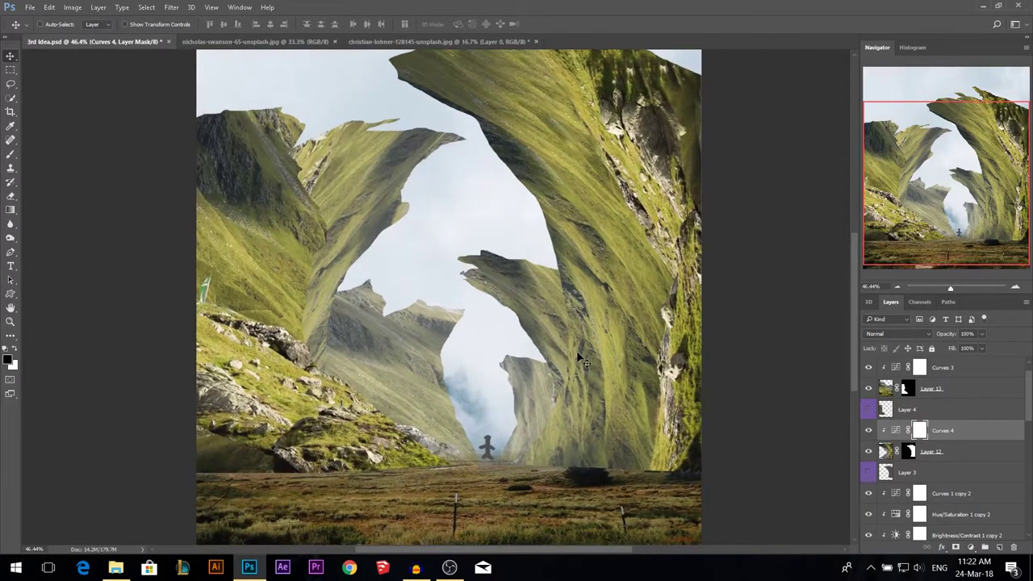
click(529, 397)
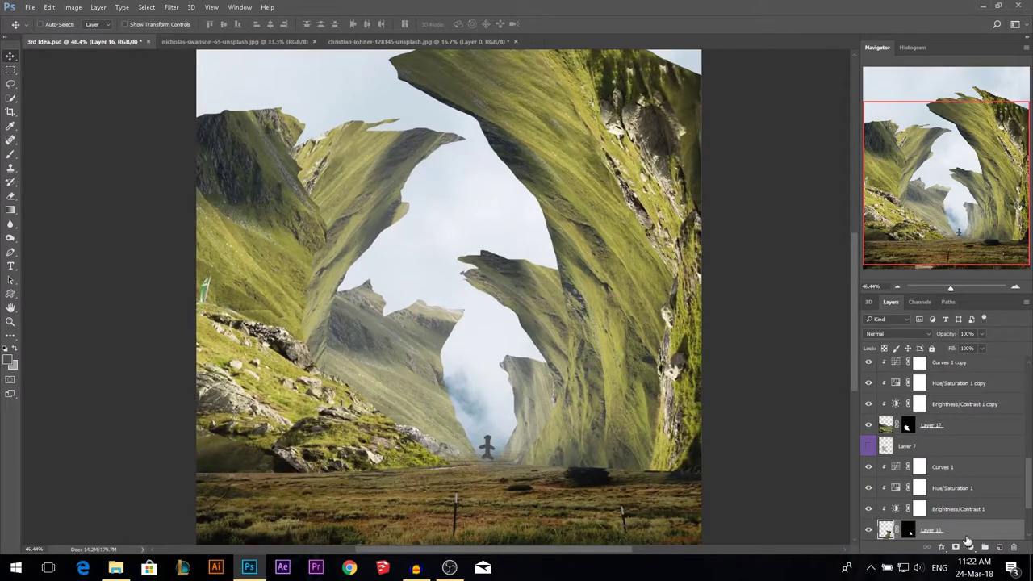
click(968, 542)
click(944, 361)
drag(650, 230, 648, 215)
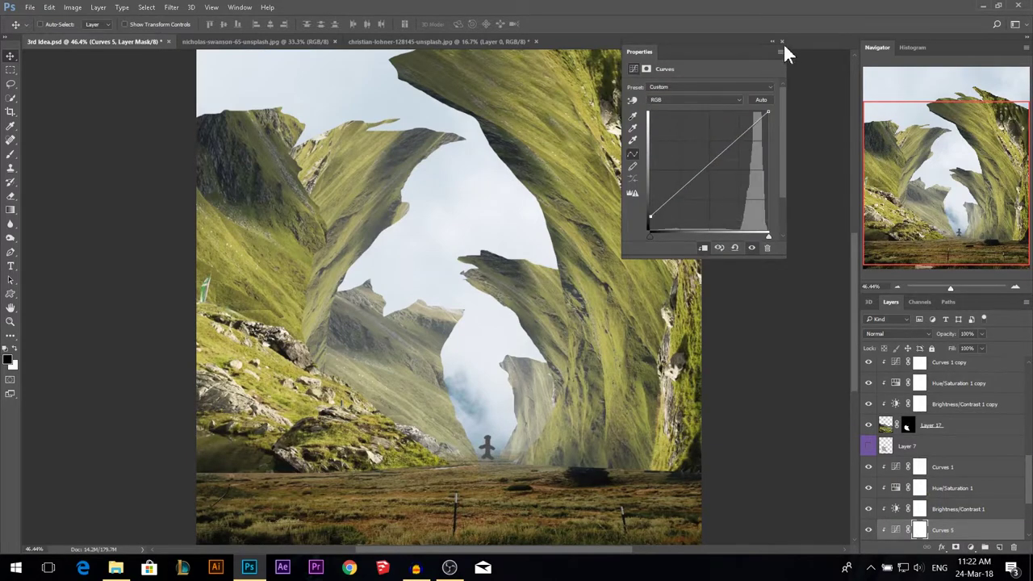
click(781, 41)
key(ctrl+0)
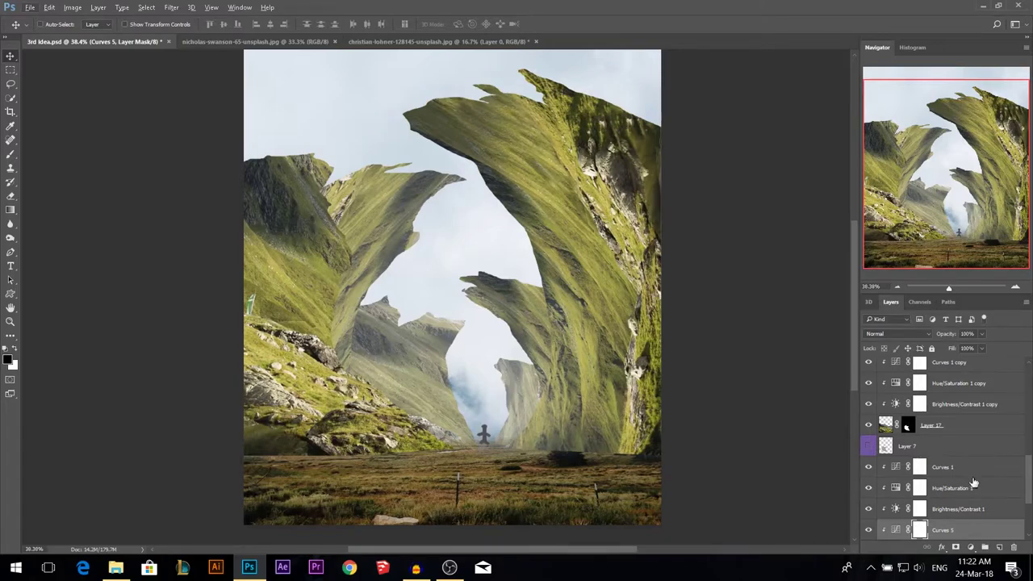
- Clip a Color Balance adjustment above Layer 16's upper Curves and shift the midtones toward blue by +20
click(963, 480)
click(971, 547)
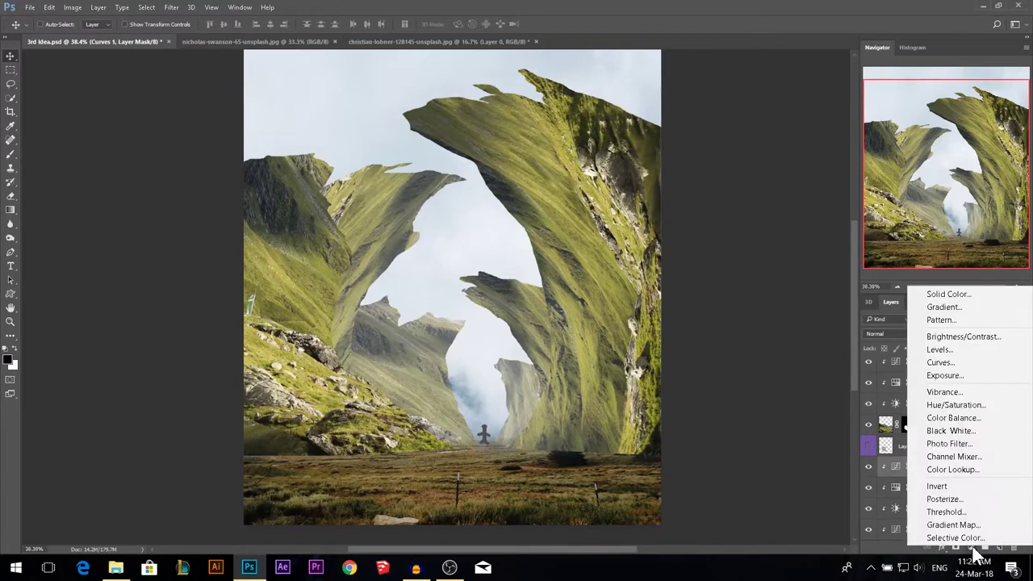
click(954, 418)
drag(691, 147, 696, 148)
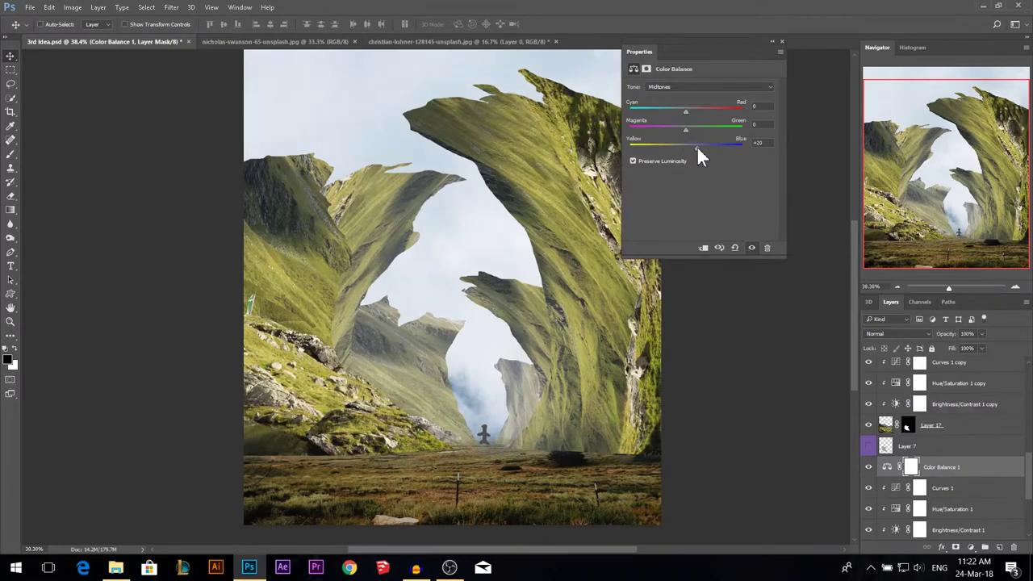
click(781, 41)
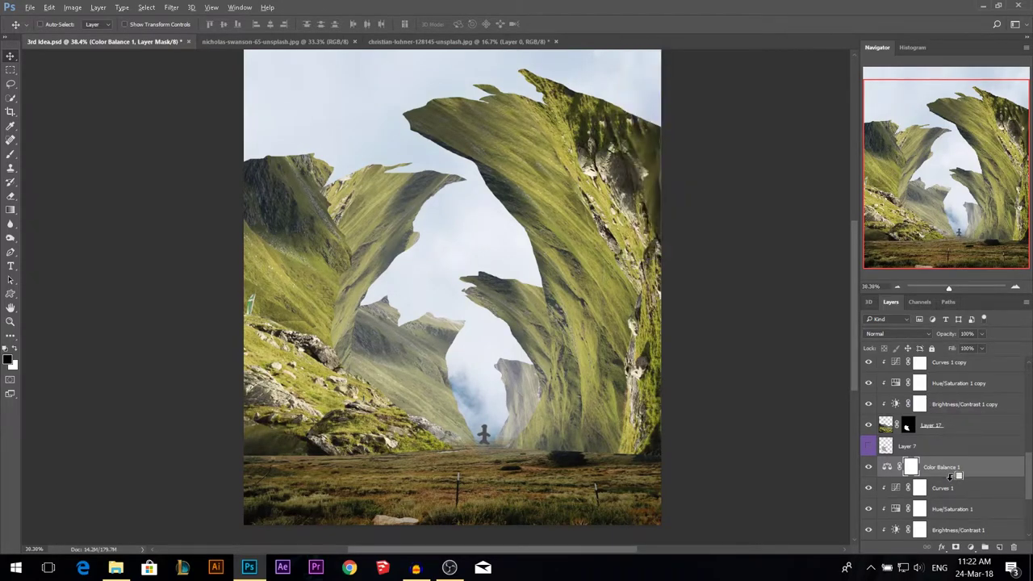
- Duplicate the Color Balance adjustment into the clipped stacks of Layer 17, the background cliff, and Layer 14, the left curved cliff
drag(954, 470, 952, 404)
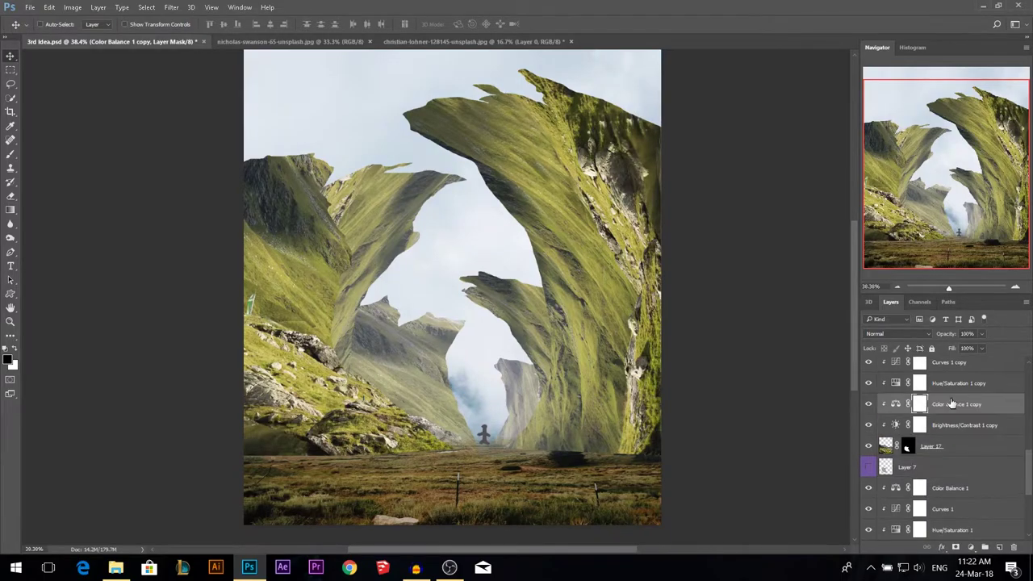
scroll(943, 413, up, 4)
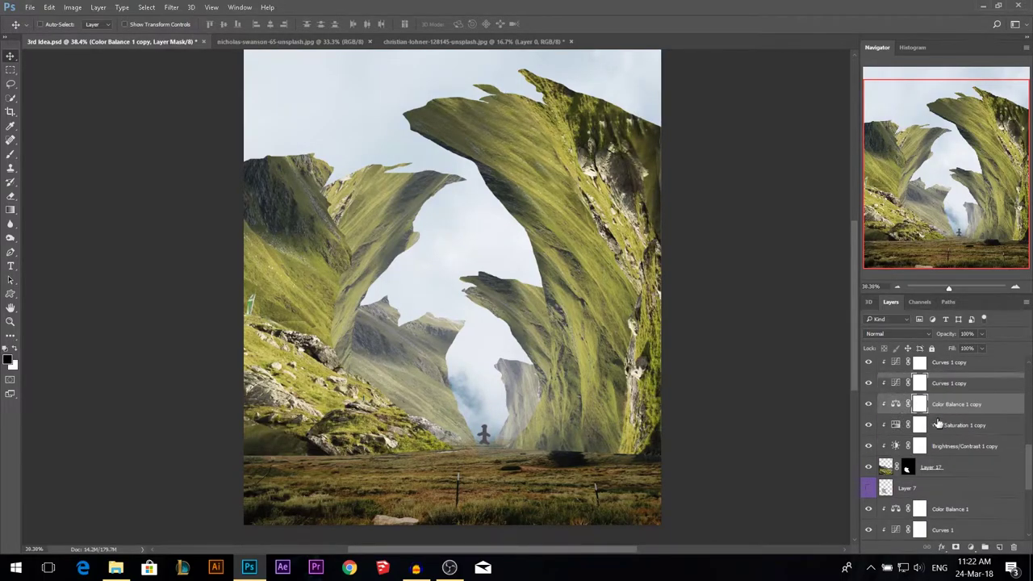
drag(955, 482, 938, 395)
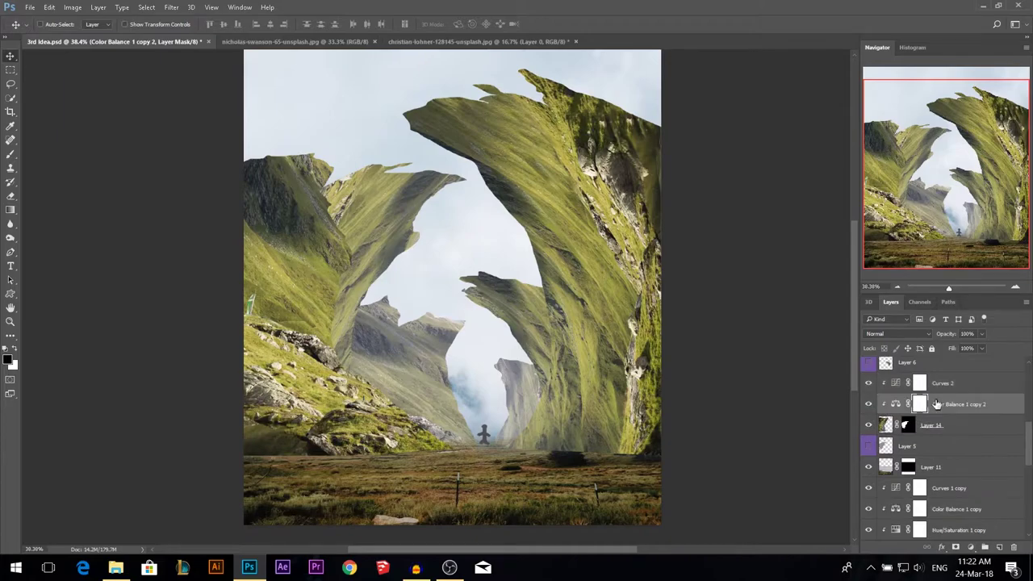
- Duplicate the Color Balance adjustment into the clipped stacks of Layer 15, Layer 12 and Layer 13
scroll(934, 420, up, 4)
drag(958, 534, 943, 416)
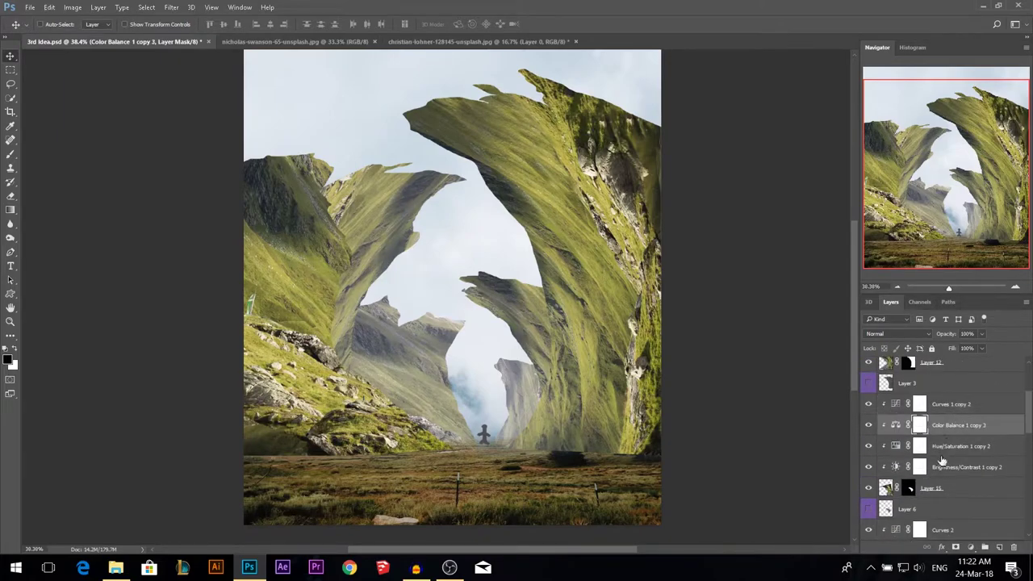
scroll(938, 479, up, 3)
drag(948, 500, 941, 415)
scroll(928, 440, up, 2)
drag(966, 481, 919, 410)
- Set up the Burn tool with the 741 px crack-textured brush, Midtones range and 57% exposure
ctrl+click(634, 220)
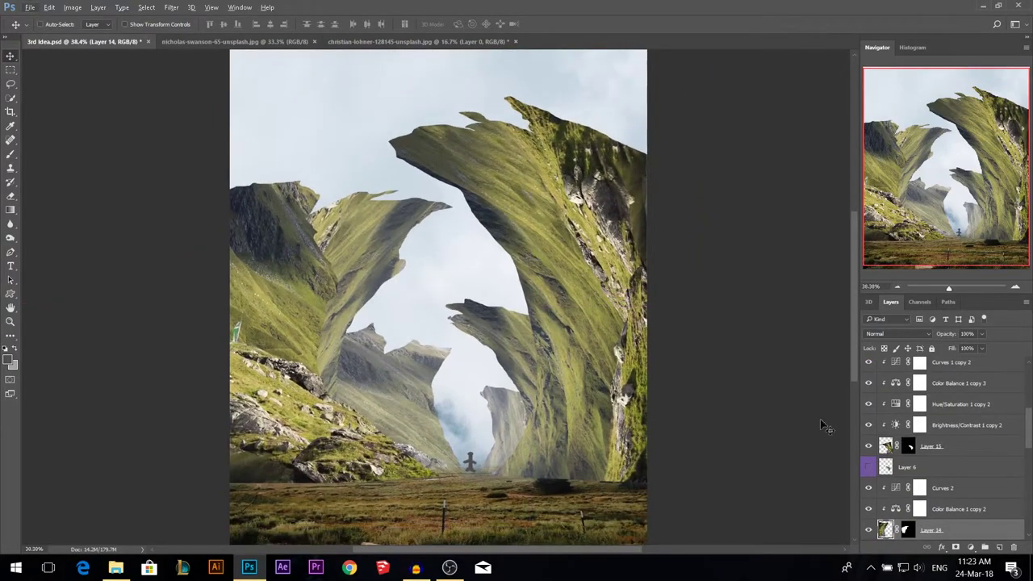
scroll(916, 437, down, 1)
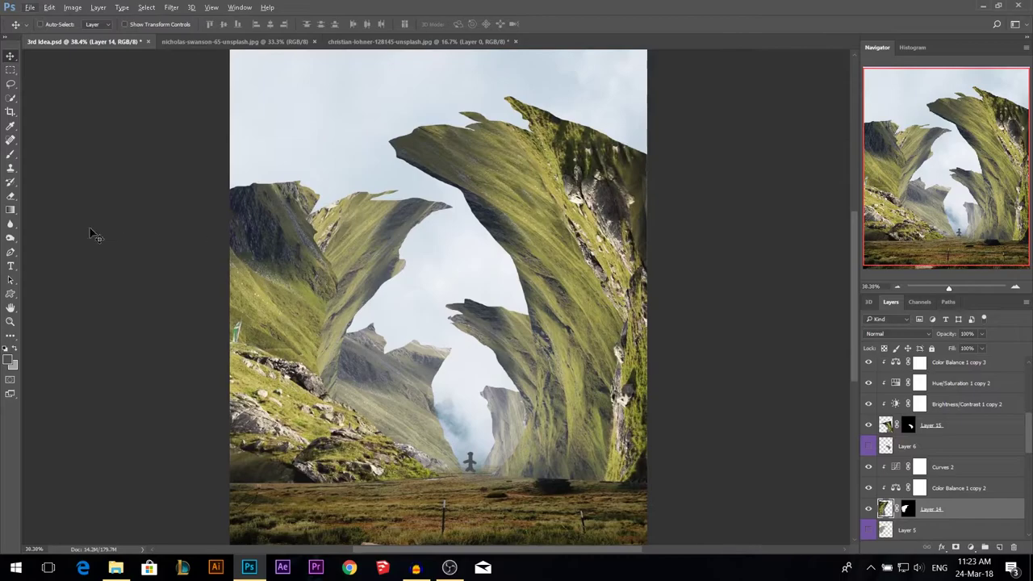
click(10, 239)
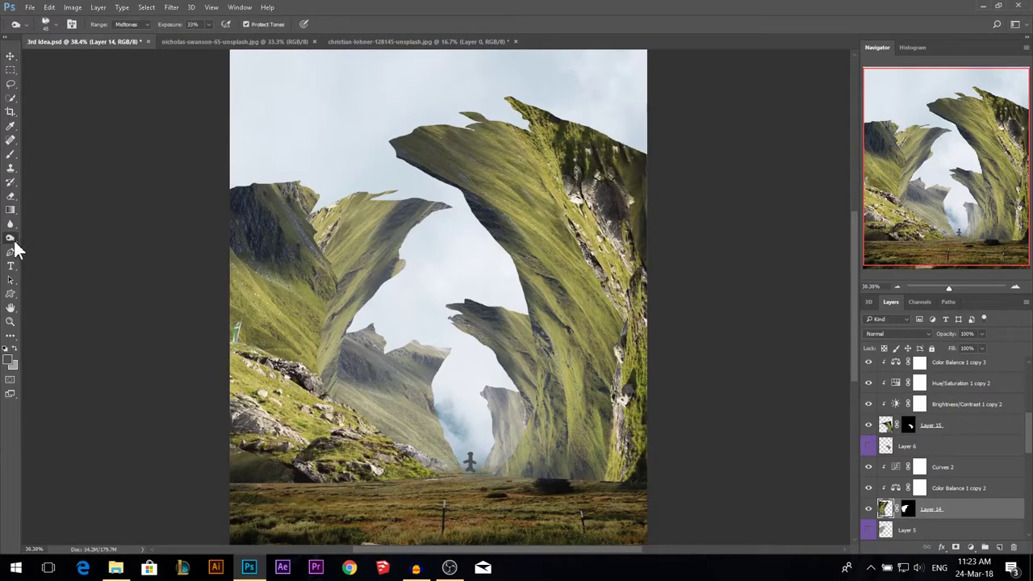
right_click(377, 288)
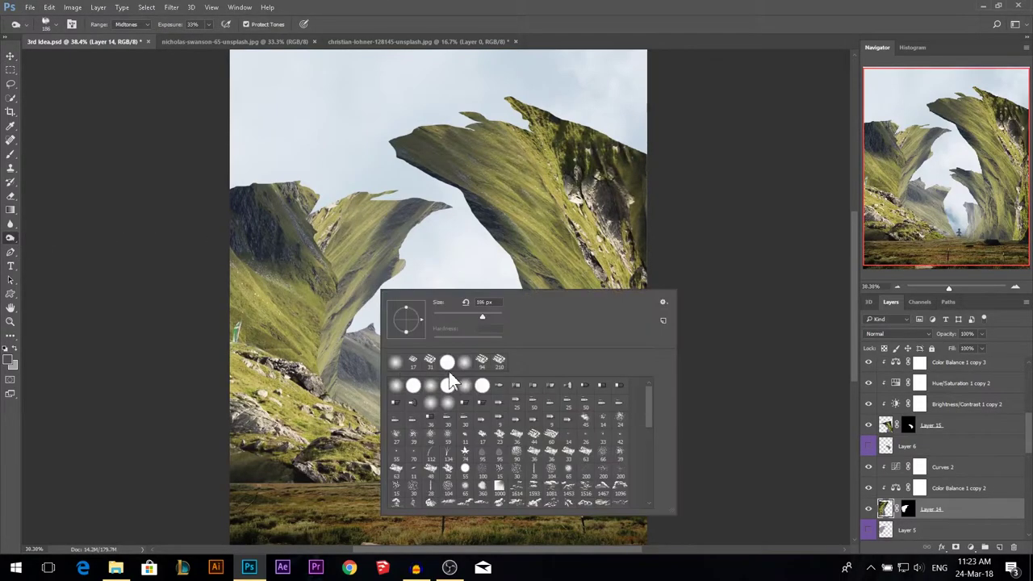
scroll(484, 436, down, 3)
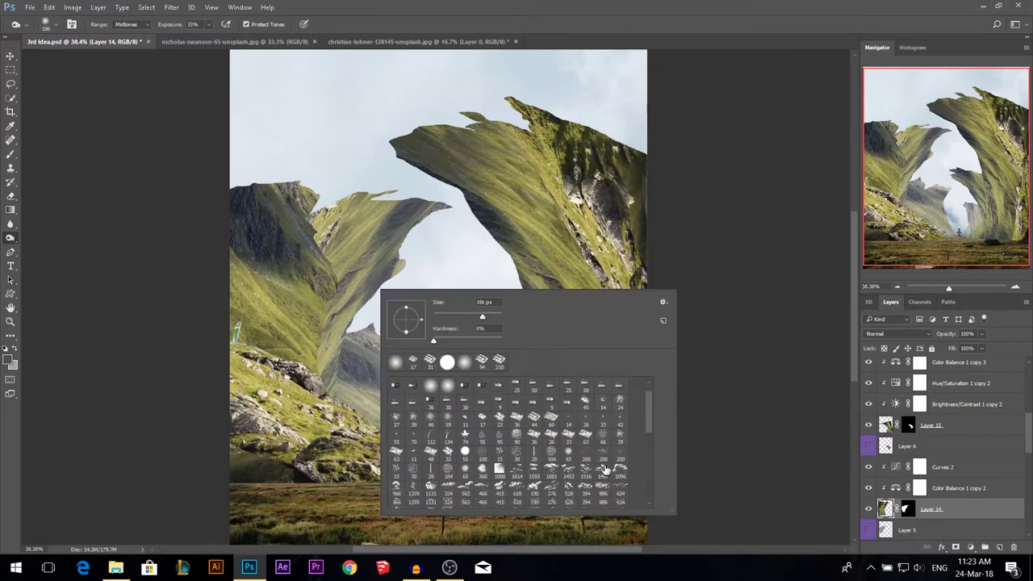
click(586, 434)
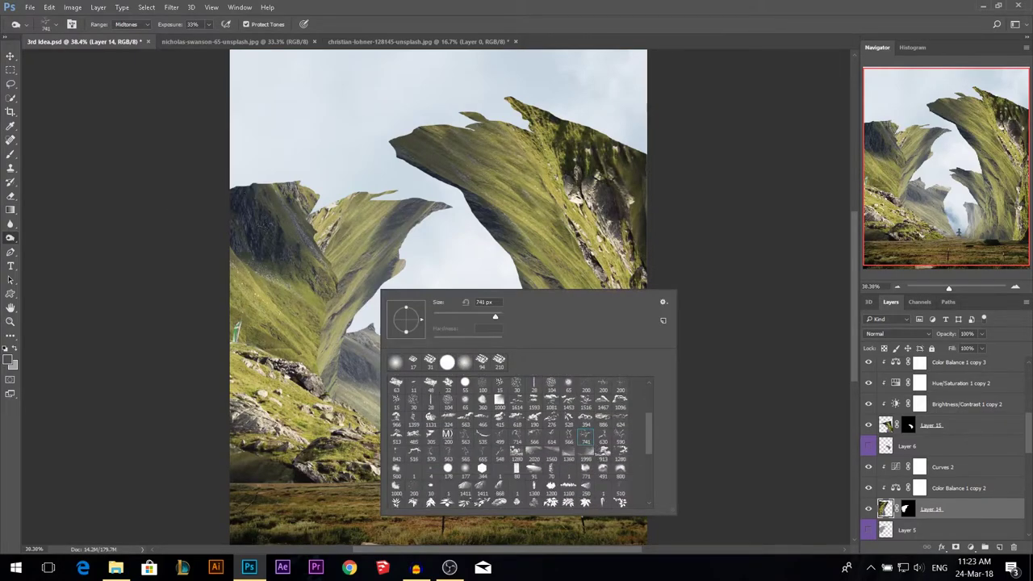
click(10, 242)
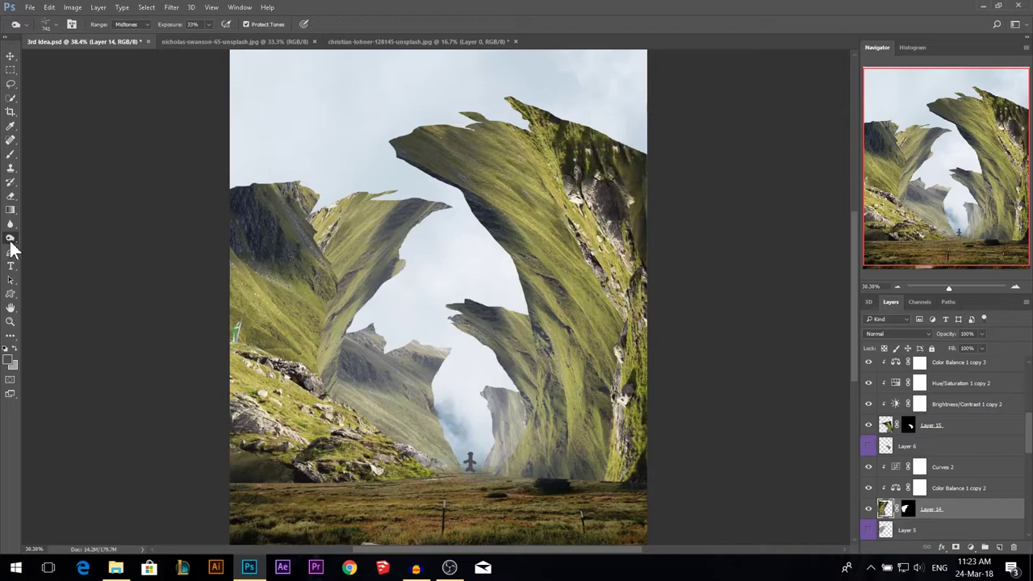
drag(173, 25, 185, 27)
- Target Layer 13's image and burn a crack texture into the left foreground cliff's grassy slope
scroll(924, 494, down, 10)
scroll(922, 486, up, 10)
scroll(921, 485, down, 2)
click(873, 434)
click(887, 433)
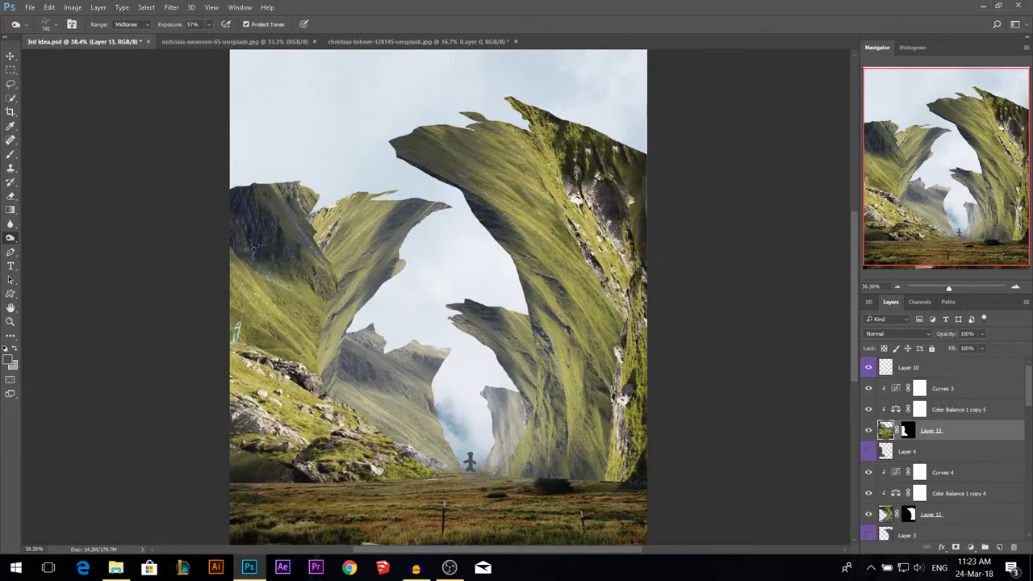
click(288, 310)
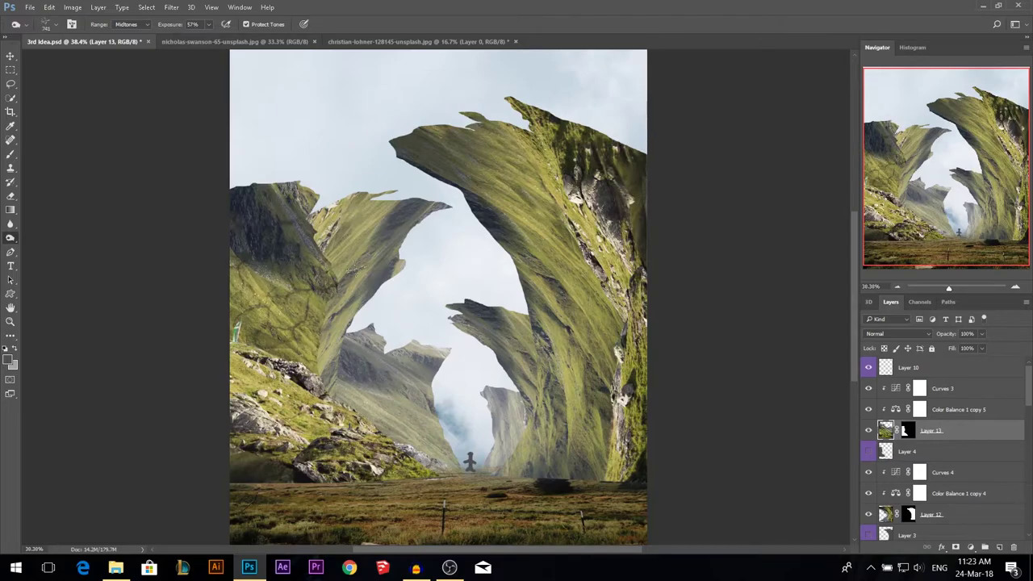
- Burn soft shadows over the outer side and lower slope of Layer 13's cliff with the enlarged 65 px soft brush
right_click(516, 412)
click(517, 369)
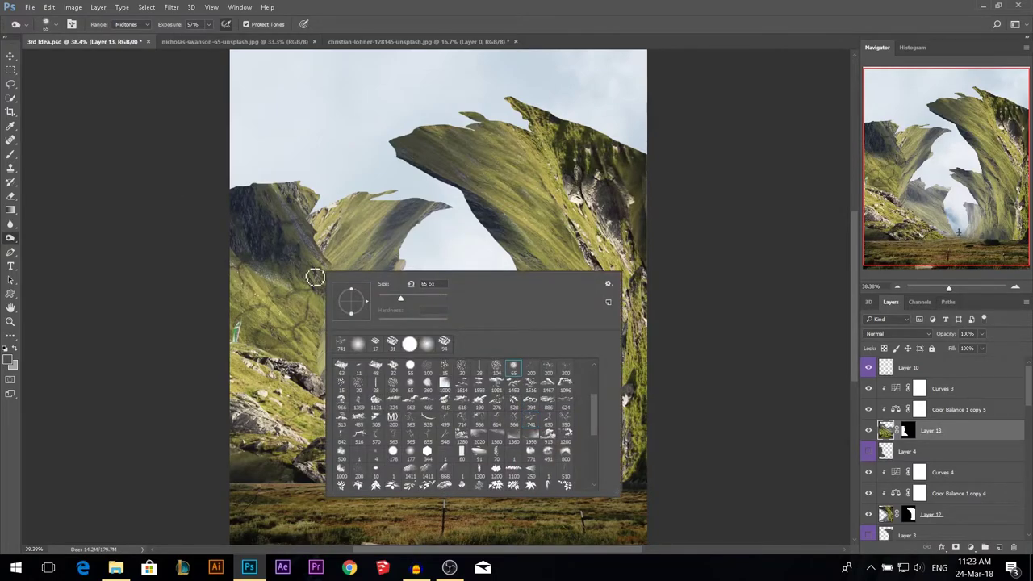
alt+right_click(292, 245)
drag(315, 258, 283, 216)
click(256, 292)
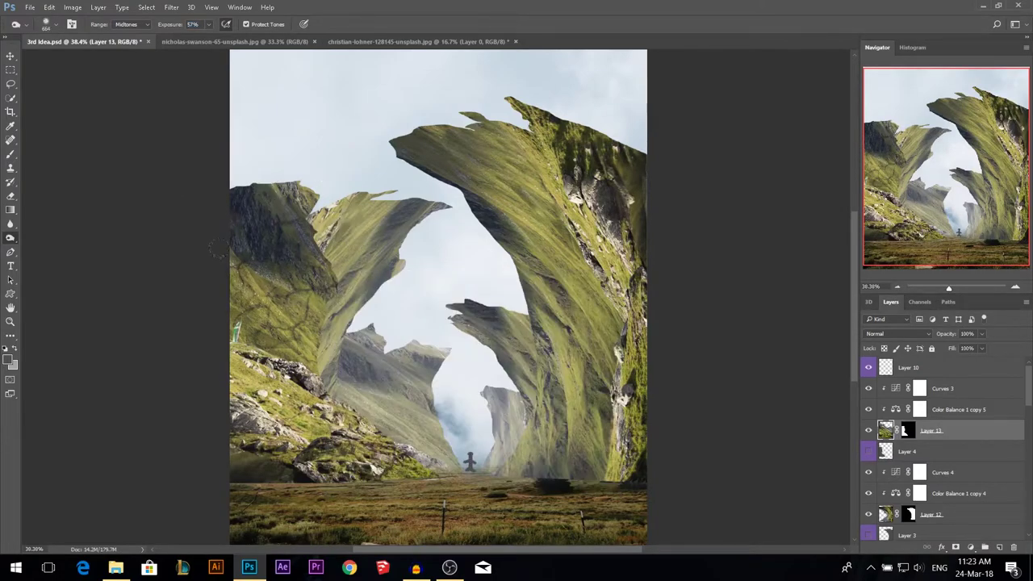
click(251, 316)
click(232, 325)
drag(230, 335, 228, 379)
mouse_move(197, 349)
mouse_down()
mouse_move(205, 411)
mouse_move(180, 337)
mouse_move(205, 272)
mouse_move(199, 311)
mouse_up()
alt+right_click(422, 364)
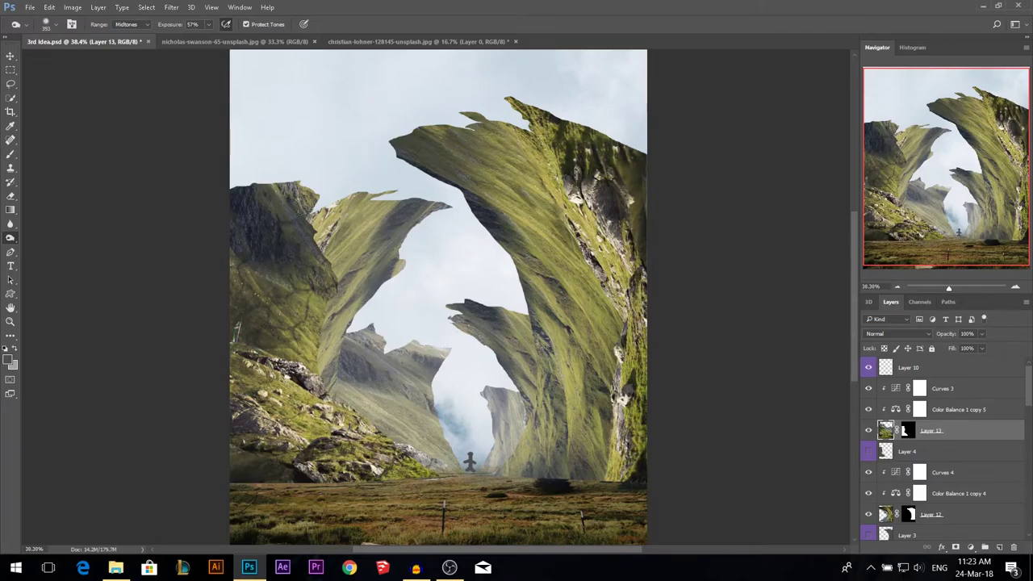
mouse_move(228, 213)
mouse_down()
mouse_move(224, 372)
mouse_move(244, 345)
mouse_move(263, 432)
mouse_up()
- Refine the left foreground cliff's shading, darkening its lower slope and lightening its inner side and top ridge
scroll(264, 376, up, 4)
alt+right_click(272, 334)
mouse_move(234, 328)
mouse_down()
mouse_move(216, 312)
mouse_move(261, 324)
mouse_move(278, 338)
mouse_move(253, 328)
mouse_move(345, 373)
mouse_move(236, 302)
mouse_move(215, 330)
mouse_move(269, 361)
mouse_up()
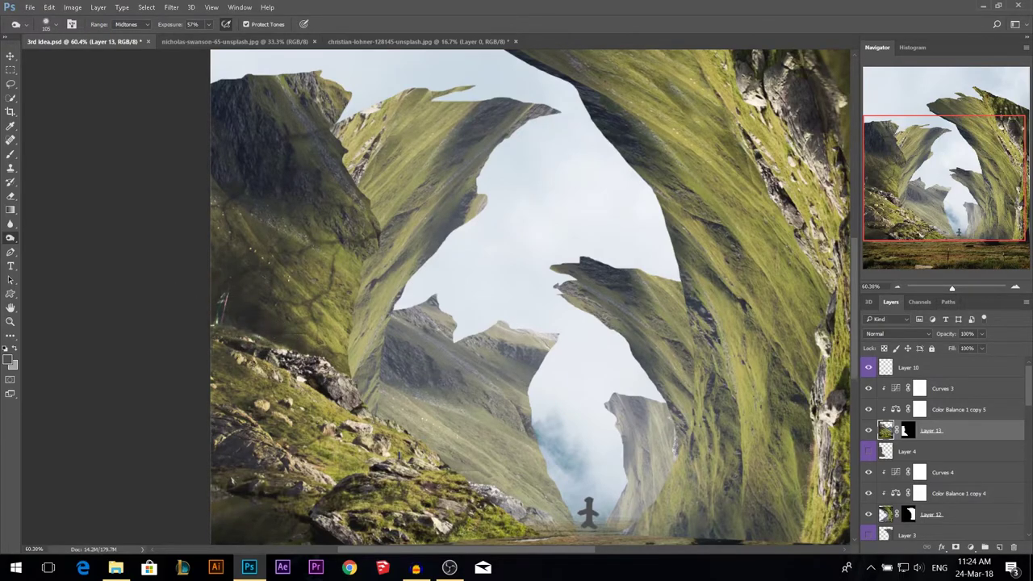
mouse_move(212, 323)
mouse_down()
mouse_move(257, 347)
mouse_move(224, 337)
mouse_move(318, 368)
mouse_move(321, 383)
mouse_move(349, 387)
mouse_move(359, 402)
mouse_move(350, 270)
mouse_up()
drag(377, 362, 390, 362)
mouse_move(347, 300)
mouse_down()
mouse_move(347, 343)
mouse_move(373, 206)
mouse_move(377, 235)
mouse_move(355, 304)
mouse_up()
scroll(347, 367, down, 2)
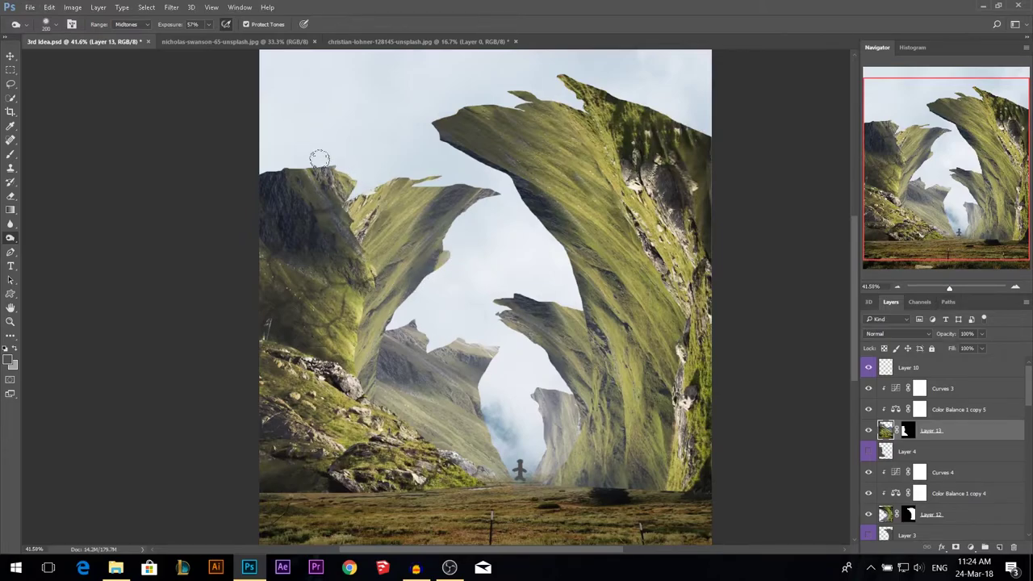
drag(303, 161, 342, 162)
drag(378, 350, 413, 350)
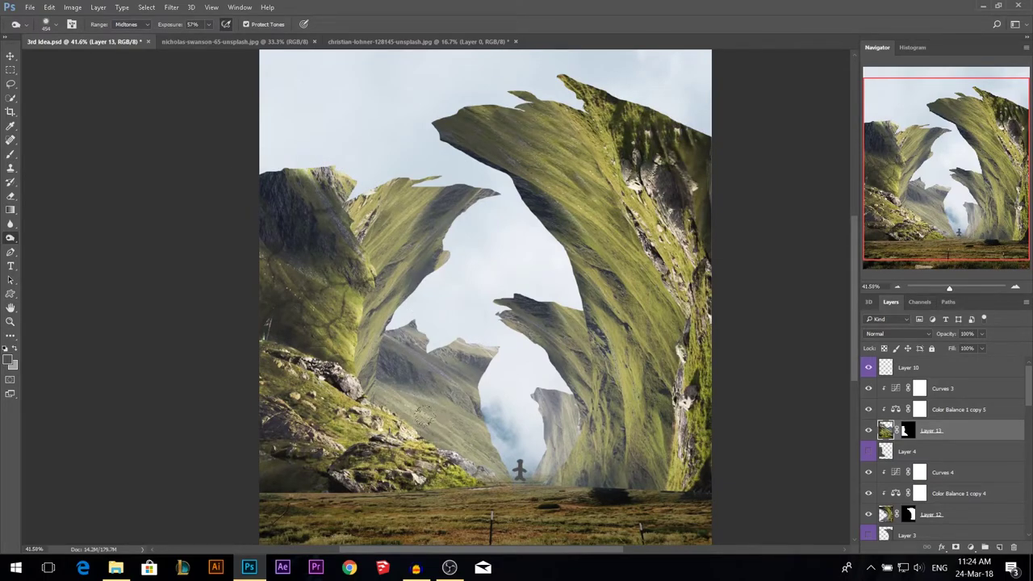
- Select Layer 12, the large right cliff, and load the 566 px crack brush for the Burn tool, enlarged to 1165 px
click(11, 55)
scroll(532, 372, down, 1)
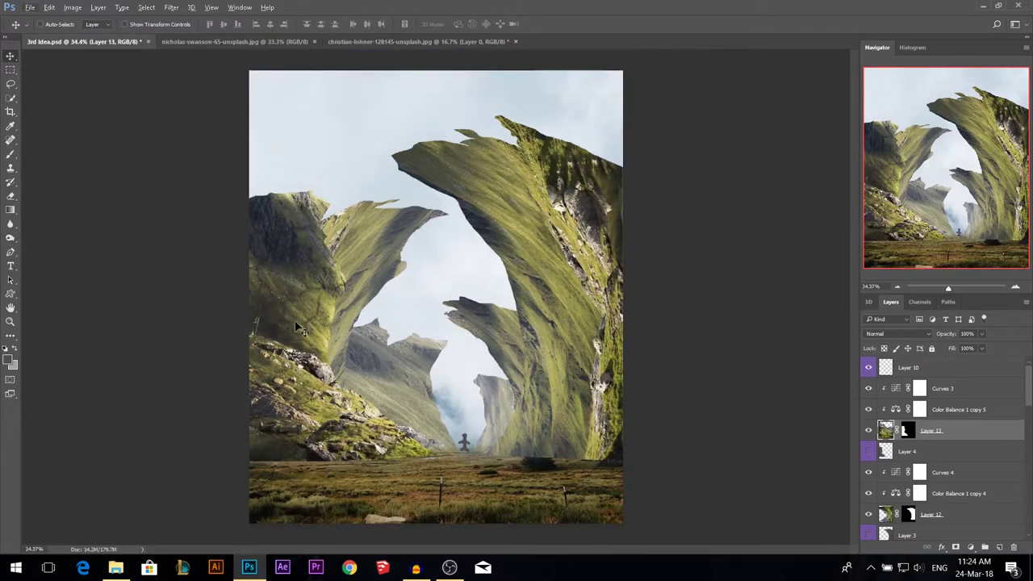
mouse_move(529, 266)
mouse_down()
mouse_move(556, 250)
mouse_move(555, 268)
mouse_up()
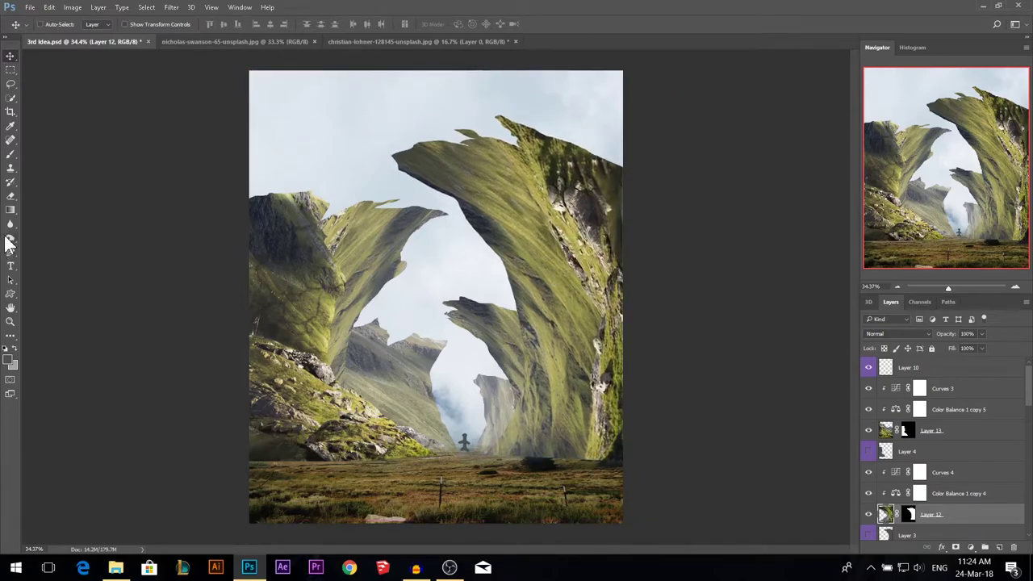
click(11, 237)
drag(389, 266, 415, 267)
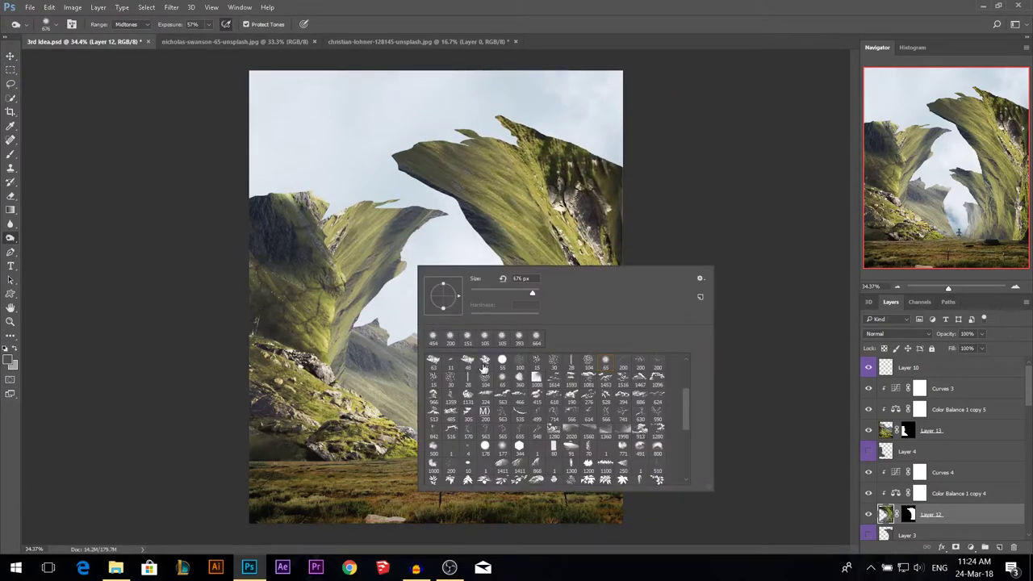
click(572, 416)
drag(369, 234, 437, 234)
- Burn crack textures across the large right cliff on Layer 12, reducing the brush to 543 px for further marks
click(526, 266)
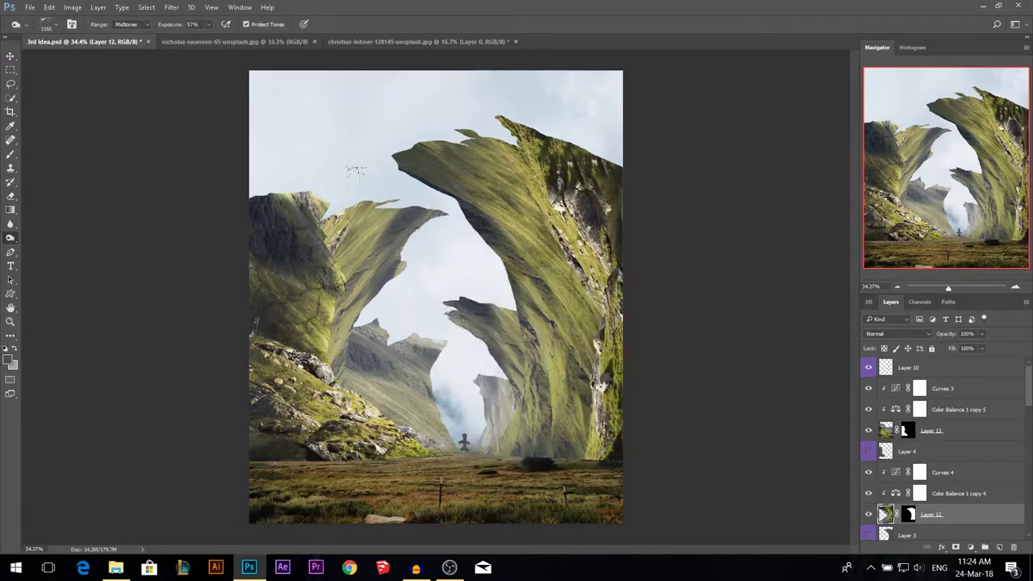
click(529, 331)
click(549, 307)
click(564, 343)
click(554, 397)
drag(486, 407, 450, 409)
drag(576, 381, 541, 382)
alt+right_click(533, 379)
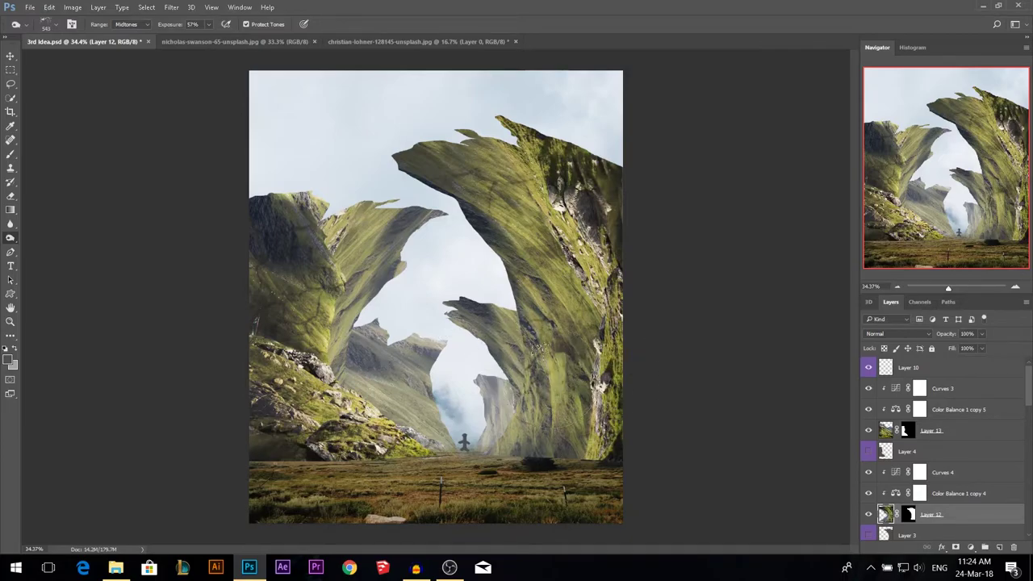
drag(533, 355, 548, 357)
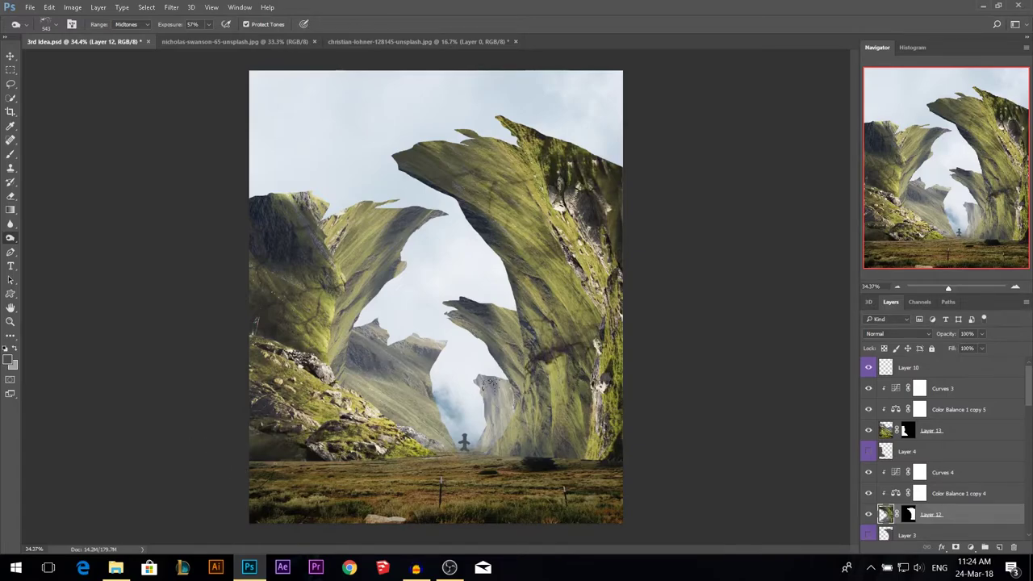
- Burn finer dark crevices into the lower part of the right cliff with the crack brush at 130 px and 62 px
scroll(551, 409, up, 4)
drag(580, 393, 525, 379)
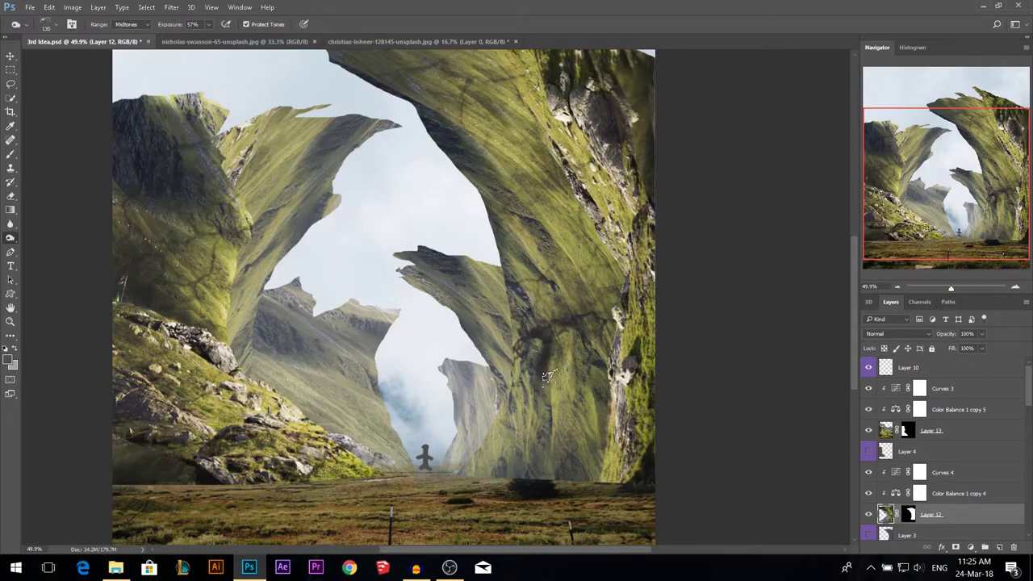
drag(549, 377, 540, 381)
drag(546, 394, 539, 397)
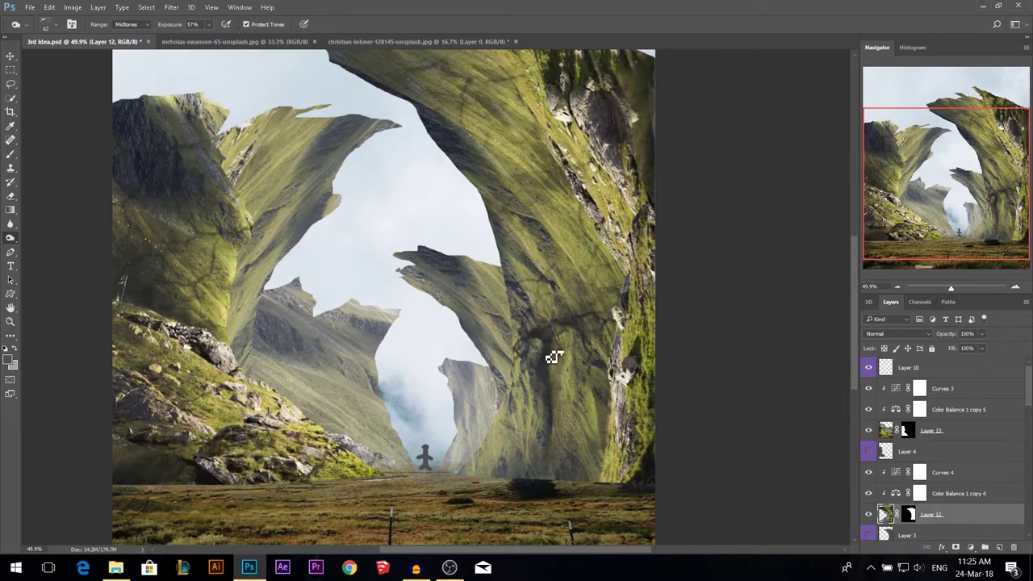
key(ctrl+0)
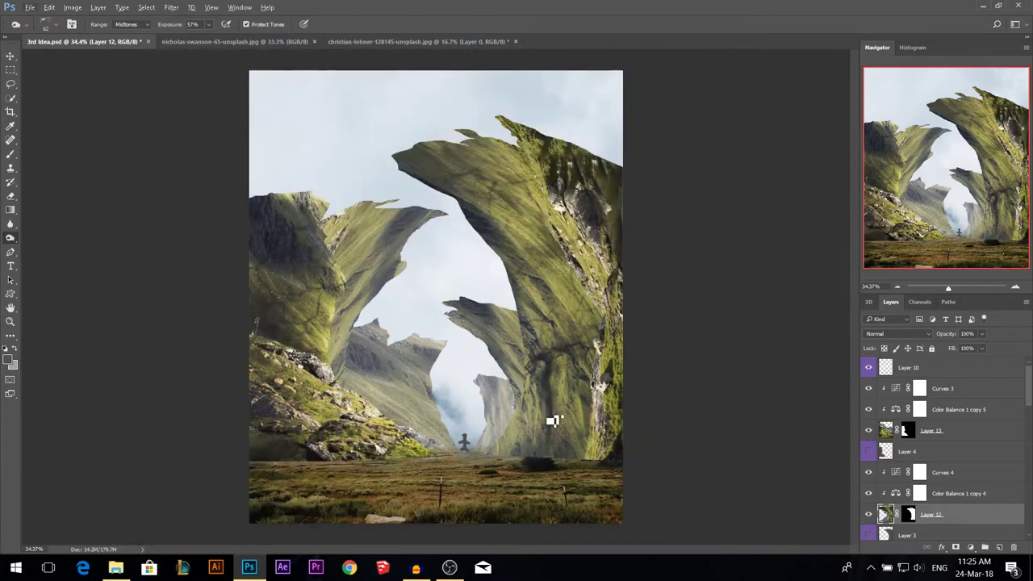
- Switch to a soft round brush with 0% hardness at 204 px and brighten the right cliff's inner edge up to its tip
right_click(462, 265)
click(570, 332)
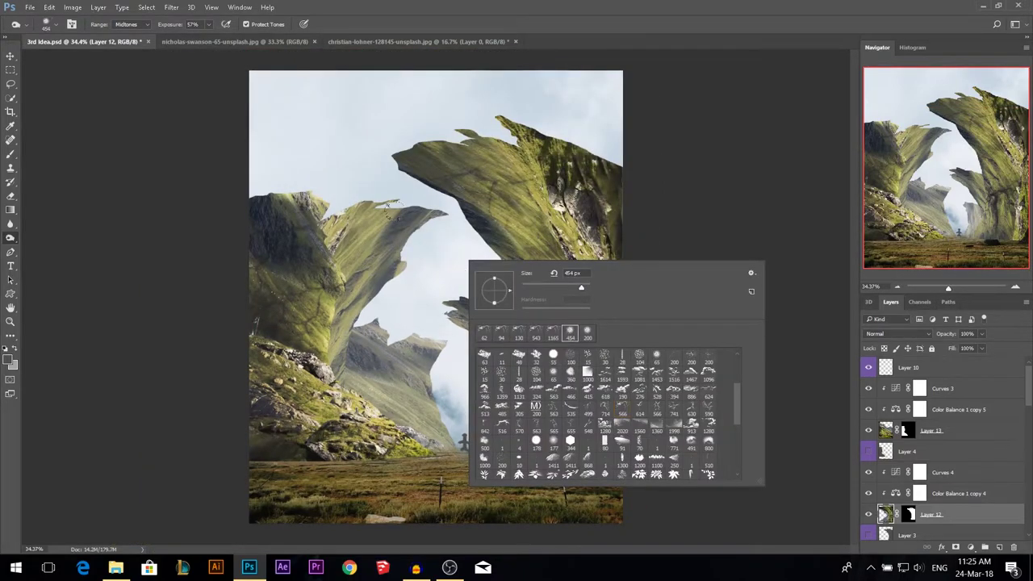
alt+right_click(420, 226)
right_click(458, 276)
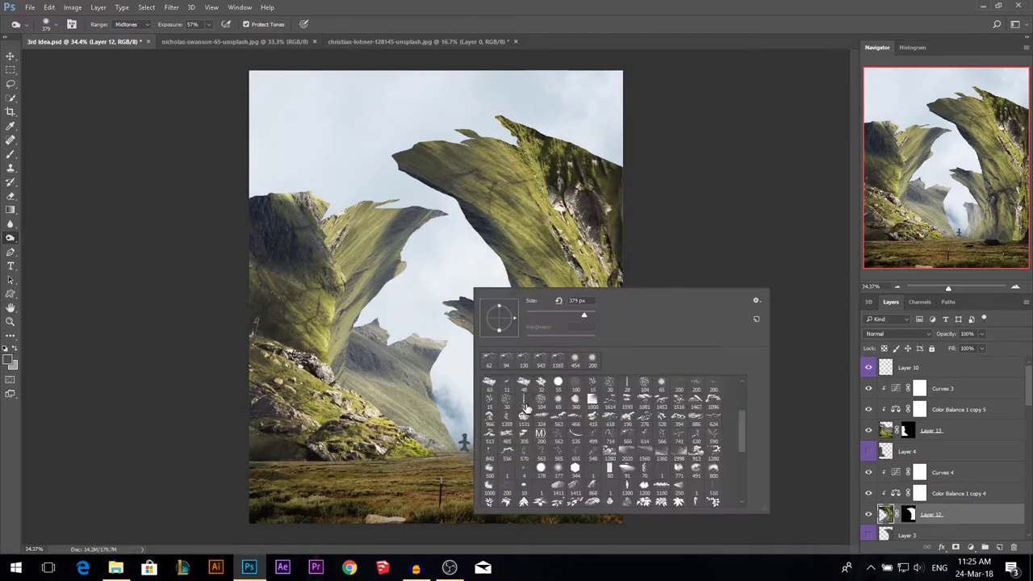
scroll(568, 413, up, 3)
click(488, 379)
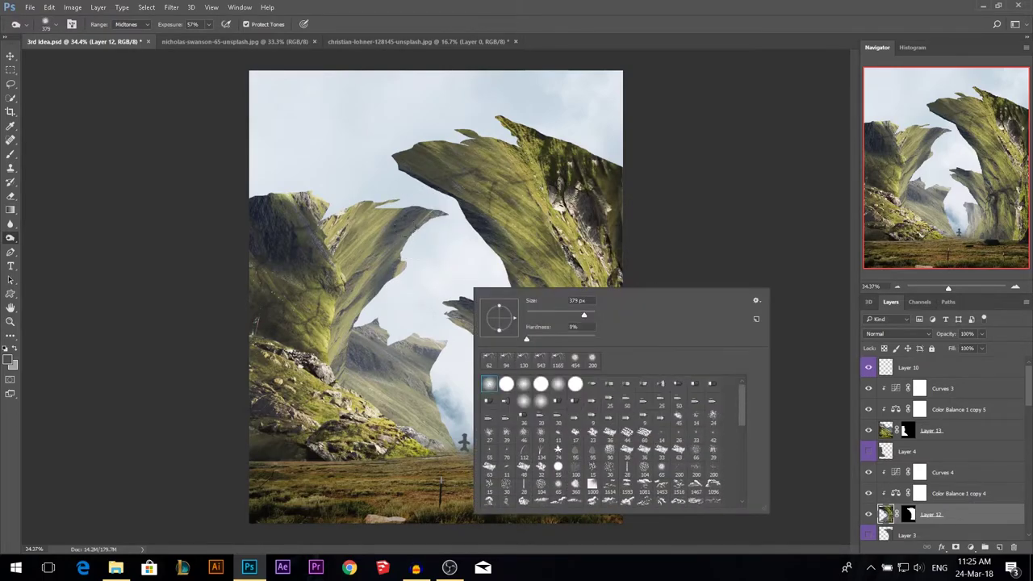
alt+right_click(428, 254)
alt+right_click(383, 202)
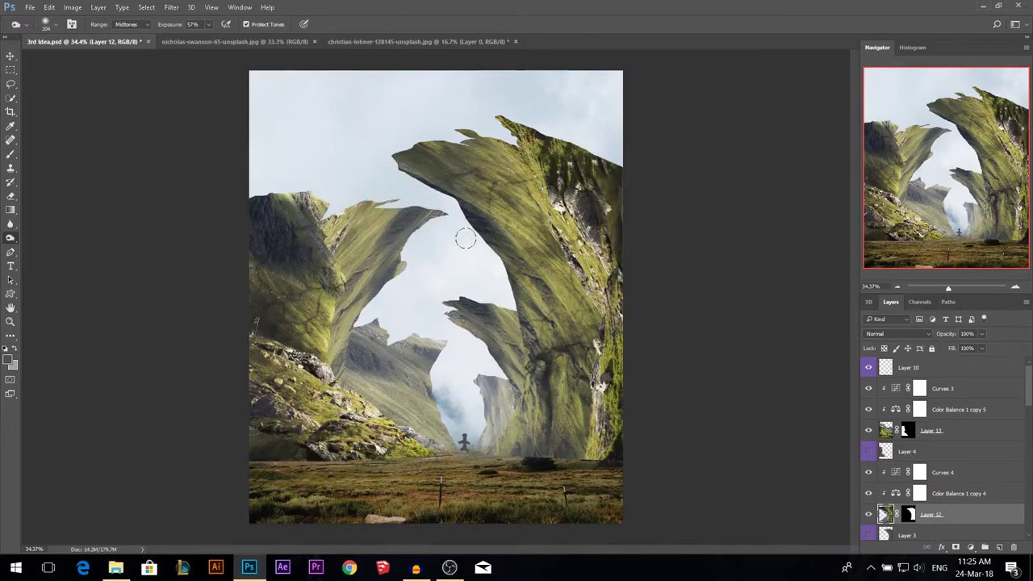
mouse_move(497, 282)
mouse_down()
mouse_move(500, 266)
mouse_move(526, 379)
mouse_move(502, 398)
mouse_up()
drag(502, 297, 443, 200)
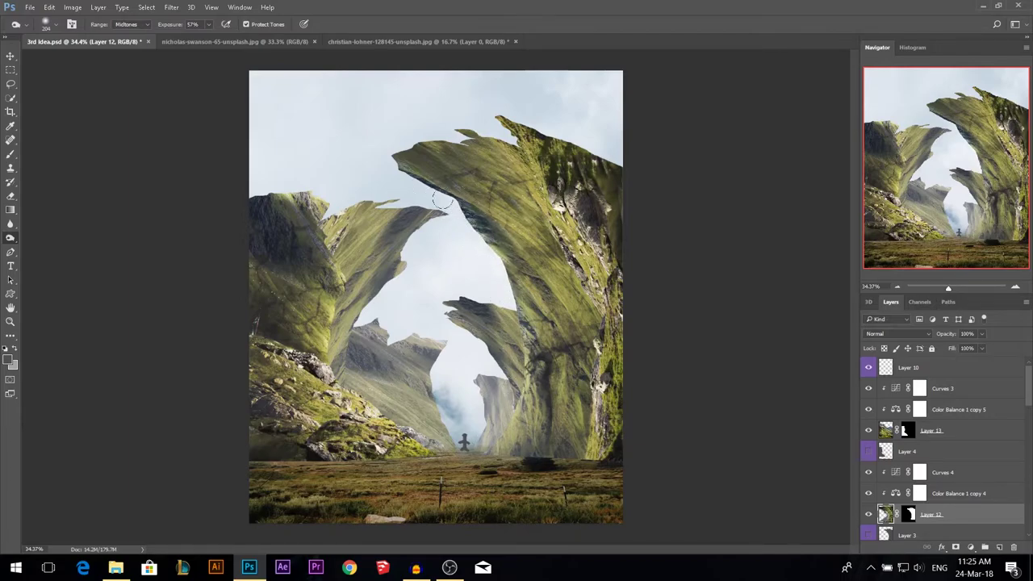
mouse_move(377, 160)
mouse_down()
mouse_move(412, 163)
mouse_move(415, 129)
mouse_up()
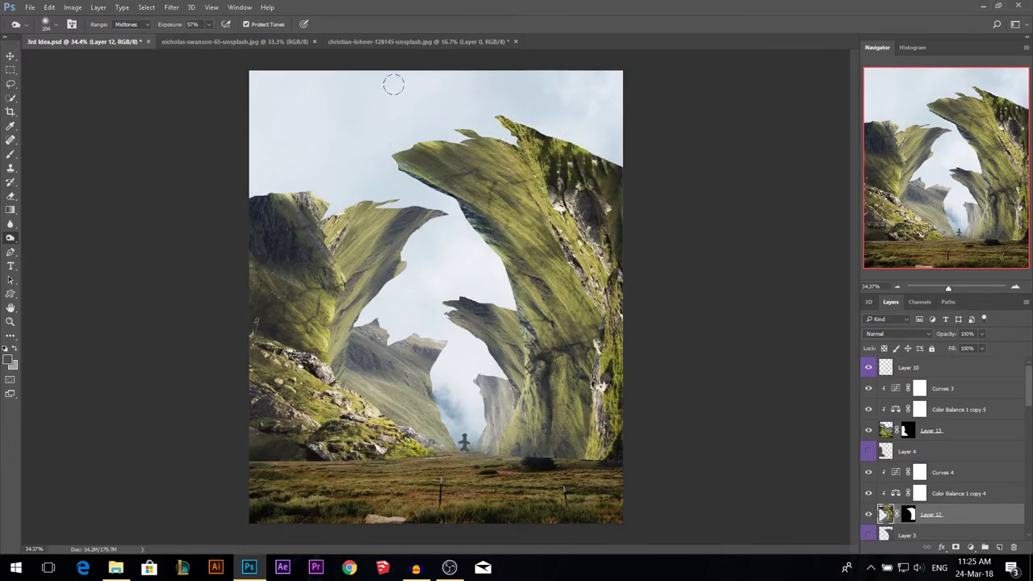
- Burn broad soft shadows down the rocky outer face, middle and base of the right cliff
drag(494, 175, 609, 323)
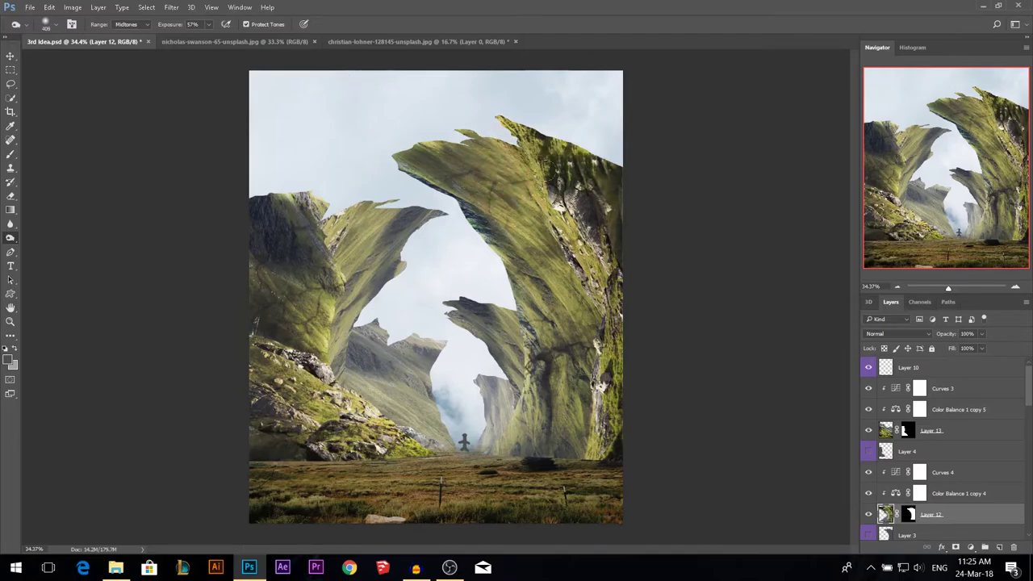
drag(567, 196, 599, 305)
drag(572, 236, 596, 397)
drag(614, 278, 609, 420)
drag(602, 260, 595, 270)
drag(540, 222, 550, 248)
drag(514, 202, 563, 363)
drag(552, 407, 556, 455)
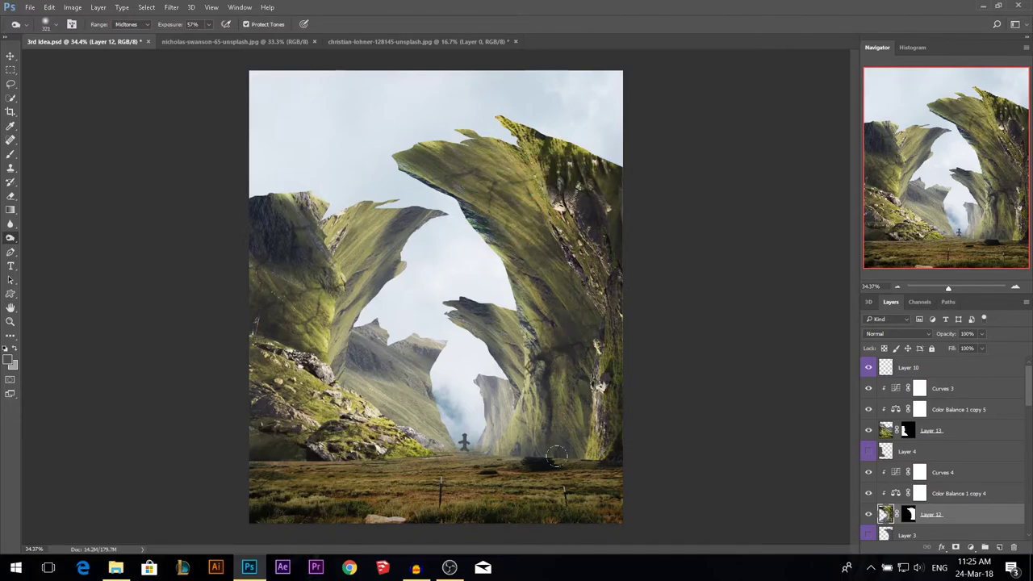
- Shade the jagged tips and upper edge of the right cliff on Layer 12 with a small soft brush, at 51 px and 23 px
mouse_move(526, 174)
mouse_down()
mouse_move(542, 189)
mouse_move(544, 171)
mouse_move(522, 159)
mouse_move(533, 158)
mouse_up()
scroll(485, 104, up, 3)
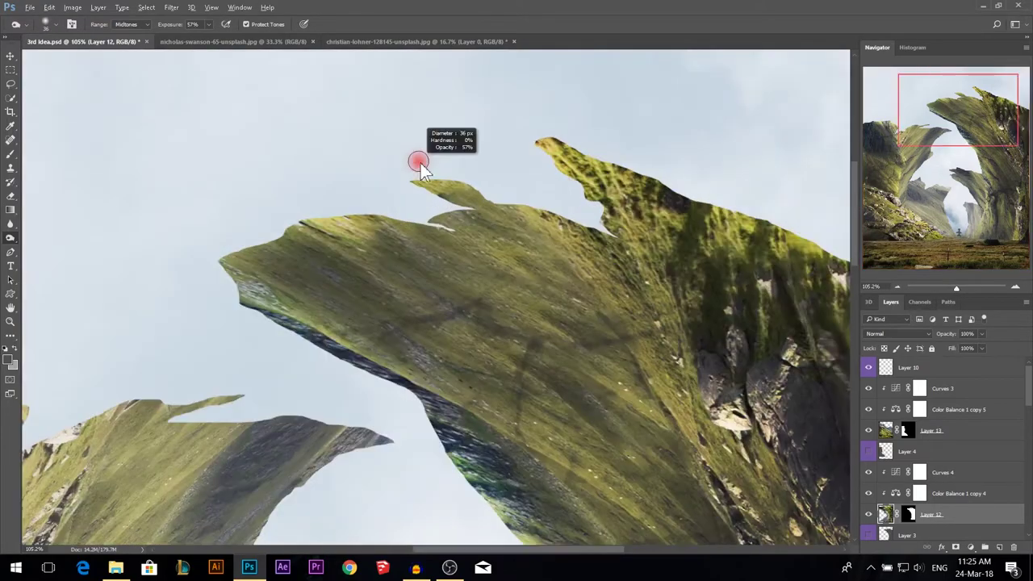
mouse_move(475, 183)
mouse_down()
mouse_move(387, 173)
mouse_move(495, 183)
mouse_move(412, 170)
mouse_up()
drag(449, 202, 456, 208)
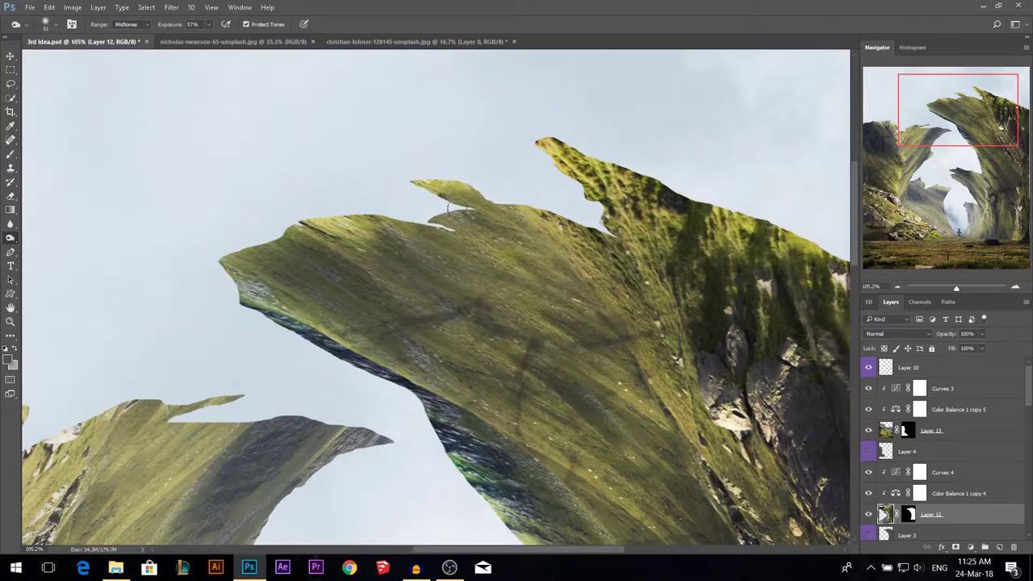
mouse_move(555, 159)
mouse_down()
mouse_move(660, 205)
mouse_move(622, 187)
mouse_move(684, 239)
mouse_move(643, 232)
mouse_move(665, 259)
mouse_move(505, 243)
mouse_up()
mouse_move(631, 252)
mouse_down()
mouse_move(602, 236)
mouse_move(688, 317)
mouse_move(681, 306)
mouse_move(696, 354)
mouse_move(686, 312)
mouse_move(698, 376)
mouse_move(657, 289)
mouse_up()
scroll(623, 245, down, 4)
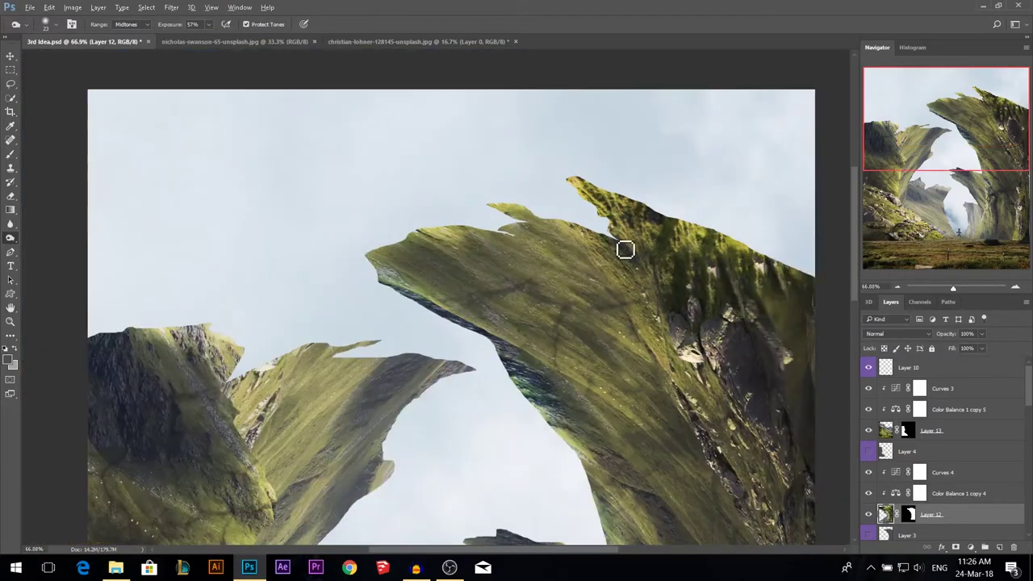
scroll(626, 249, down, 4)
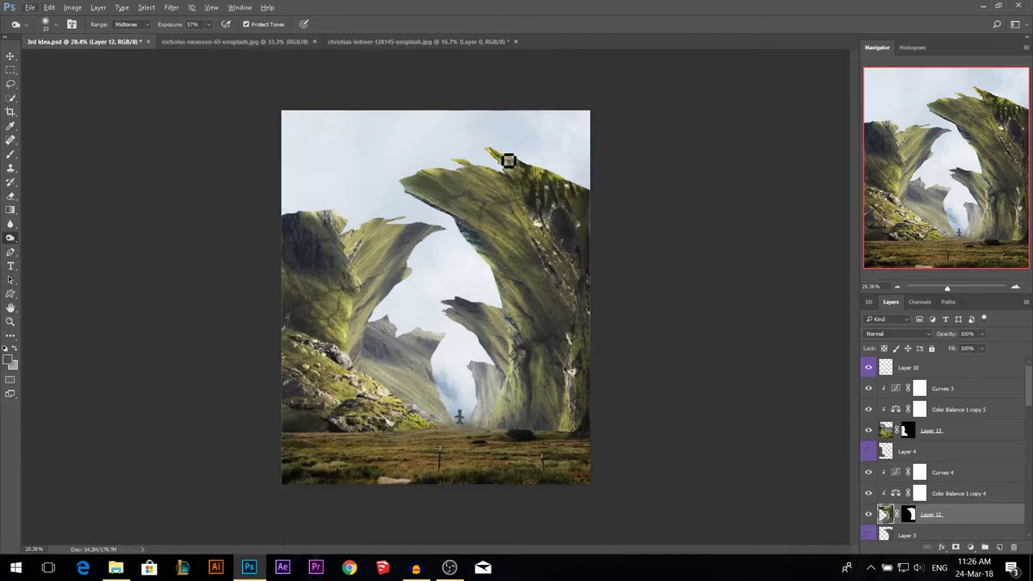
- Set the tonal range to Shadows and touch up the right cliff's topmost tip with a soft 61 px brush
scroll(508, 160, up, 2)
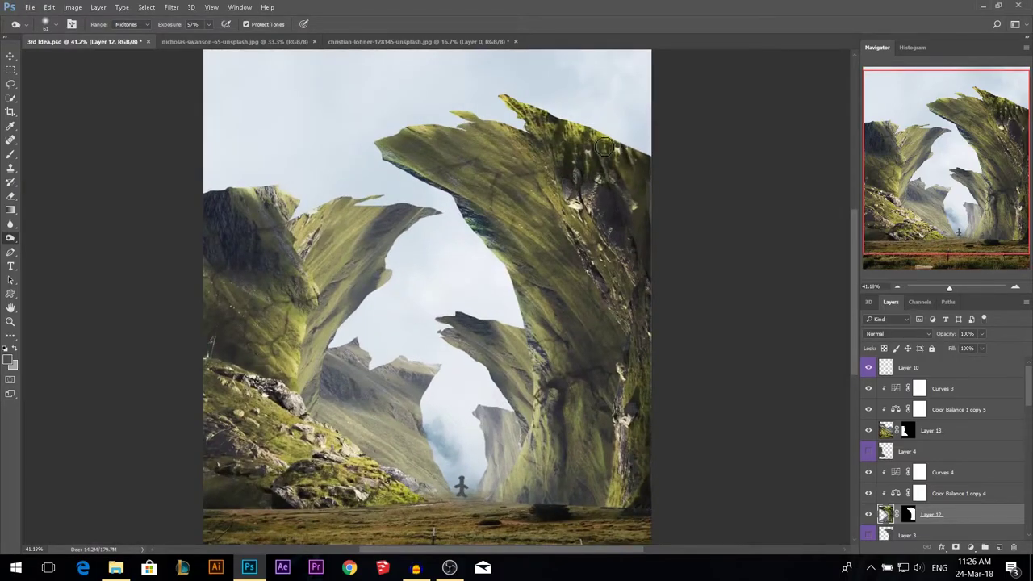
click(130, 24)
click(127, 34)
mouse_move(509, 98)
mouse_down()
mouse_move(665, 160)
mouse_move(491, 89)
mouse_move(542, 115)
mouse_move(490, 95)
mouse_move(526, 121)
mouse_move(485, 96)
mouse_move(509, 113)
mouse_up()
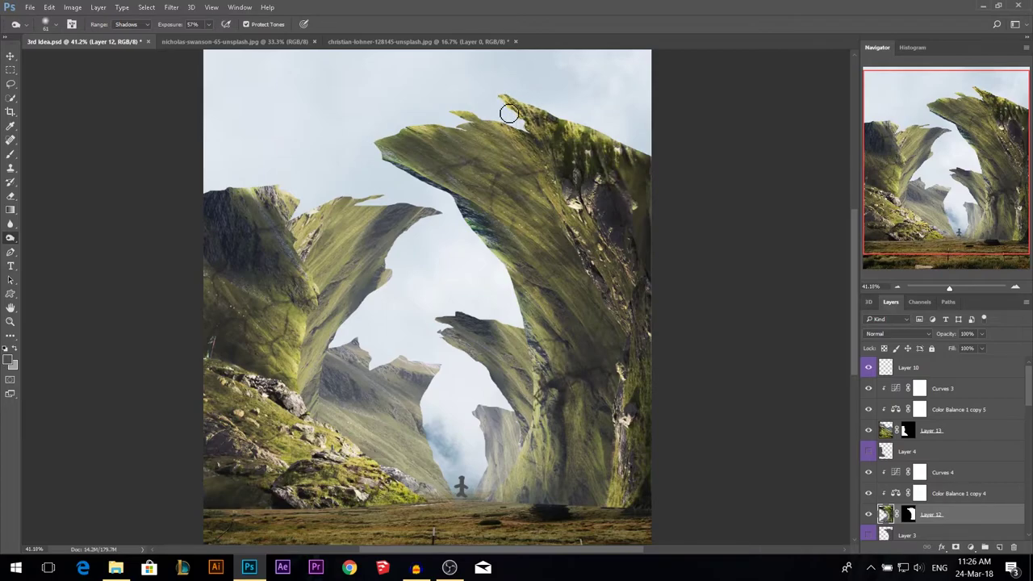
- Select Layer 15, the smaller right-hand cliff, and burn crack textures into it with the 290 px crack brush, changing the range from Shadows to Midtones
click(11, 55)
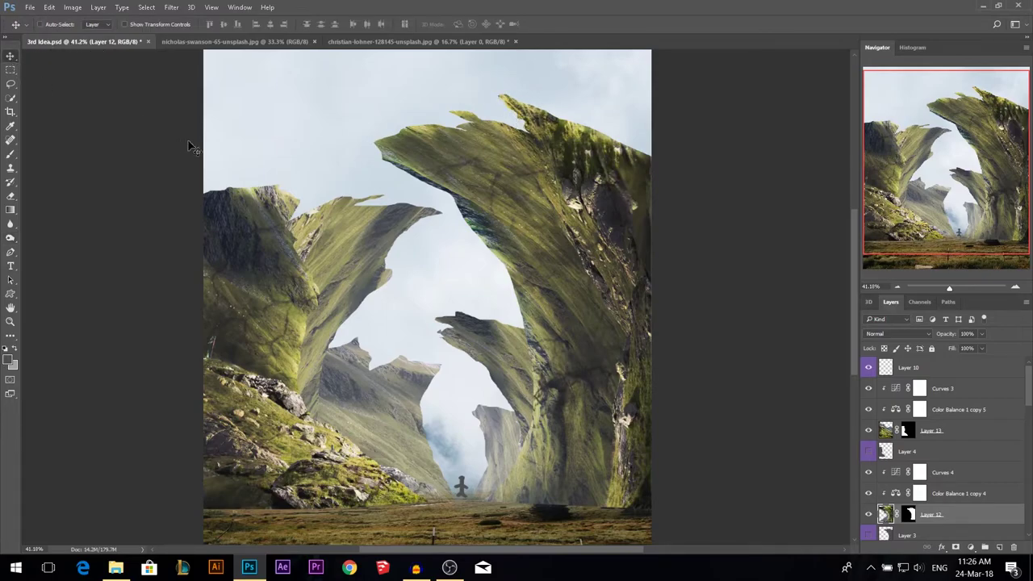
click(467, 359)
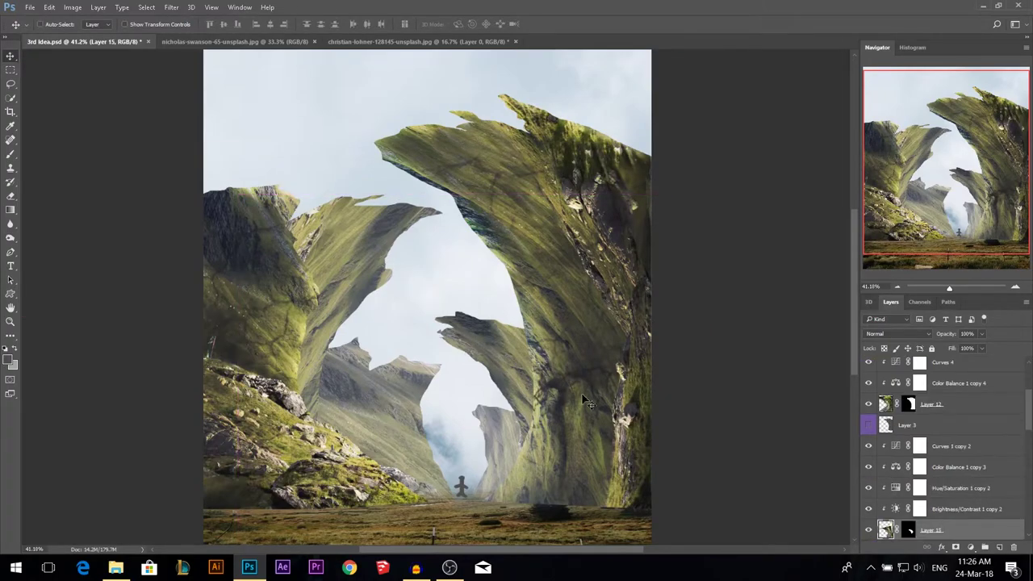
scroll(579, 397, down, 1)
drag(502, 351, 502, 326)
key(ctrl+z)
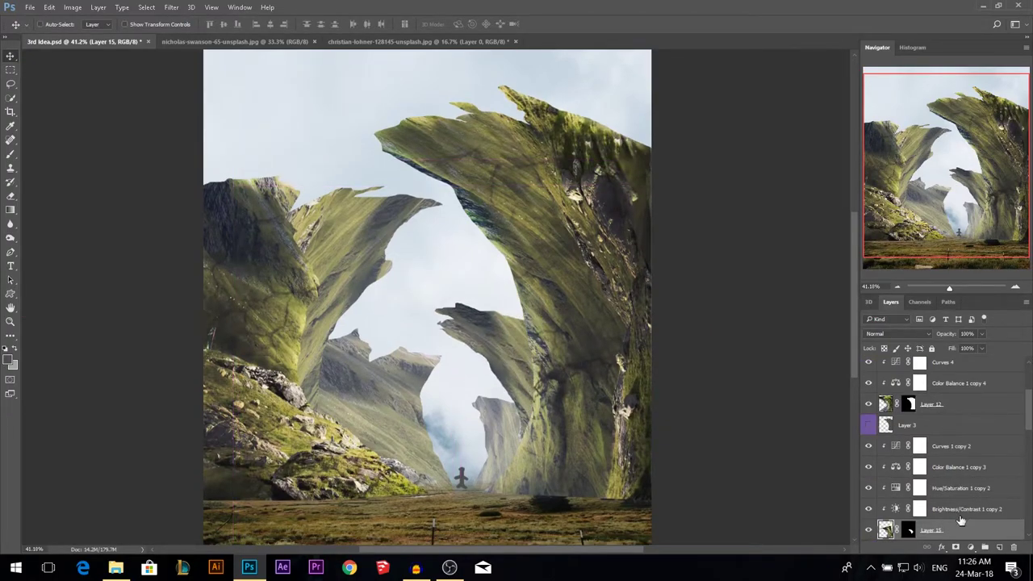
click(10, 239)
right_click(472, 335)
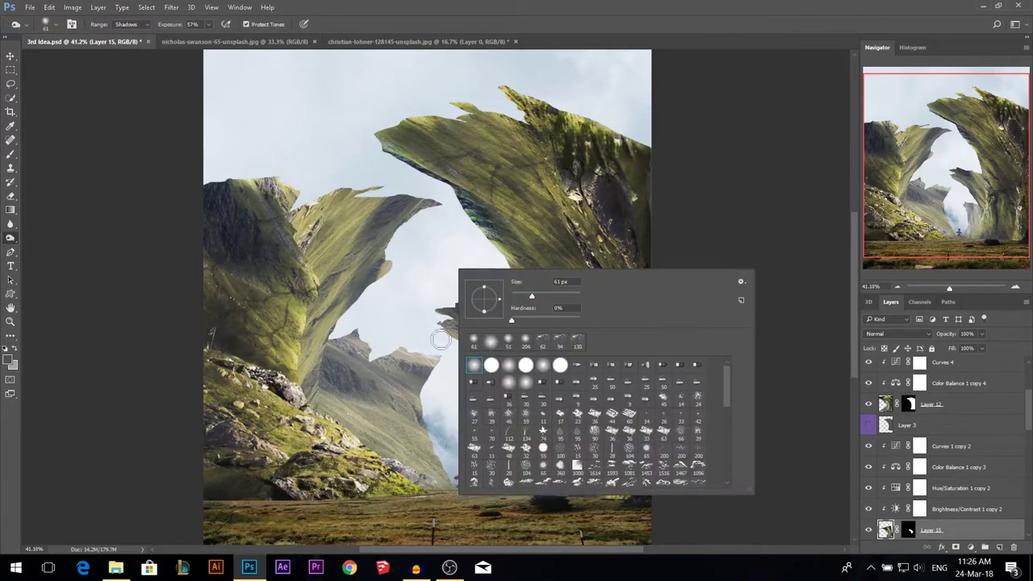
click(543, 342)
drag(400, 366, 475, 370)
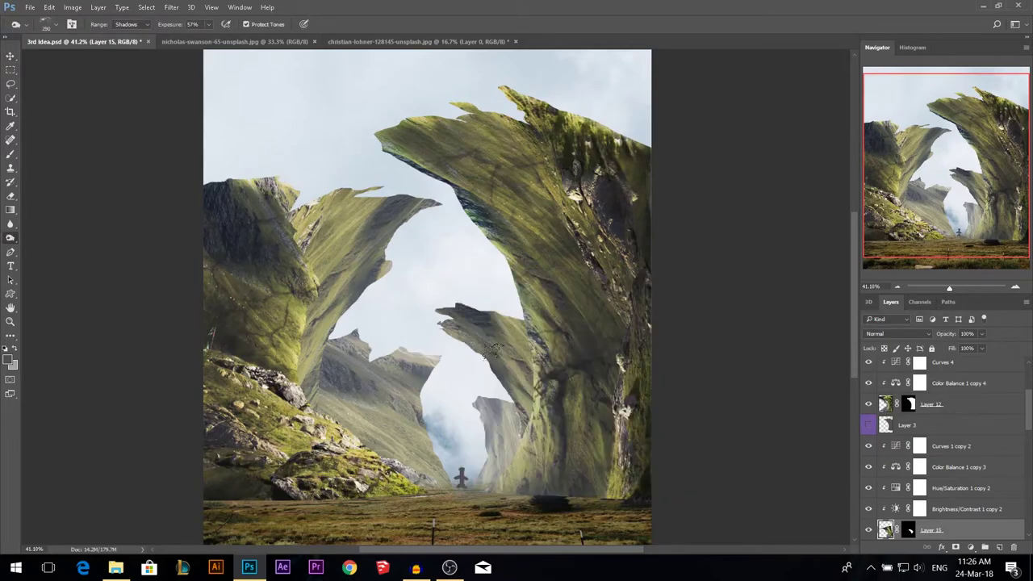
drag(503, 396, 554, 393)
click(127, 25)
click(129, 35)
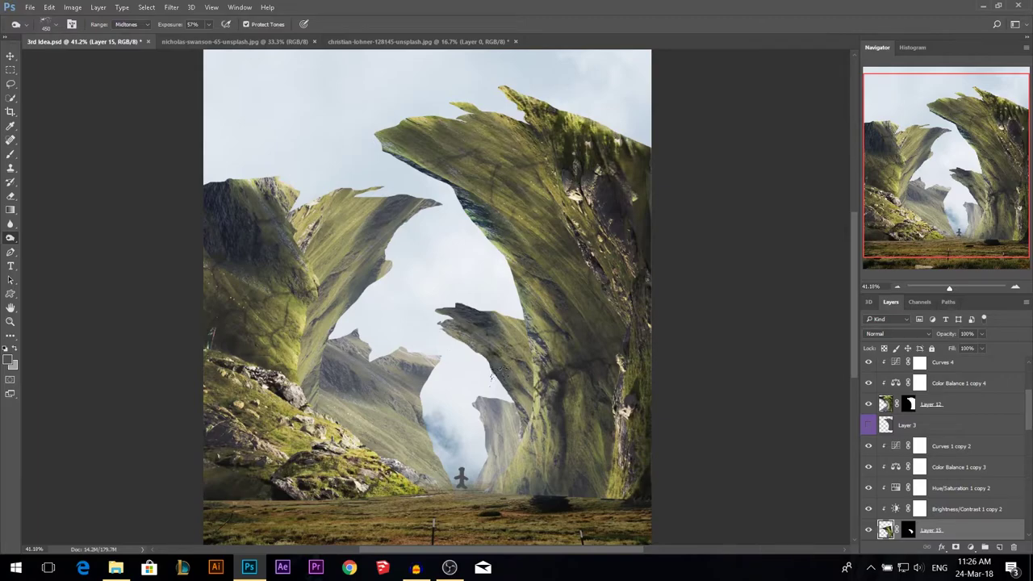
- Shade the Layer 15 cliff face with a soft 0% hardness brush and brighten its tip and inner edge, reducing the brush to 159 px
right_click(493, 305)
click(582, 342)
drag(451, 351, 431, 356)
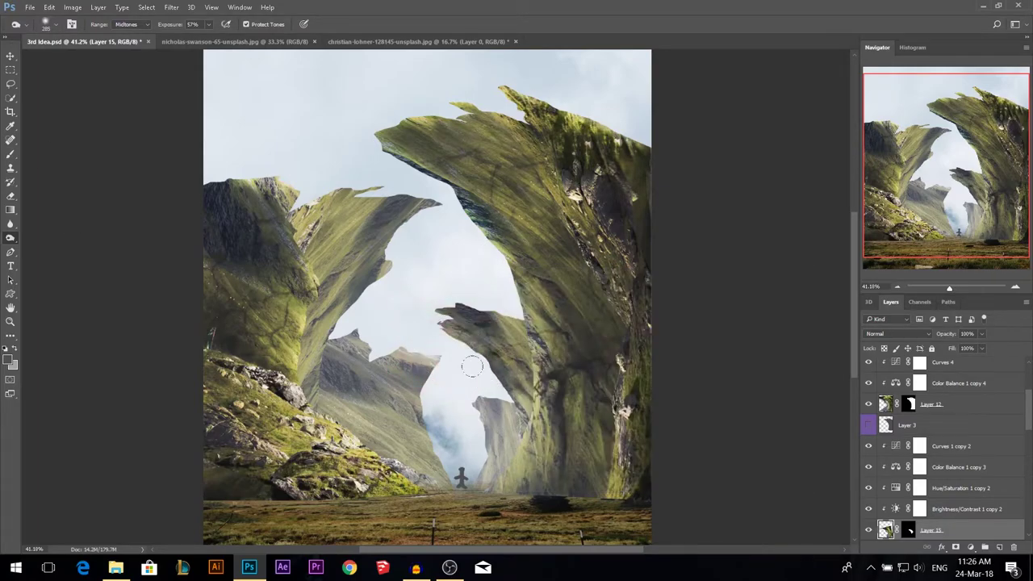
alt+right_click(495, 396)
alt+right_click(472, 370)
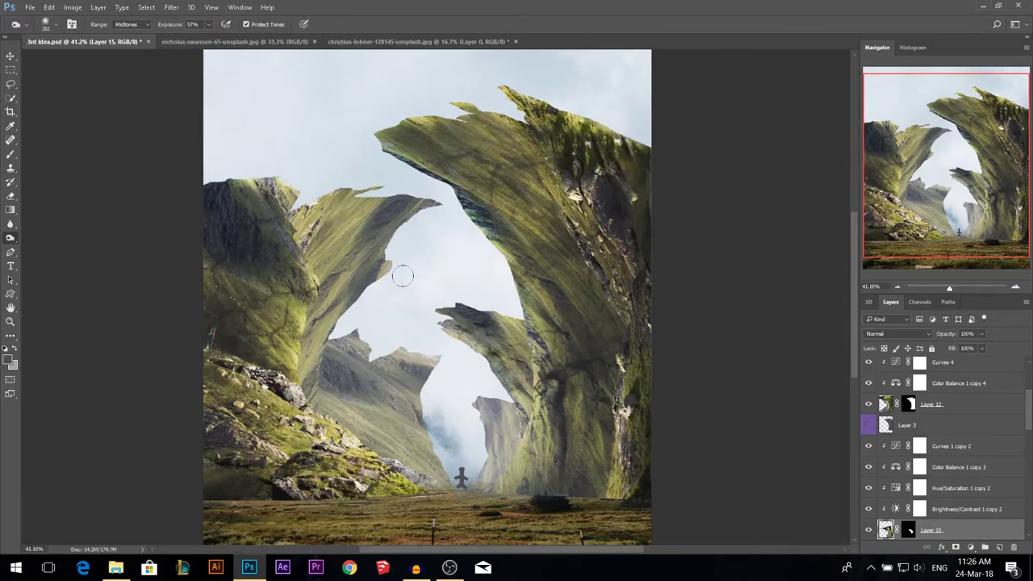
alt+right_click(521, 370)
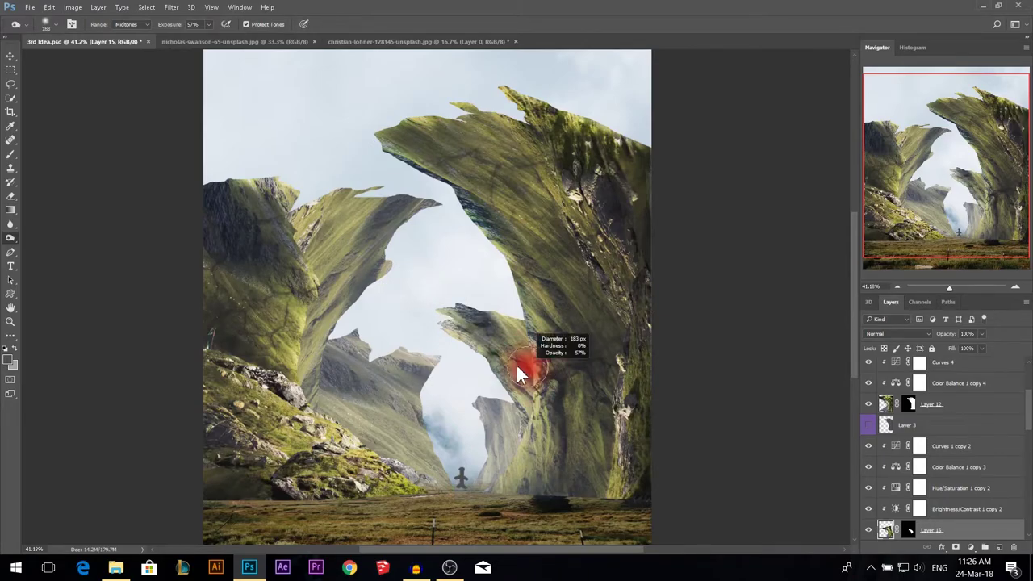
mouse_move(500, 343)
mouse_down()
mouse_move(548, 380)
mouse_move(495, 338)
mouse_move(550, 387)
mouse_move(503, 345)
mouse_move(565, 422)
mouse_up()
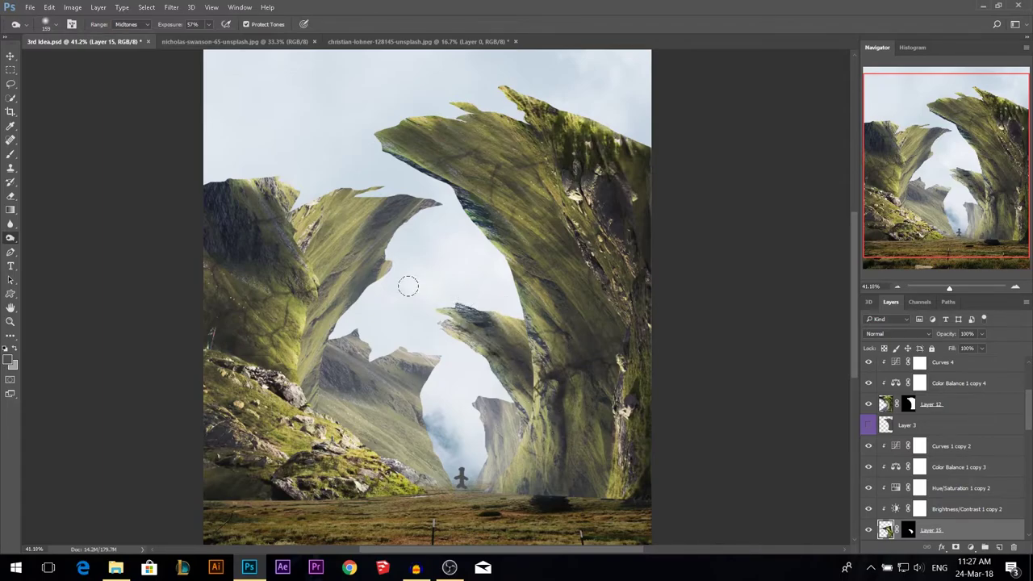
- Select Layer 14, the curved left-hand cliff, and dodge and burn its base, inner edge and tip with a soft brush enlarged to 246 px
key(v)
drag(381, 374, 397, 367)
key(ctrl+z)
mouse_move(361, 282)
mouse_down()
mouse_move(373, 273)
mouse_move(366, 250)
mouse_move(379, 264)
mouse_up()
key(ctrl+z)
key(o)
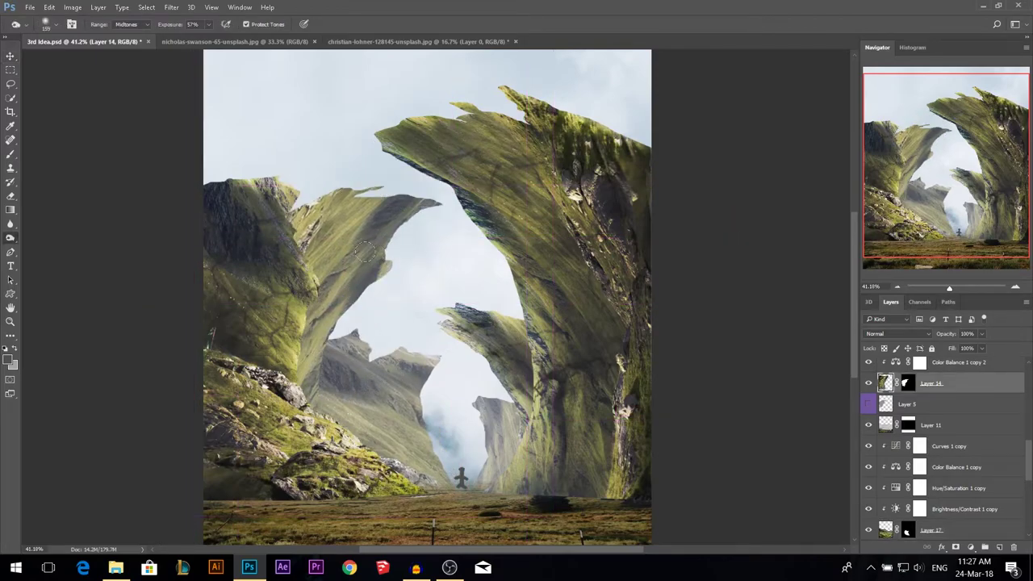
mouse_move(317, 385)
alt+mouse_down()
mouse_move(333, 387)
mouse_move(316, 367)
alt+mouse_up()
mouse_move(311, 405)
alt+mouse_down()
mouse_move(370, 271)
mouse_move(354, 298)
alt+mouse_up()
mouse_move(392, 246)
mouse_down()
mouse_move(359, 298)
mouse_move(384, 238)
mouse_move(426, 184)
mouse_up()
mouse_move(368, 201)
alt+mouse_down()
mouse_move(432, 203)
mouse_move(327, 203)
mouse_move(319, 312)
alt+mouse_up()
drag(331, 250, 316, 217)
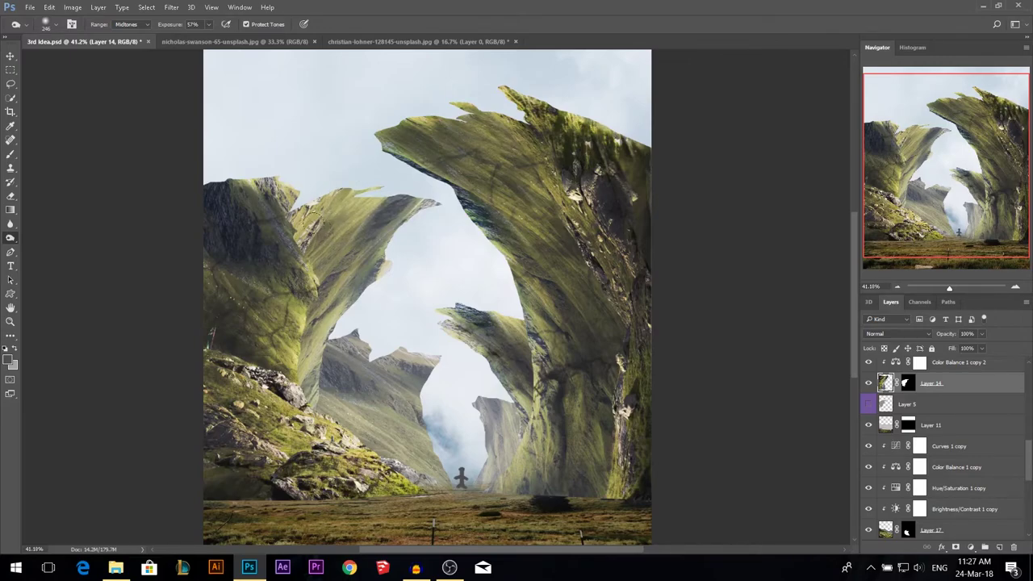
- Burn crack textures across the Layer 14 cliff face with the crack brush at varying sizes, finishing at 348 px
right_click(326, 258)
click(442, 329)
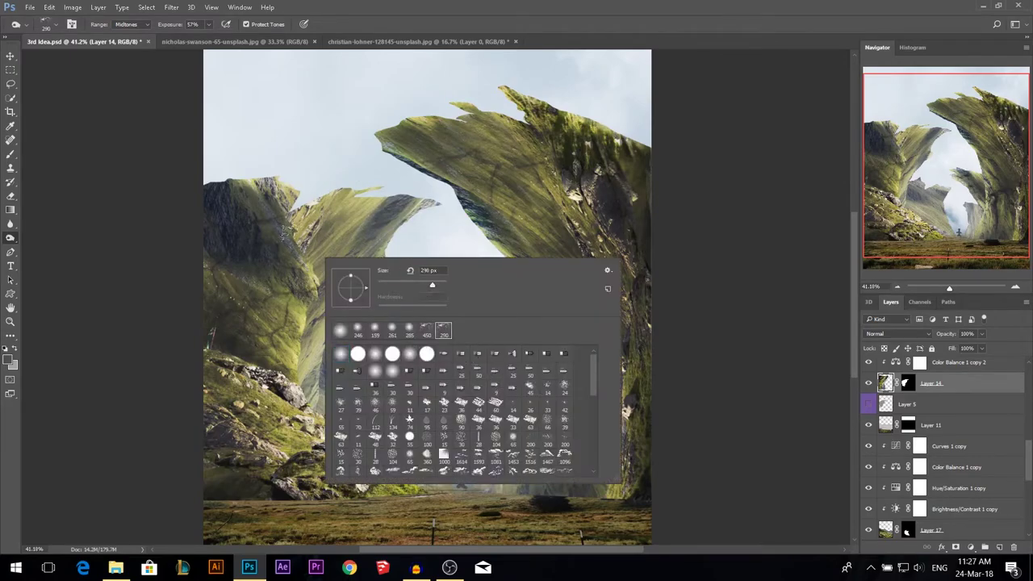
alt+drag(307, 236, 369, 232)
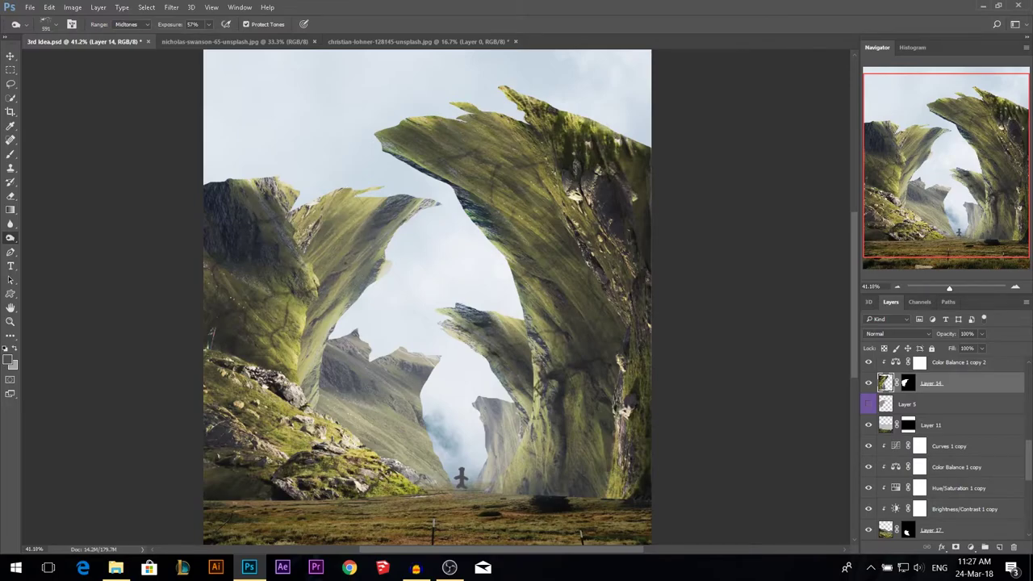
right_click(342, 260)
click(361, 284)
alt+drag(292, 256, 440, 256)
alt+right_click(277, 163)
alt+right_click(438, 299)
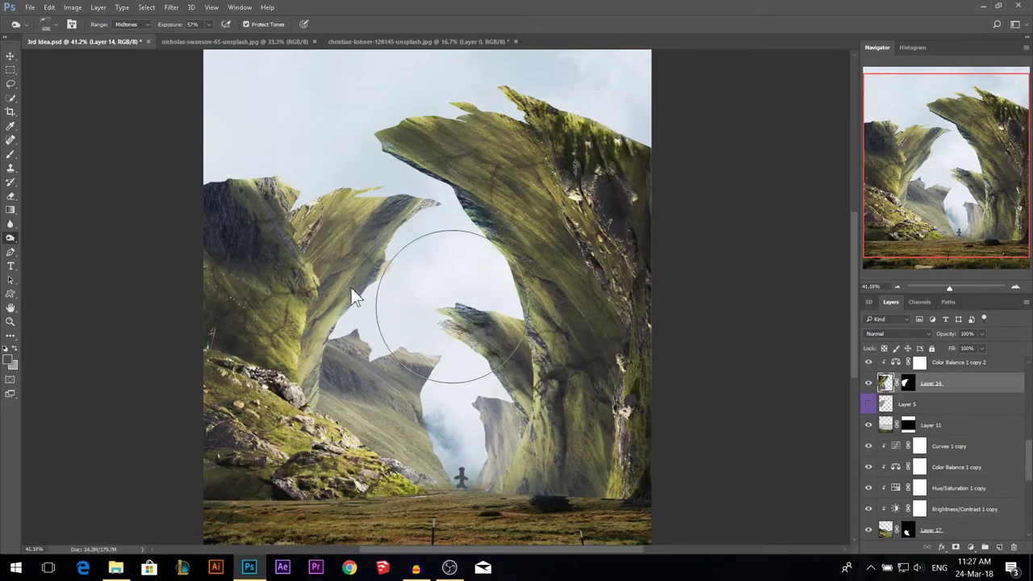
alt+right_click(381, 323)
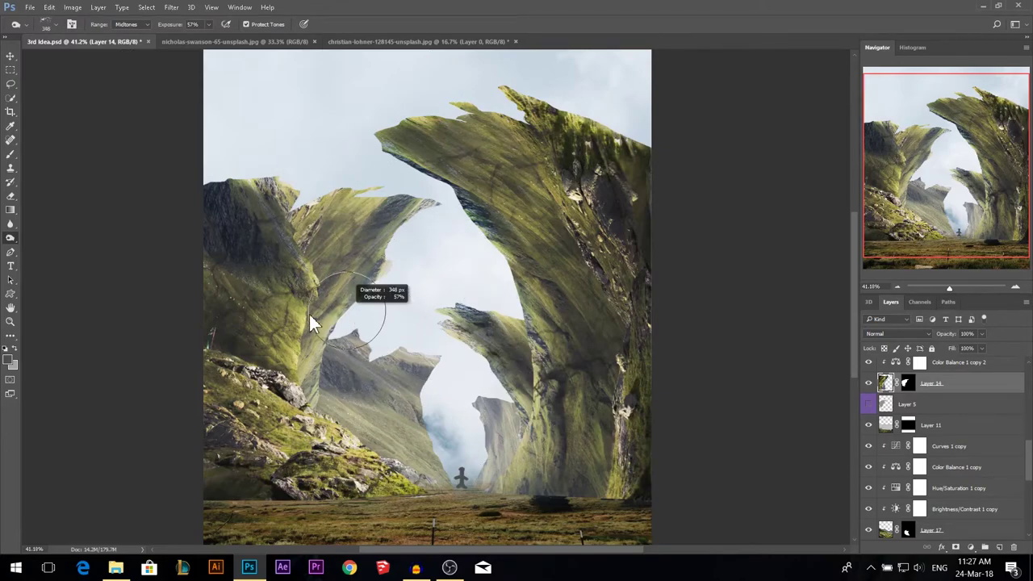
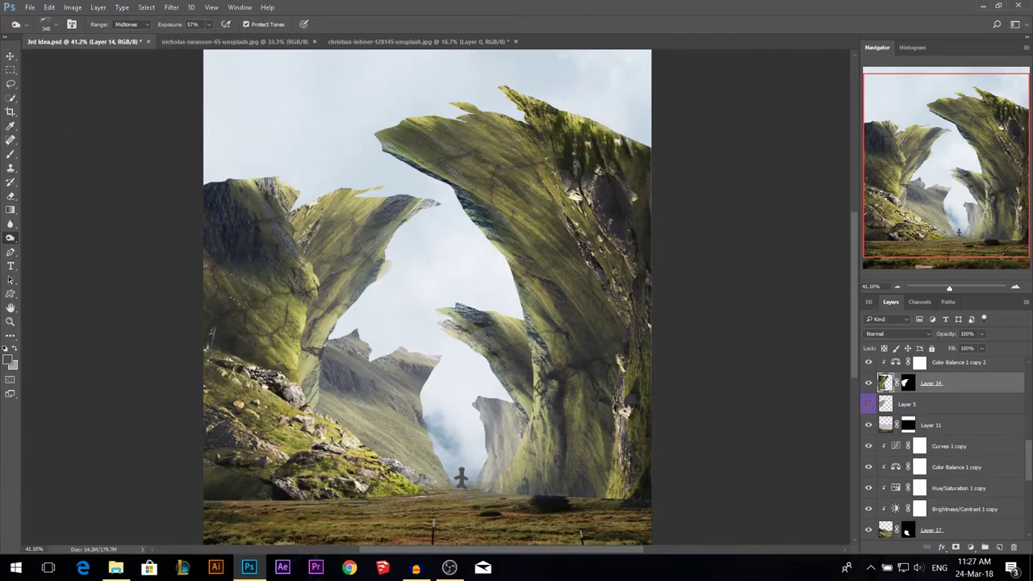
- Select Layer 17, the distant left mountain, and burn crack textures over its slope with the crack brush at 914 px
click(11, 56)
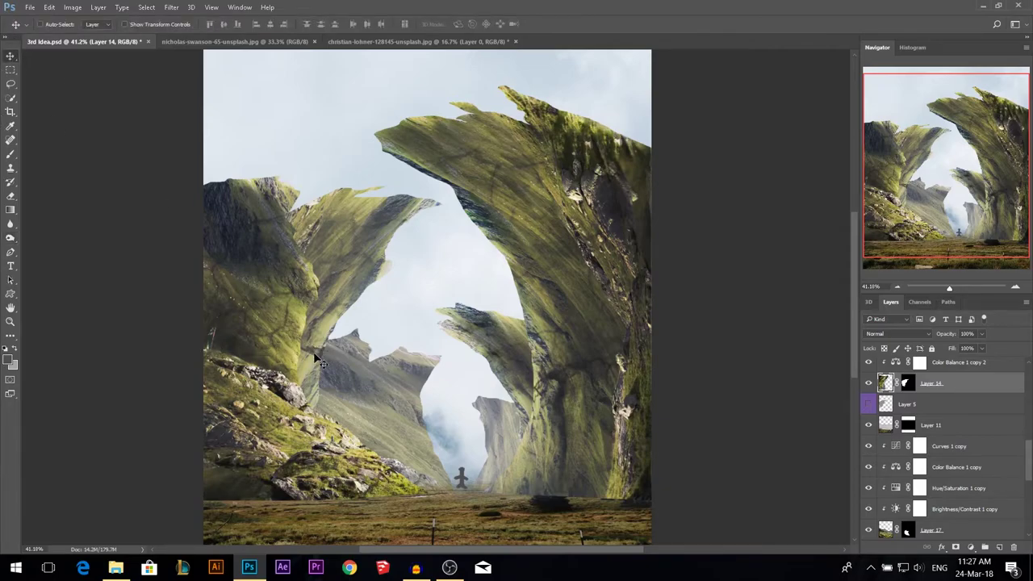
scroll(405, 374, up, 1)
ctrl+click(246, 389)
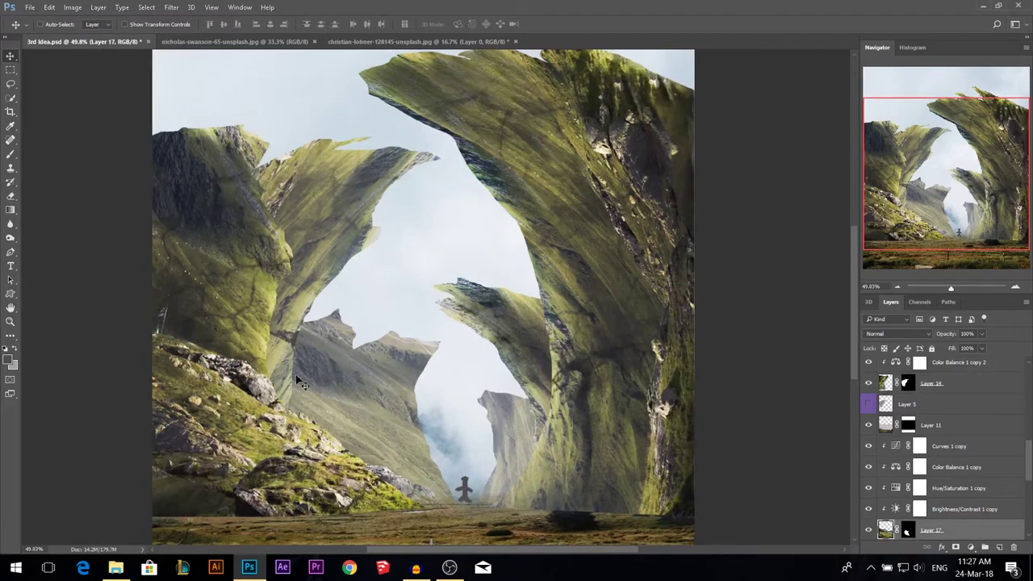
click(10, 238)
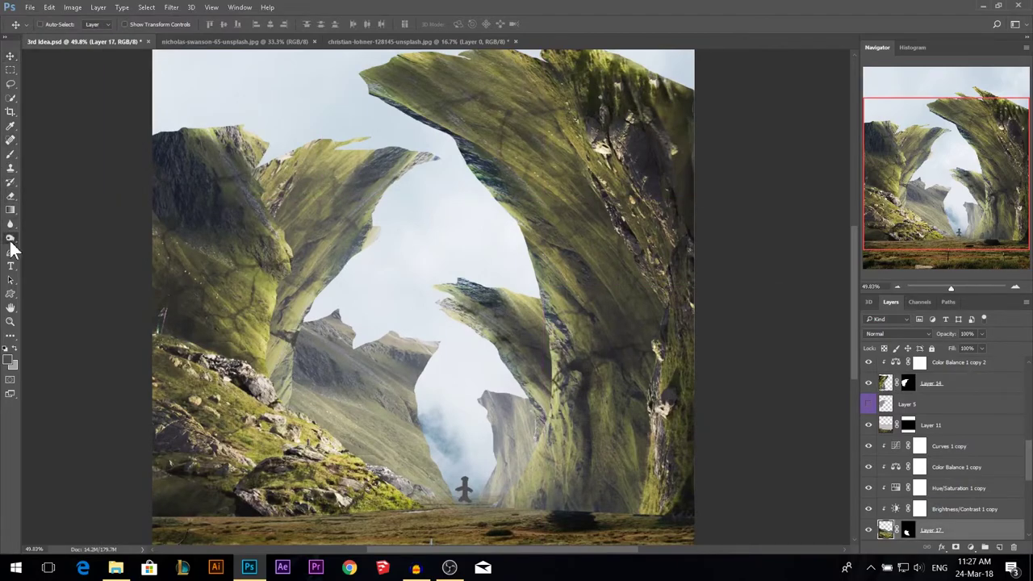
drag(381, 385, 421, 402)
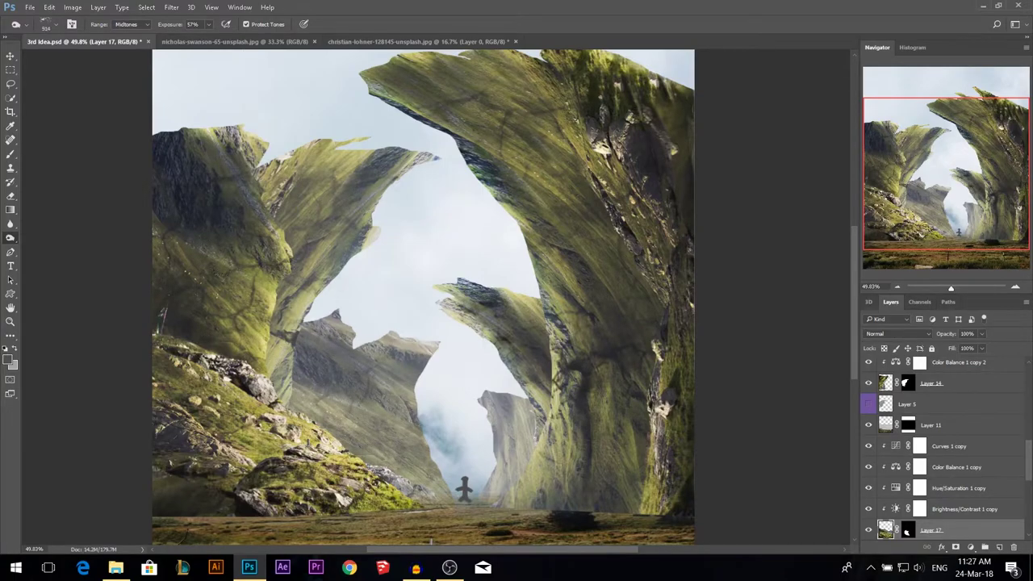
drag(339, 414, 335, 407)
- Switch to a soft round brush at 280 px and dodge highlights along the Layer 17 mountain's peaks and right edge
right_click(459, 373)
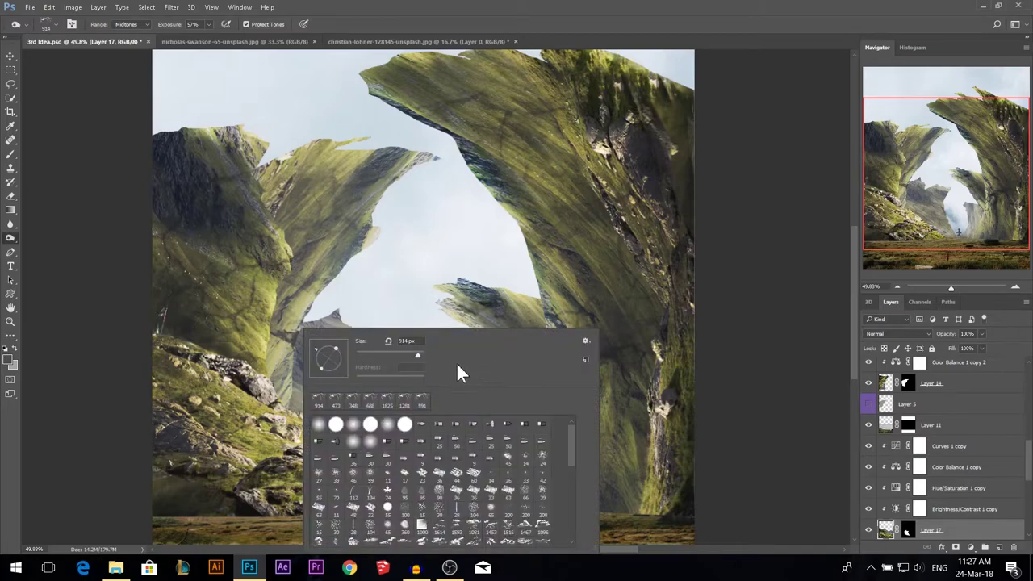
click(367, 437)
drag(278, 300, 224, 301)
drag(451, 464, 391, 453)
drag(411, 458, 452, 459)
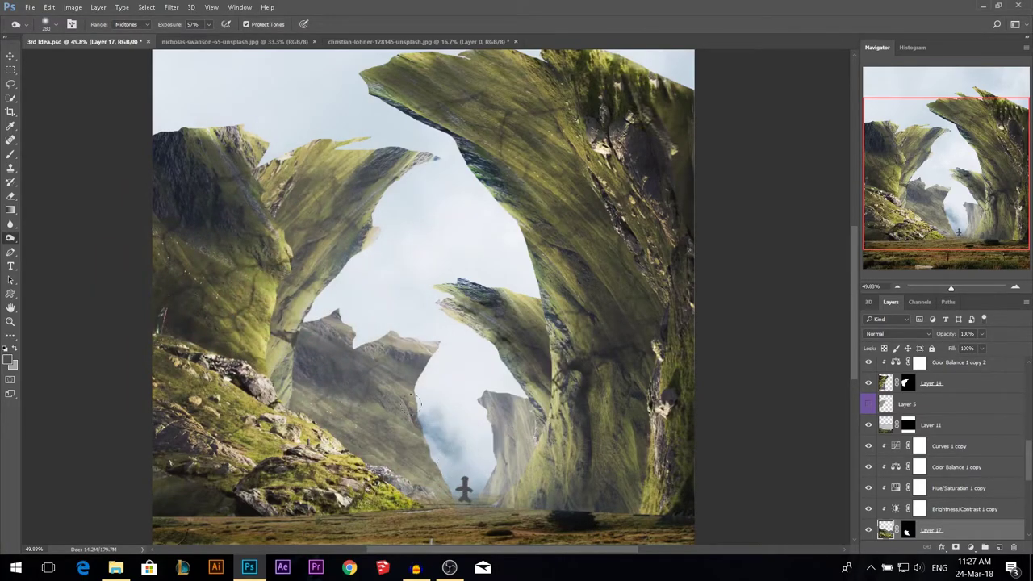
mouse_move(427, 373)
mouse_down()
mouse_move(410, 386)
mouse_move(441, 318)
mouse_up()
drag(433, 438, 440, 481)
drag(407, 352, 393, 334)
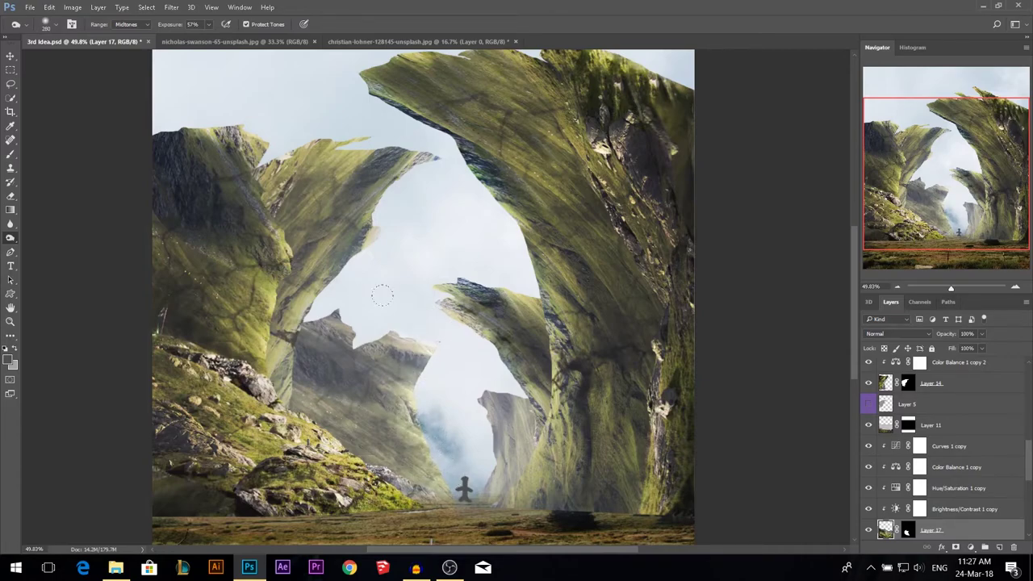
mouse_move(339, 303)
mouse_down()
mouse_move(351, 331)
mouse_move(323, 321)
mouse_up()
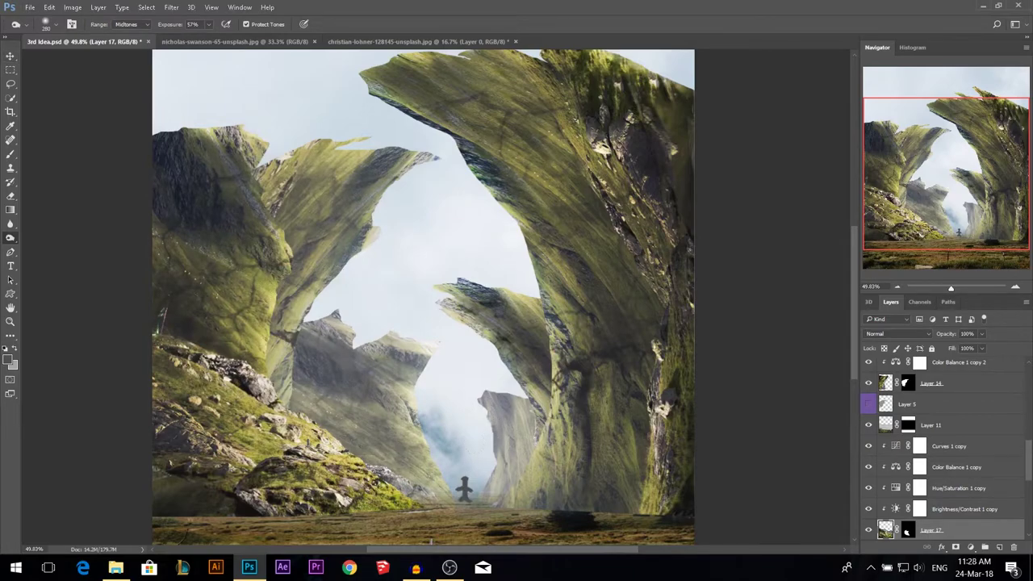
- Select Layer 16, the farthest right cliff, and dodge and burn its edge and face with a soft 228 px brush
key(v)
drag(507, 430, 482, 401)
key(ctrl+z)
key(o)
right_click(576, 416)
click(565, 428)
mouse_move(470, 426)
mouse_down()
mouse_move(455, 436)
mouse_move(479, 439)
mouse_move(475, 411)
mouse_move(470, 427)
mouse_up()
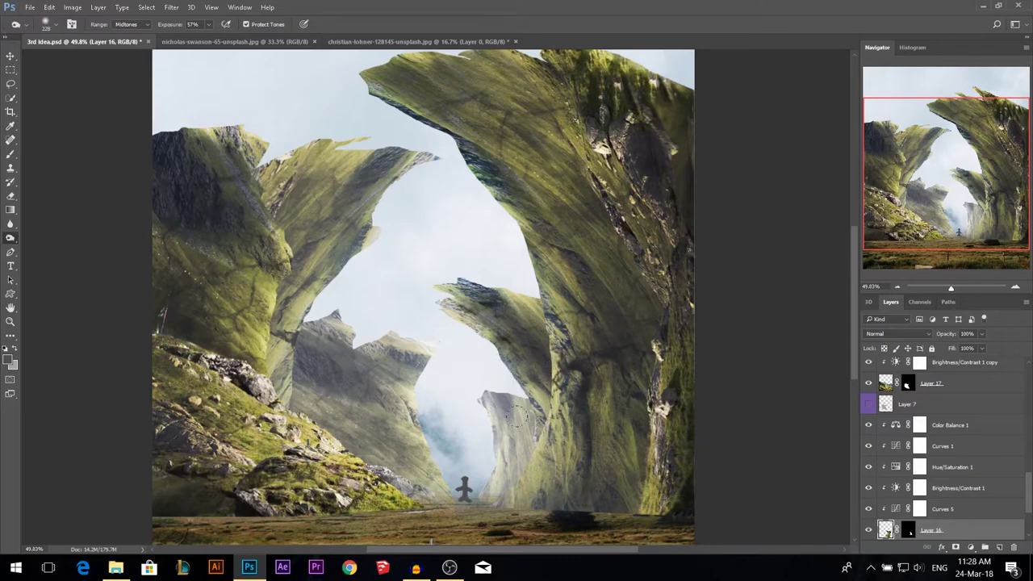
mouse_move(511, 431)
mouse_down()
mouse_move(514, 471)
mouse_move(515, 439)
mouse_up()
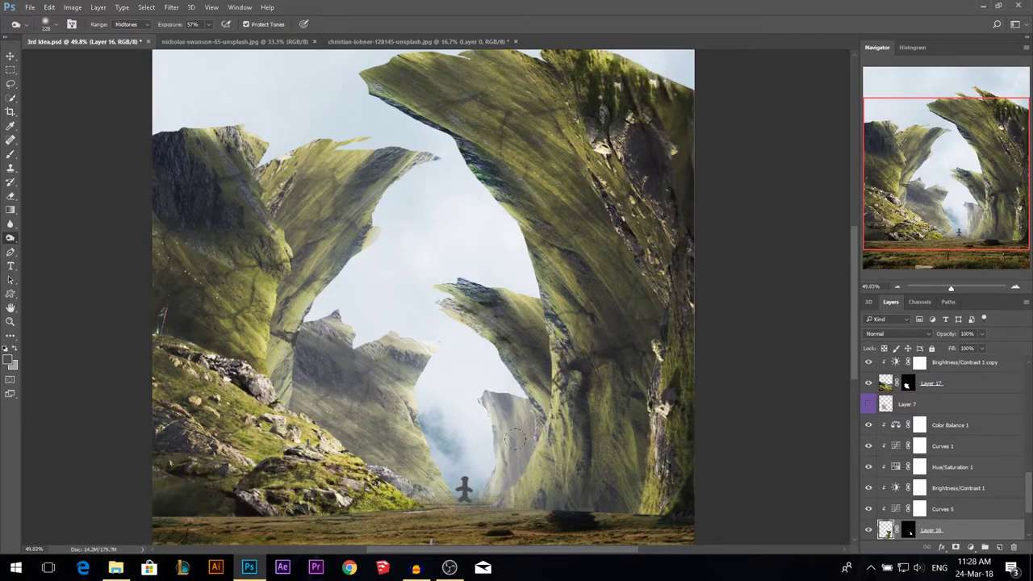
scroll(474, 364, down, 2)
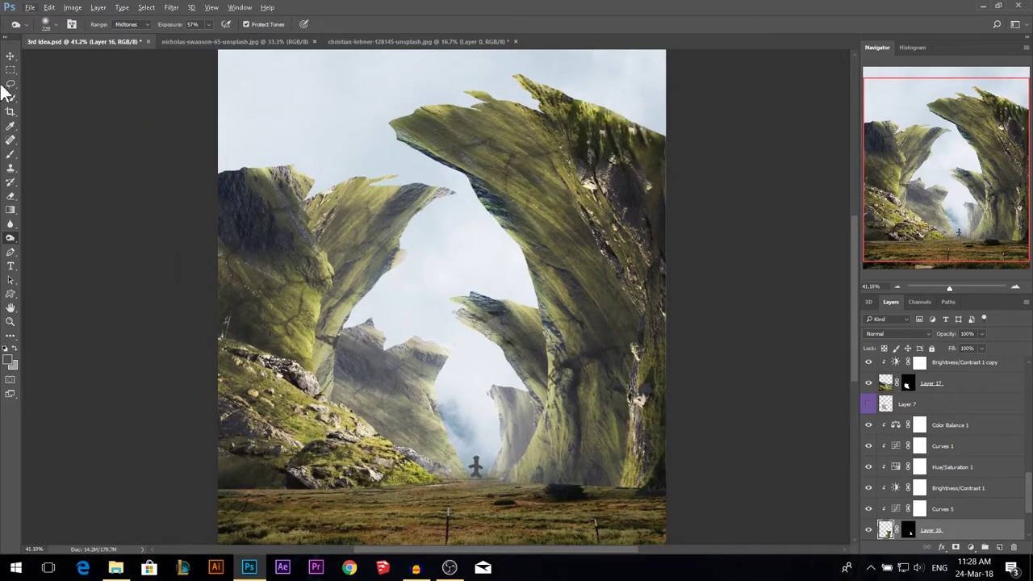
click(10, 56)
scroll(379, 196, down, 2)
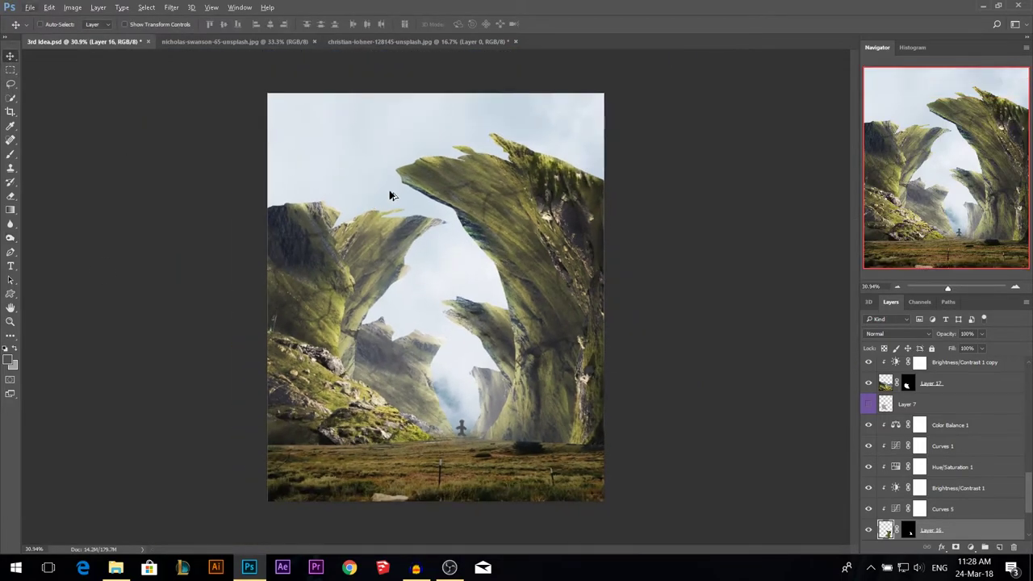
- Add a clipped Curves adjustment to Layer 15, the middle right cliff, and raise its black point slightly to lift the shadows
scroll(412, 355, up, 1)
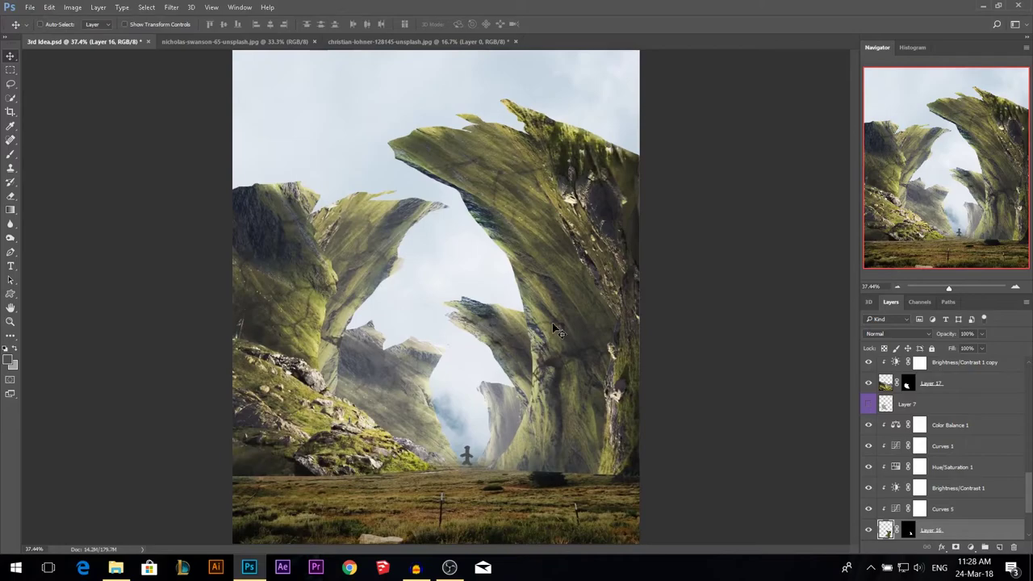
scroll(517, 297, down, 1)
scroll(517, 372, up, 1)
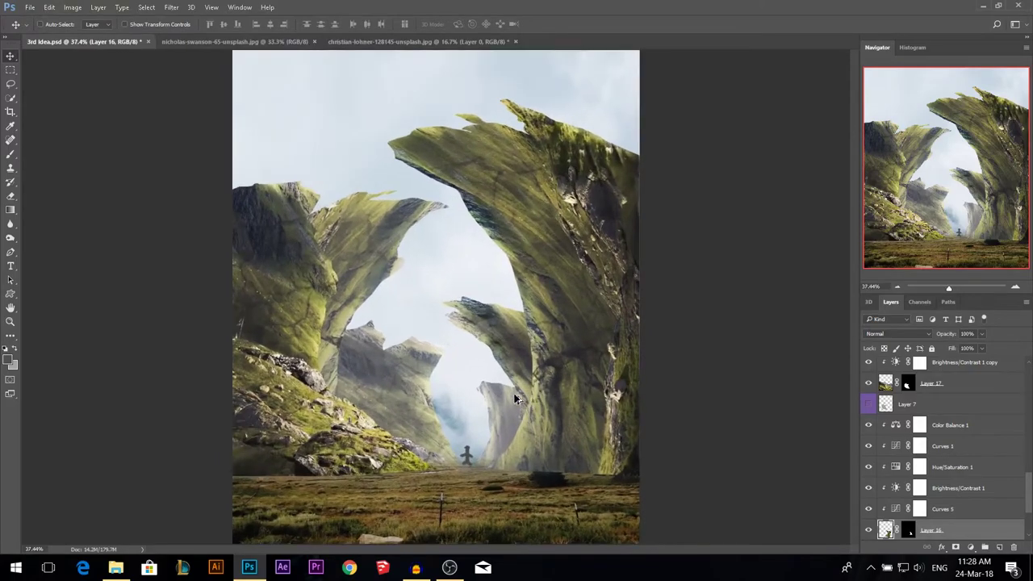
ctrl+click(505, 336)
scroll(920, 416, up, 1)
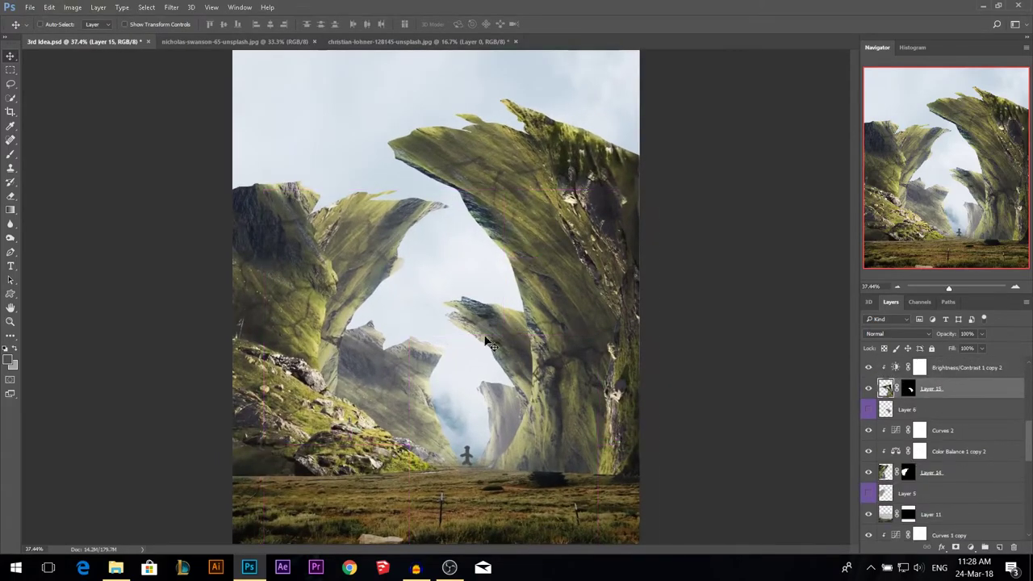
click(971, 548)
click(963, 367)
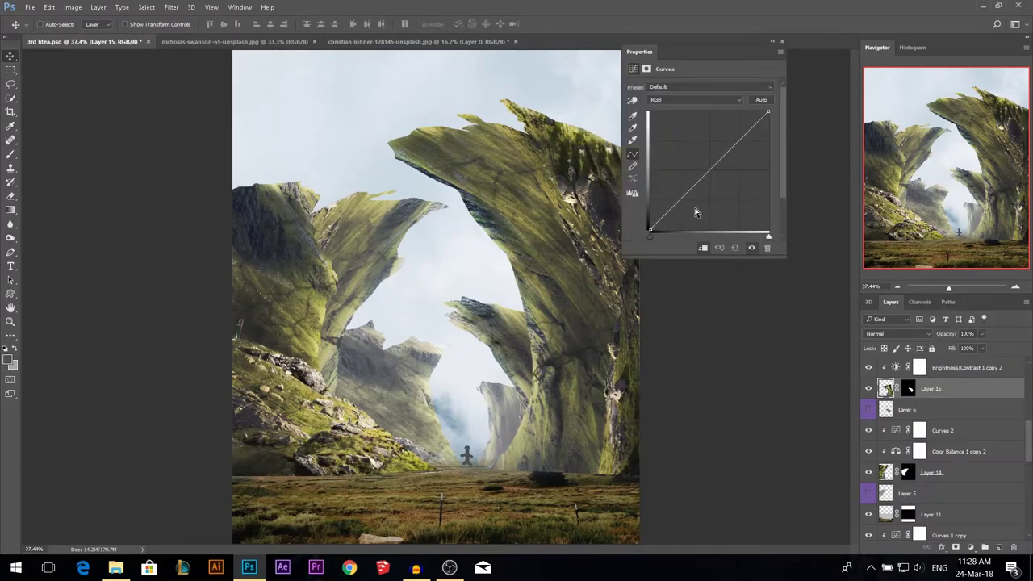
drag(651, 227, 649, 218)
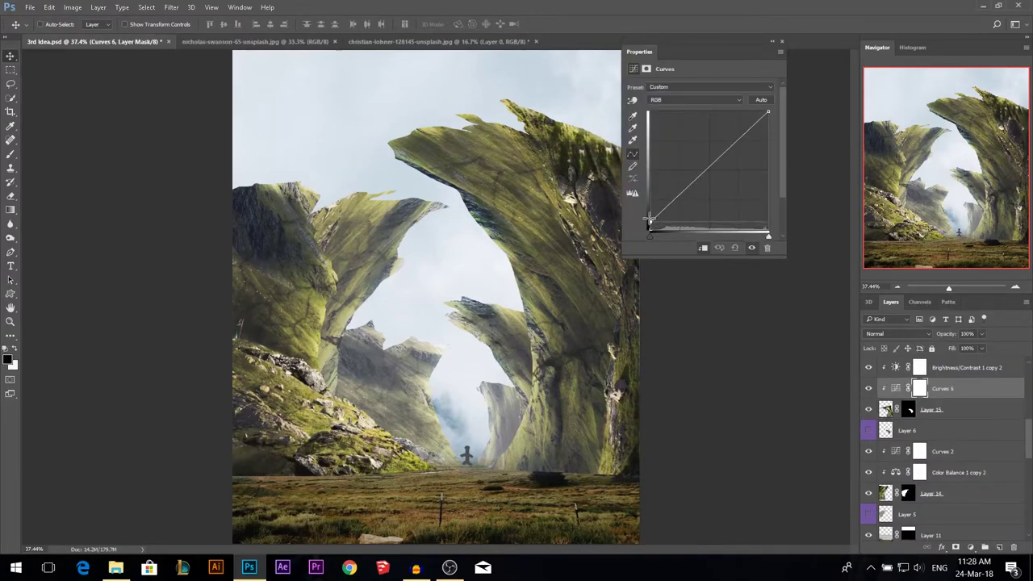
click(782, 42)
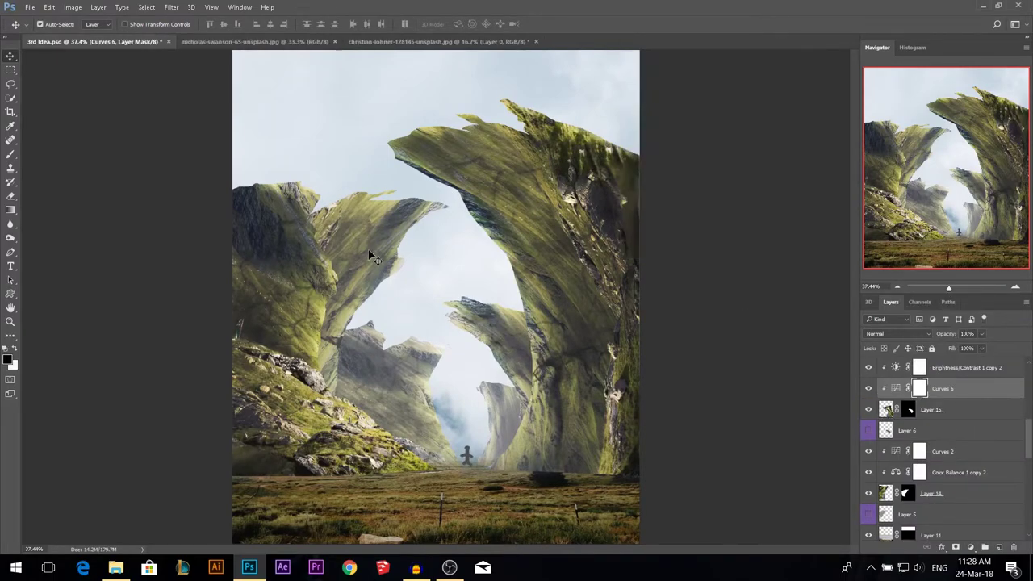
- Add a clipped Curves adjustment to Layer 14, the curved left cliff, and raise its black point slightly
click(369, 253)
click(971, 548)
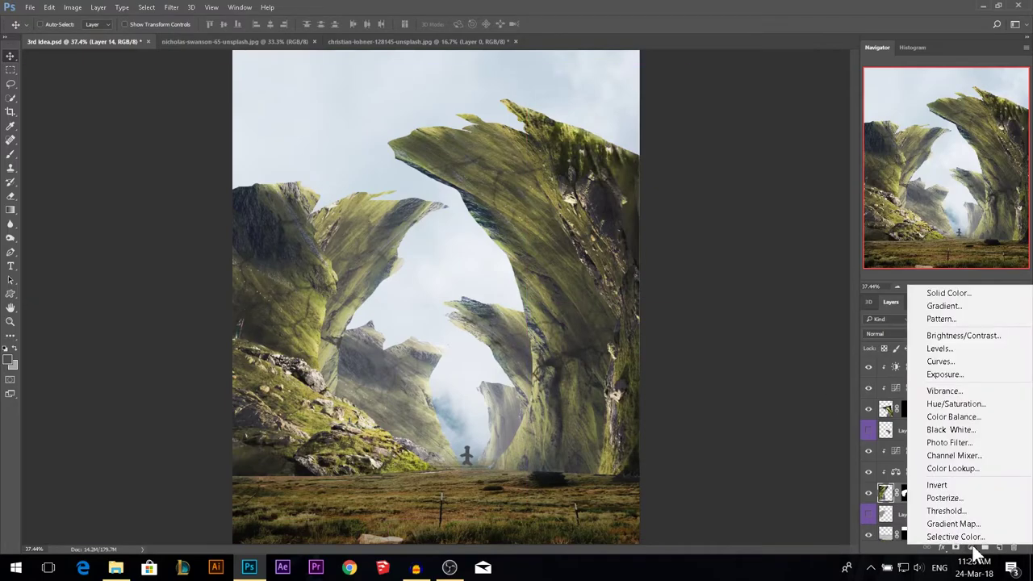
click(941, 362)
drag(653, 227, 649, 219)
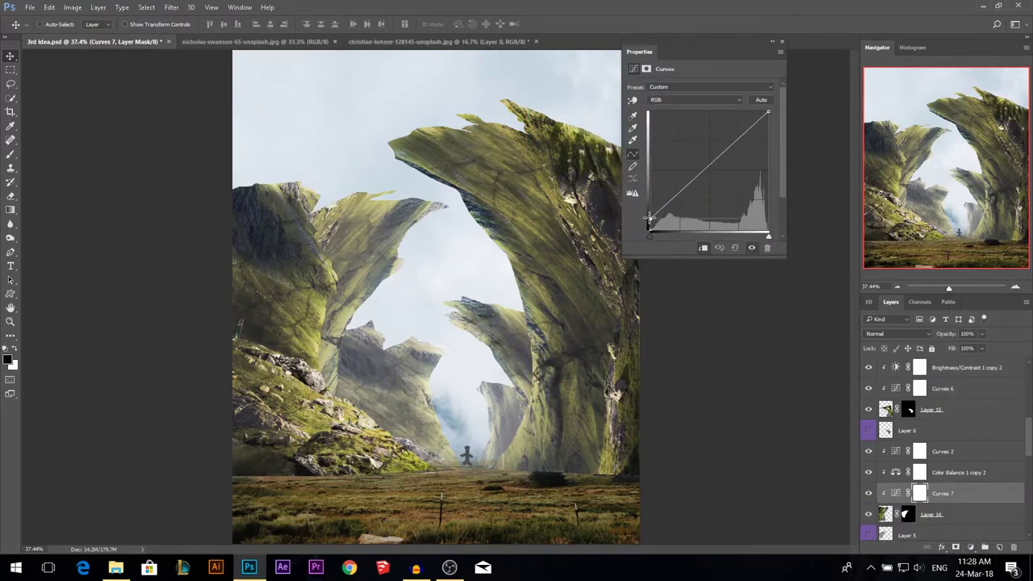
click(781, 41)
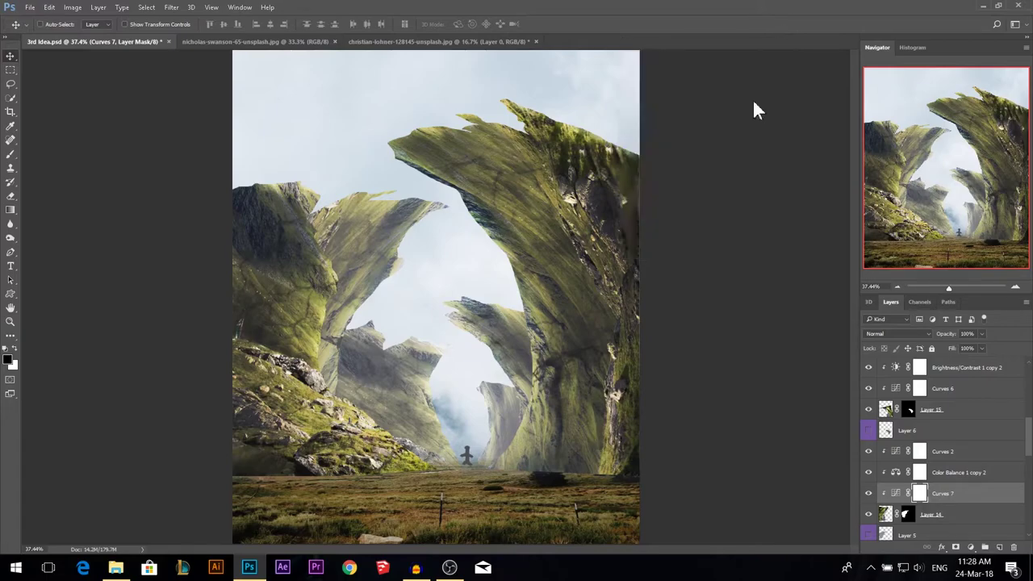
- Add a clipped Curves adjustment to Layer 17, the distant left mountain, raising the black point and lowering the white point slightly
ctrl+click(397, 372)
click(970, 547)
click(946, 375)
drag(649, 229, 649, 222)
drag(770, 115, 769, 118)
click(782, 42)
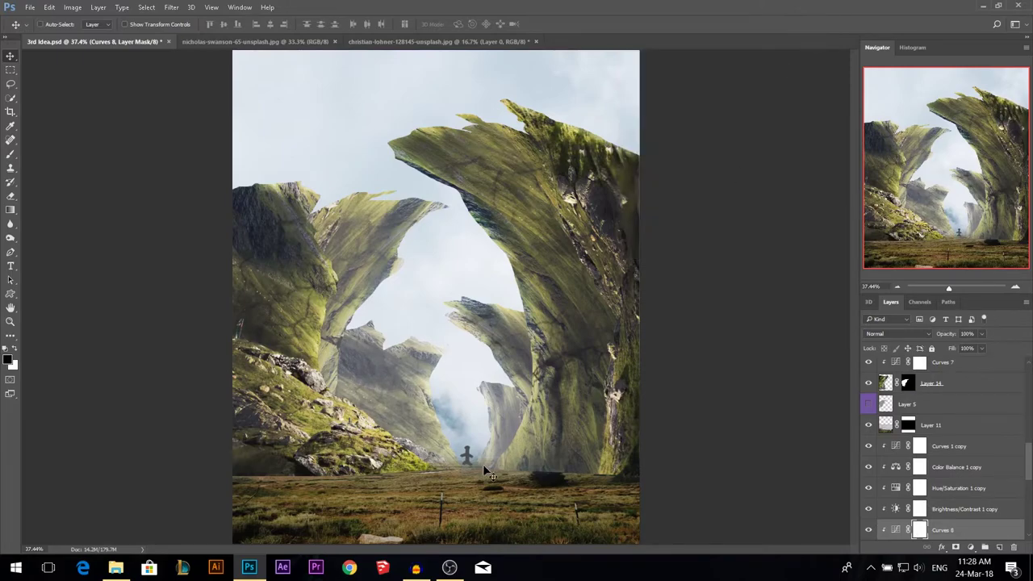
- Add a clipped Curves adjustment to Layer 16, the farthest right cliff, raising the black point and lowering the white point slightly
ctrl+click(505, 419)
click(971, 547)
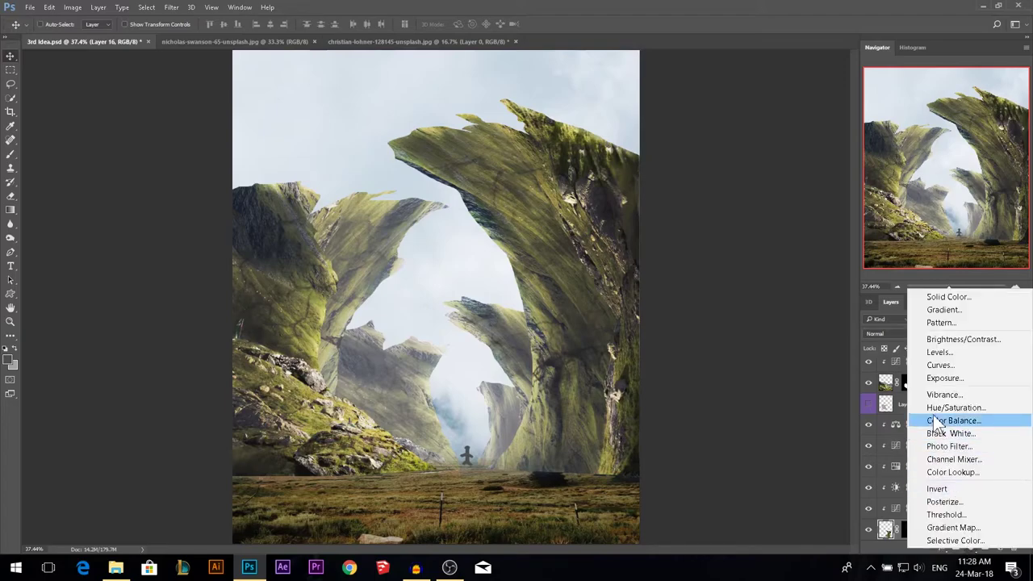
click(946, 363)
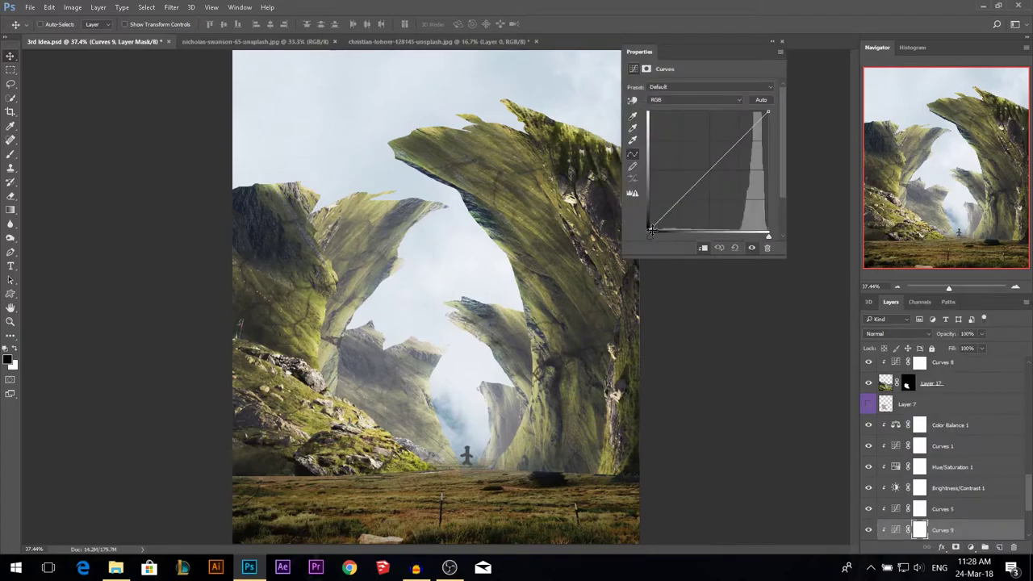
drag(651, 229, 651, 217)
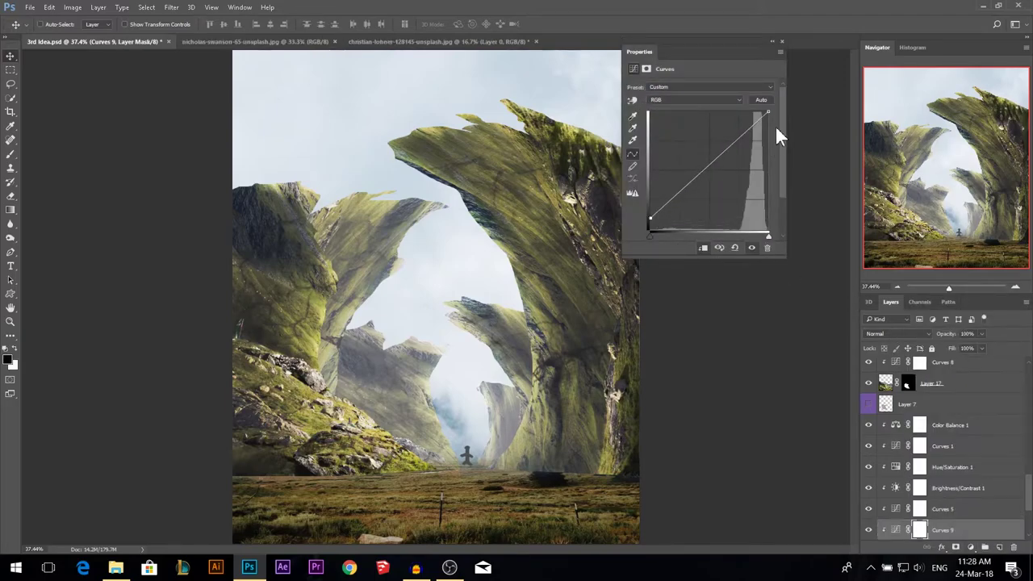
drag(772, 113, 773, 118)
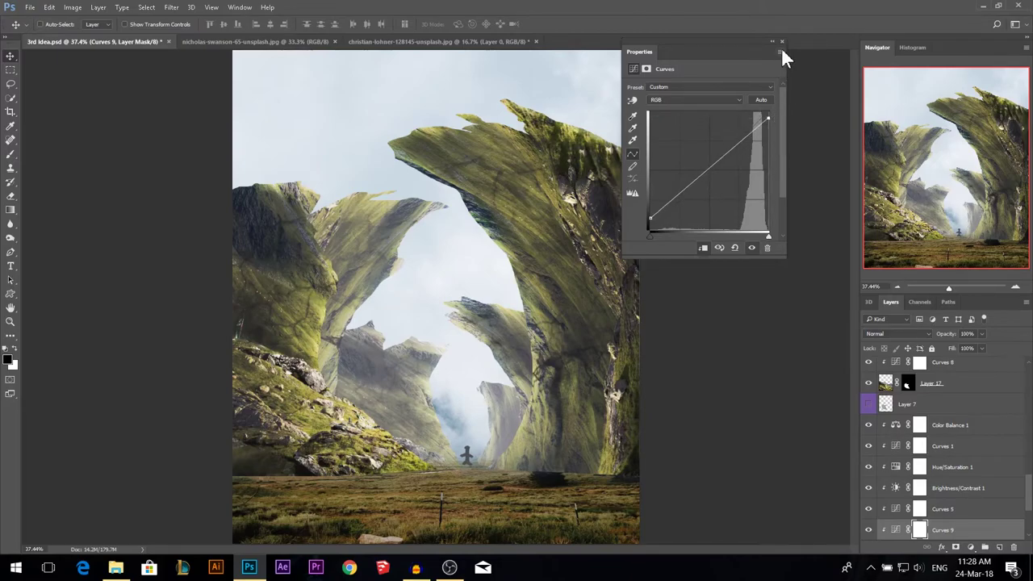
click(780, 41)
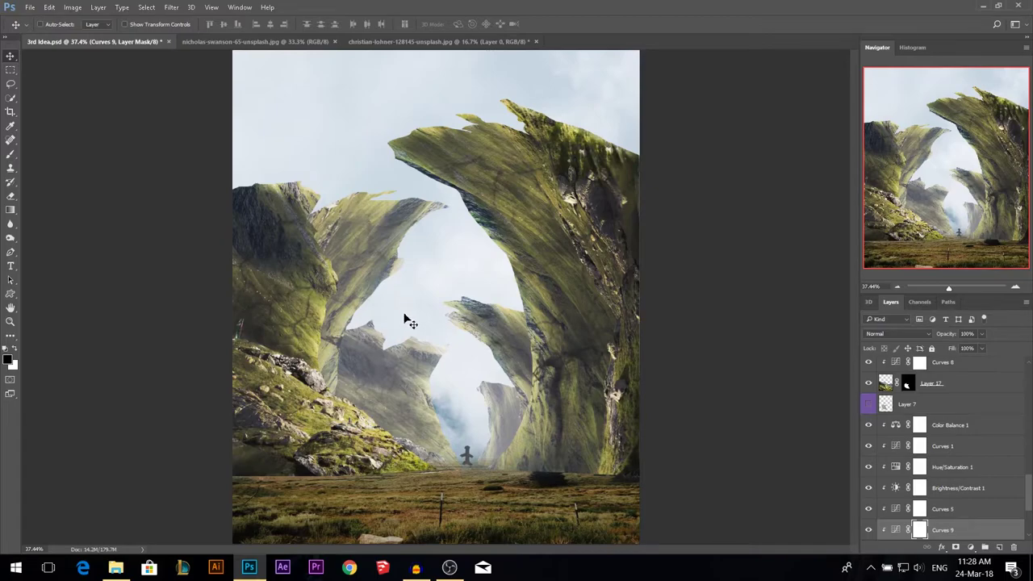
- Add a clipped Hue/Saturation adjustment to the left foreground rock layer, Layer 13, with saturation at -21
scroll(410, 405, down, 1)
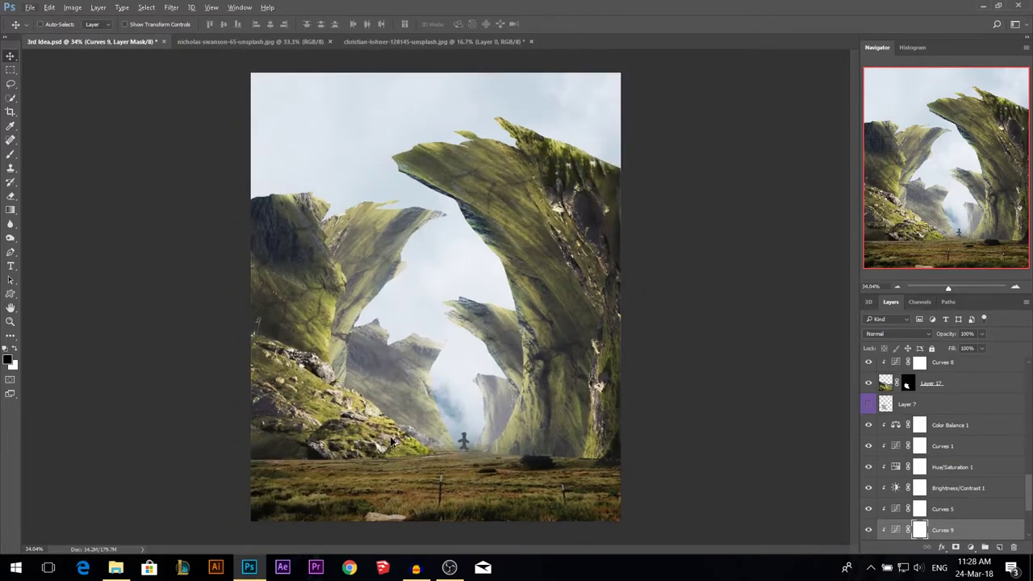
ctrl+click(382, 450)
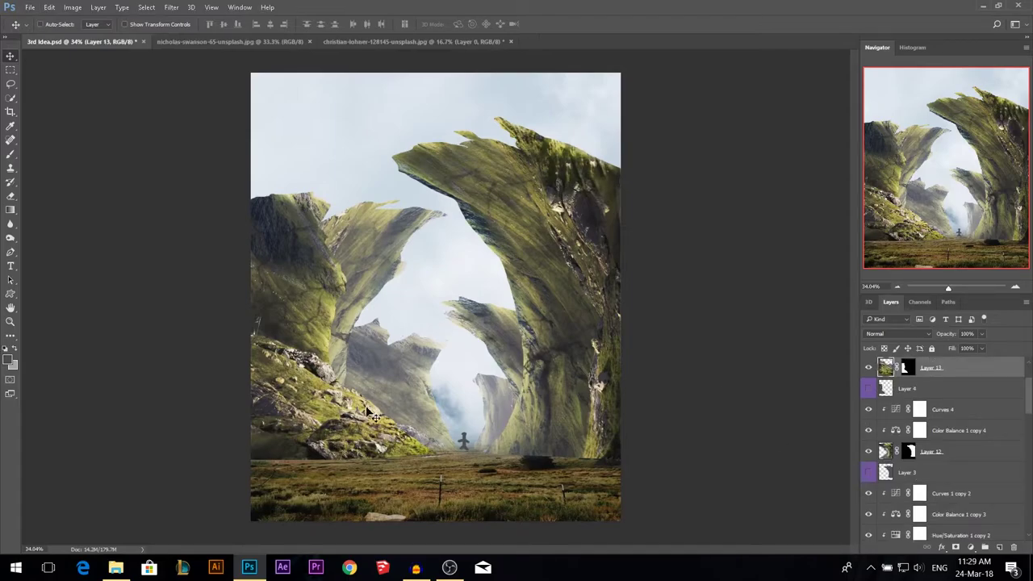
click(972, 550)
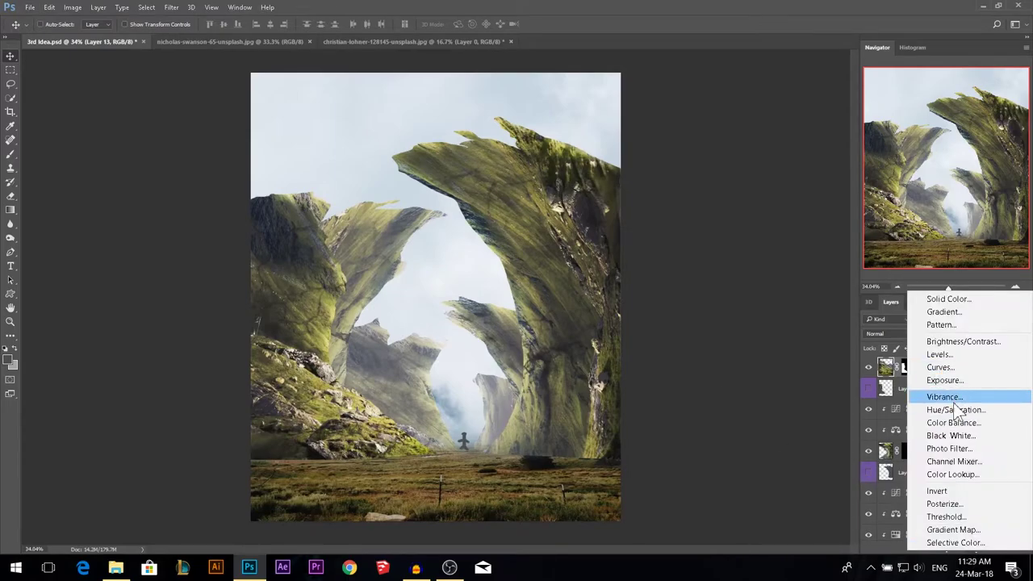
click(908, 415)
click(685, 146)
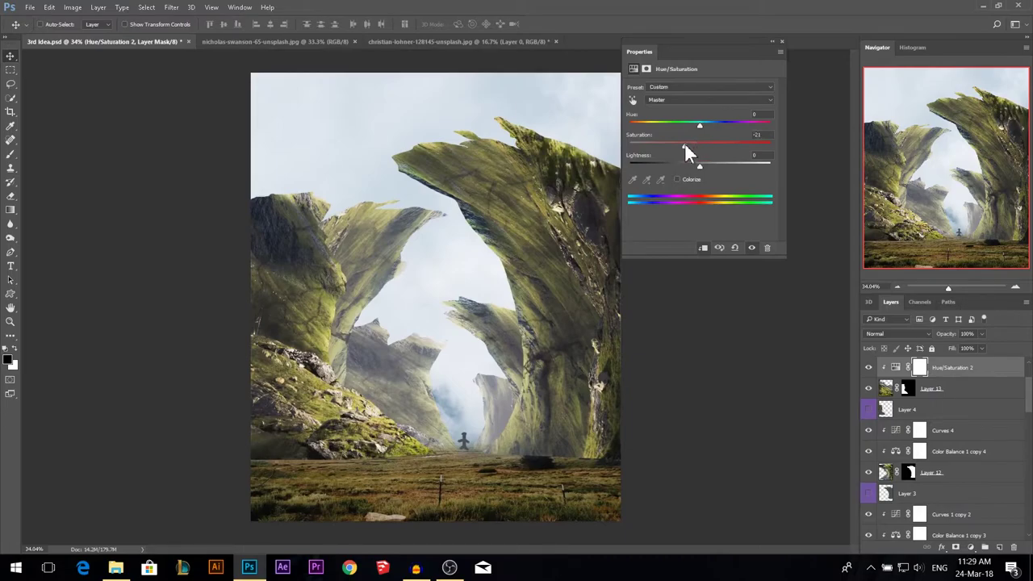
click(781, 42)
- Add a clipped Hue/Saturation adjustment to the large right cliff, Layer 12, with saturation at -15
click(1009, 473)
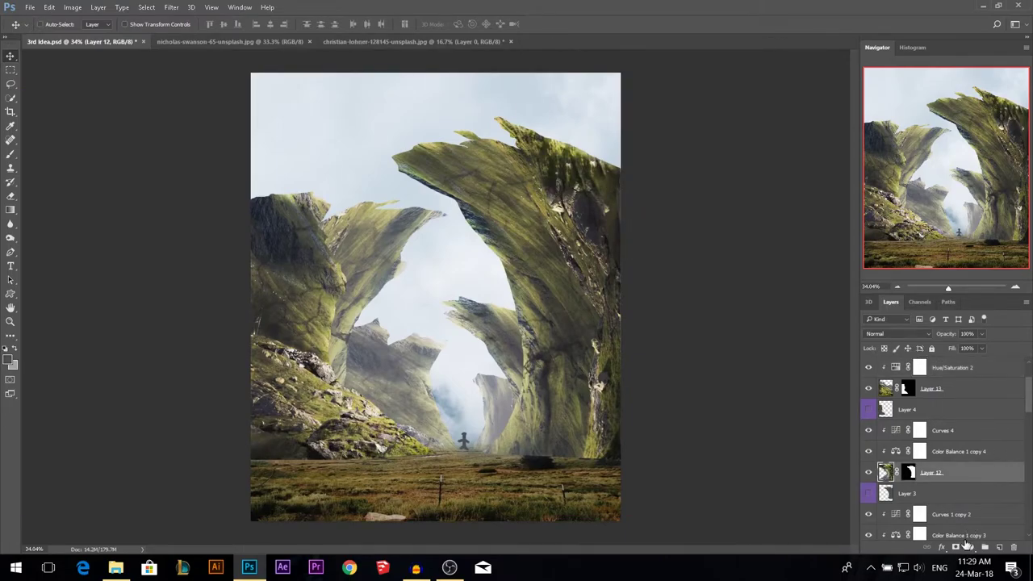
click(971, 548)
click(910, 398)
drag(684, 146, 690, 145)
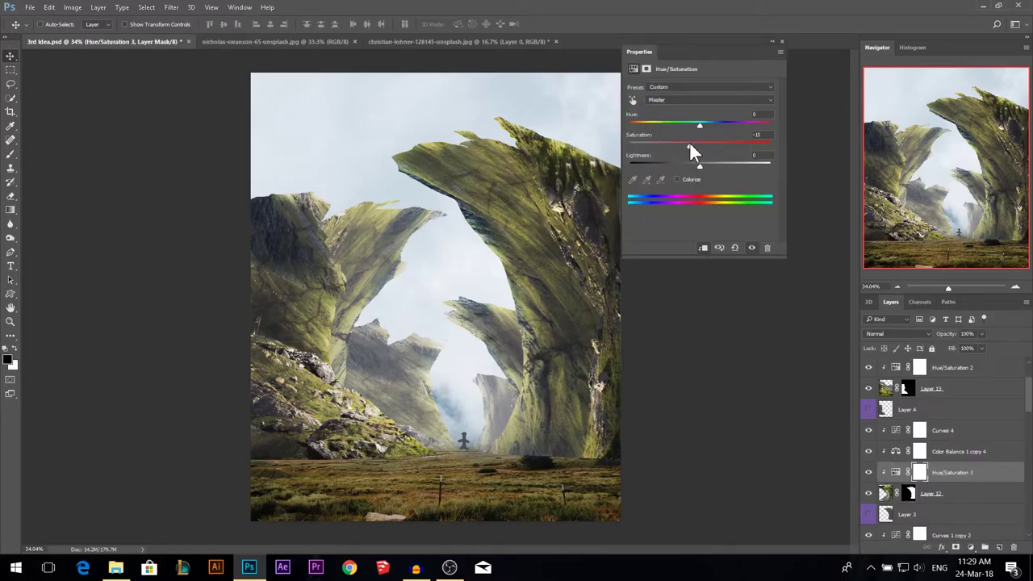
click(781, 42)
- Add a Hue/Saturation adjustment above the grass ground, Layer 11, and shift the hue slightly towards green
scroll(384, 397, up, 1)
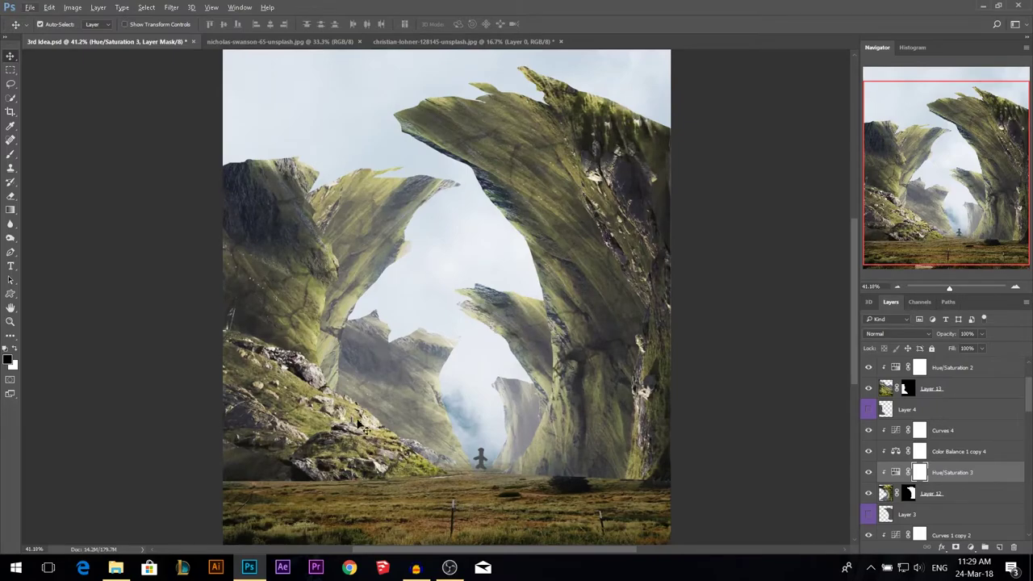
click(476, 498)
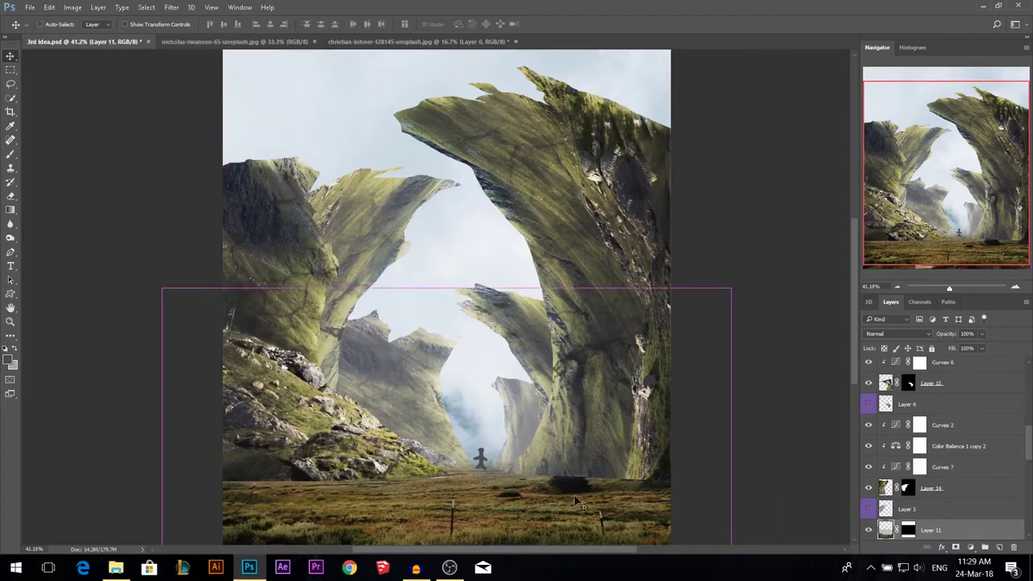
click(970, 547)
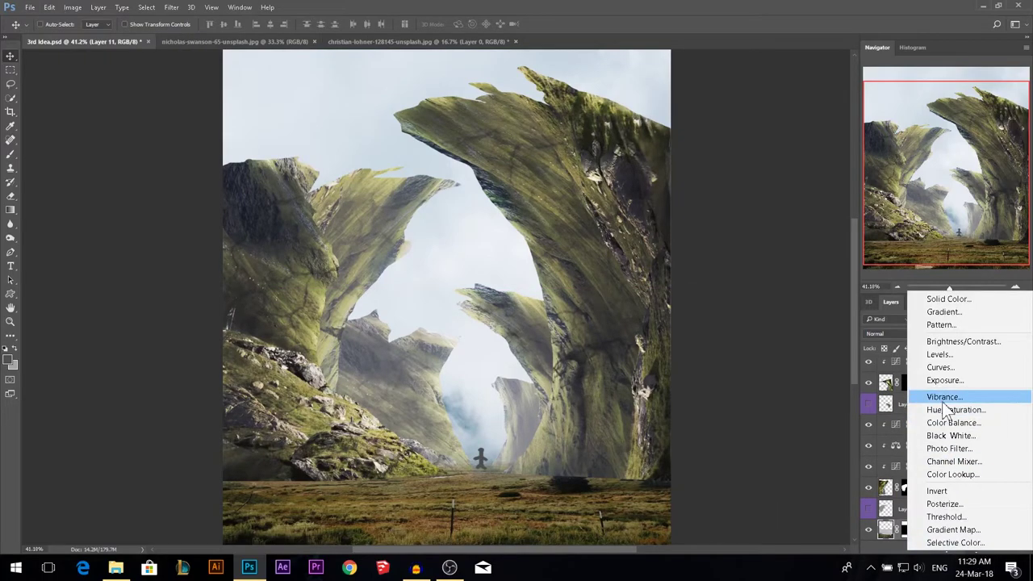
click(946, 408)
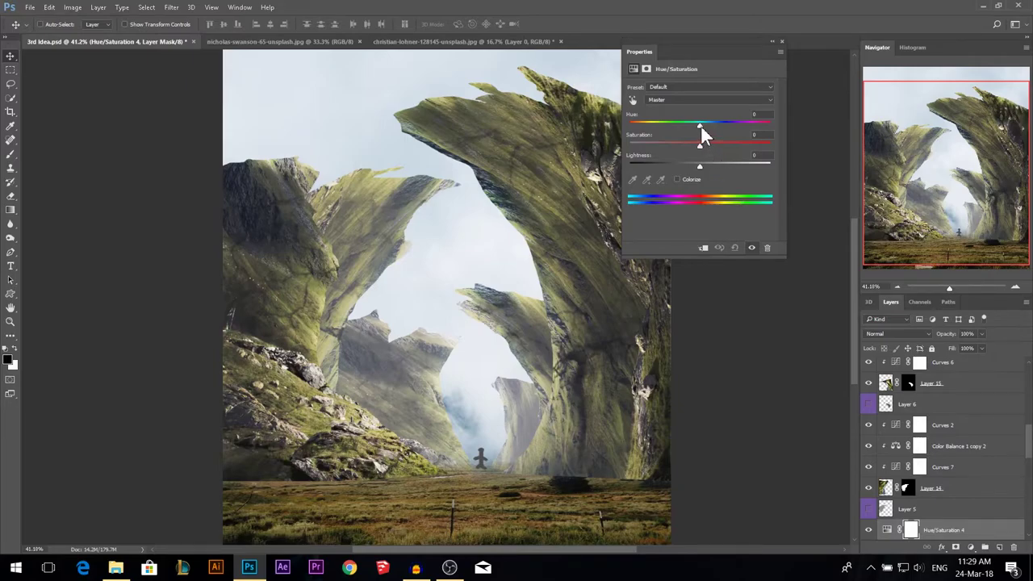
drag(702, 126, 706, 131)
click(782, 41)
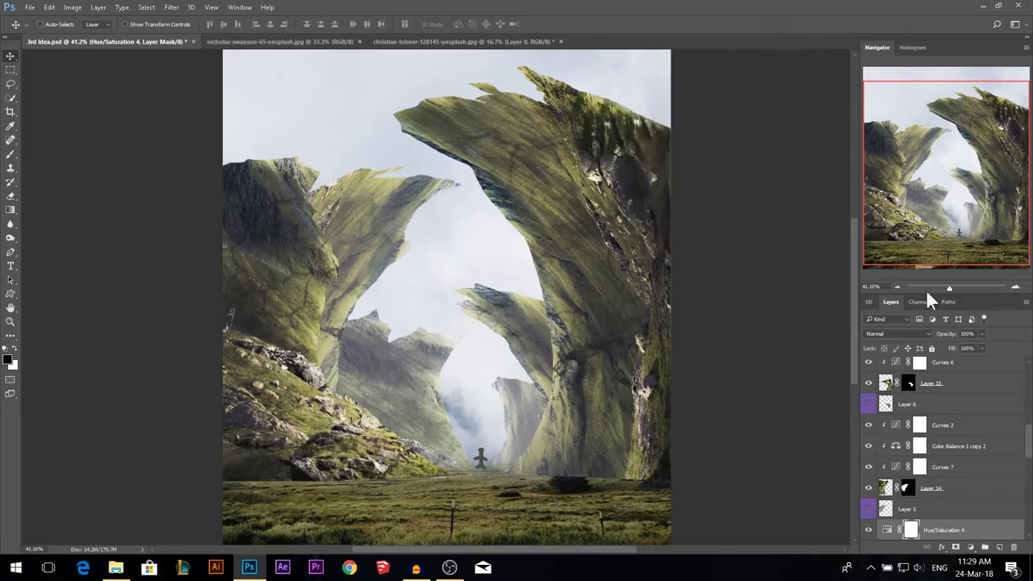
- Choose the cloud-like 771 px brush preset for the Brush tool
scroll(936, 410, down, 6)
scroll(937, 410, up, 5)
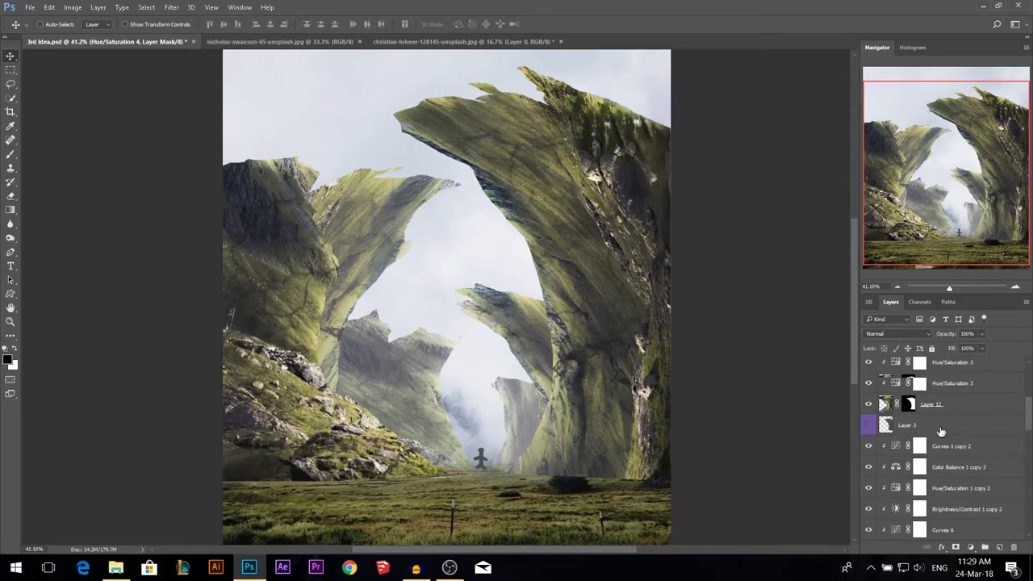
key(b)
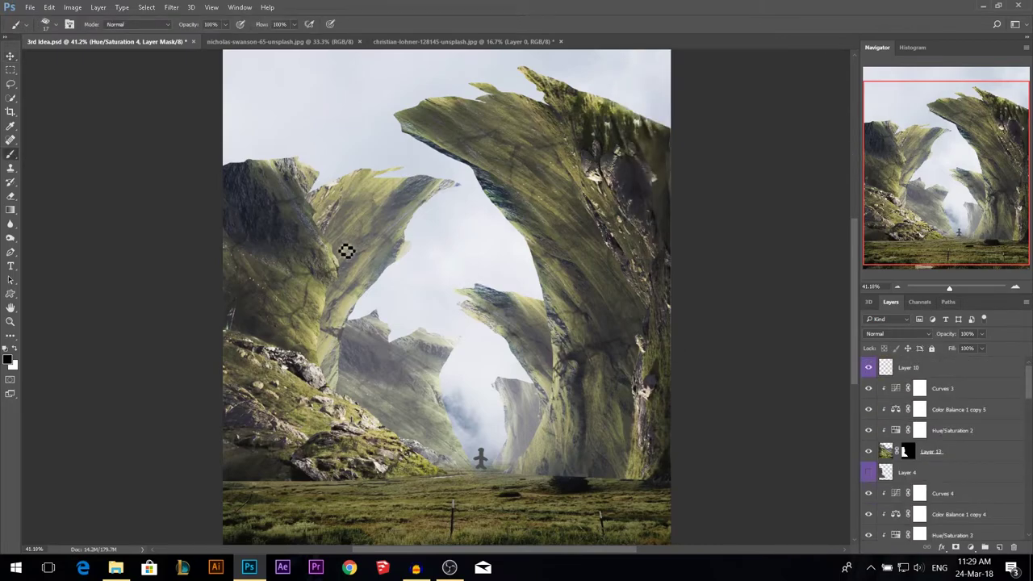
right_click(406, 213)
scroll(603, 349, down, 6)
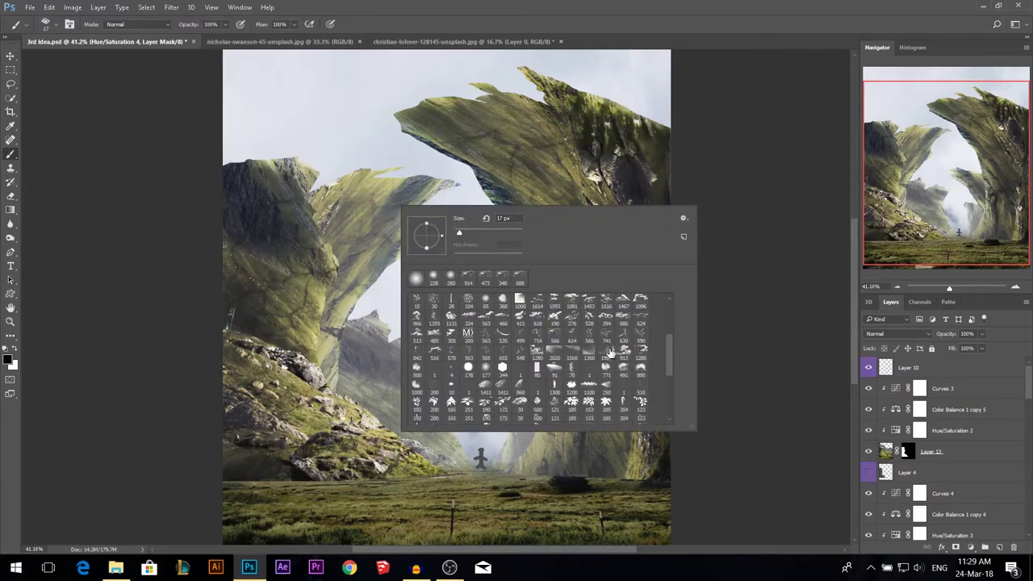
click(608, 344)
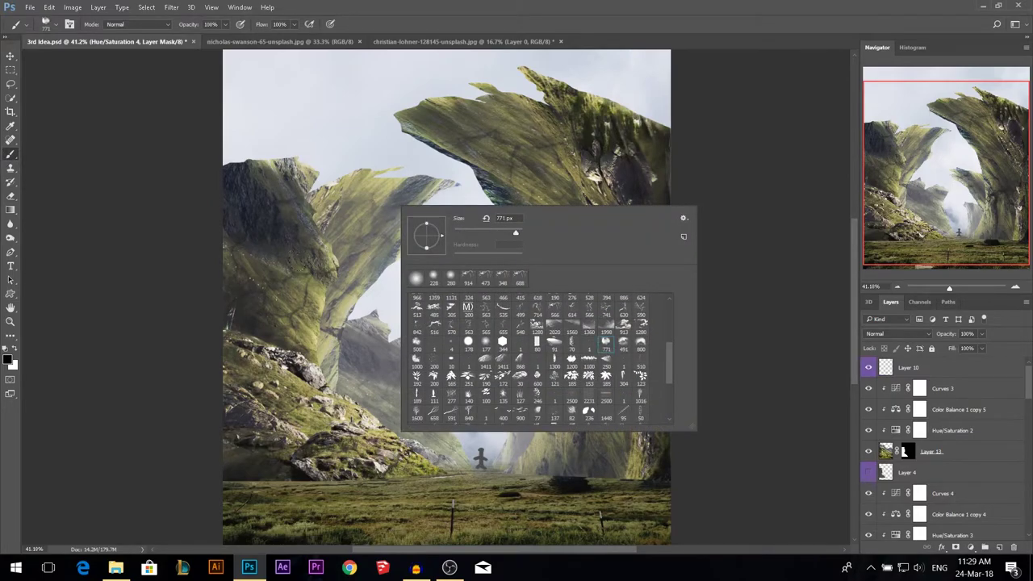
- Set the foreground colour to the pale blue dfeef1
click(7, 360)
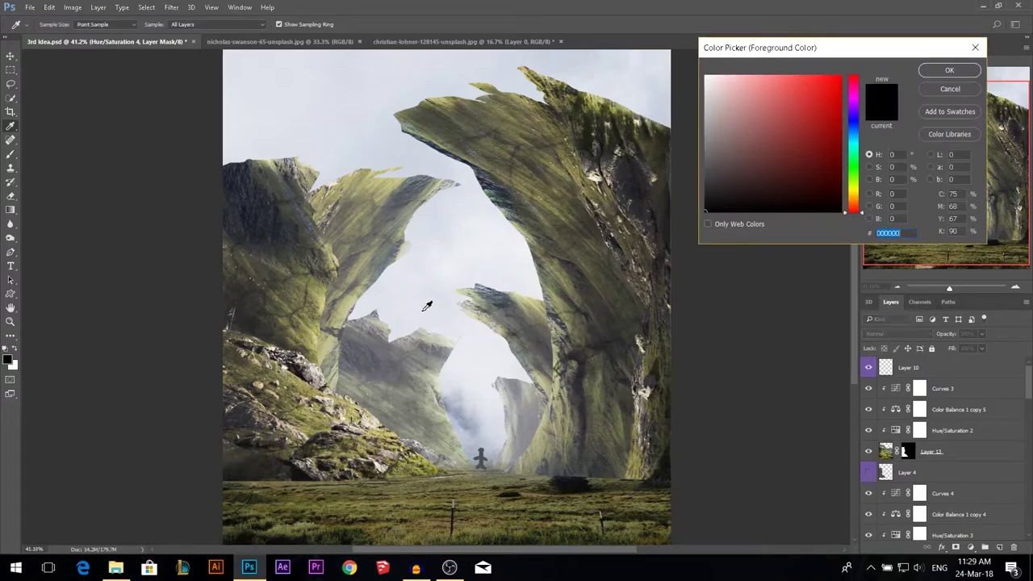
click(423, 311)
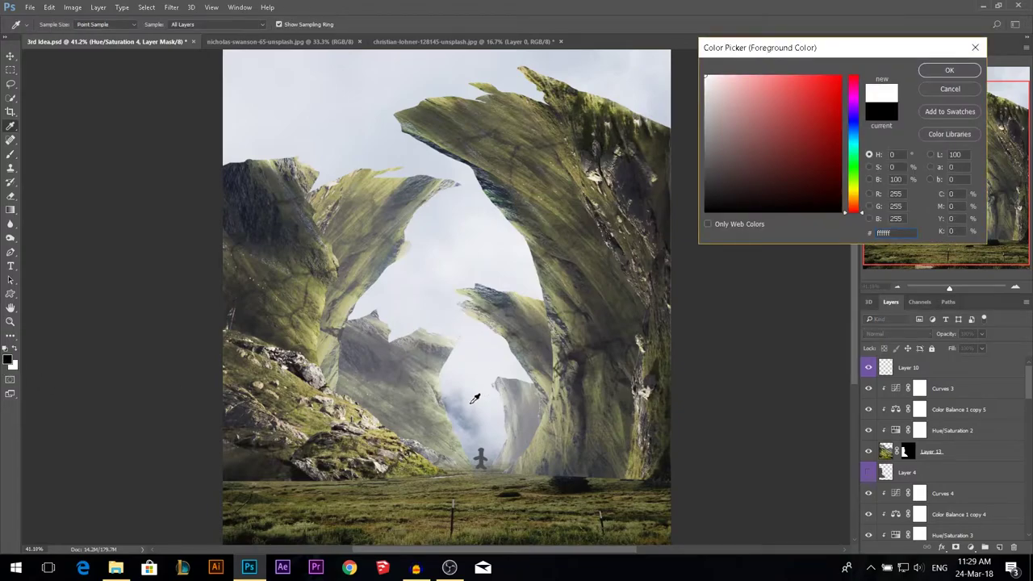
click(853, 140)
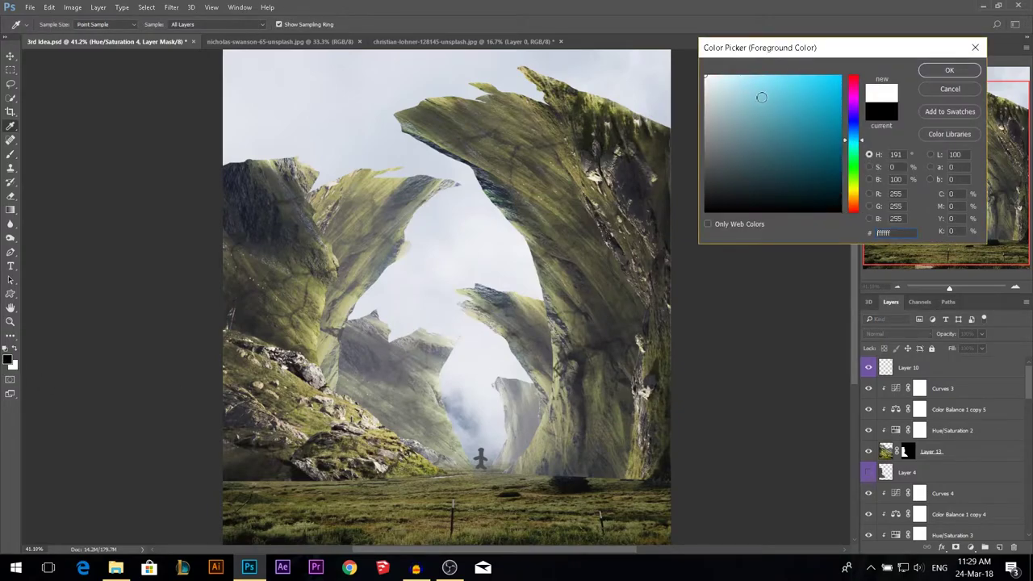
click(716, 82)
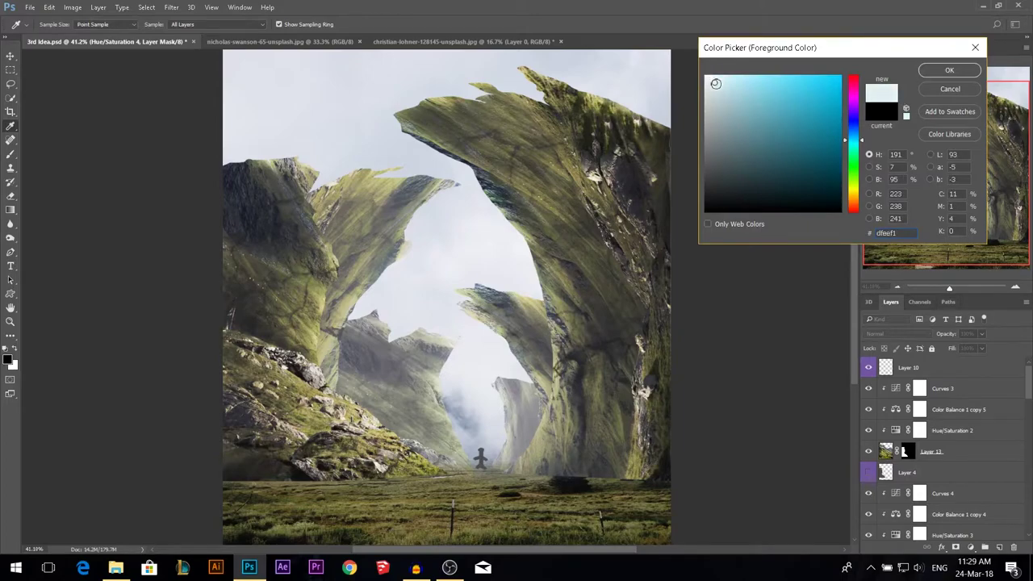
click(950, 70)
- Add a new layer for the curved left cliff, Layer 14, and move it above its Curves 2 adjustment
drag(401, 239, 371, 241)
click(10, 61)
click(10, 56)
scroll(300, 432, down, 2)
ctrl+click(300, 432)
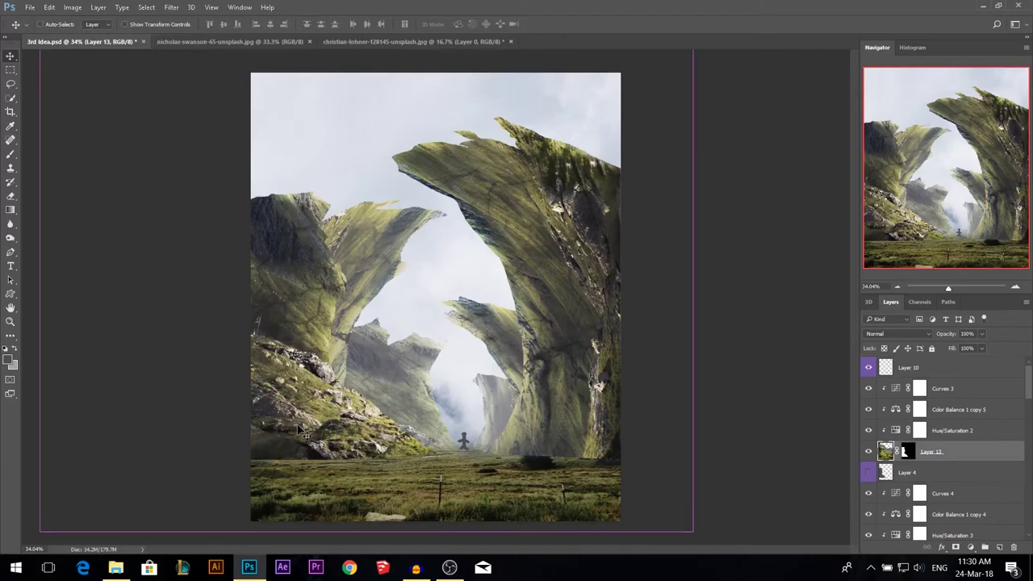
scroll(307, 339, up, 2)
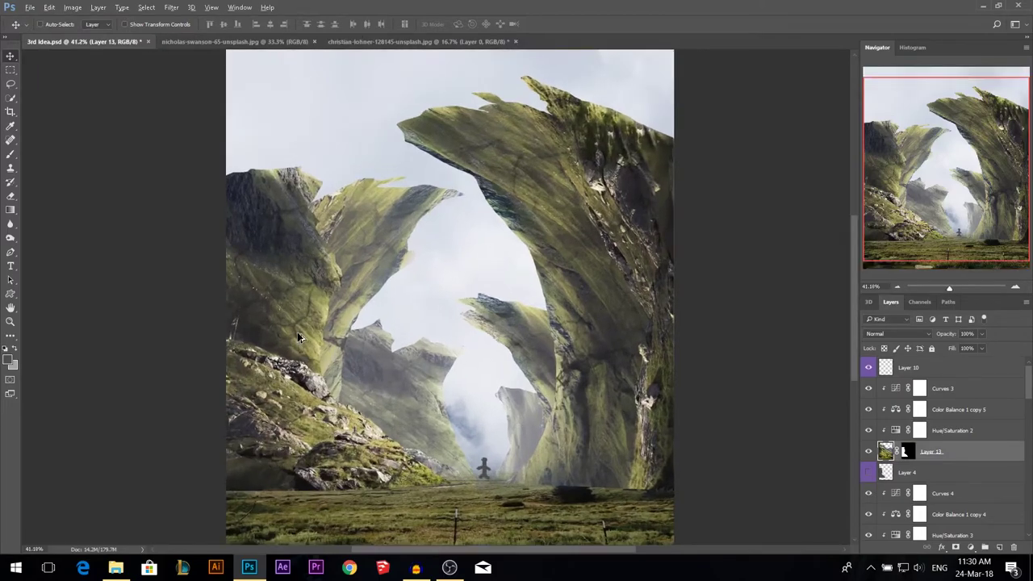
key(ctrl)
ctrl+click(365, 267)
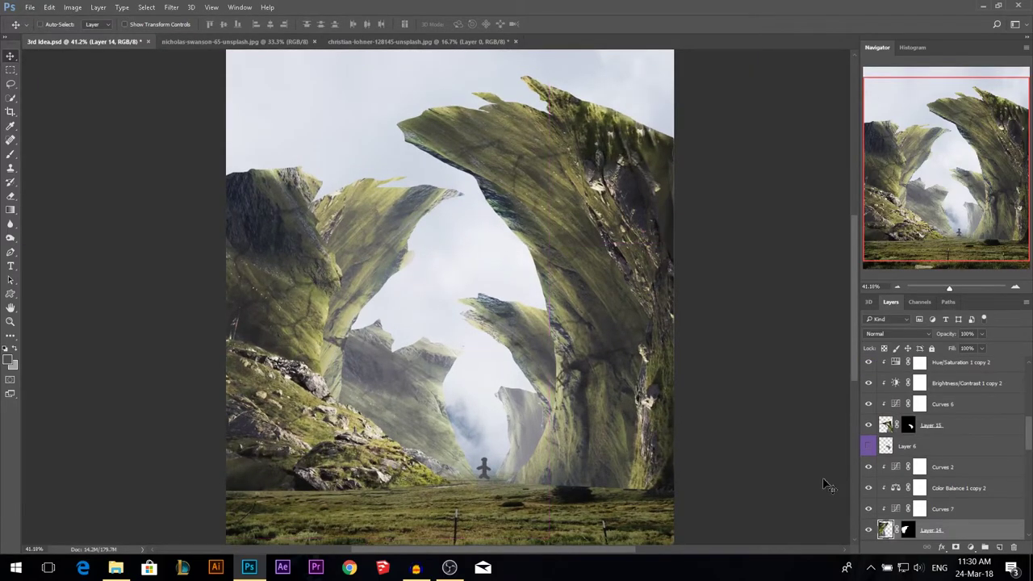
click(999, 547)
key(ctrl+bracketright)
key(ctrl+bracketright)
key(ctrl+bracketright)
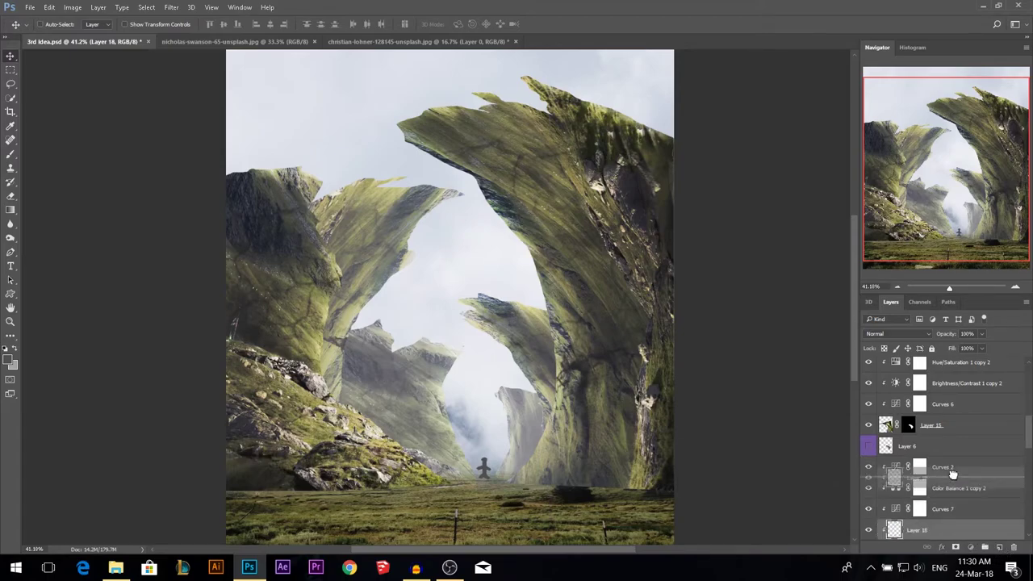
- Switch to the Brush tool and set the foreground colour to the very pale cyan e9f2f3
key(b)
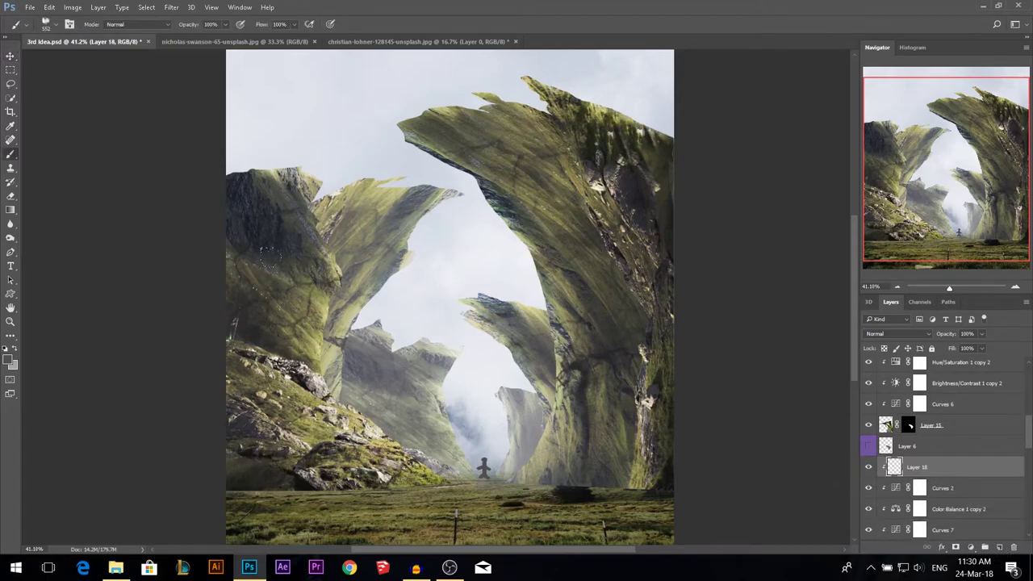
click(341, 220)
key(ctrl+z)
click(11, 358)
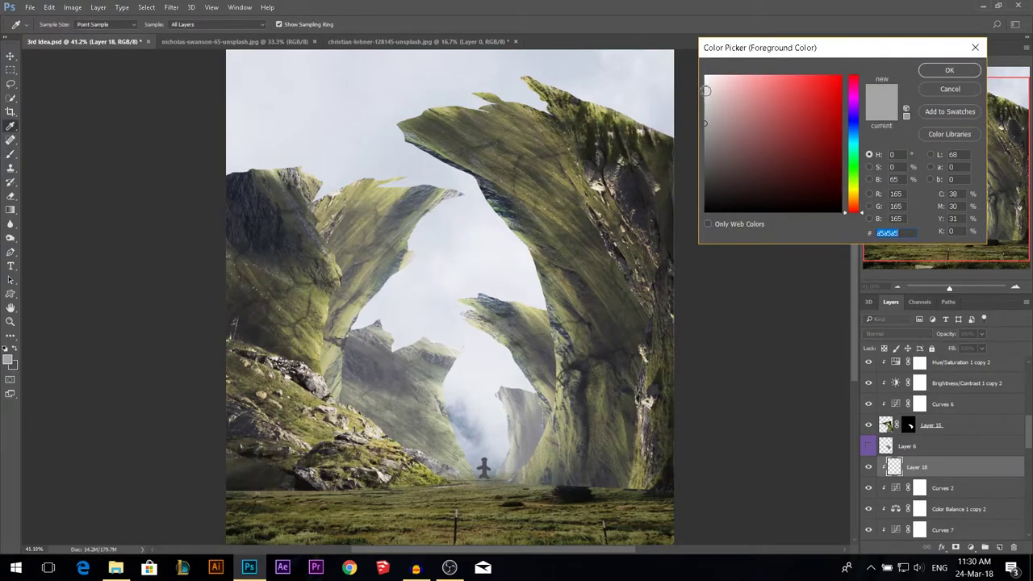
click(709, 82)
click(855, 150)
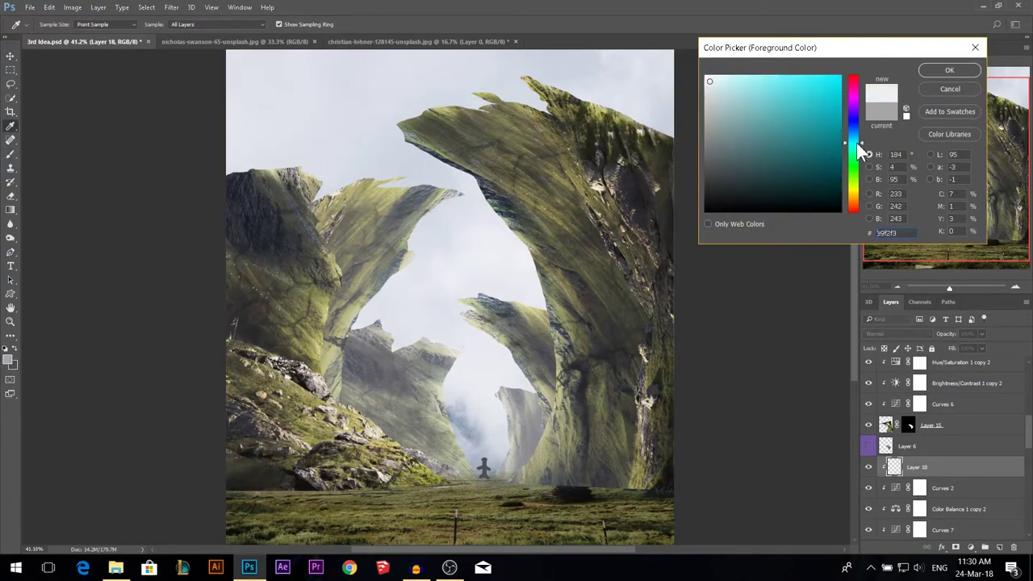
click(949, 71)
- Try a full-opacity mist stroke on the curved left cliff, undo it, and set the brush opacity to 24%
drag(337, 198, 339, 283)
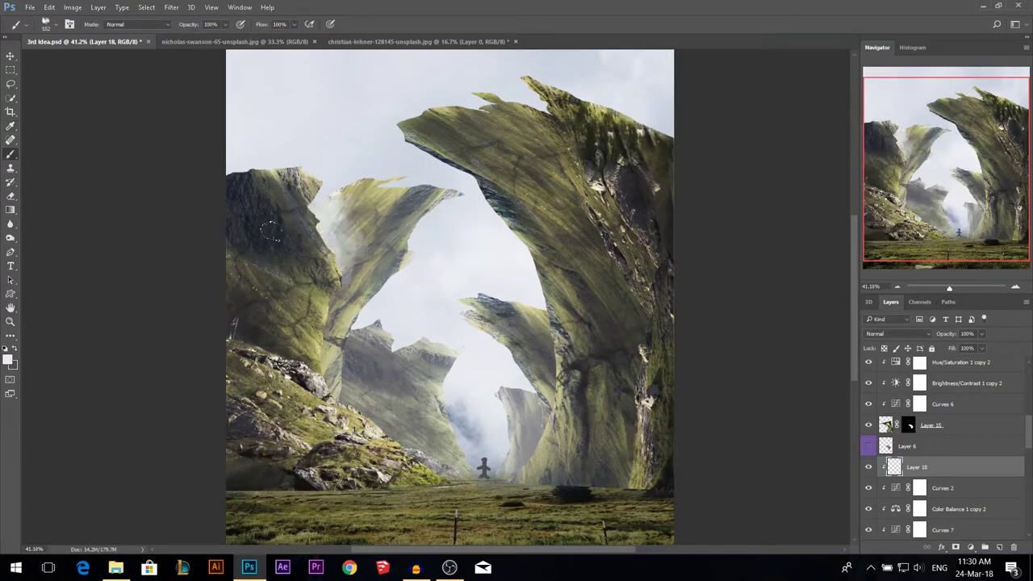
key(ctrl+z)
drag(225, 25, 188, 46)
- Paint faint mist along the curved left cliff where it meets the darker cliff in front
click(326, 246)
click(329, 273)
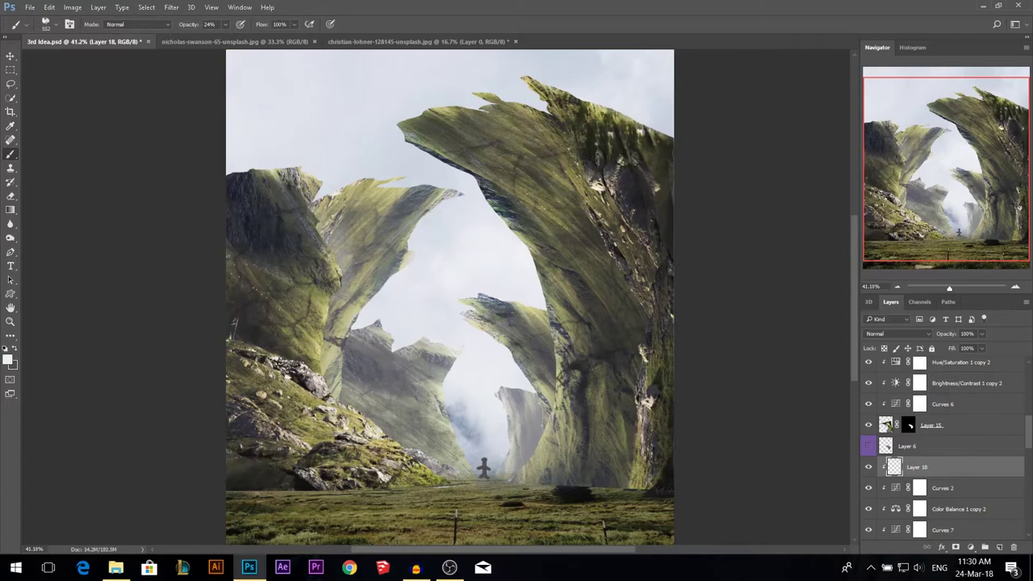
click(277, 290)
click(271, 321)
click(272, 320)
drag(300, 251, 256, 241)
click(319, 227)
drag(316, 232, 347, 233)
click(304, 208)
click(306, 183)
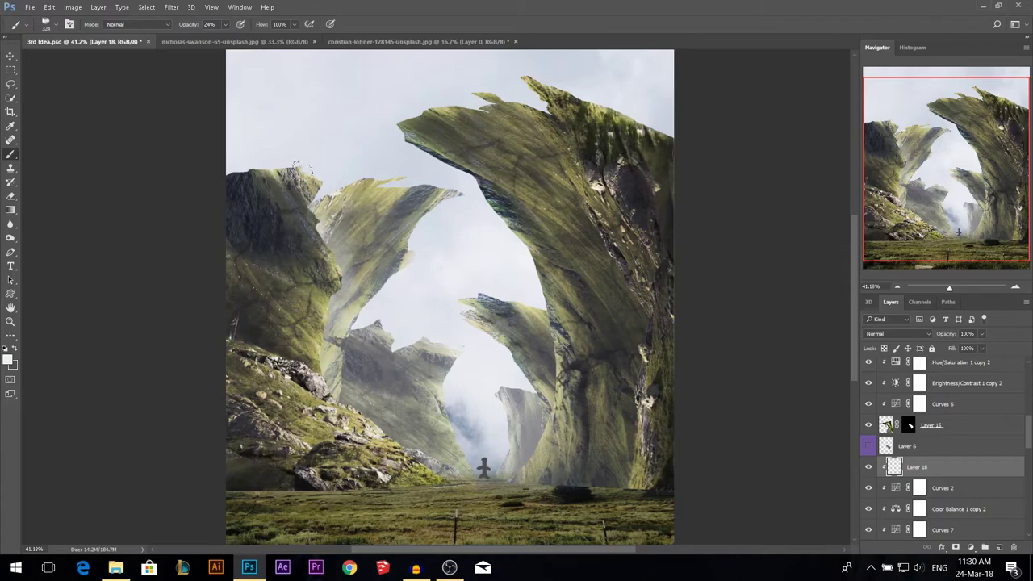
- Release the mist layer, Layer 18, from its clipping mask and label it red
alt+click(936, 478)
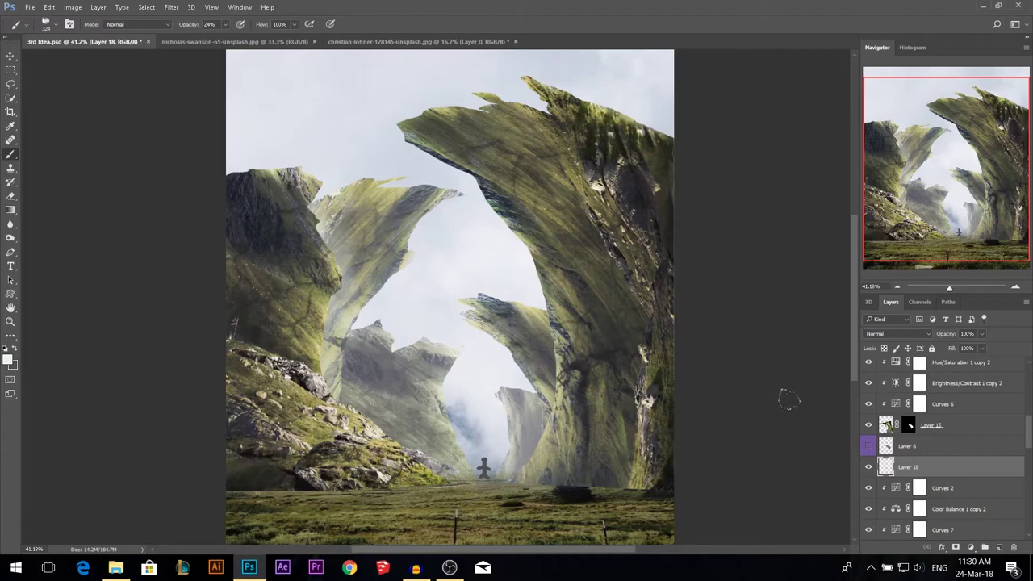
right_click(868, 472)
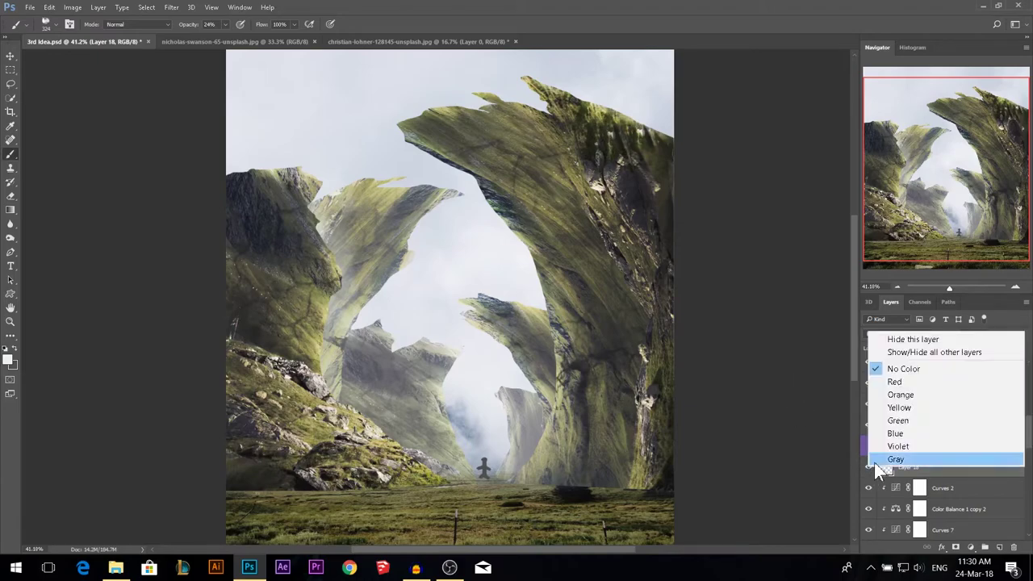
click(920, 385)
- Add a new layer above Curves 1 copy for the distant middle cliff and label it red
key(v)
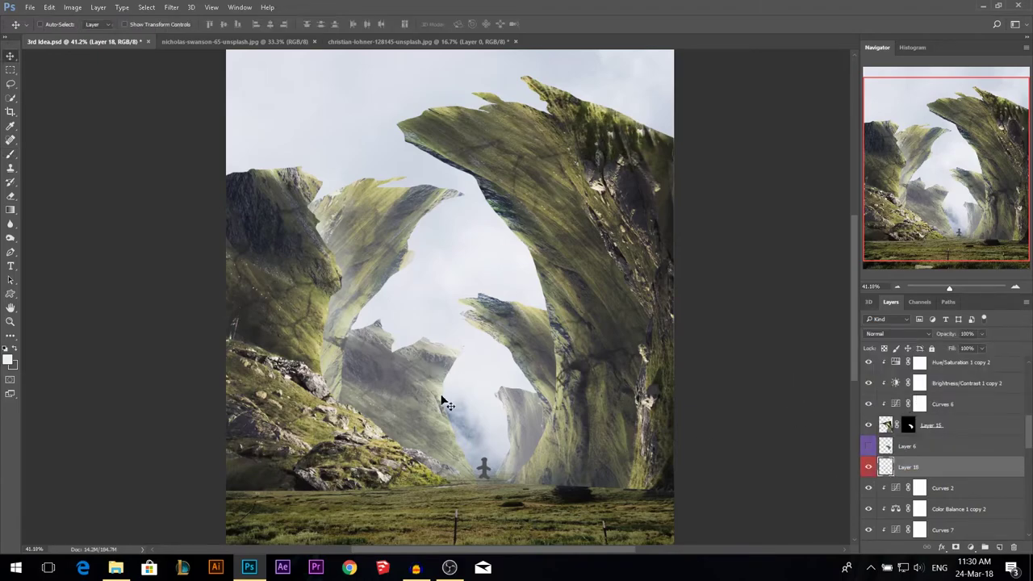
ctrl+click(438, 397)
click(947, 434)
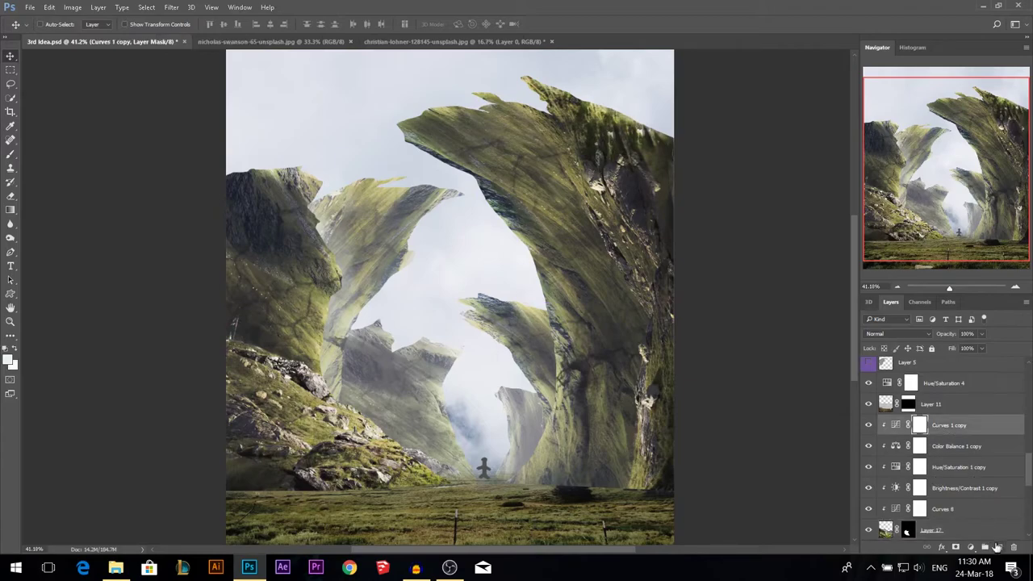
click(999, 547)
right_click(868, 428)
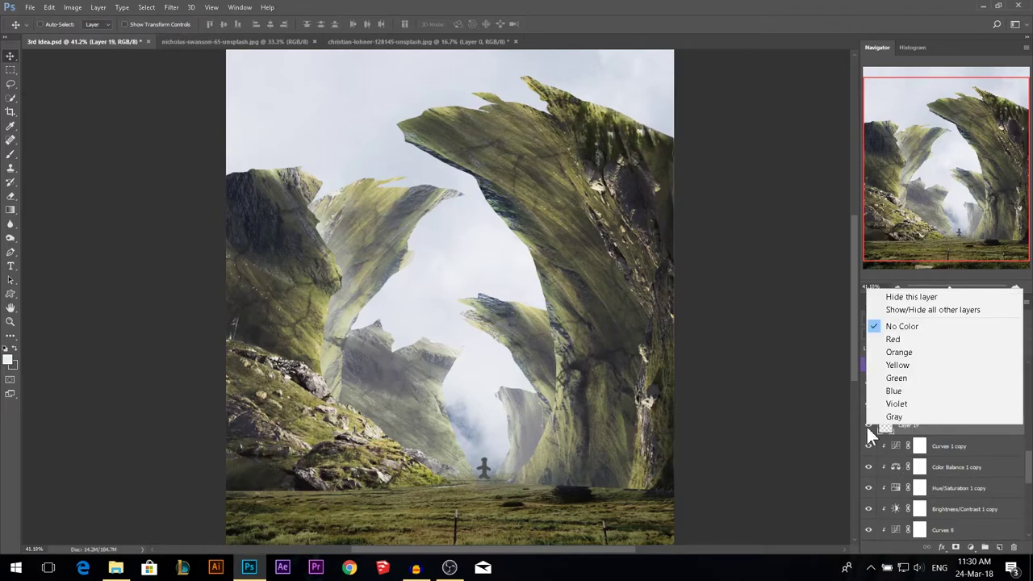
click(911, 342)
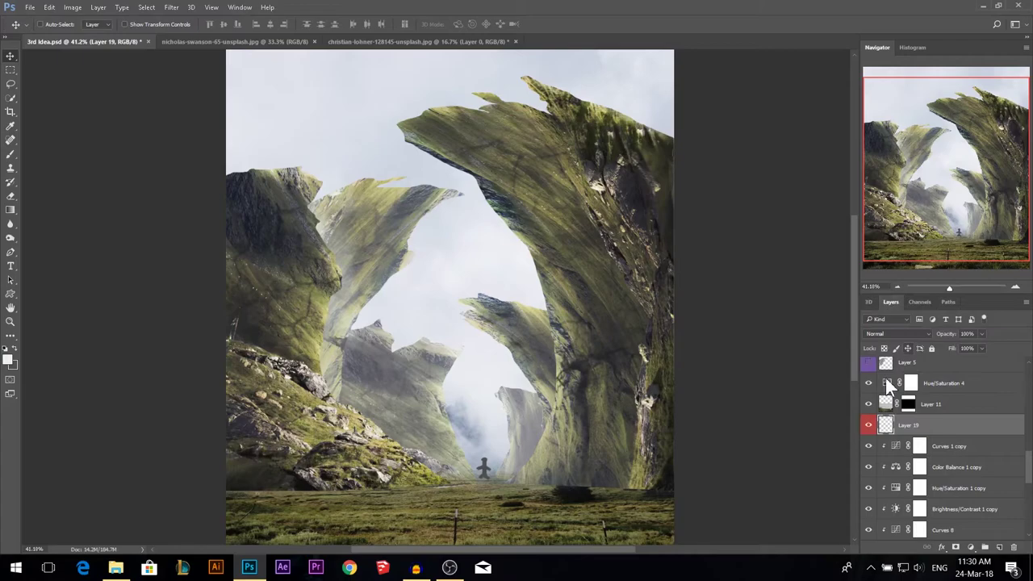
- Paint faint mist over the left side and lower slope of the distant middle cliff at 24% brush opacity
key(b)
click(363, 364)
click(352, 365)
click(355, 390)
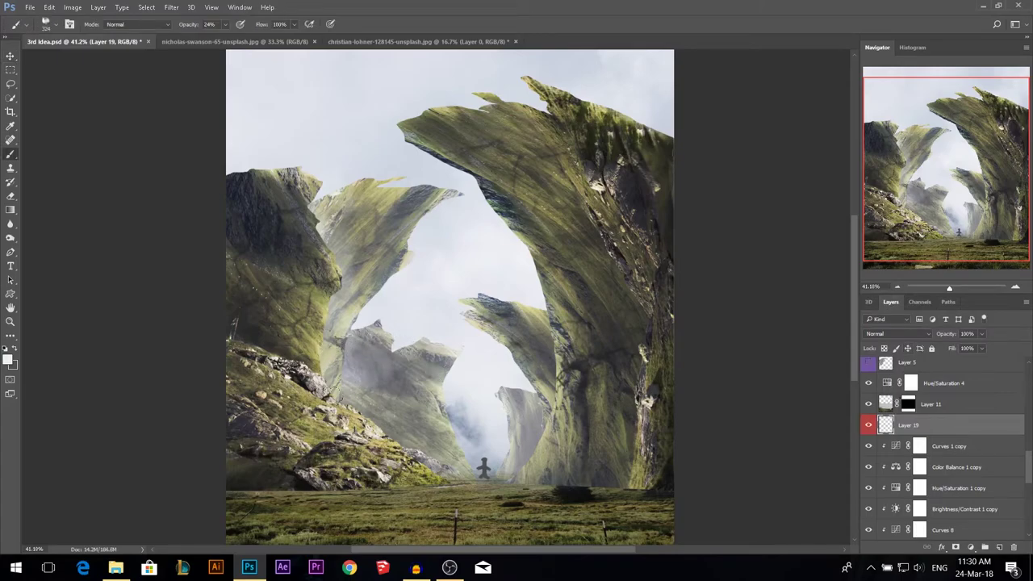
click(368, 405)
click(406, 440)
click(423, 452)
click(389, 432)
click(356, 383)
click(353, 359)
click(357, 360)
click(349, 396)
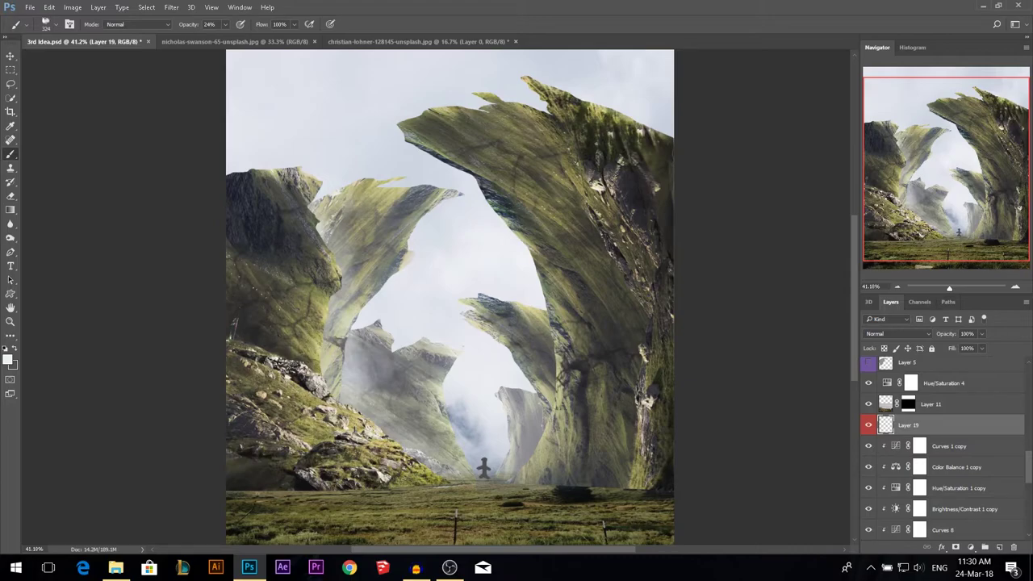
click(338, 295)
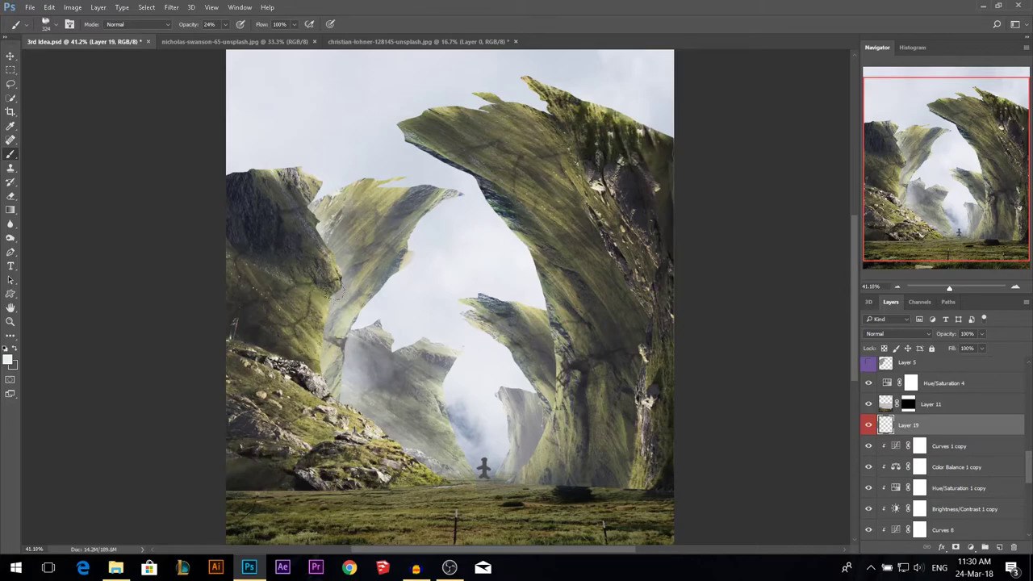
- Add a new layer above Curves 1 copy 2 for the small curved cliff inside the right arch
click(11, 56)
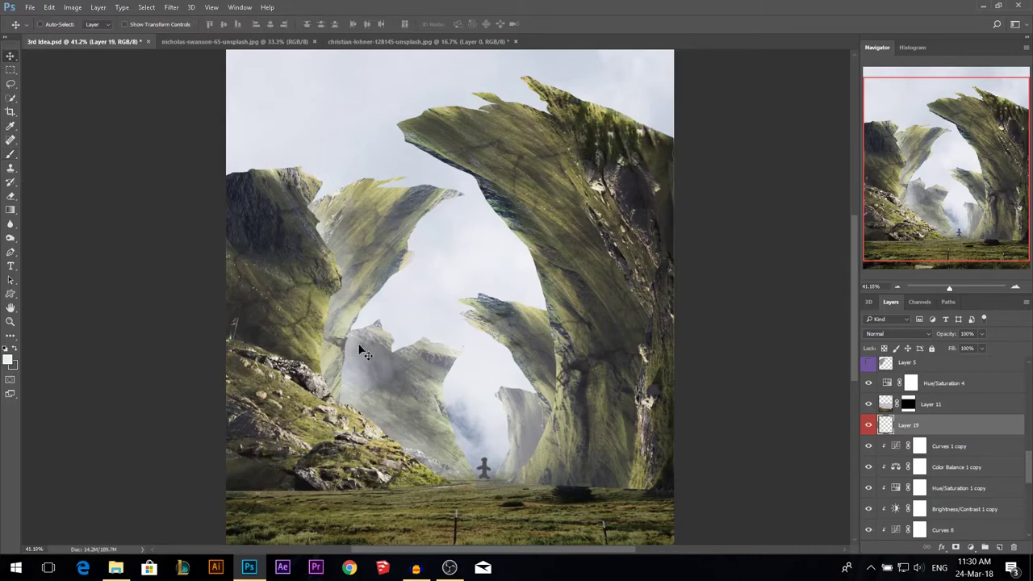
key(ctrl)
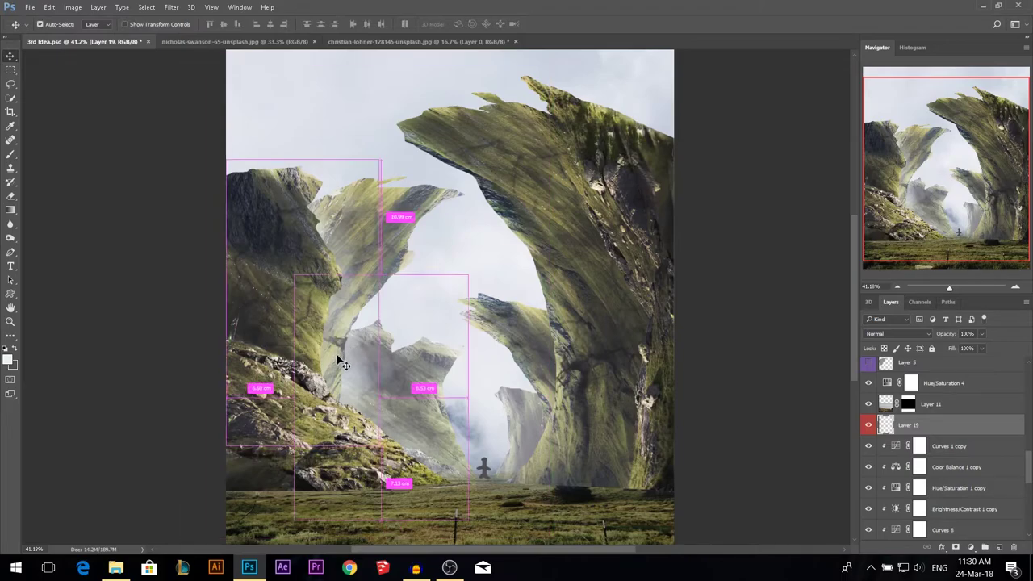
ctrl+click(557, 367)
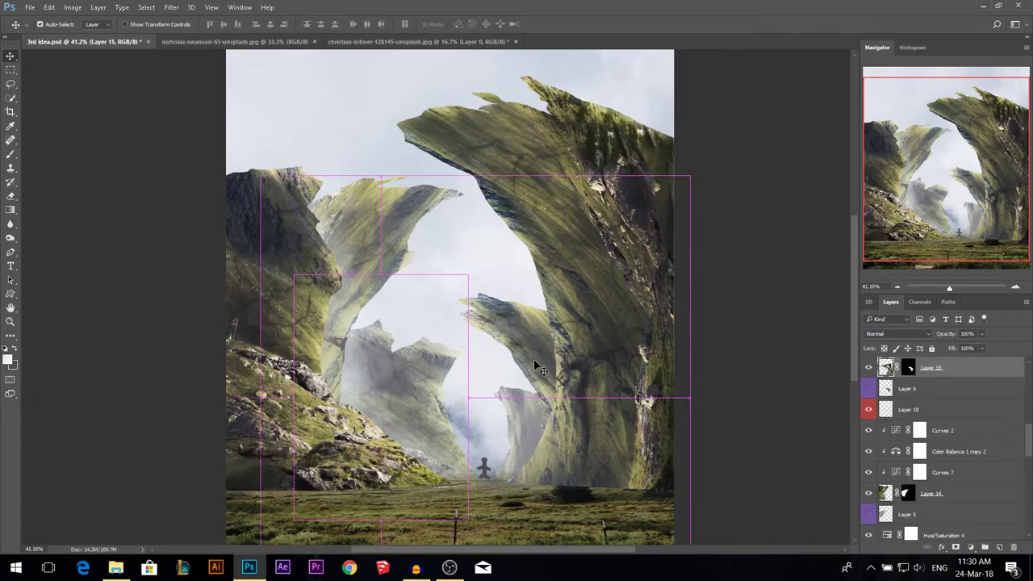
scroll(974, 395, up, 3)
scroll(974, 396, up, 1)
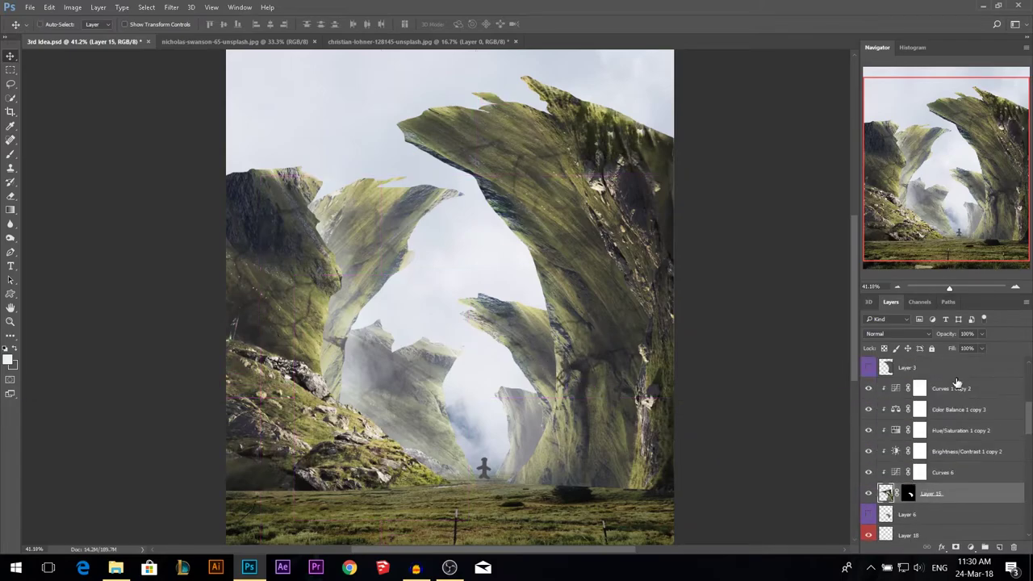
click(956, 388)
click(999, 548)
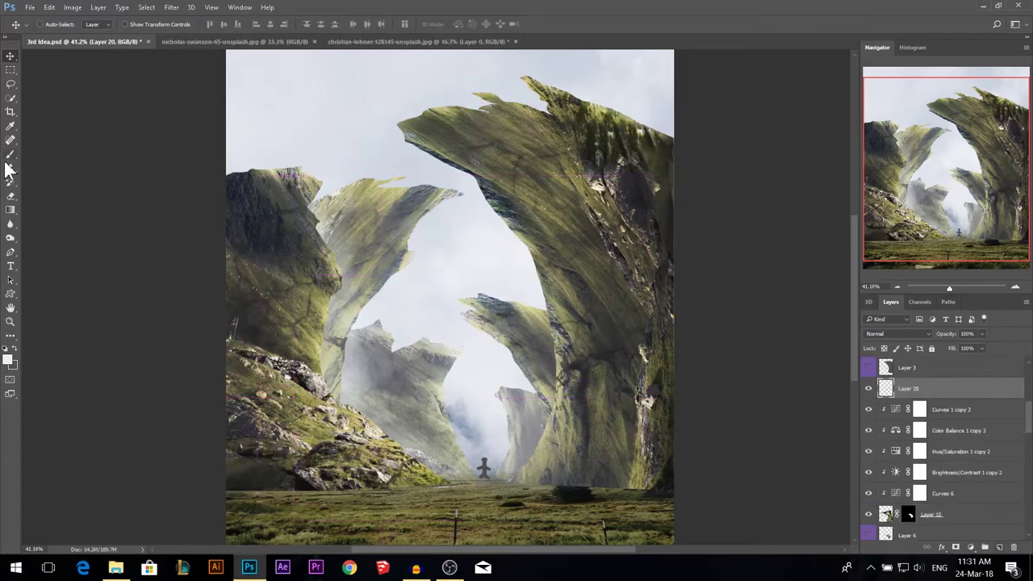
- Paint faint mist on the small curved cliff where it meets the large right cliff
click(10, 153)
click(546, 324)
click(539, 317)
mouse_move(546, 343)
mouse_down()
mouse_move(551, 396)
mouse_move(532, 430)
mouse_move(543, 414)
mouse_up()
click(499, 265)
click(498, 262)
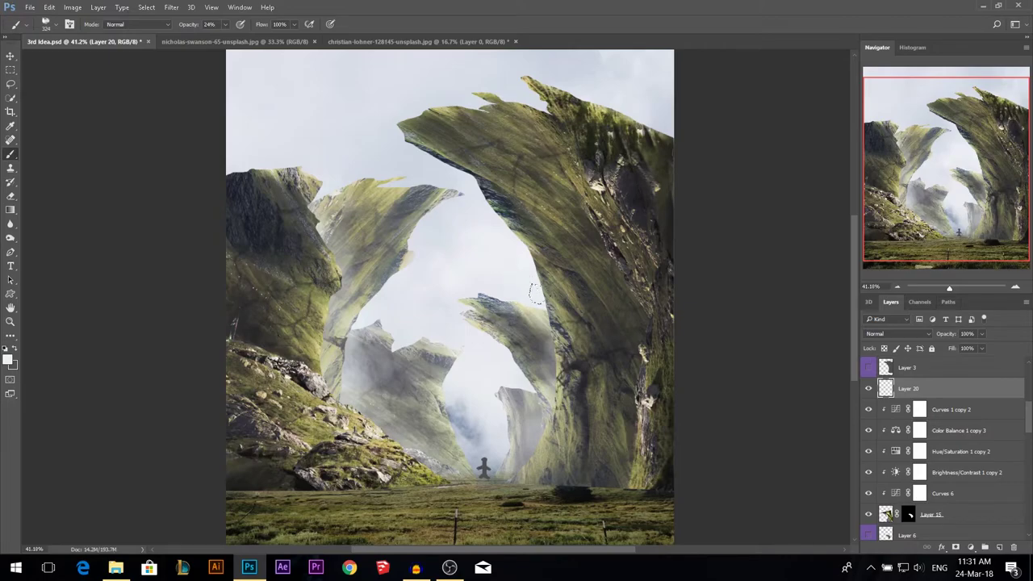
- Label the small curved cliff's mist layer, Layer 20, red
ctrl+click(520, 405)
key(ctrl+shift+alt+n)
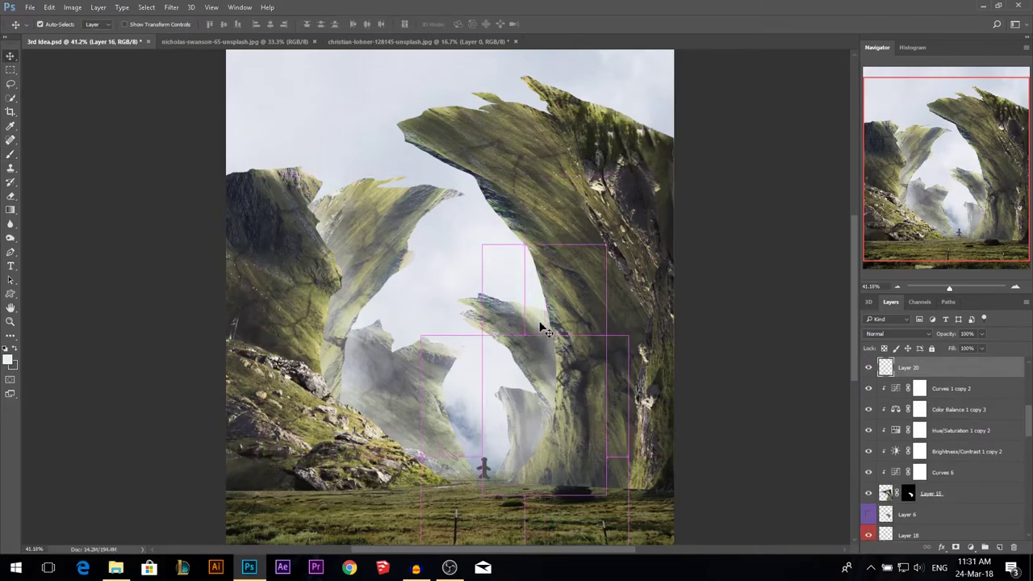
right_click(869, 363)
click(893, 416)
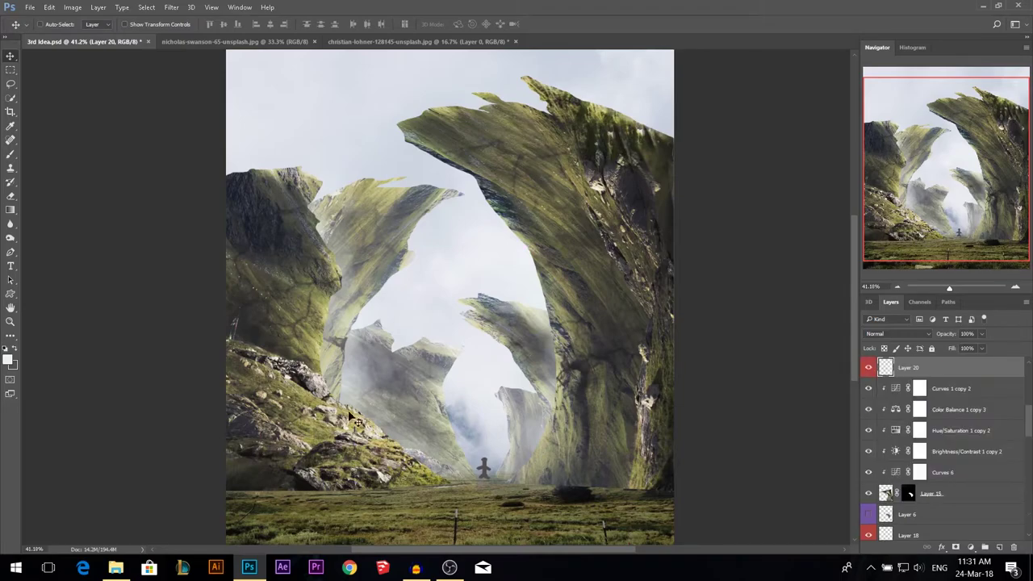
- Add a new layer above Color Balance 1 and paint faint mist over the farthest cliff behind the right arch
ctrl+click(519, 417)
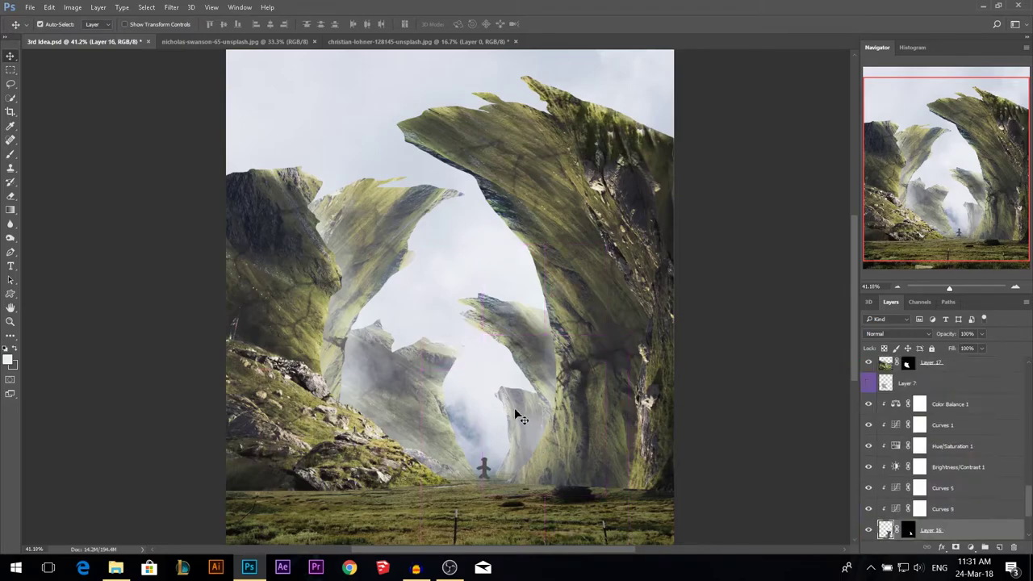
click(941, 414)
click(1000, 548)
key(b)
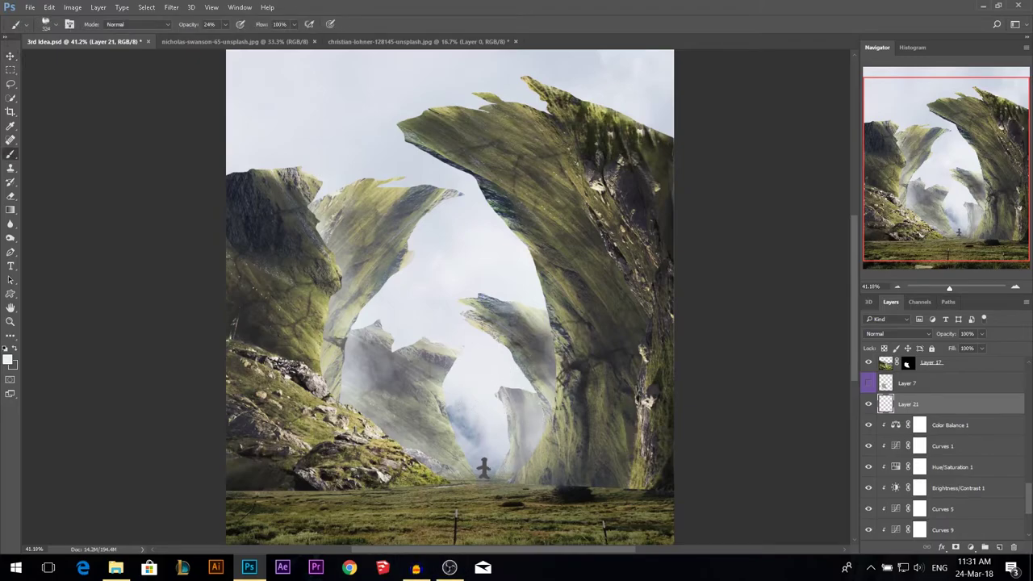
key(v)
- Add a Brightness/Contrast adjustment above Layer 10 at the top of the stack and set its contrast to -50
scroll(494, 357, down, 2)
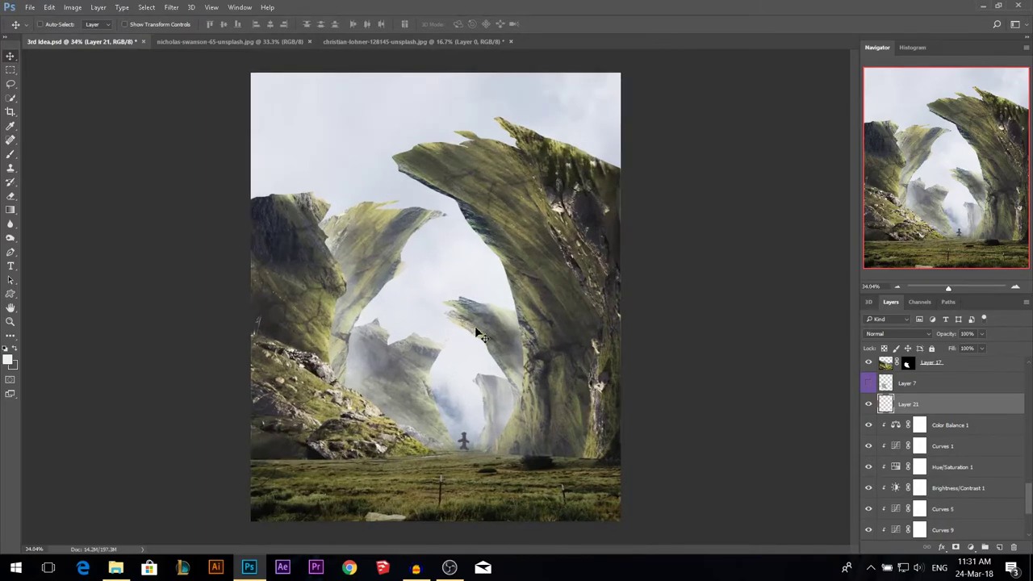
scroll(473, 390, up, 2)
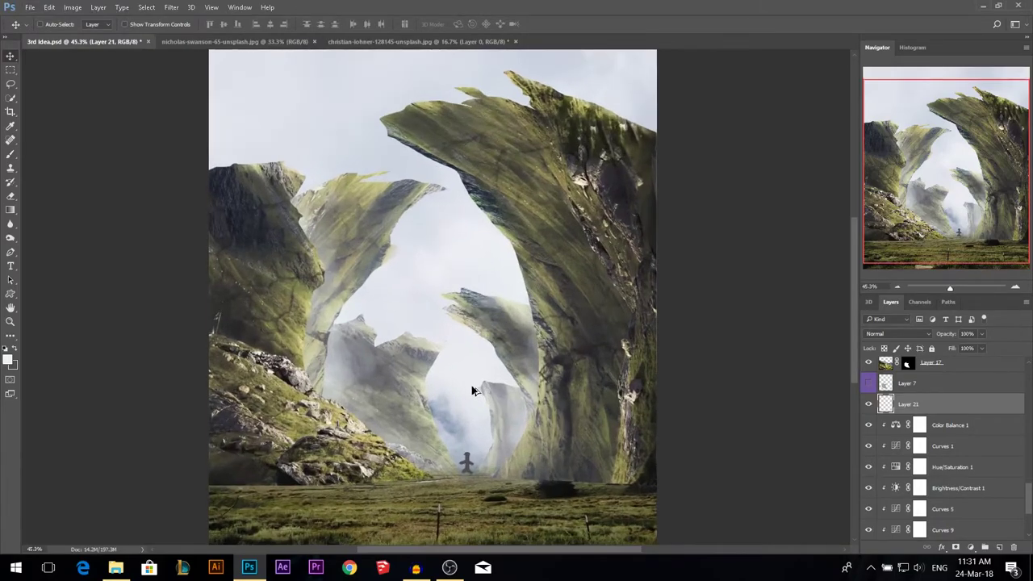
scroll(473, 386, down, 1)
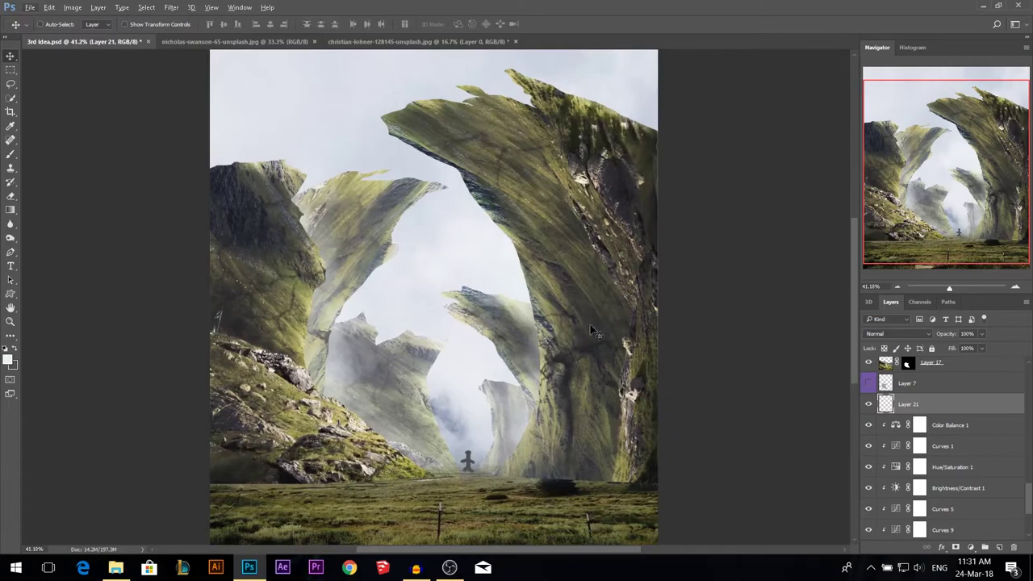
scroll(525, 359, down, 1)
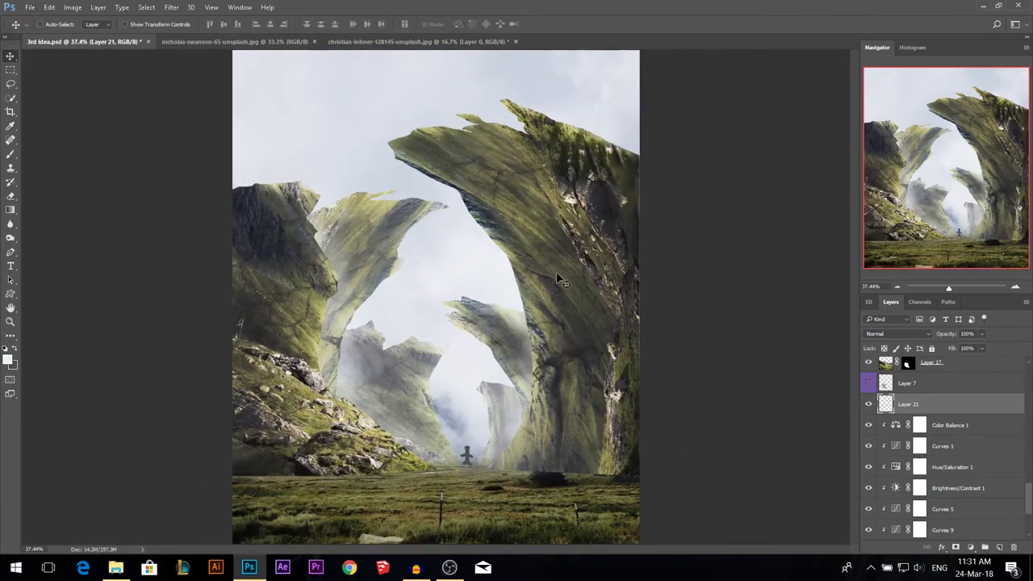
key(ctrl)
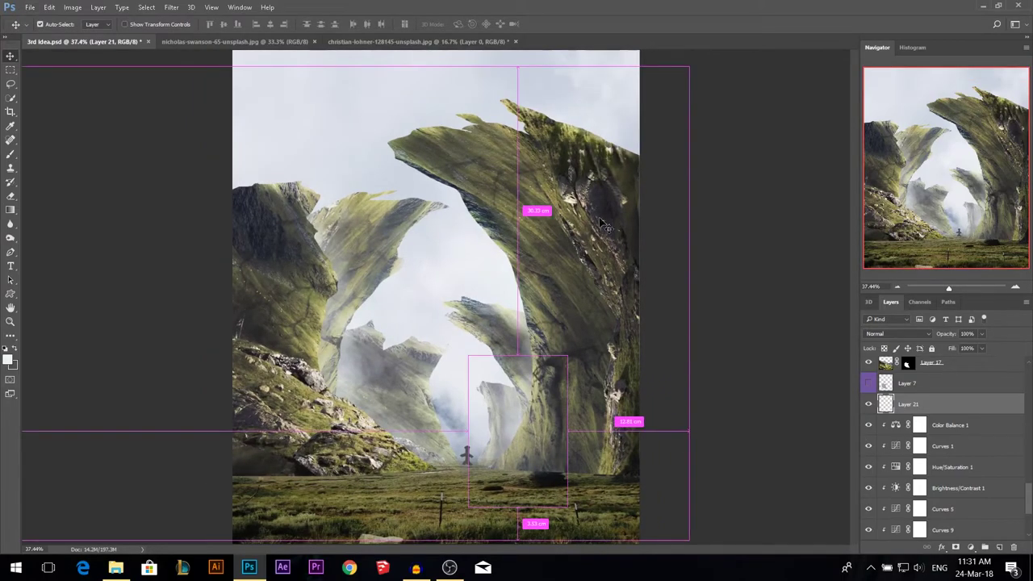
scroll(969, 444, up, 5)
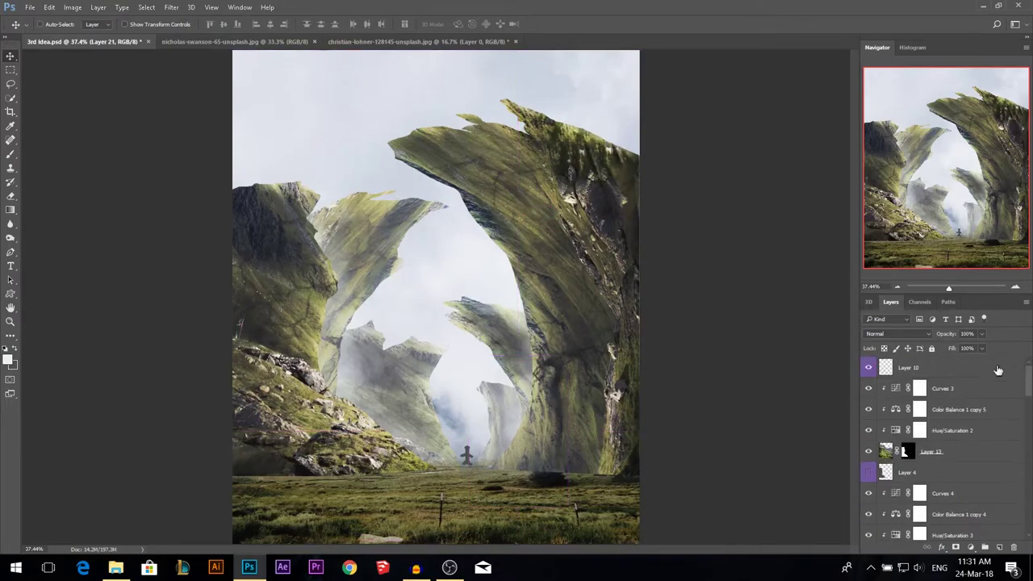
click(983, 371)
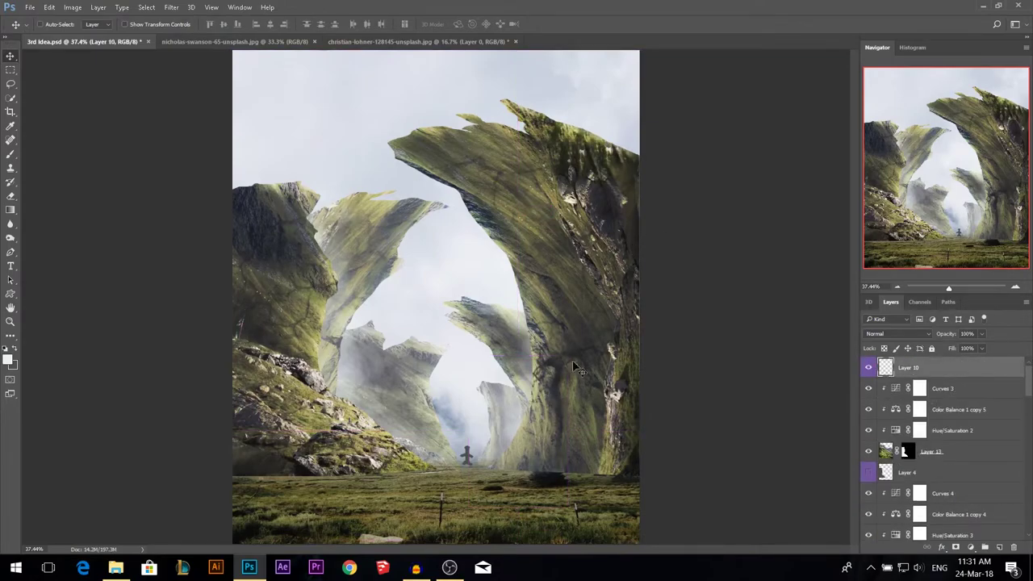
click(971, 547)
click(983, 336)
drag(691, 134, 592, 127)
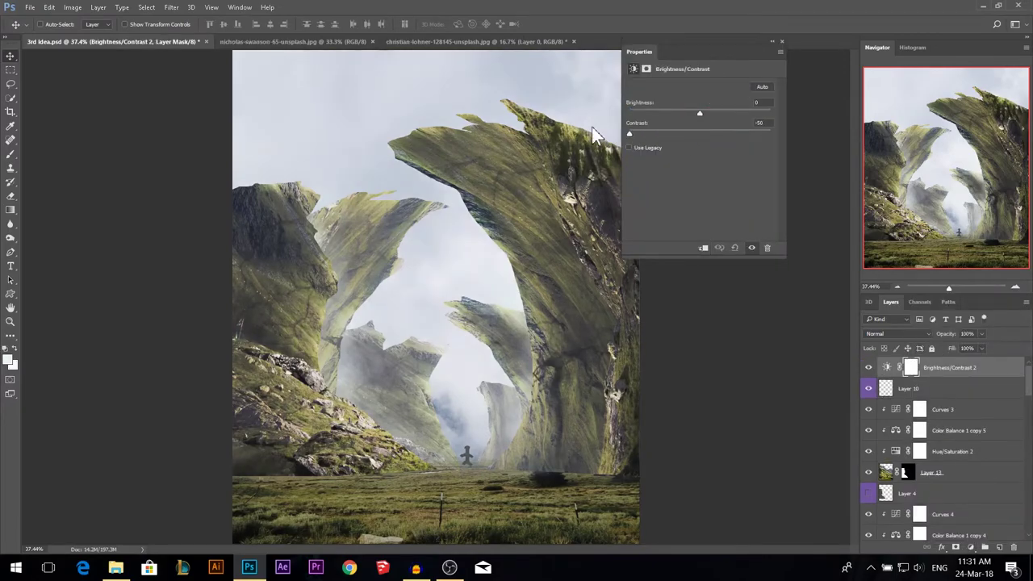
click(782, 41)
- Add a Curves adjustment over the whole image, slightly raising the black point and lowering the white point
scroll(474, 333, down, 1)
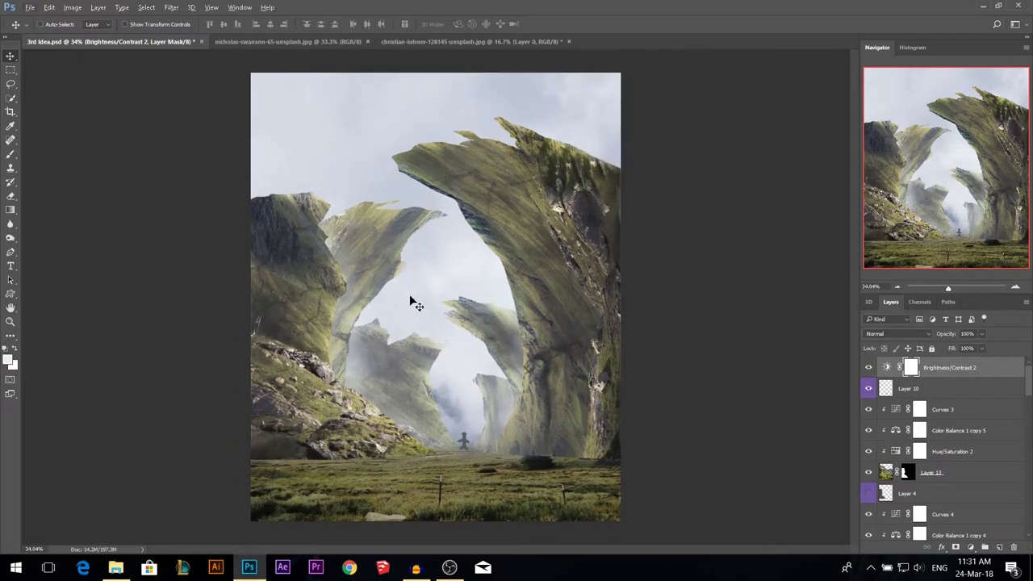
click(971, 547)
click(958, 368)
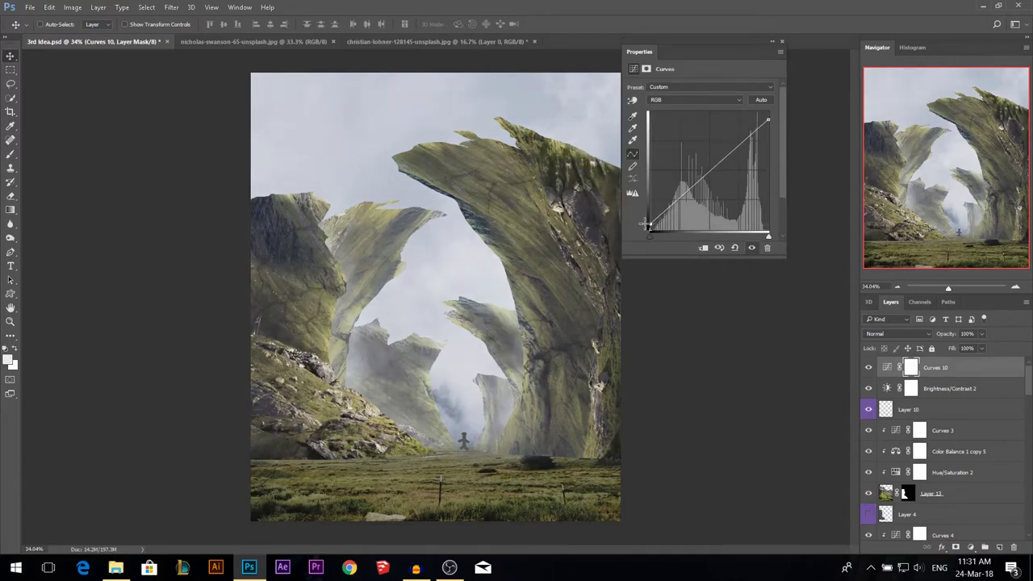
click(780, 40)
scroll(517, 406, up, 1)
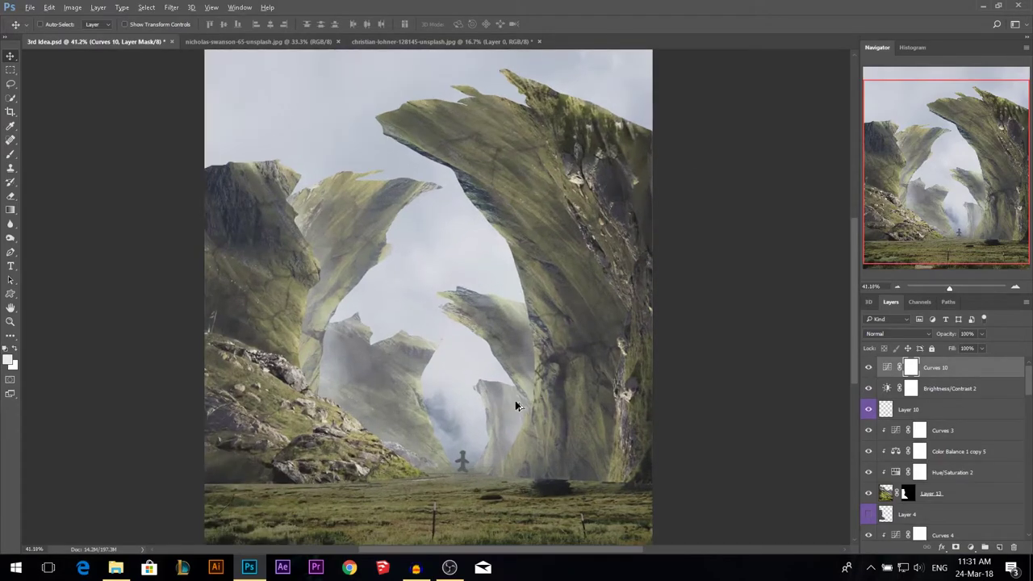
- Add a clipped Curves adjustment above Color Balance 1 for the farthest cliff and raise its black point by about a third
scroll(517, 406, down, 1)
ctrl+click(489, 387)
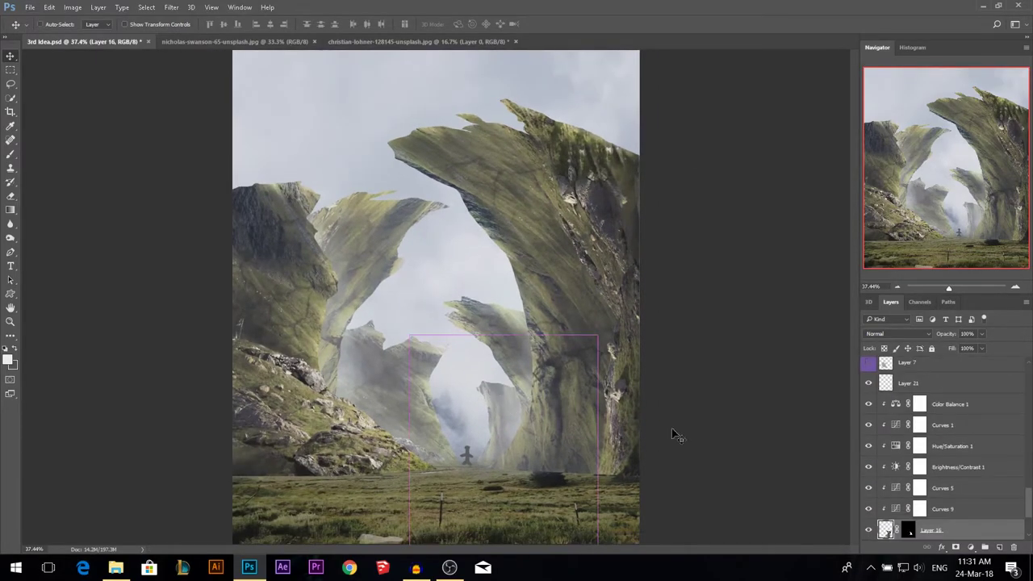
click(936, 410)
click(970, 547)
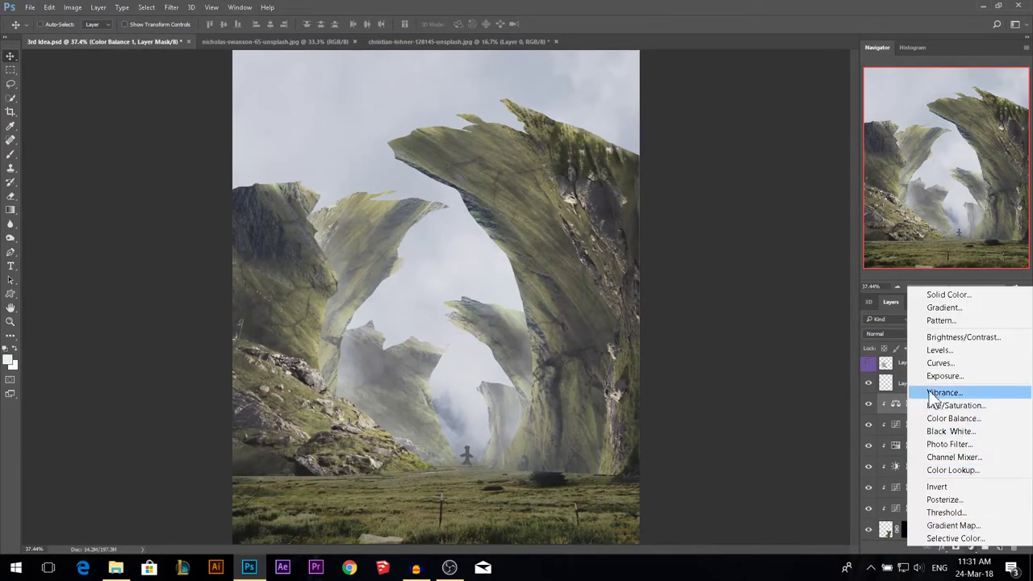
click(932, 362)
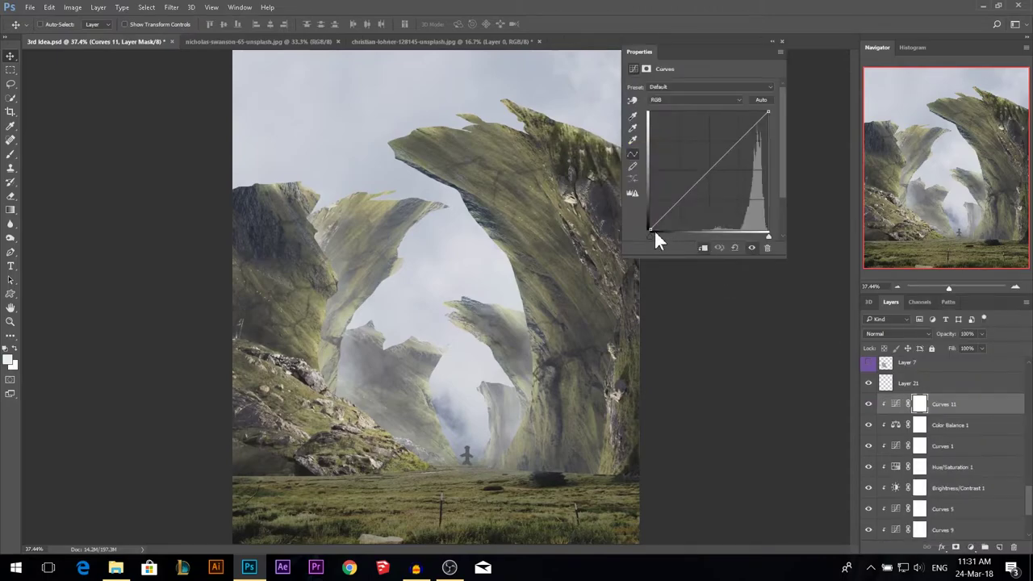
drag(652, 229, 632, 191)
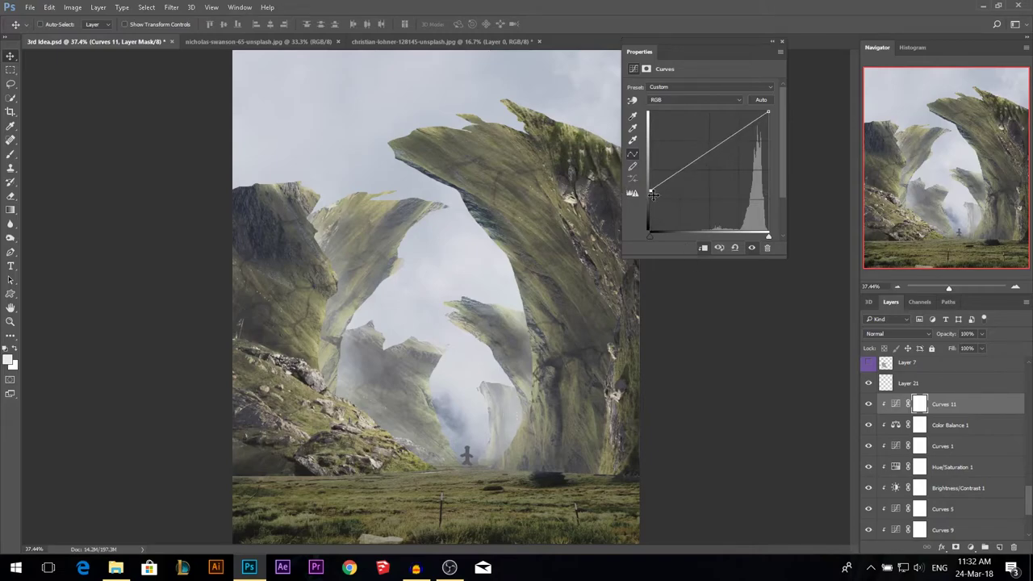
click(780, 42)
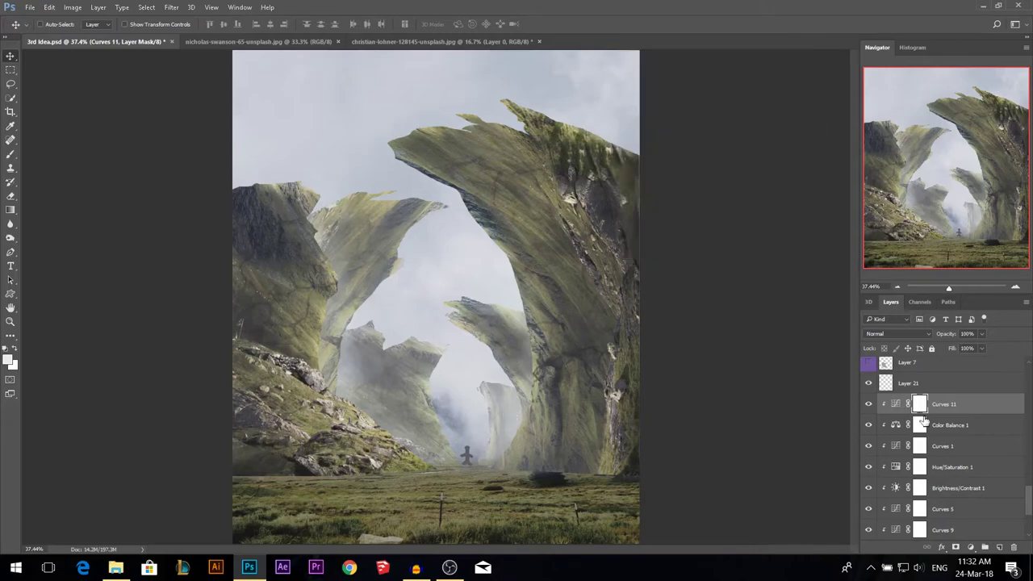
- Invert the new Curves mask to black and choose the Soft Round Pressure Size brush with white as foreground color
key(ctrl+i)
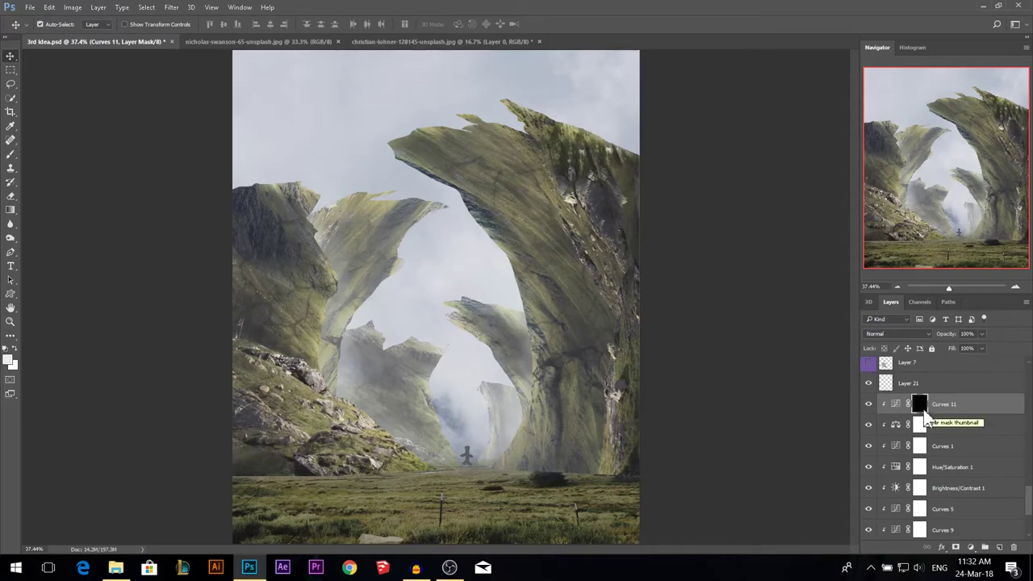
click(12, 155)
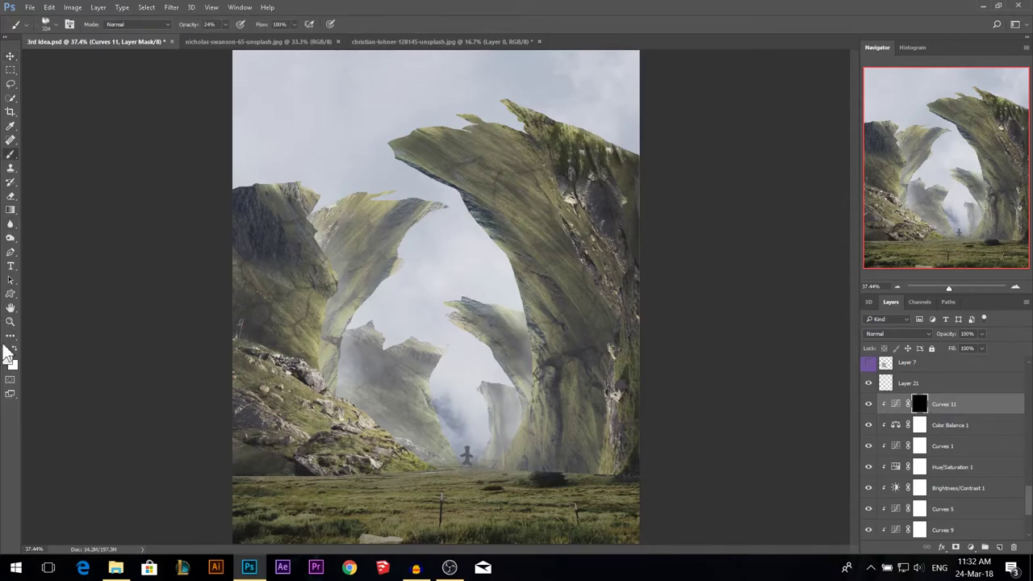
click(5, 348)
click(16, 348)
scroll(512, 363, up, 2)
right_click(447, 364)
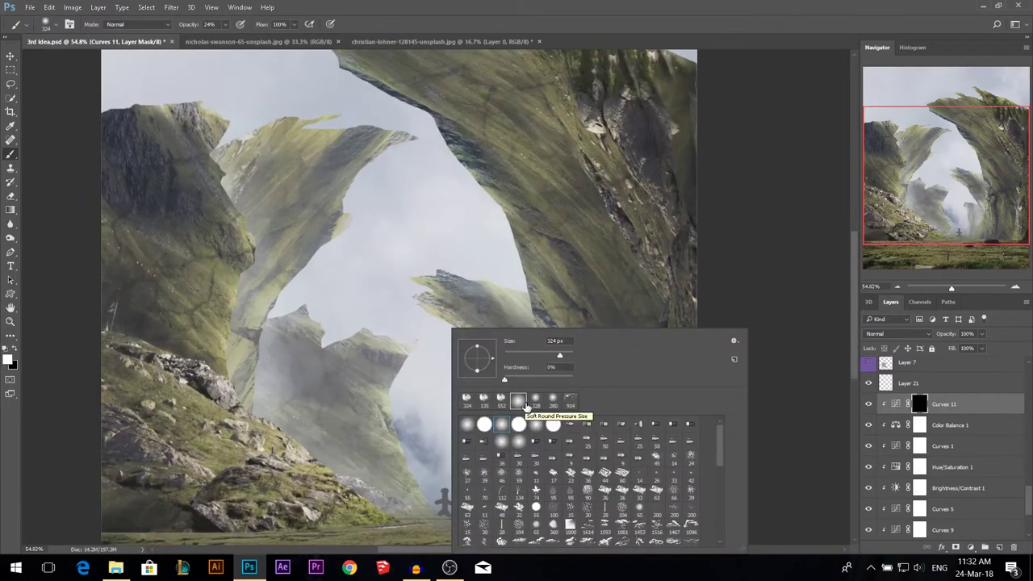
- Paint white into the Curves mask along the farthest cliff's edge with a smaller brush, and set the brush opacity to 53%
drag(405, 385, 380, 386)
drag(420, 423, 425, 431)
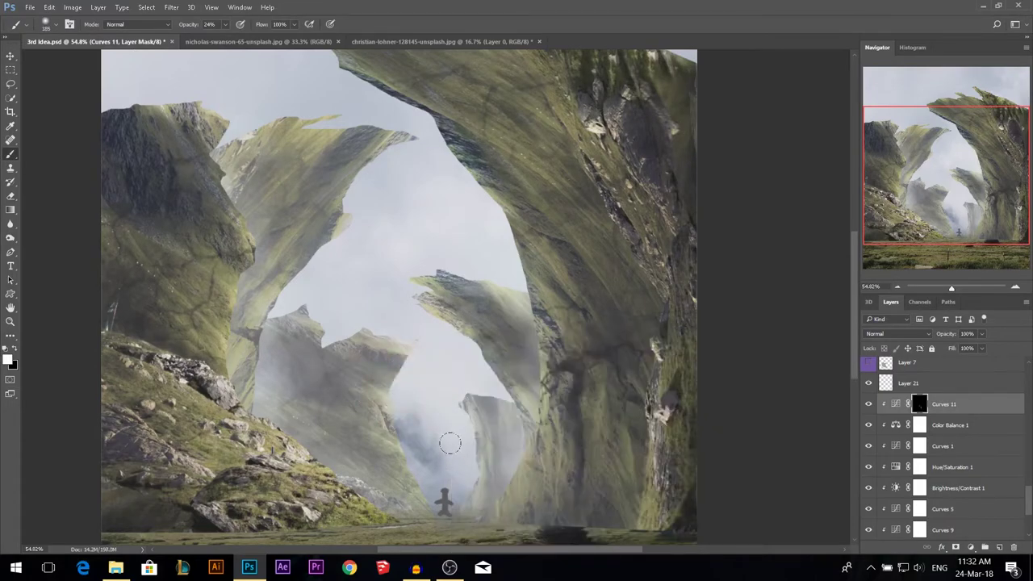
scroll(457, 450, down, 1)
scroll(481, 468, up, 2)
drag(479, 468, 463, 467)
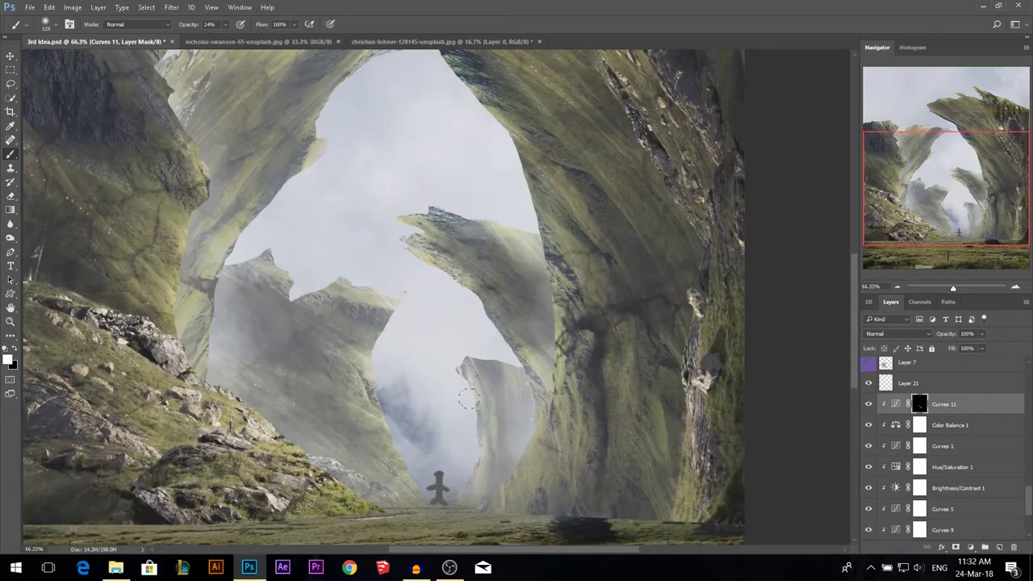
drag(381, 402, 511, 347)
key(5)
key(3)
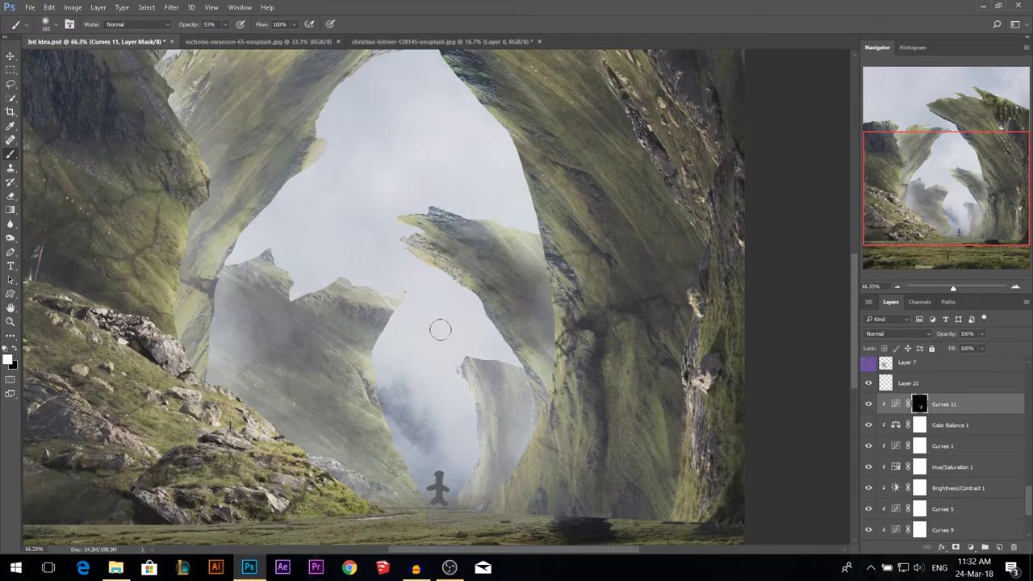
- Raise the black point of Curves 11 to a little under half, reselect its mask, and set the brush opacity to 71%
scroll(413, 323, down, 1)
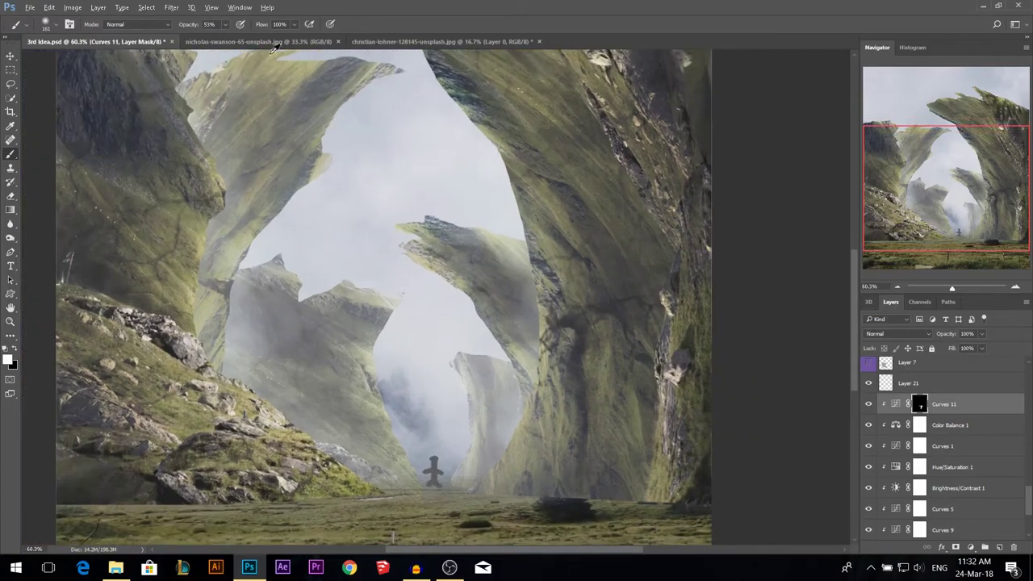
drag(192, 29, 234, 29)
double_click(893, 406)
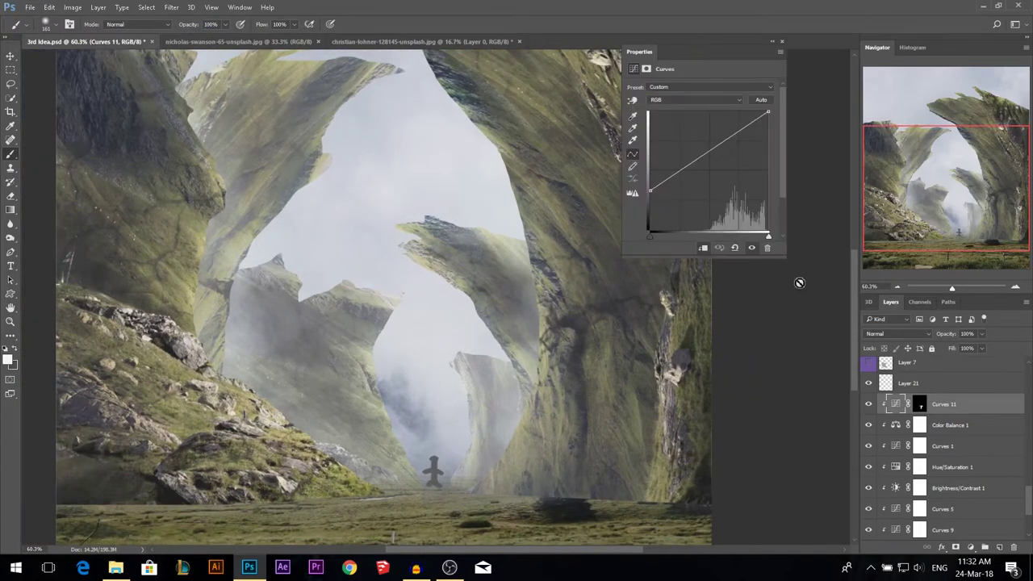
mouse_move(651, 189)
mouse_down()
mouse_move(648, 162)
mouse_move(651, 179)
mouse_up()
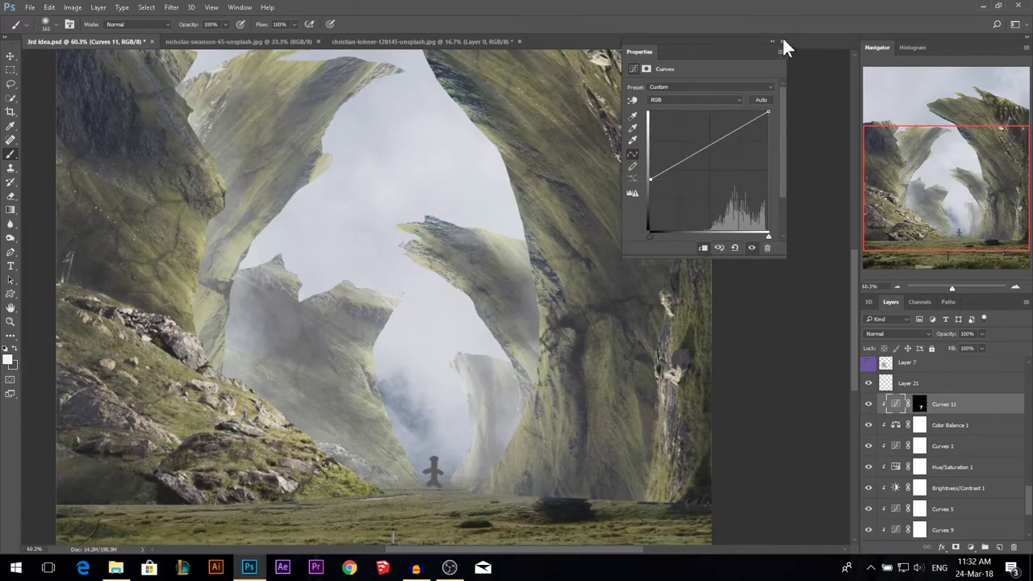
click(781, 40)
click(920, 403)
drag(195, 25, 180, 27)
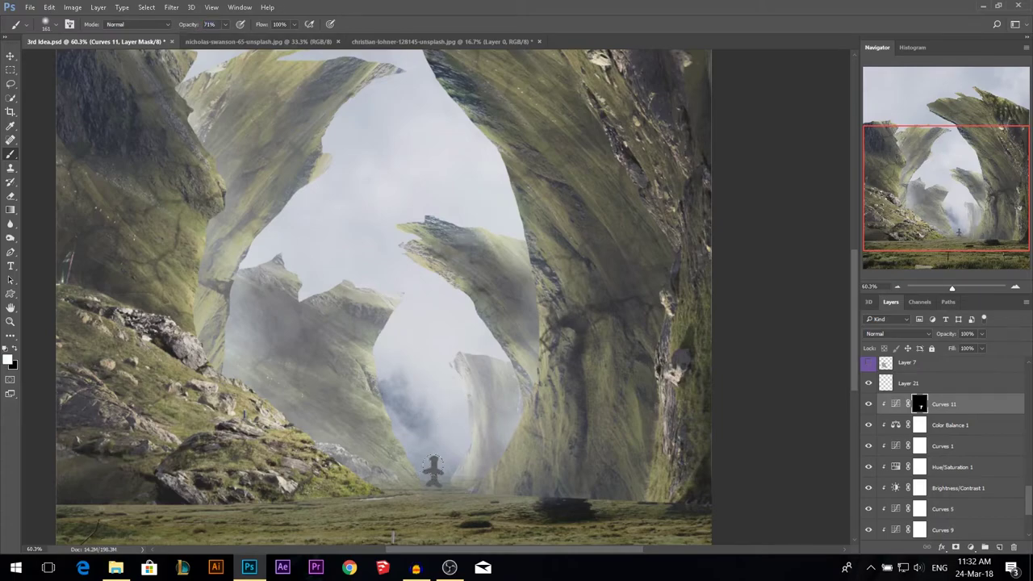
- Add a clipped Curves adjustment above Curves 1 copy for the misty left cliff and raise its black point to nearly half
key(v)
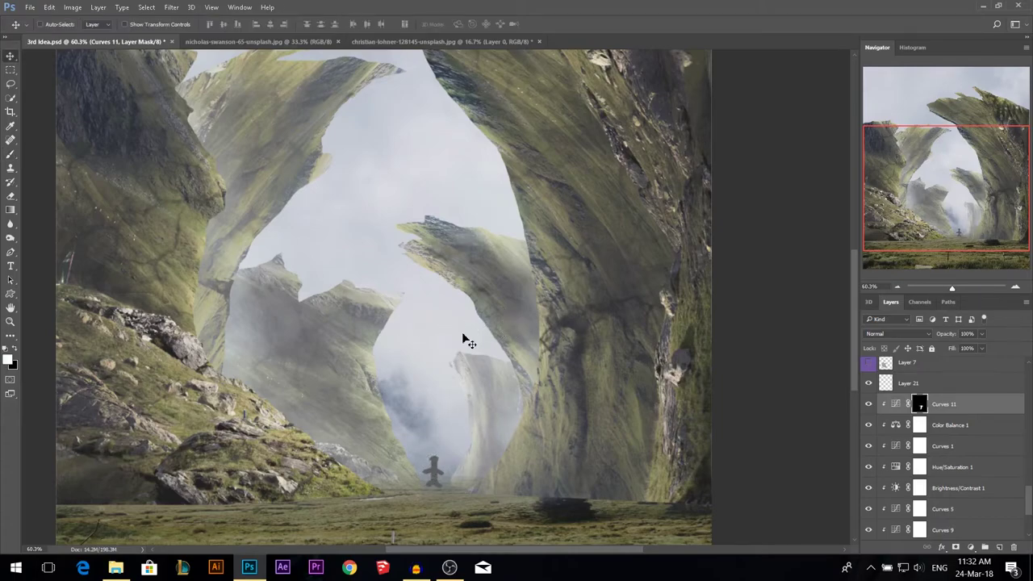
ctrl+click(366, 317)
scroll(919, 412, up, 3)
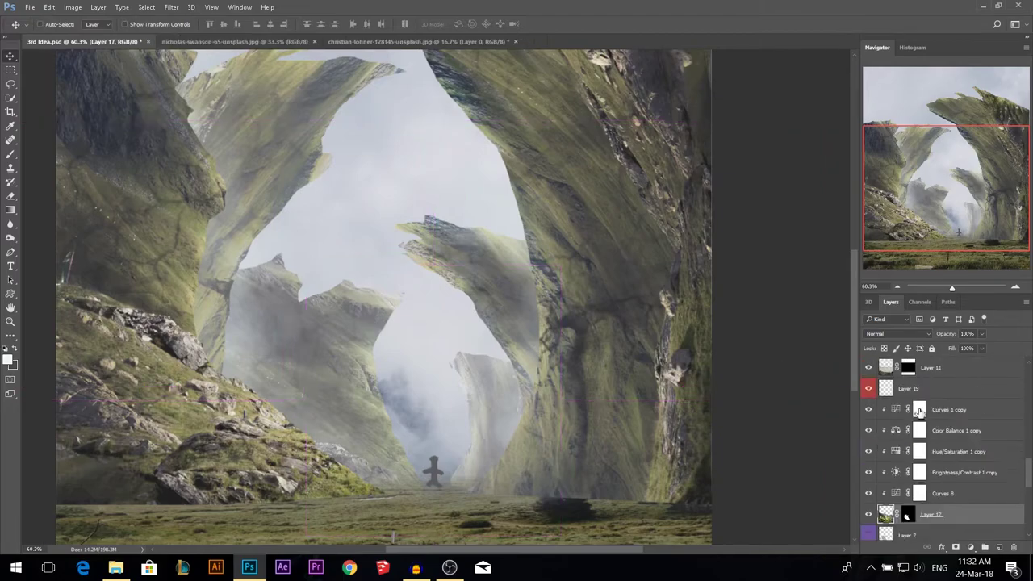
click(941, 410)
click(970, 547)
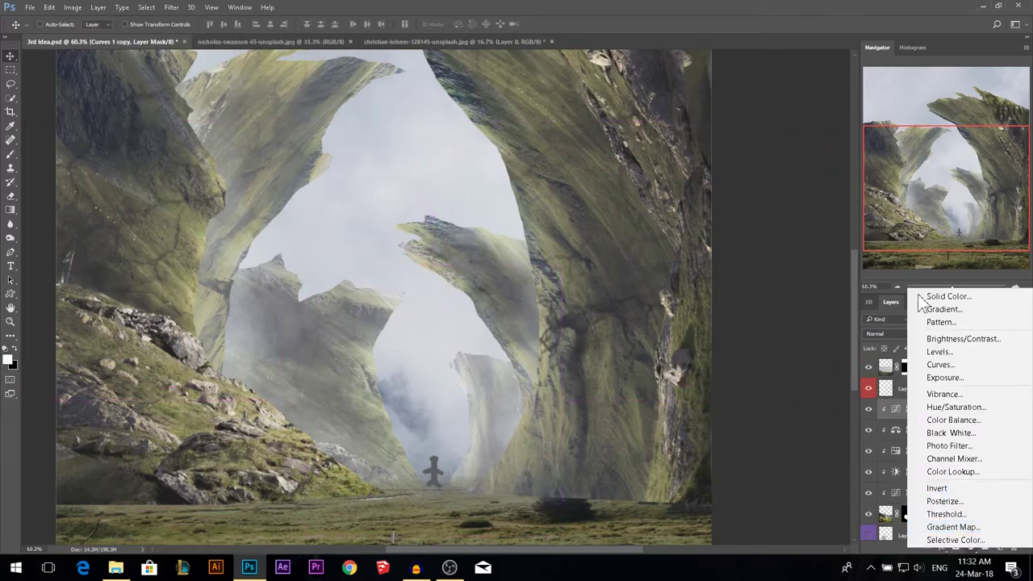
click(943, 364)
drag(649, 230, 647, 176)
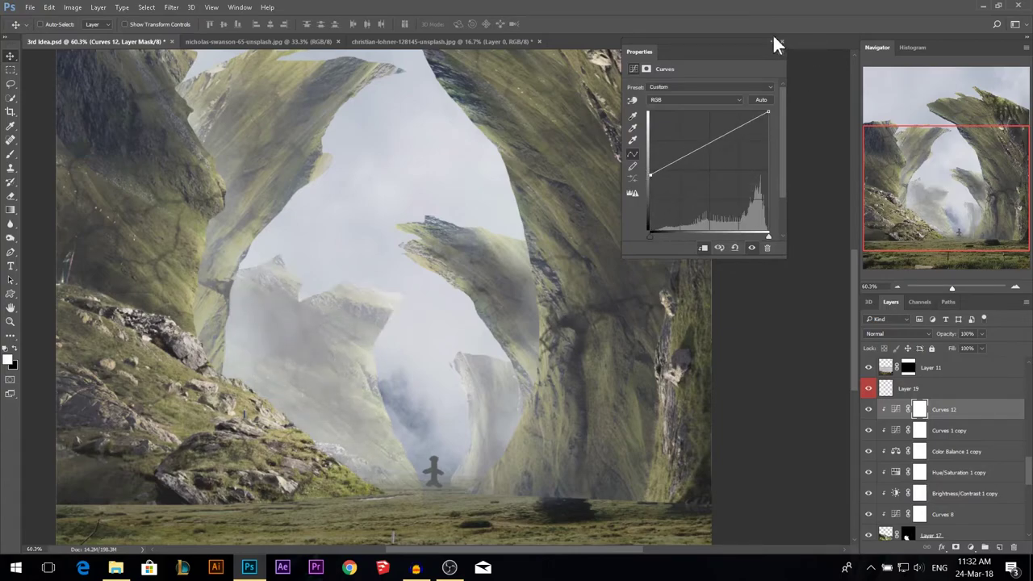
click(781, 42)
- Invert the Curves 12 mask to black and brush white into it over the inner edge of the left cliff
key(ctrl+i)
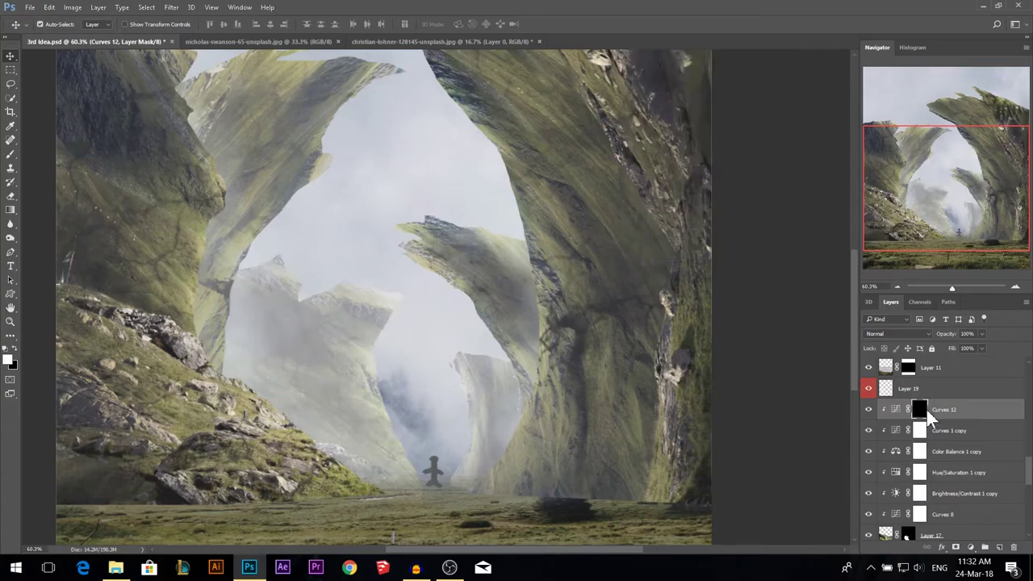
key(b)
mouse_move(396, 415)
mouse_down()
mouse_move(396, 448)
mouse_move(383, 427)
mouse_move(453, 421)
mouse_up()
key(ctrl+z)
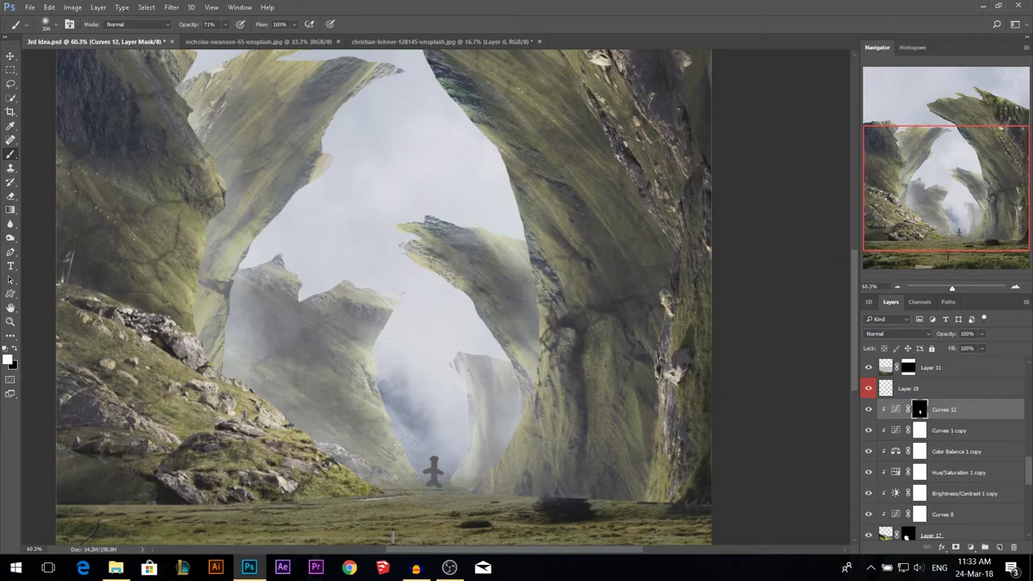
drag(377, 244, 280, 234)
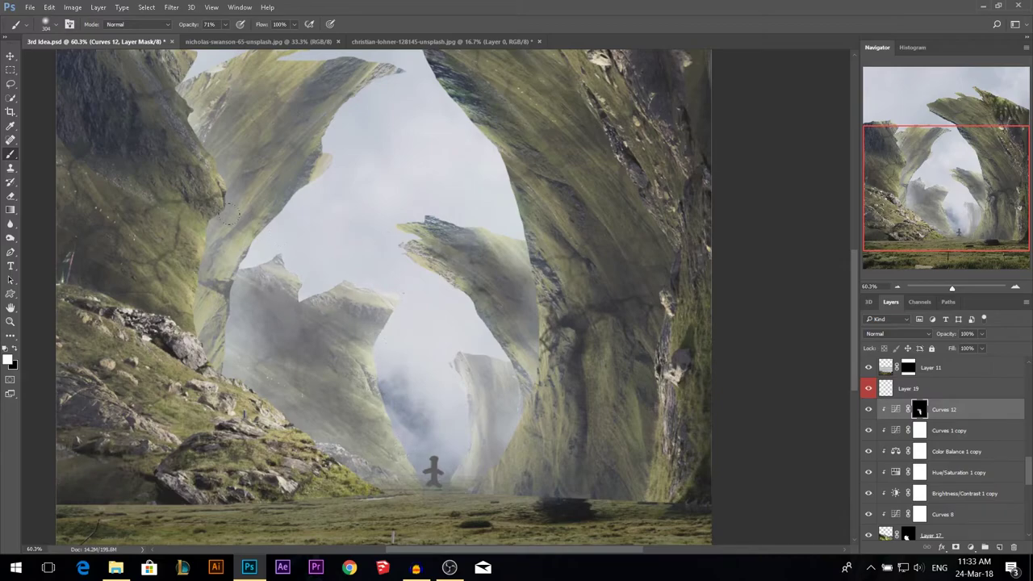
- Lower the white point of Curves 12 by about an eighth to dull the left cliff's highlights
double_click(896, 411)
mouse_move(771, 113)
mouse_down()
mouse_move(784, 130)
mouse_move(783, 118)
mouse_up()
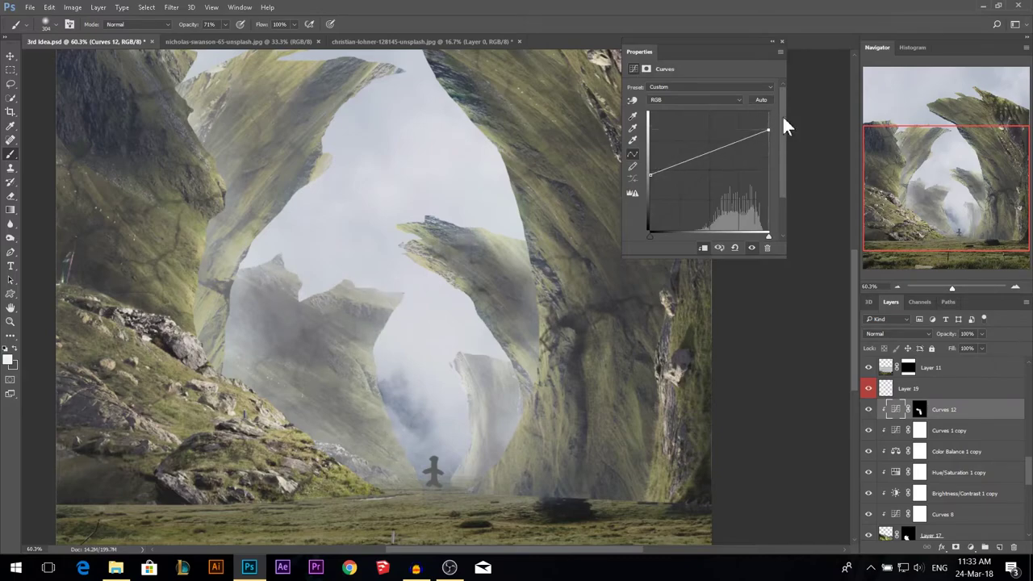
click(782, 41)
key(ctrl+0)
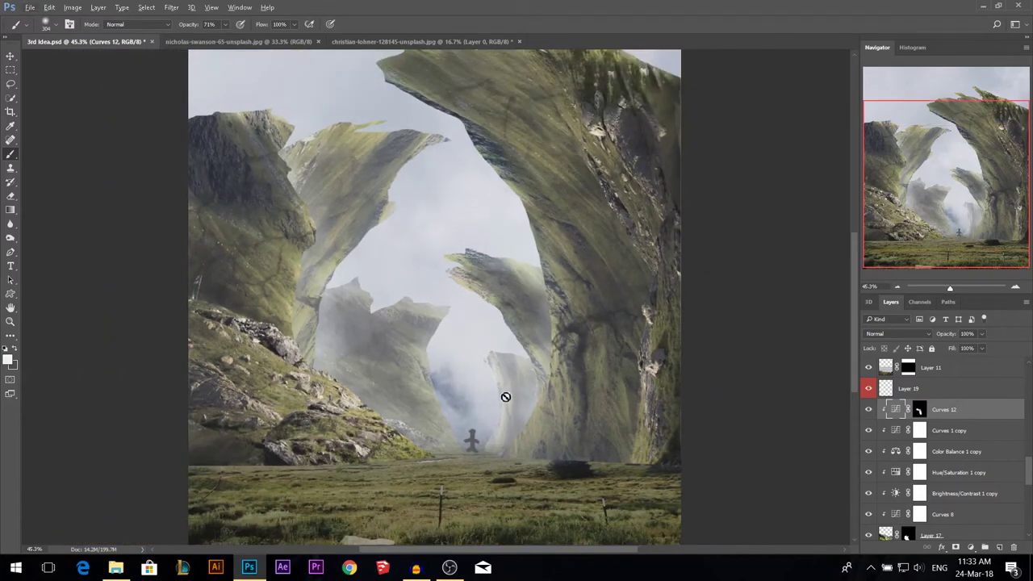
- Lower the white point of Curves 11 slightly to dull the farthest cliff's highlights
click(11, 55)
click(503, 394)
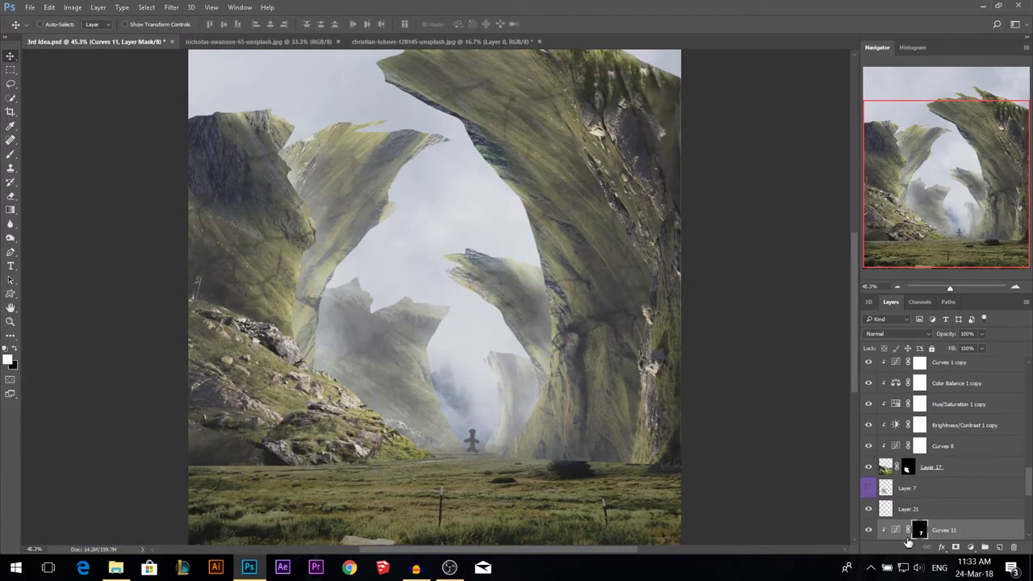
double_click(897, 531)
drag(768, 115, 772, 129)
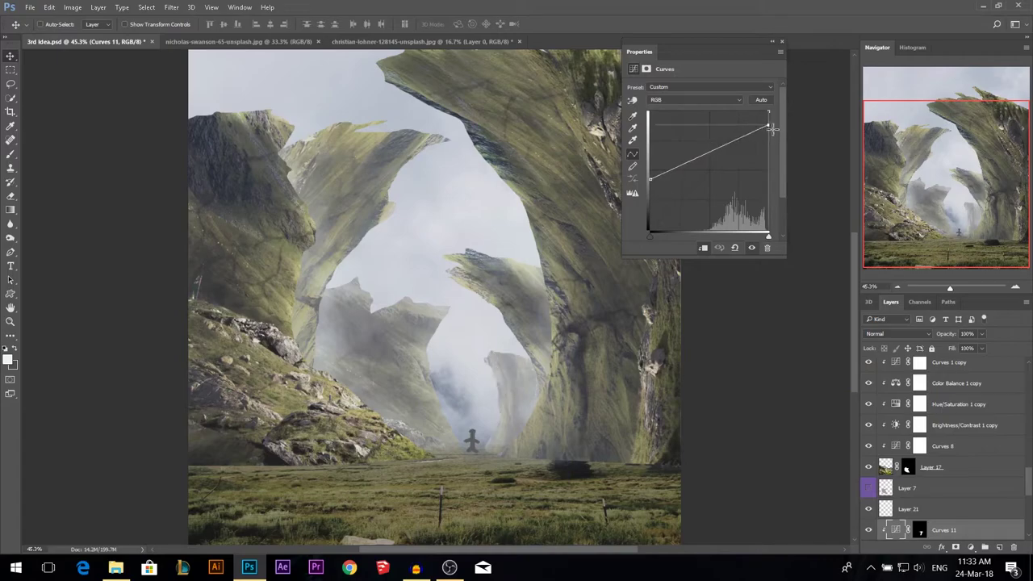
click(781, 42)
scroll(488, 408, down, 1)
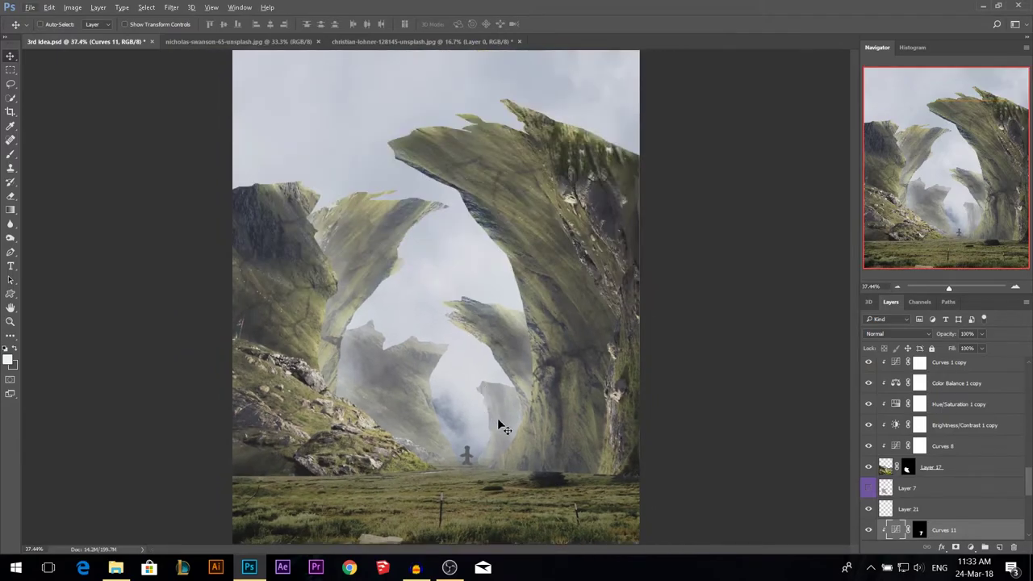
- Create a new layer above Curves 11, choose a recent cloud-shaped brush, and sample a light grey from the misty background
scroll(499, 422, up, 4)
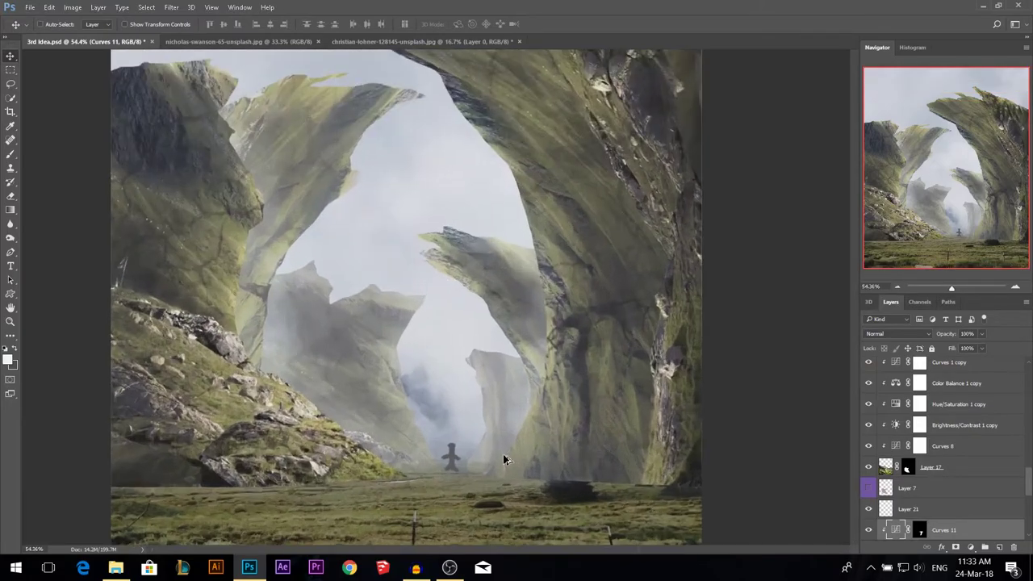
scroll(503, 459, up, 4)
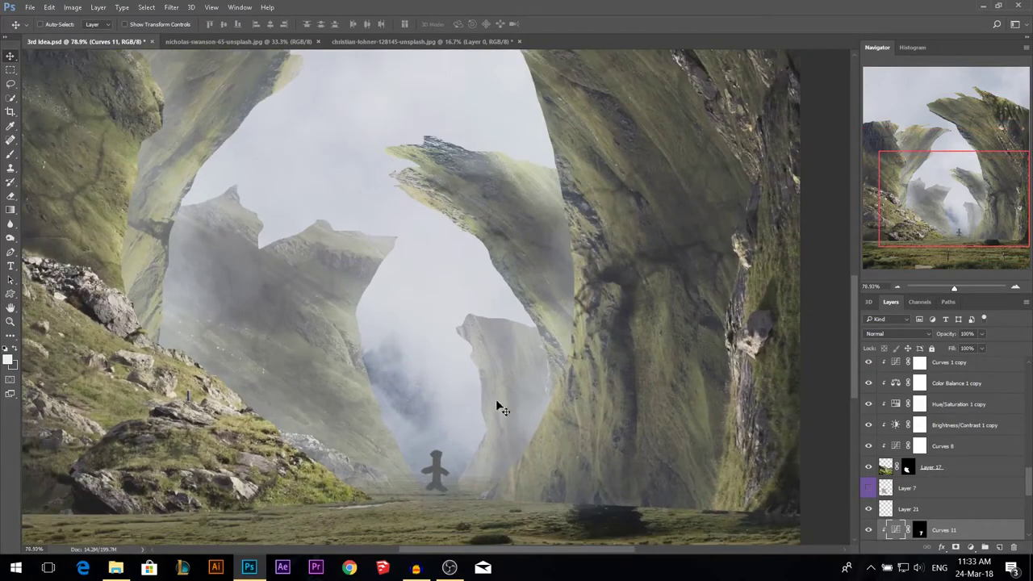
scroll(969, 524, down, 1)
click(1000, 548)
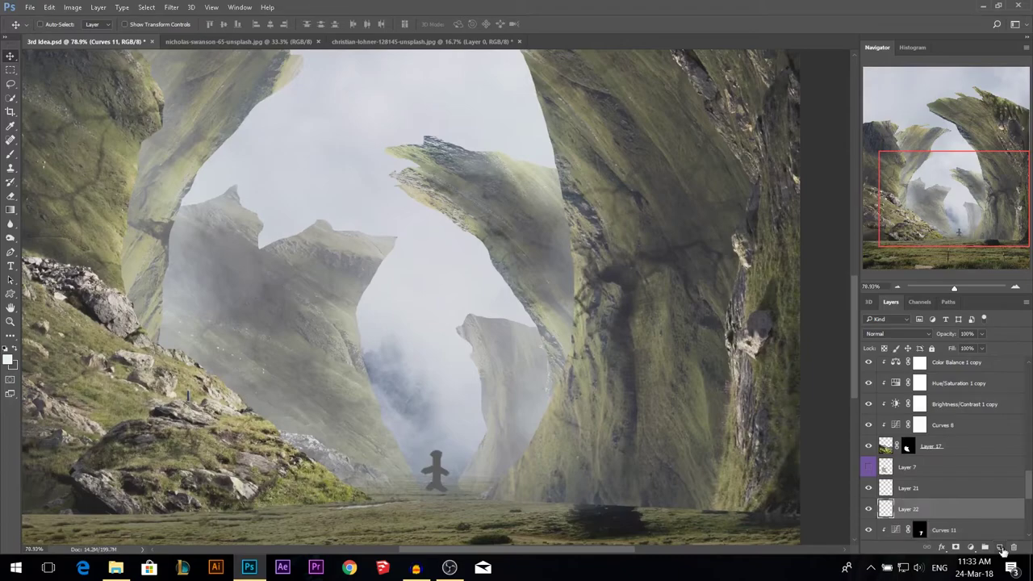
key(b)
right_click(443, 329)
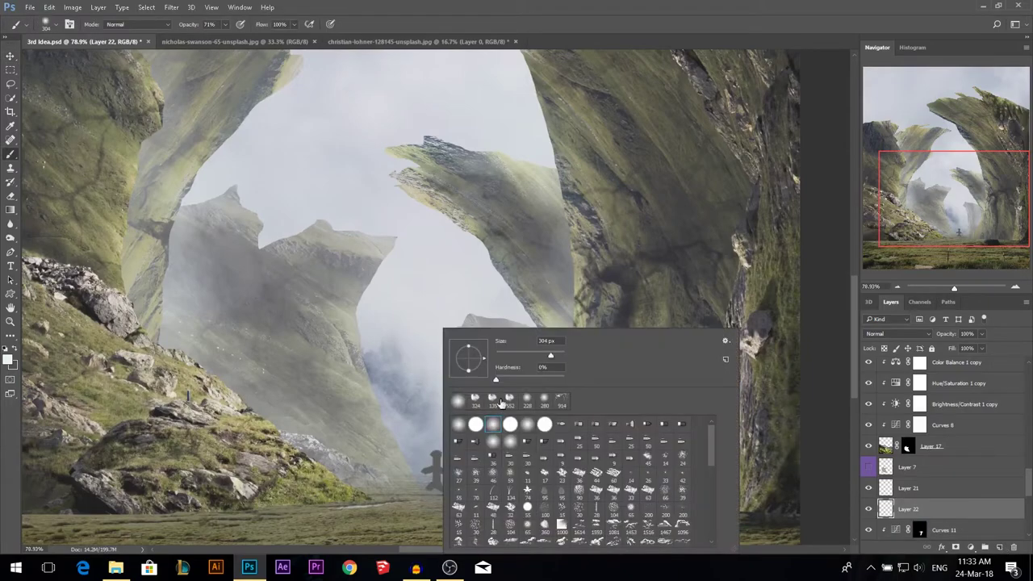
click(511, 404)
mouse_move(391, 373)
mouse_down()
mouse_move(317, 372)
mouse_move(369, 377)
mouse_up()
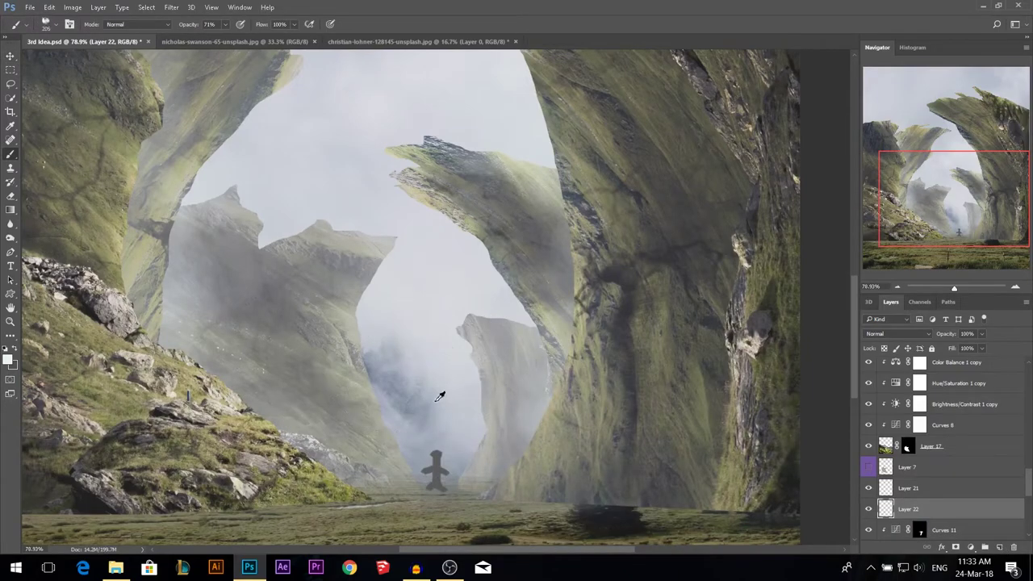
click(484, 395)
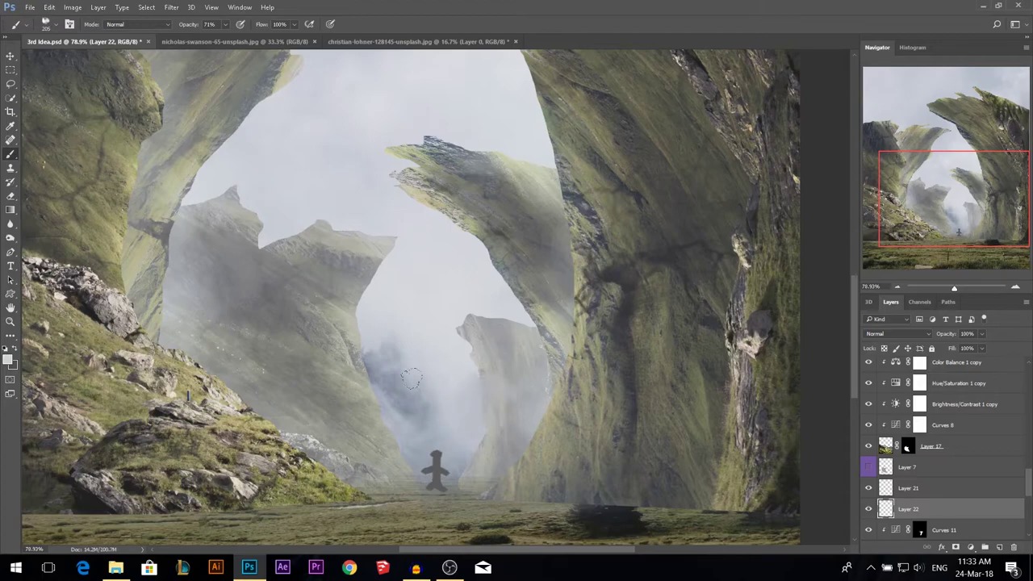
- Paint light grey mist over the farthest cliff on Layer 22 and reduce the layer's opacity to 55%
click(435, 362)
click(438, 353)
mouse_move(478, 284)
mouse_down()
mouse_move(449, 285)
mouse_move(439, 313)
mouse_up()
click(509, 302)
key(ctrl+z)
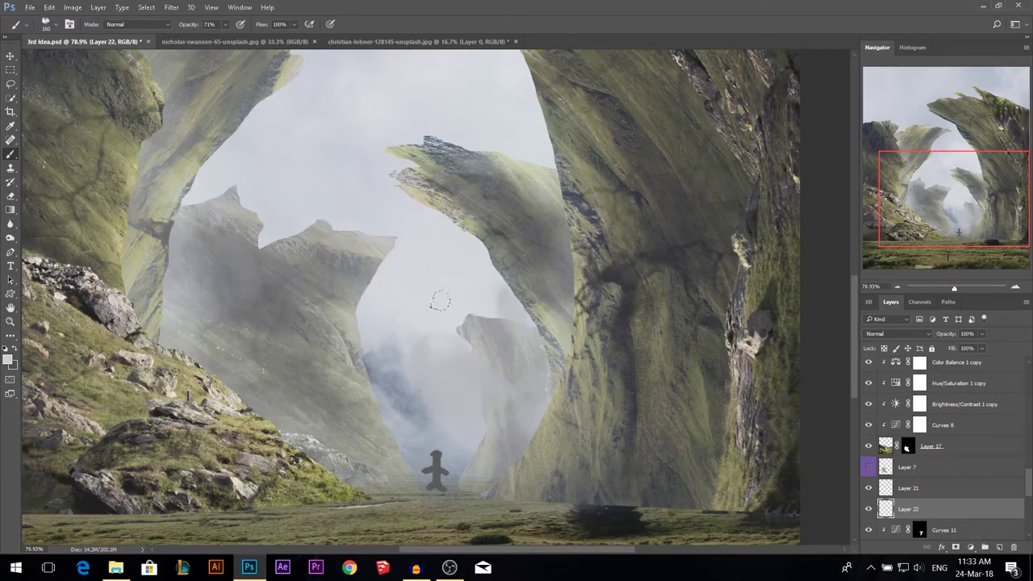
key(ctrl+0)
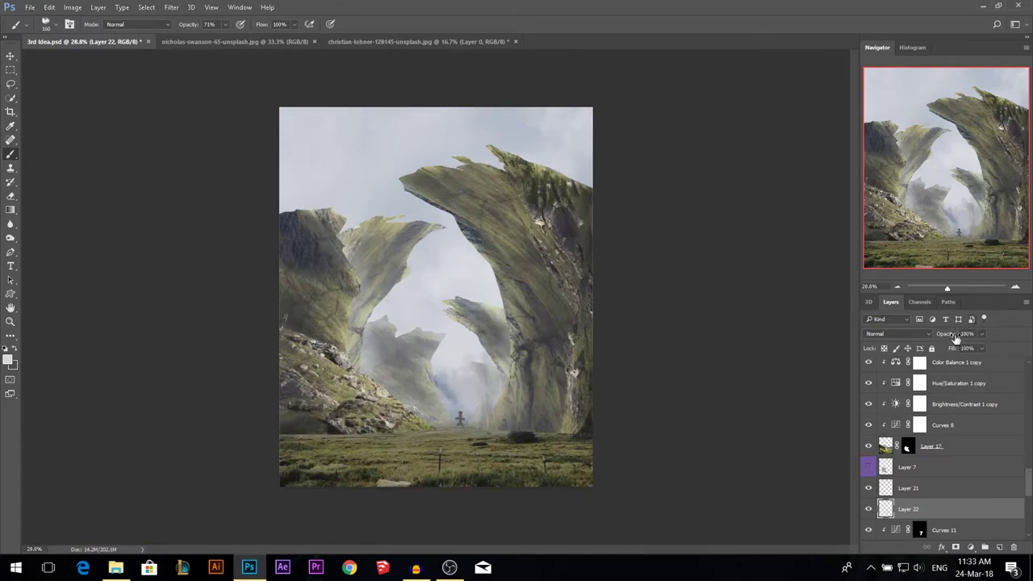
drag(955, 337, 944, 337)
- Add a Curves adjustment above Curves 1 copy 2 for the middle overhanging cliff and raise its black point to nearly half
key(v)
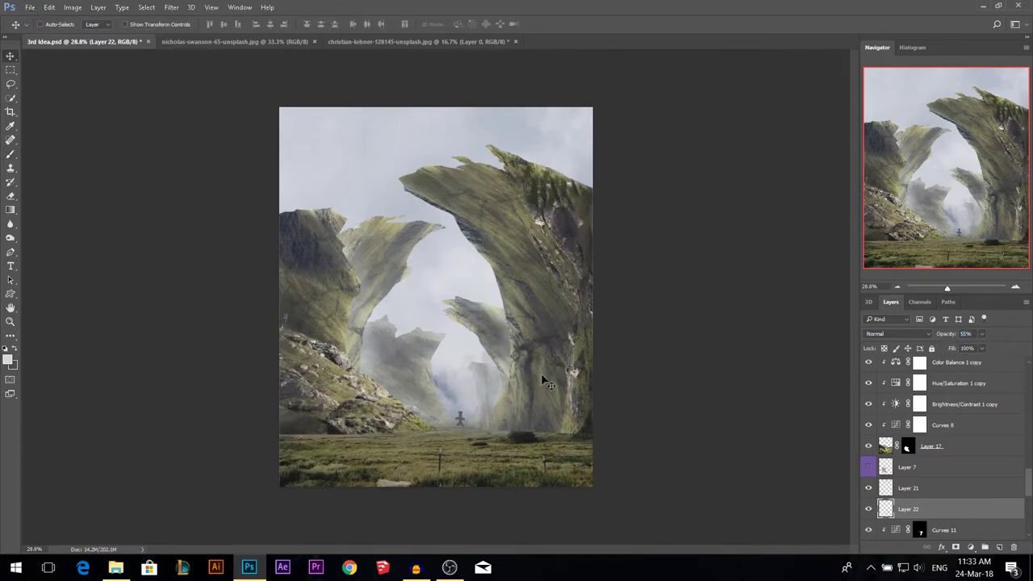
scroll(593, 371, up, 1)
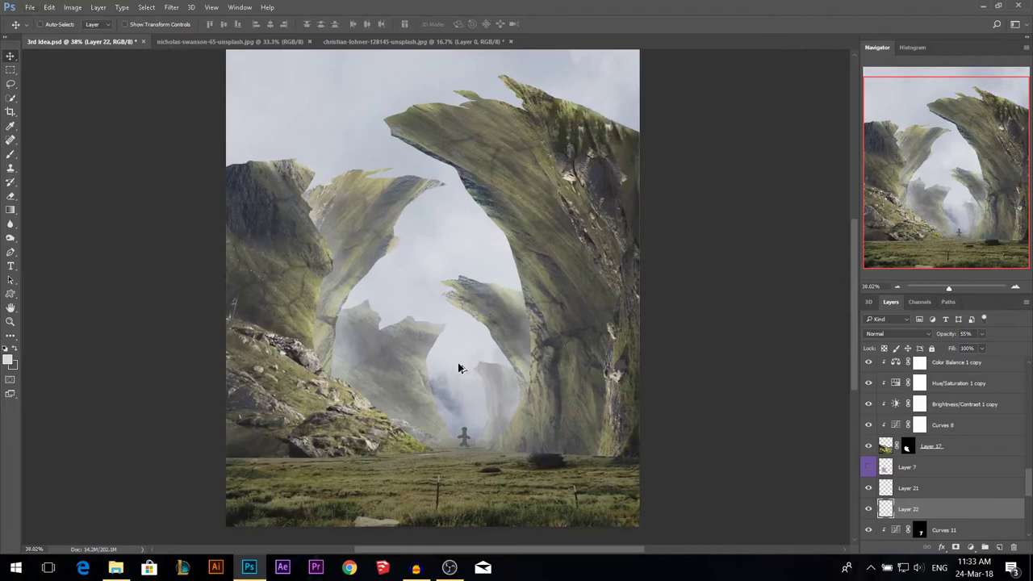
scroll(458, 368, down, 1)
click(489, 326)
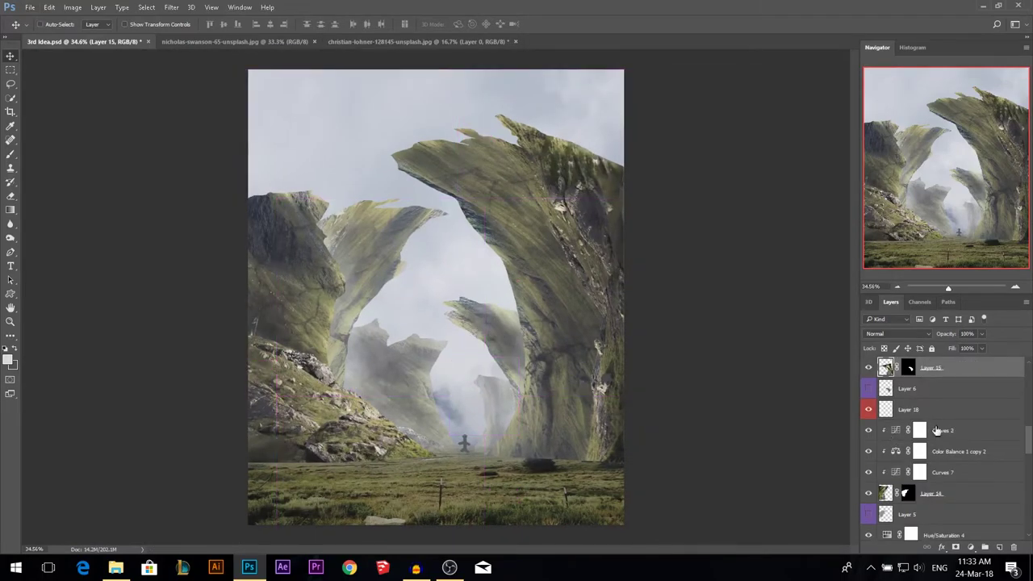
scroll(936, 430, up, 1)
scroll(928, 409, up, 3)
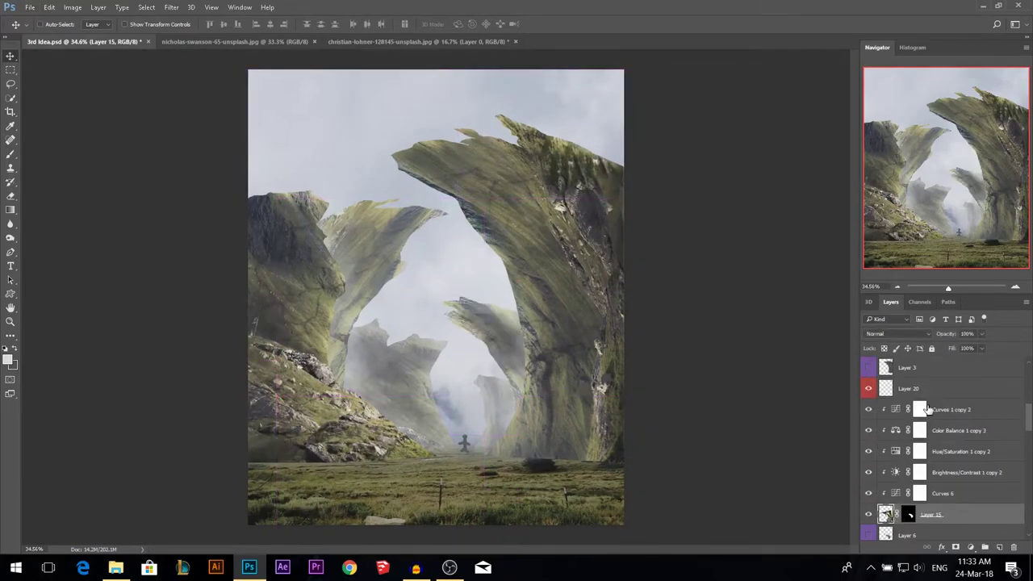
click(928, 410)
click(970, 547)
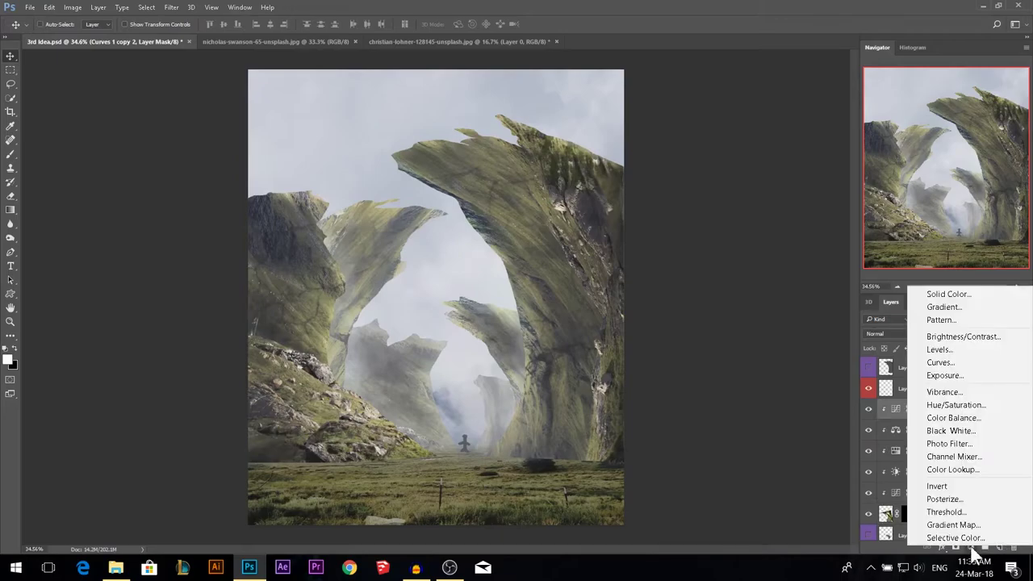
click(941, 362)
drag(651, 231, 650, 175)
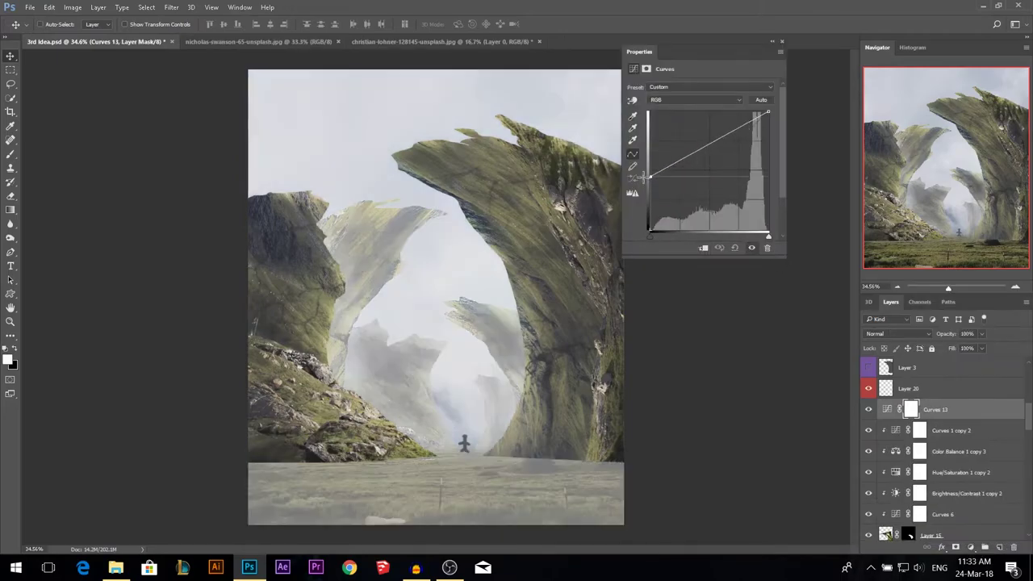
- Clip Curves 13 to the overhanging cliff and lower its white point by about an eighth
click(704, 249)
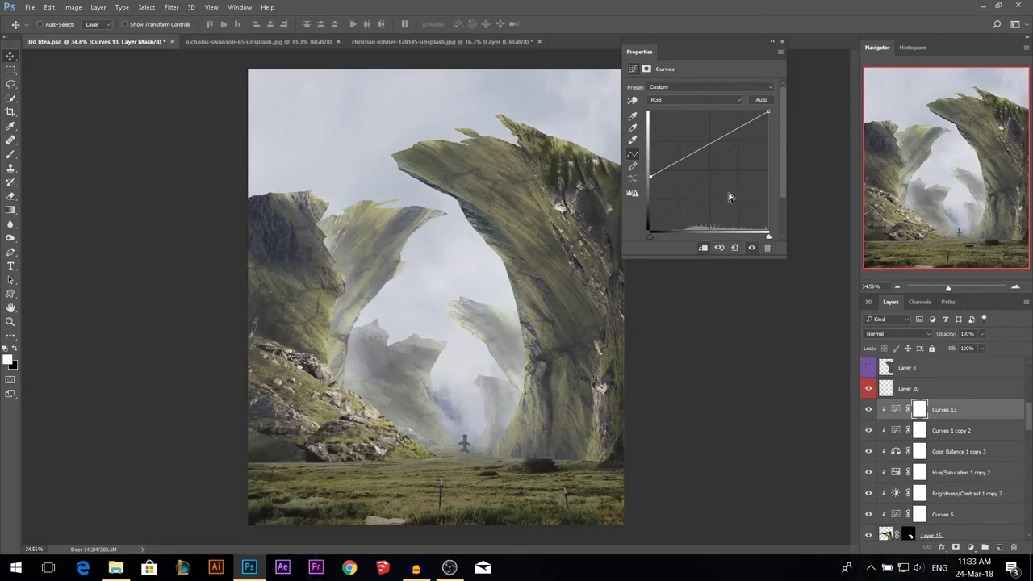
drag(770, 114, 770, 129)
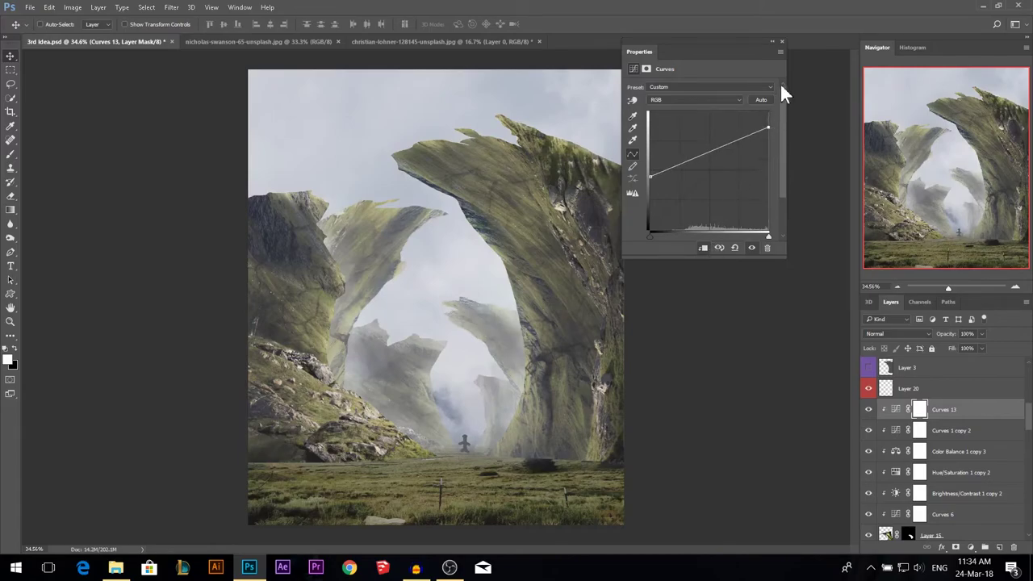
click(782, 41)
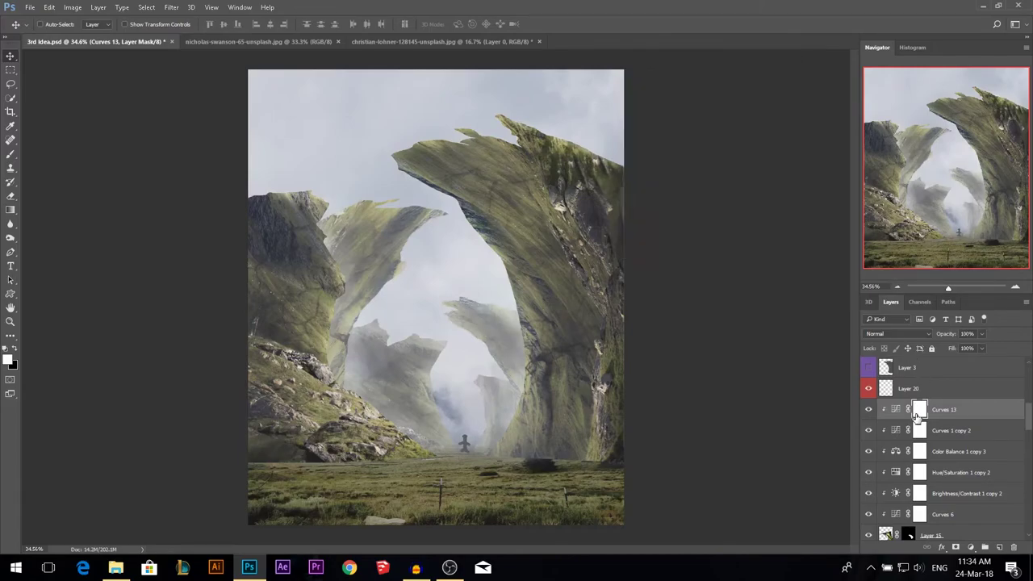
- Invert the Curves 13 mask and paint white on it over the middle overhanging cliff with a soft brush at 71% opacity
key(ctrl+i)
key(b)
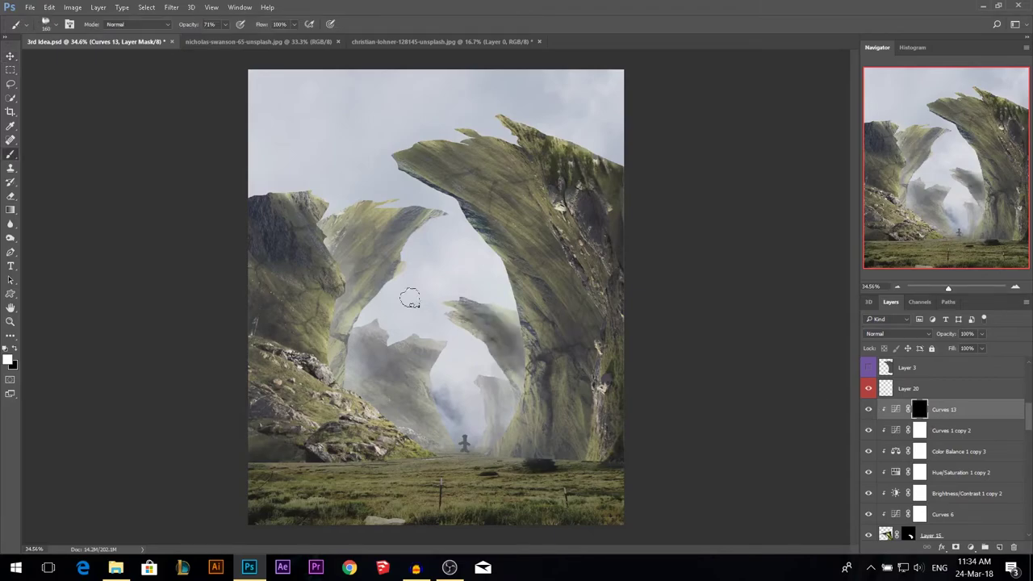
scroll(478, 357, up, 1)
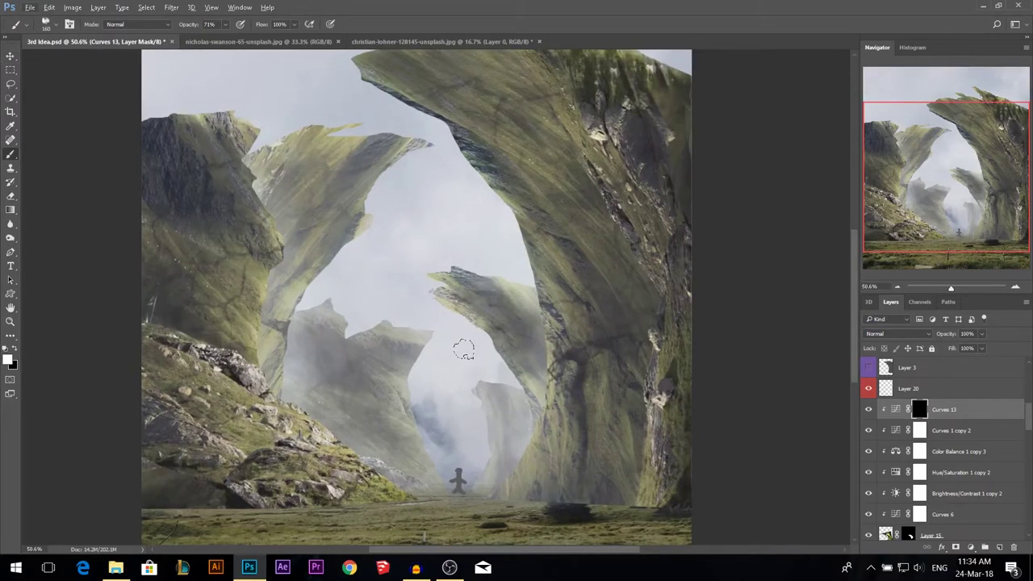
right_click(456, 350)
click(519, 424)
mouse_move(425, 328)
mouse_down()
mouse_move(465, 339)
mouse_move(481, 363)
mouse_move(445, 247)
mouse_up()
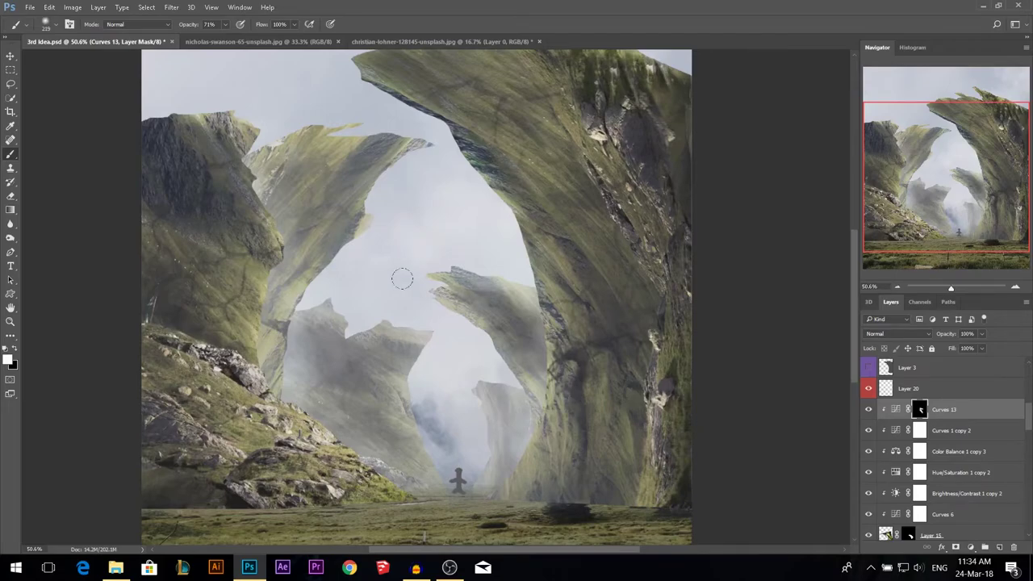
- Add a Curves adjustment above Curves 2, clipped to the arched cliff of Layer 14, and adjust its curve
key(v)
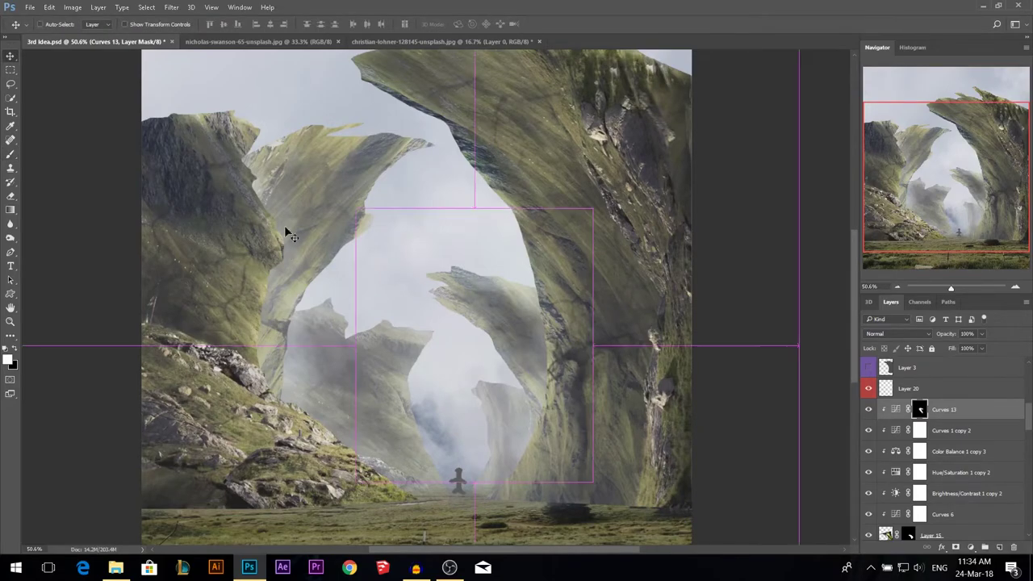
ctrl+click(622, 339)
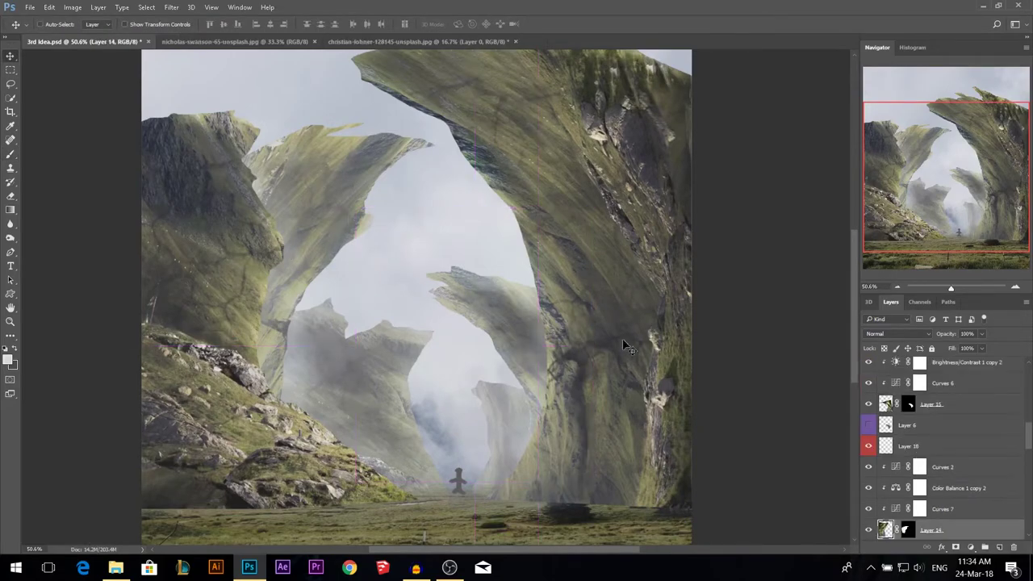
click(985, 546)
click(944, 365)
drag(650, 231, 651, 214)
drag(768, 112, 779, 117)
click(782, 42)
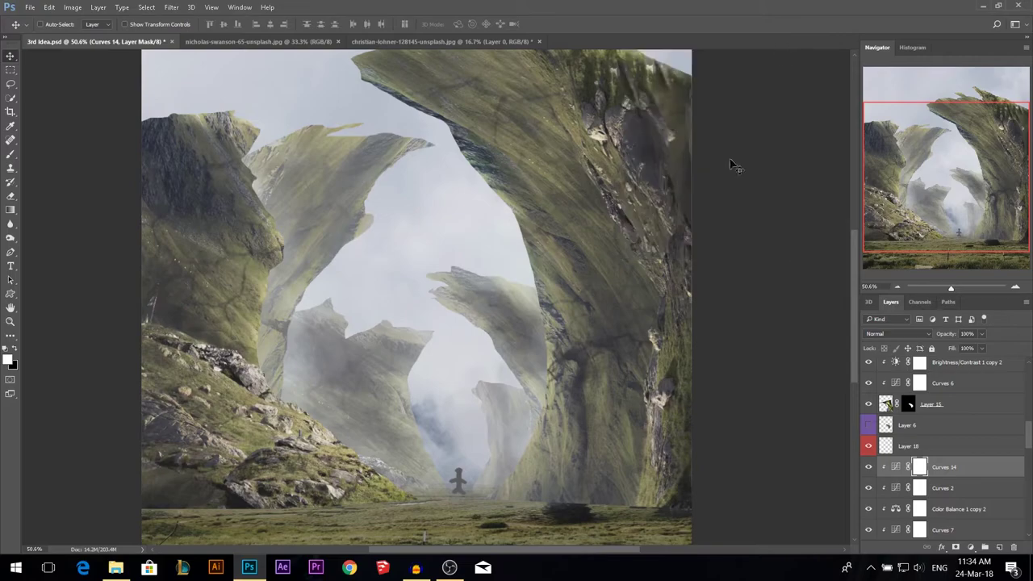
- Invert the Curves 14 mask and paint white on it over the arched cliff with a large soft brush
key(ctrl+i)
key(b)
drag(337, 387, 372, 389)
click(322, 388)
drag(400, 281, 381, 281)
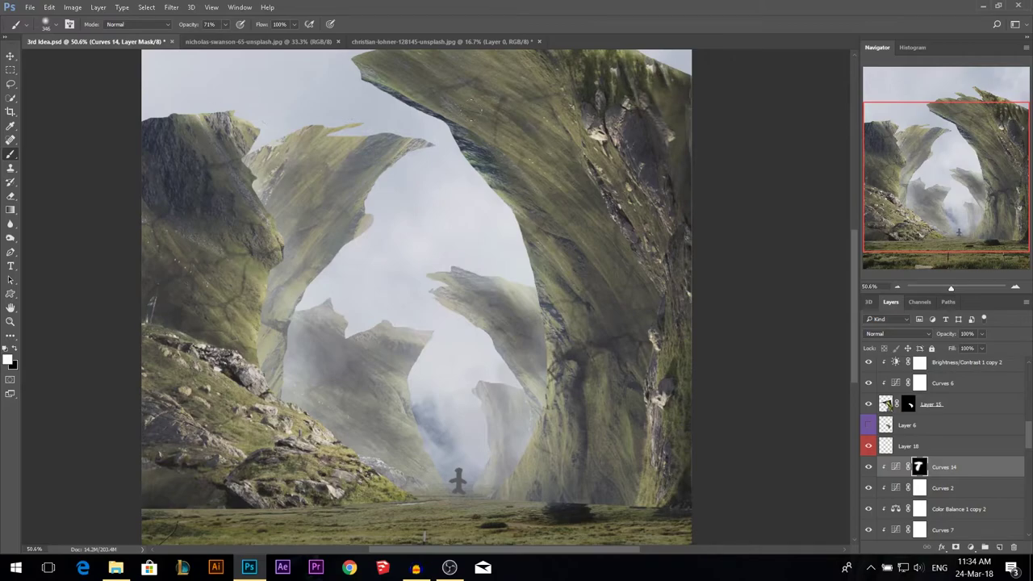
- Retouch the tones of the arched cliff's thin upper ledge on Layer 14 using a small Dodge/Burn brush, Midtones range, 57% exposure
scroll(349, 161, up, 5)
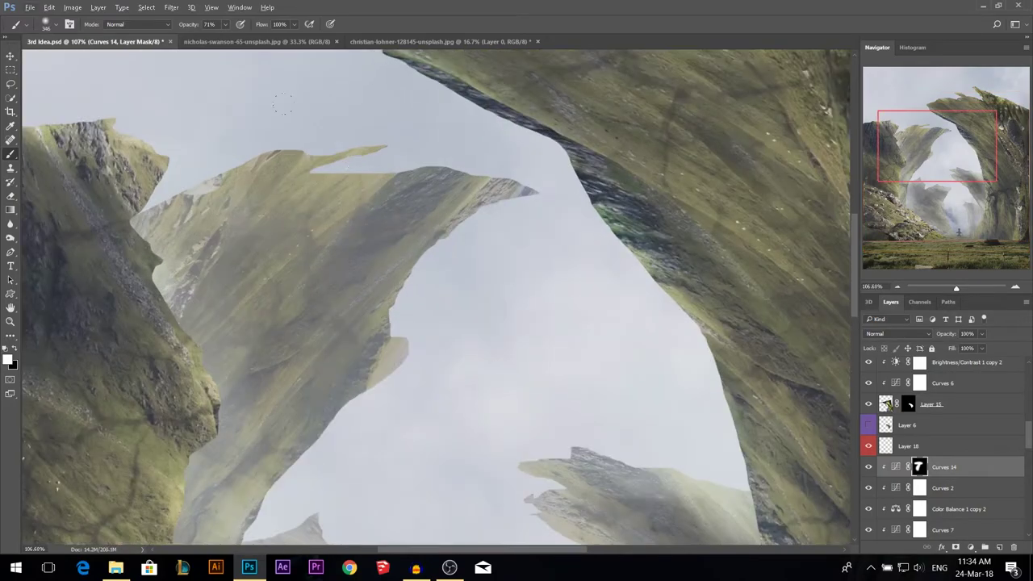
scroll(939, 430, down, 1)
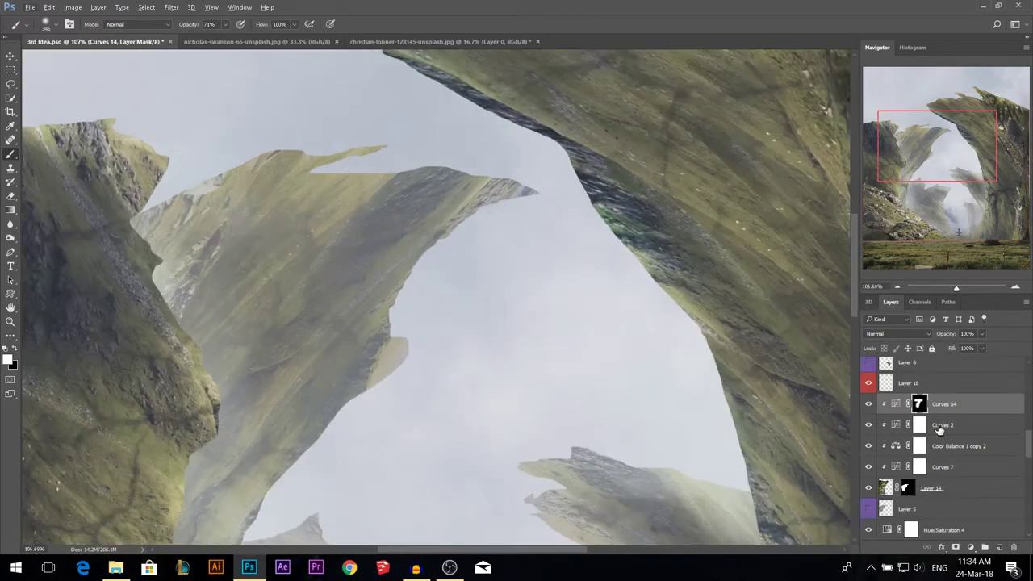
click(887, 487)
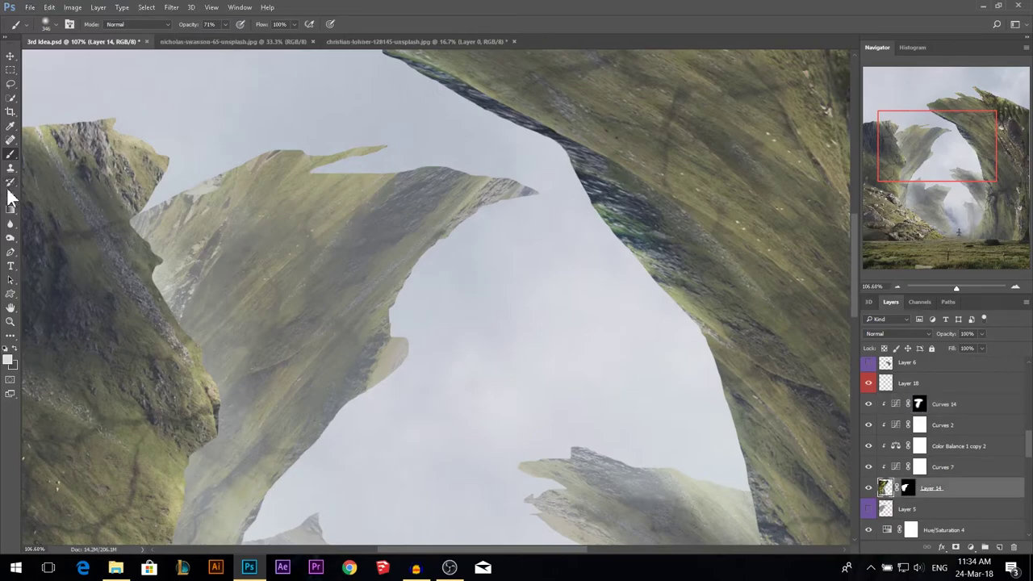
click(10, 237)
drag(332, 159, 276, 156)
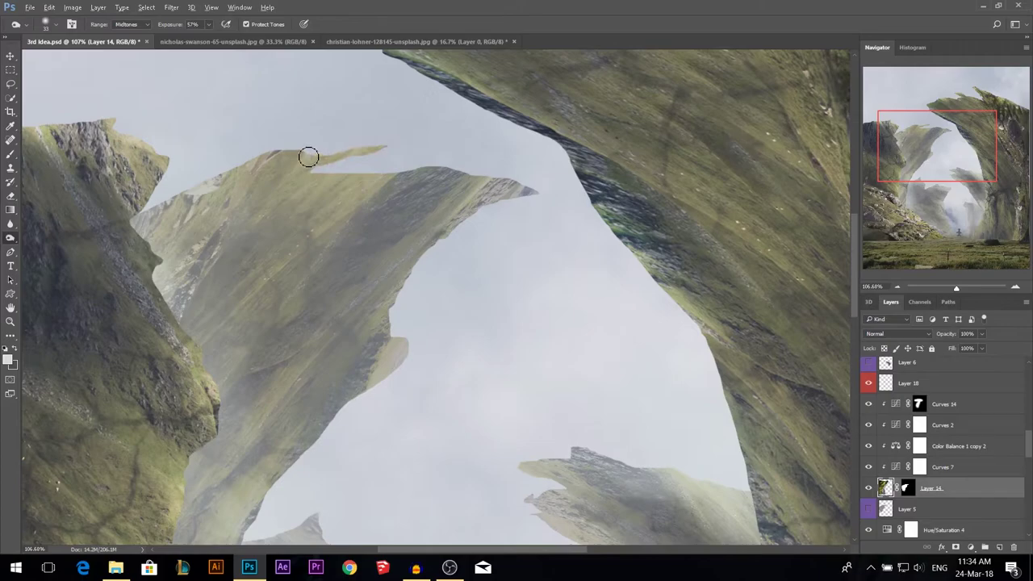
scroll(338, 151, up, 1)
scroll(336, 151, up, 2)
scroll(339, 179, up, 3)
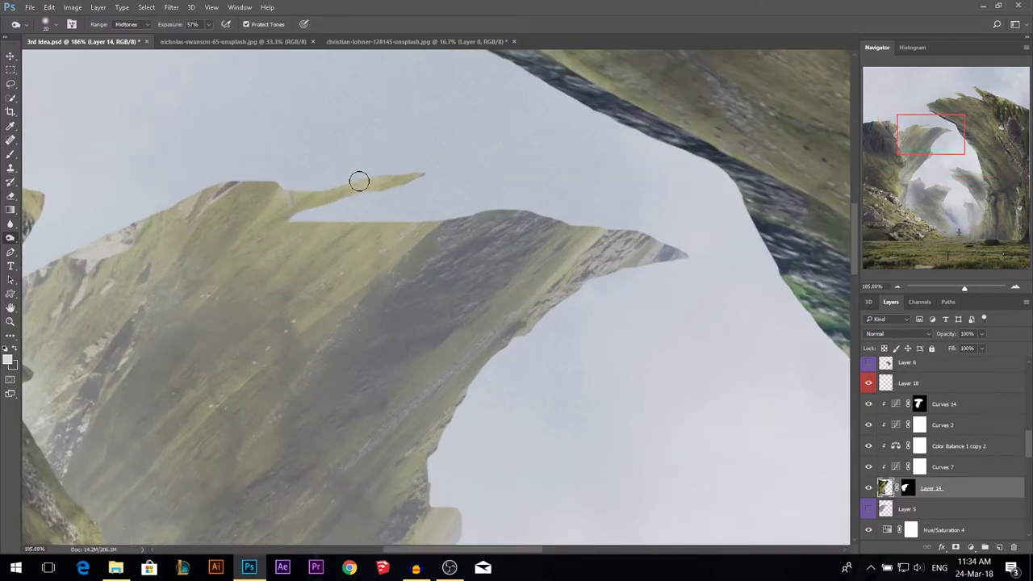
alt+right_click(299, 214)
alt+right_click(288, 227)
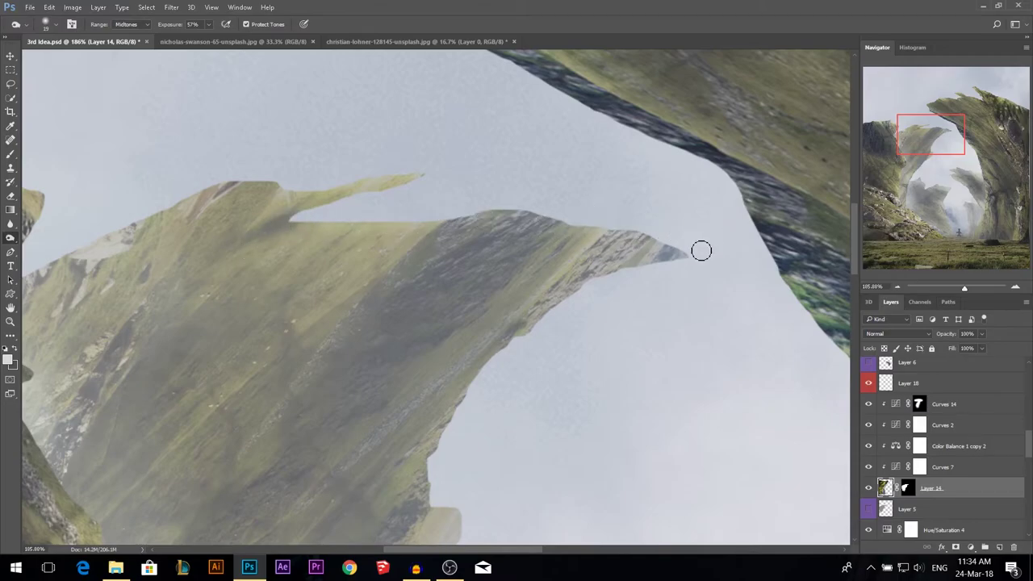
- Lighten the arched cliff's tip and upper face on Layer 14 with a larger soft toning brush at 57% exposure
drag(623, 288, 760, 290)
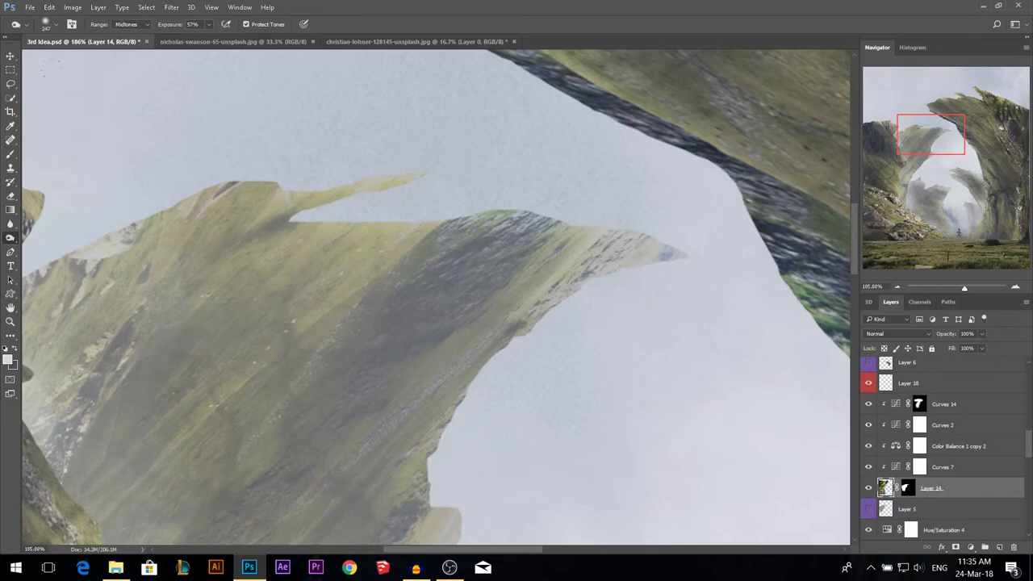
scroll(406, 166, down, 3)
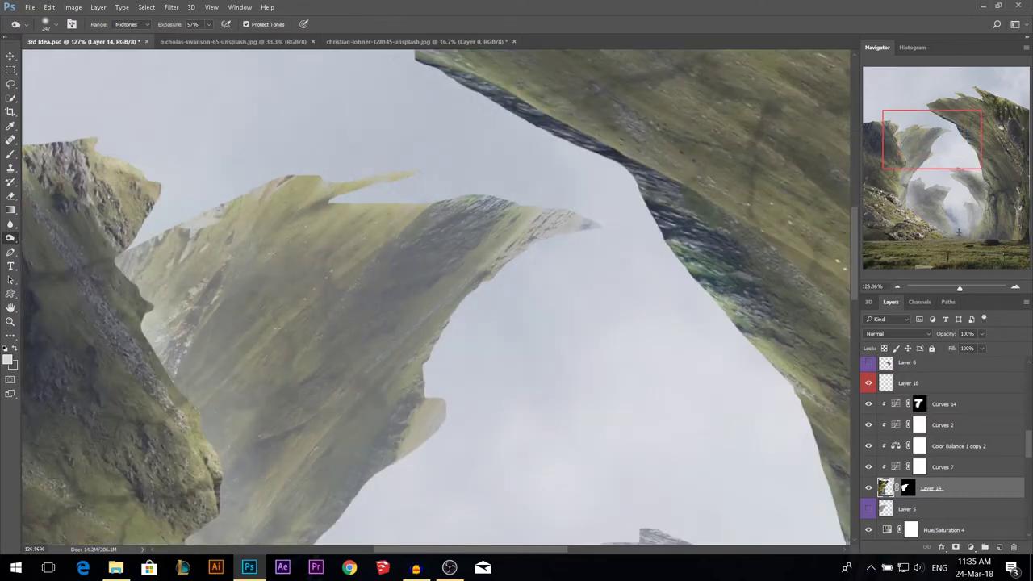
drag(371, 276, 291, 263)
scroll(187, 233, down, 6)
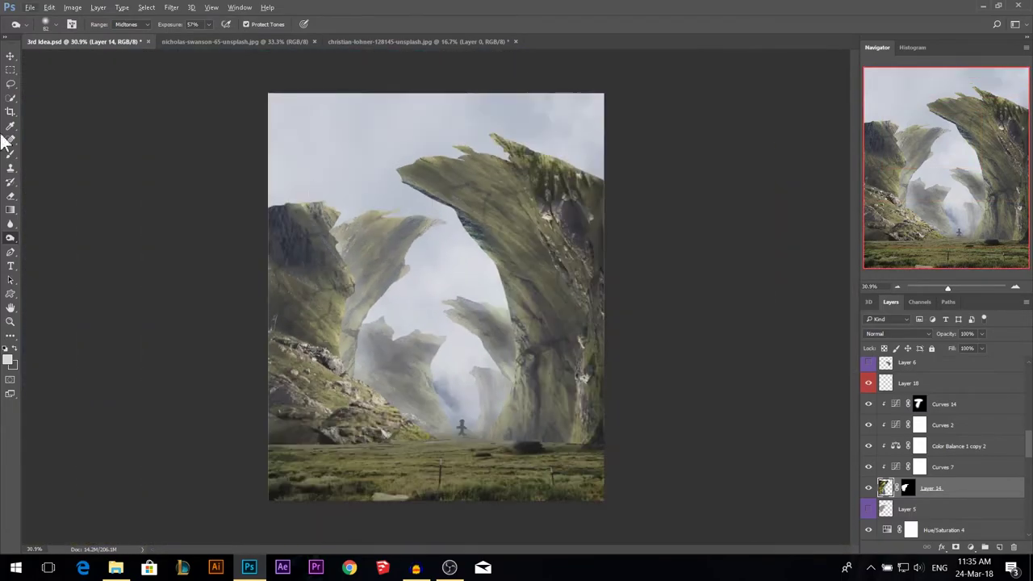
click(10, 56)
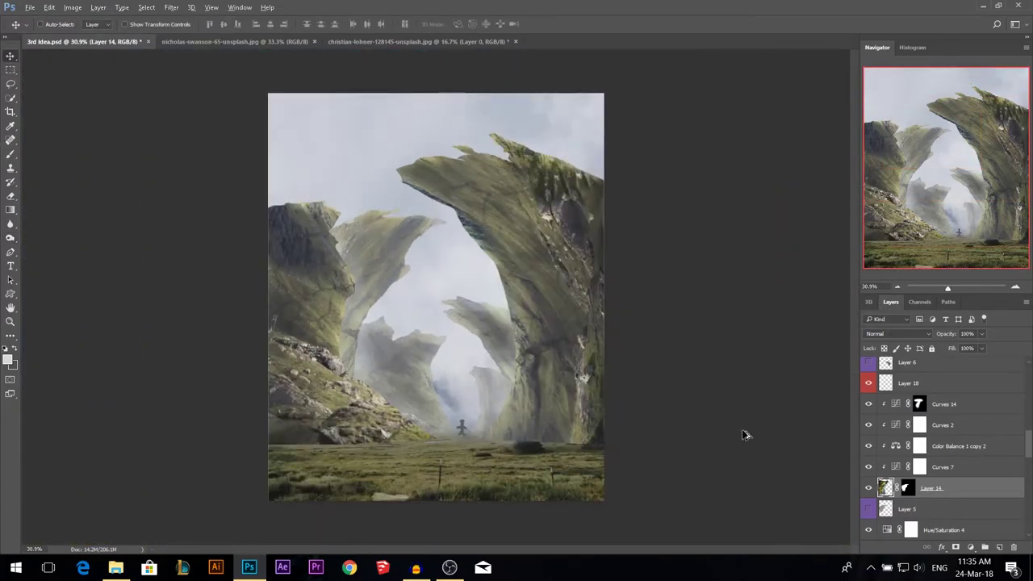
click(117, 569)
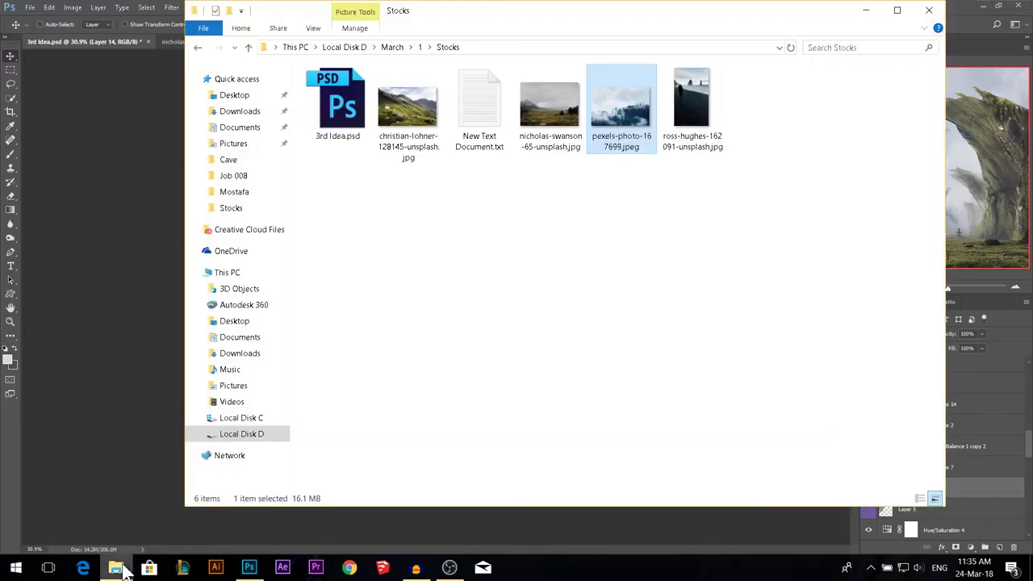
drag(699, 122, 142, 436)
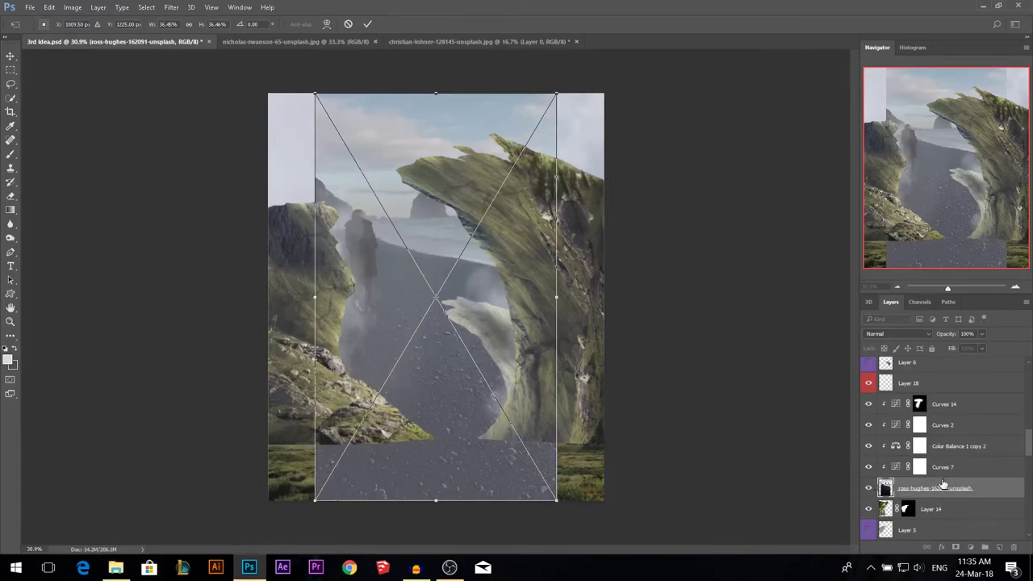
key(Escape)
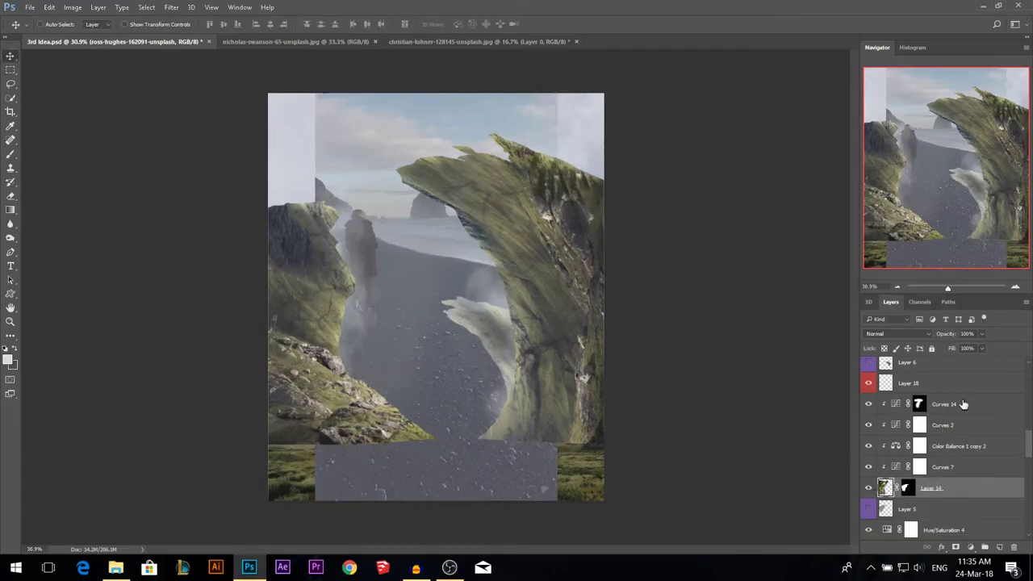
- Place the ross-hughes-162091-unsplash photo from the Stocks folder as a new layer directly above Curves 3
click(953, 408)
scroll(952, 408, down, 5)
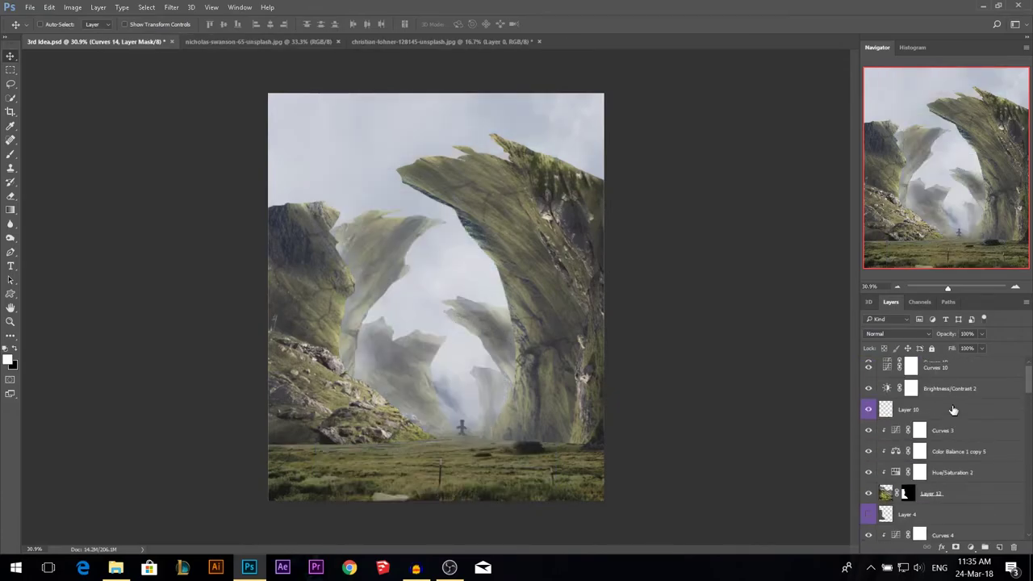
click(941, 433)
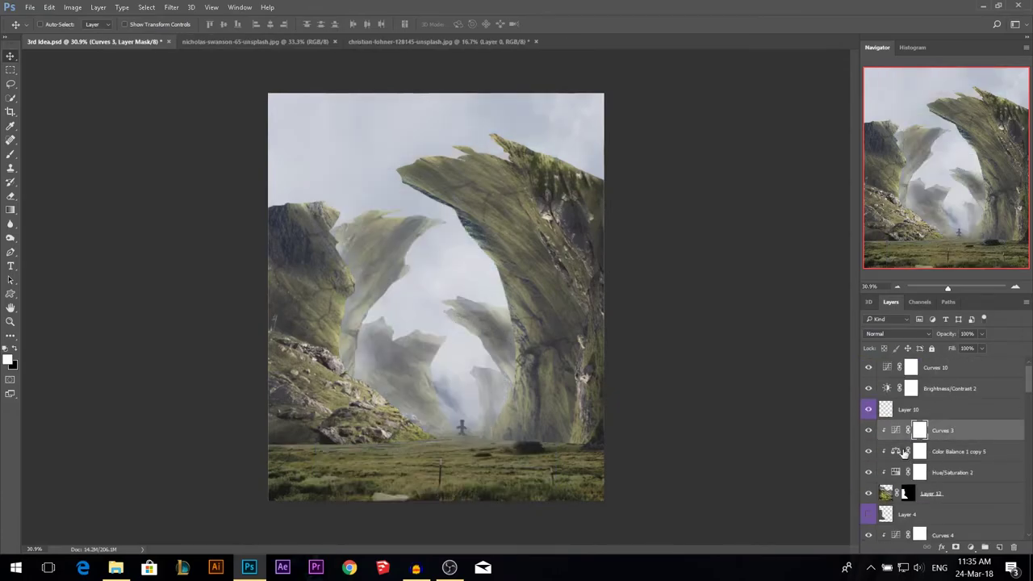
key(alt+Tab)
drag(692, 113, 444, 275)
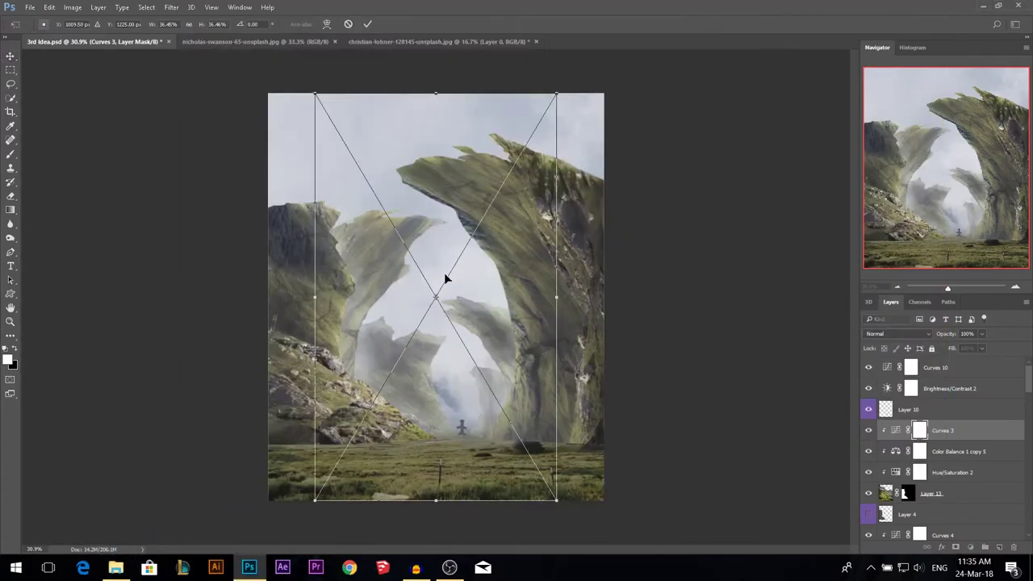
key(Return)
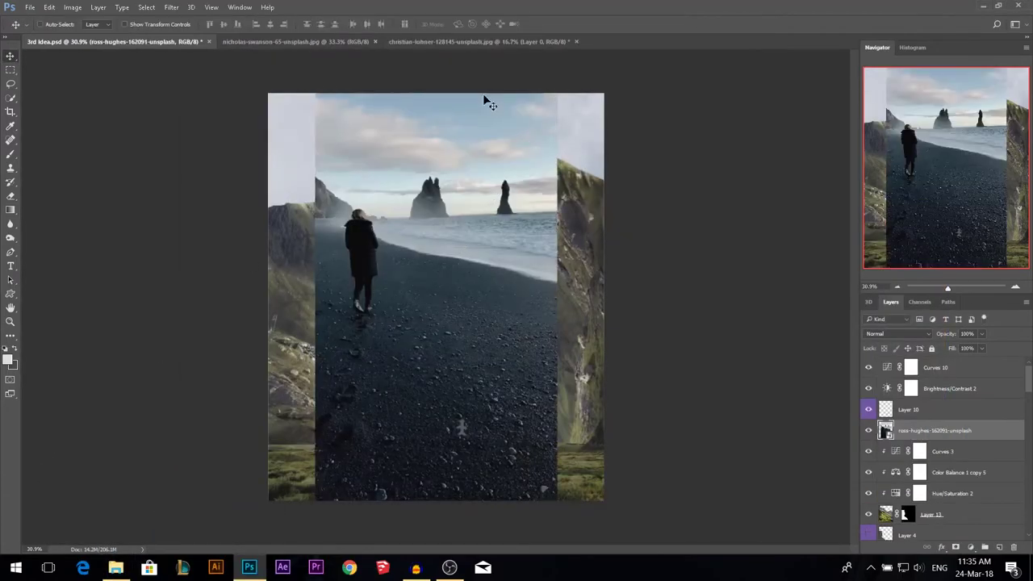
- Select the walking woman in the placed beach photo with the Quick Selection tool
click(11, 99)
scroll(372, 237, up, 3)
mouse_move(375, 225)
mouse_down()
mouse_move(348, 231)
mouse_move(353, 318)
mouse_up()
scroll(363, 331, up, 3)
- Refine the selection around the woman's boots with the Lasso, outlining the left boot and subtracting the ground between the feet
click(11, 84)
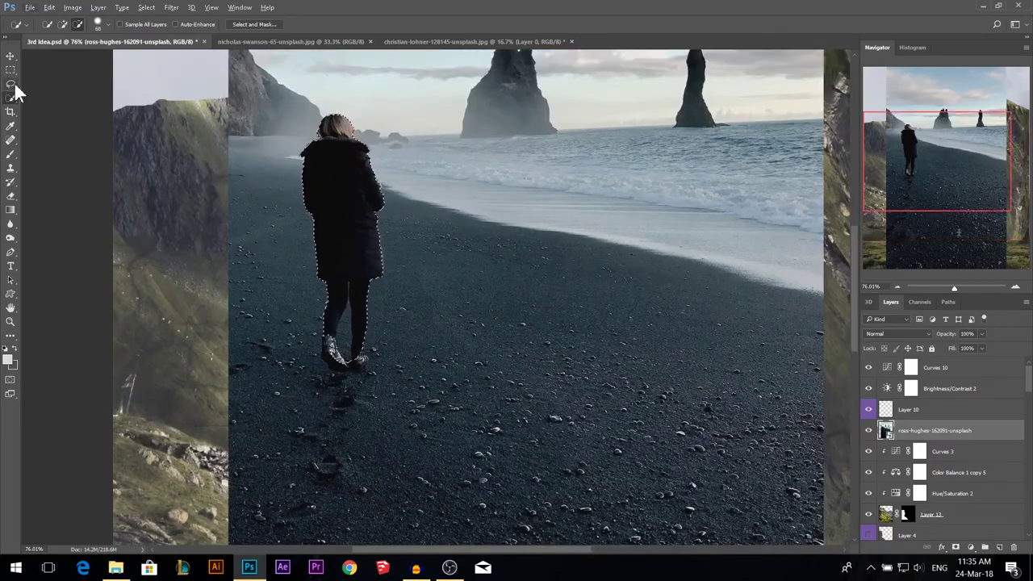
scroll(342, 343, up, 4)
mouse_move(280, 289)
mouse_down()
mouse_move(281, 355)
mouse_move(303, 389)
mouse_move(381, 390)
mouse_move(412, 360)
mouse_move(394, 309)
mouse_move(375, 362)
mouse_move(357, 376)
mouse_move(325, 347)
mouse_move(296, 282)
mouse_move(282, 296)
mouse_move(315, 334)
mouse_up()
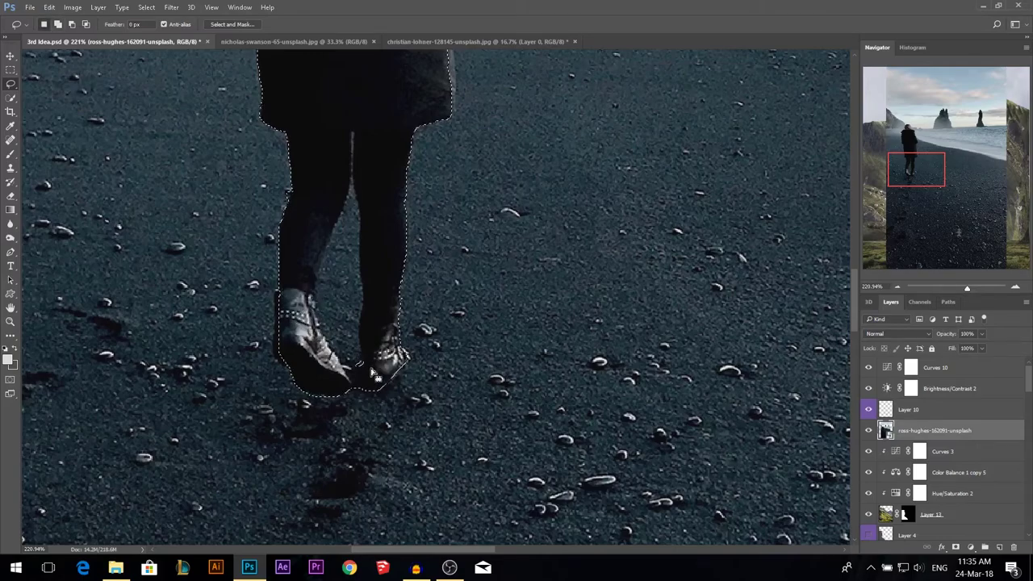
drag(357, 390, 338, 329)
scroll(376, 408, down, 2)
scroll(353, 360, up, 4)
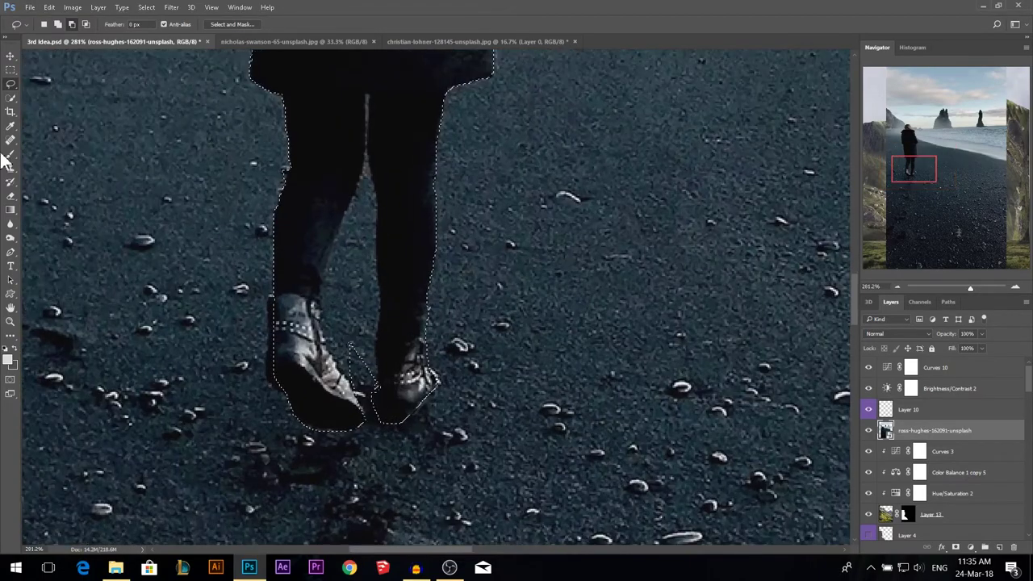
- Subtract the sand gap between the woman's legs from the selection with the Polygonal Lasso
drag(10, 83, 49, 96)
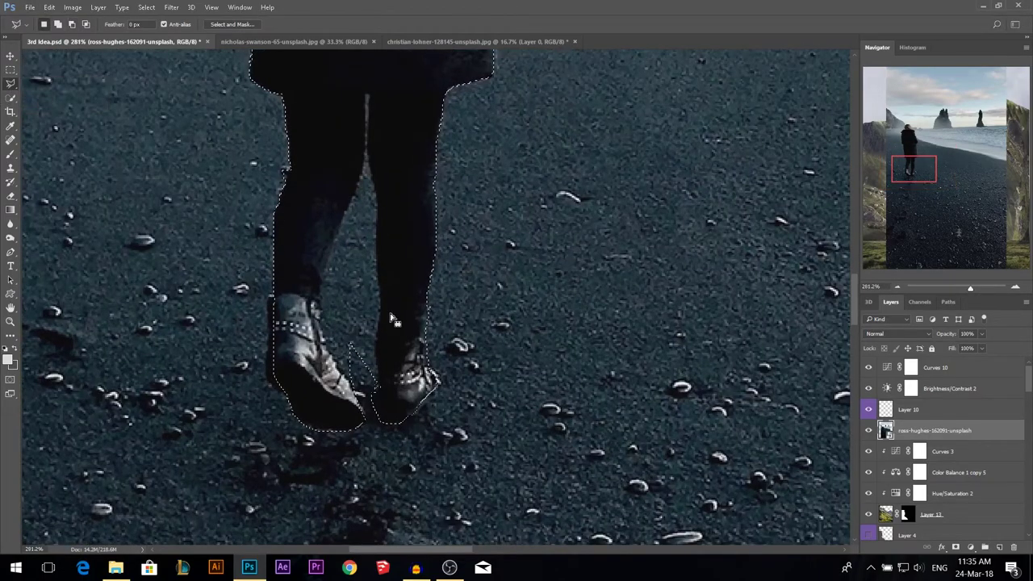
click(376, 391)
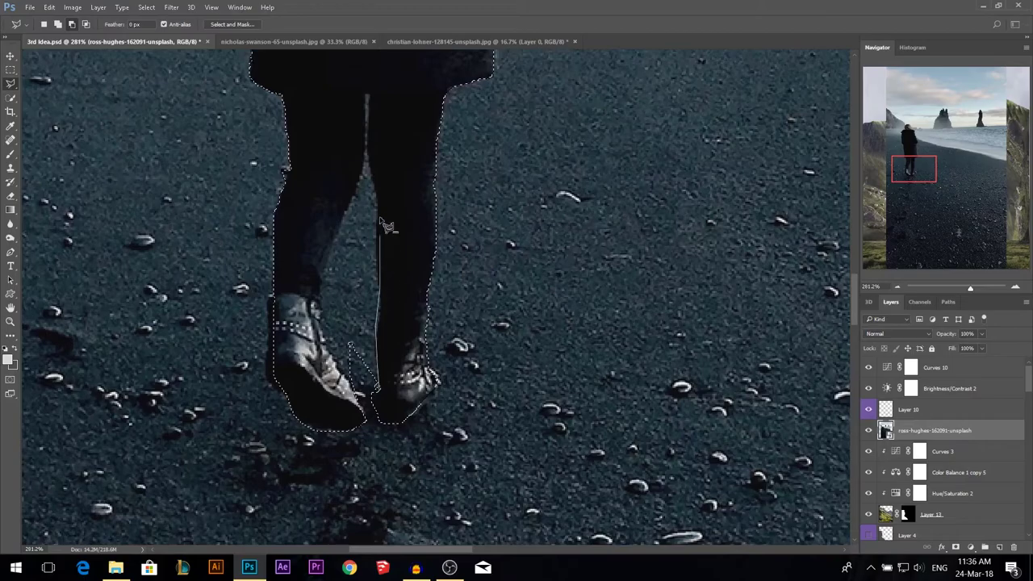
click(365, 151)
click(318, 272)
click(317, 302)
click(324, 338)
click(330, 359)
click(376, 390)
- Add a layer mask to the ross-hughes-162091-unsplash layer from the woman's selection
scroll(400, 433, down, 5)
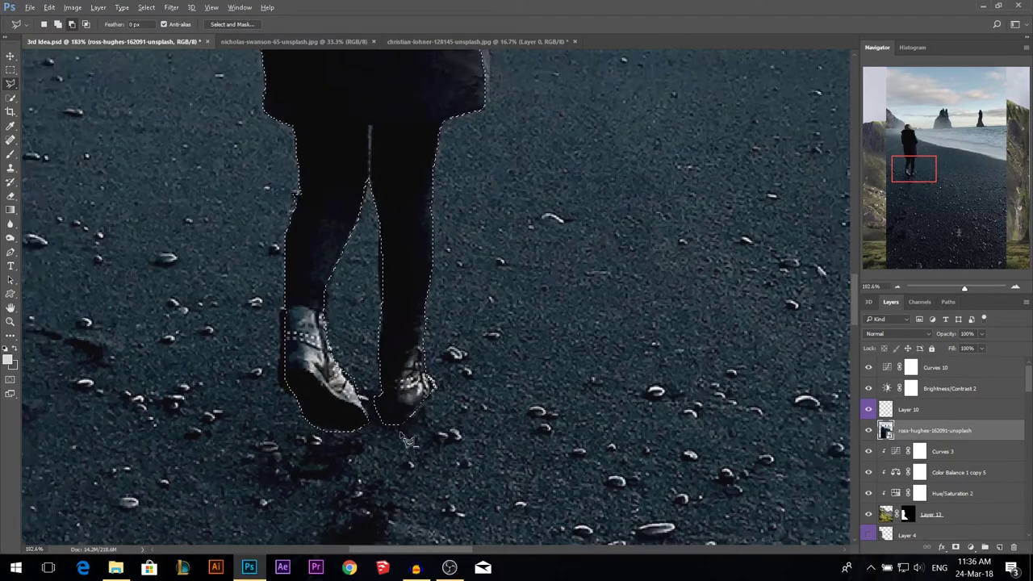
scroll(408, 440, down, 3)
click(956, 548)
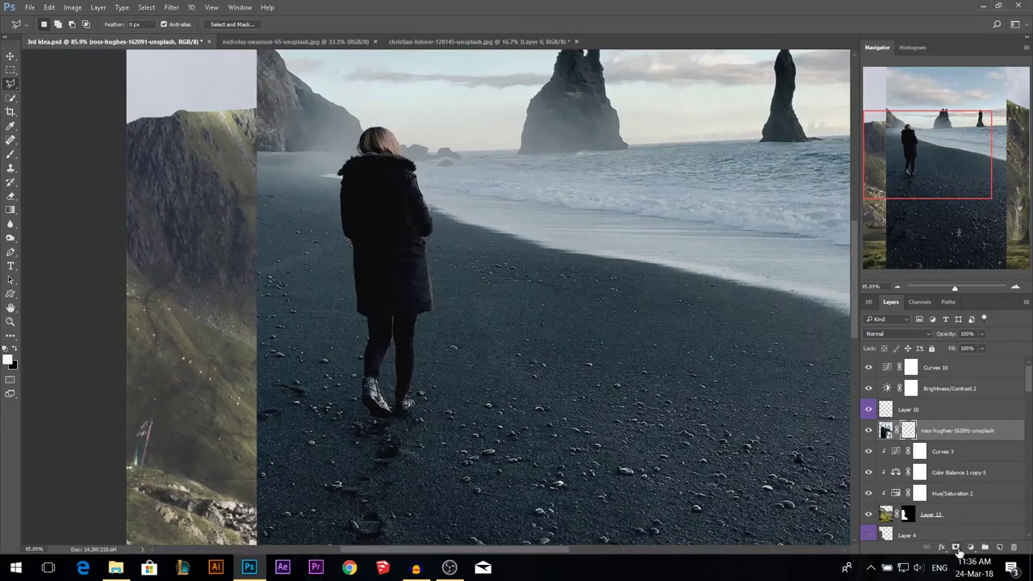
- Rasterize the ross-hughes-162091-unsplash layer while keeping its layer mask
right_click(910, 433)
right_click(883, 434)
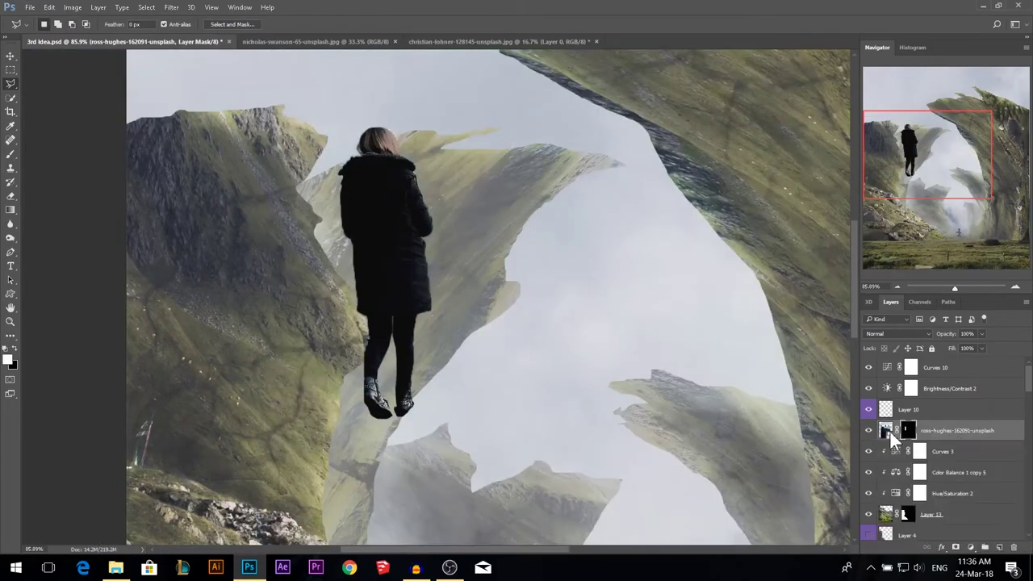
right_click(883, 430)
click(879, 443)
click(887, 433)
right_click(889, 432)
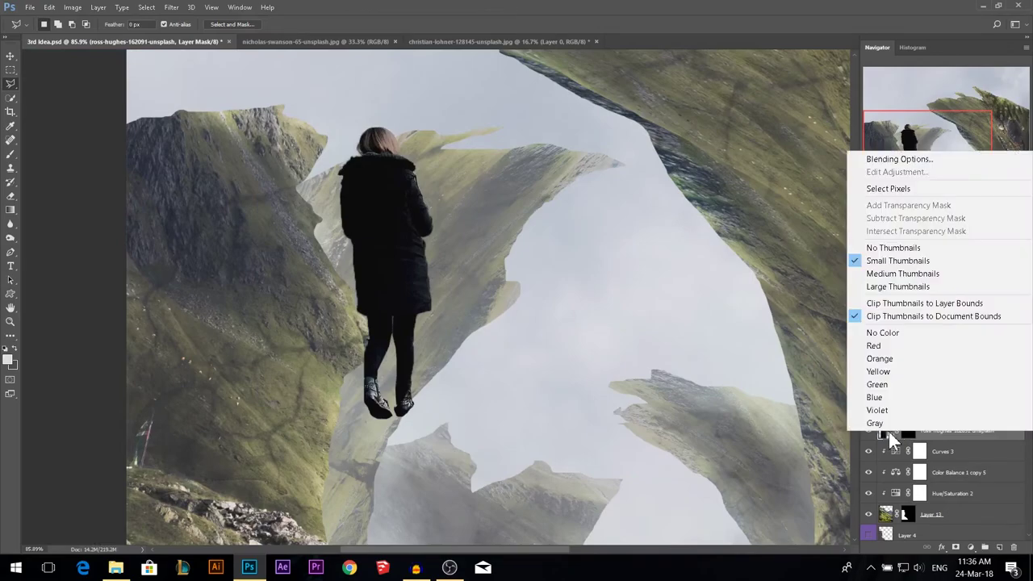
key(Escape)
right_click(949, 430)
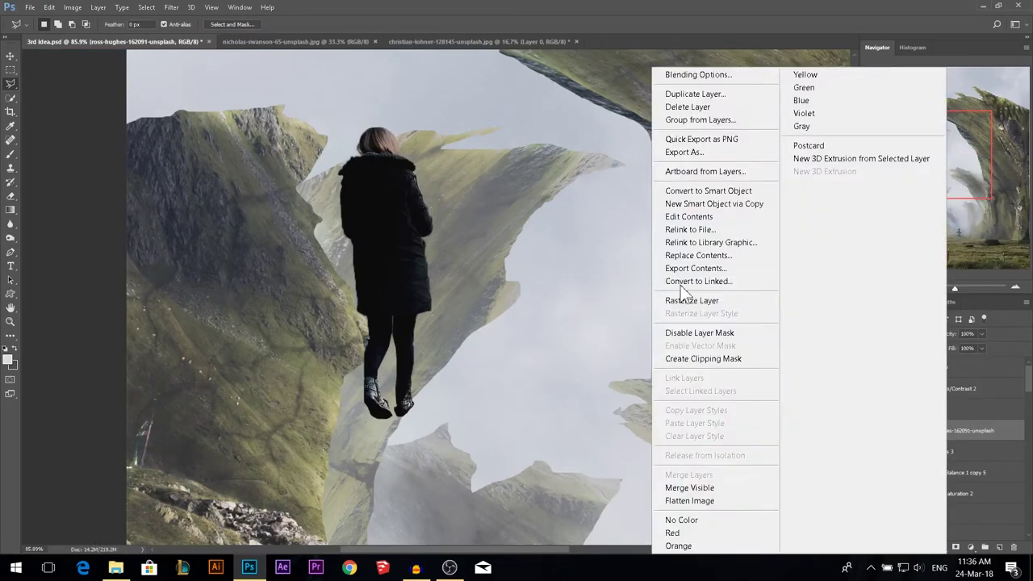
click(708, 315)
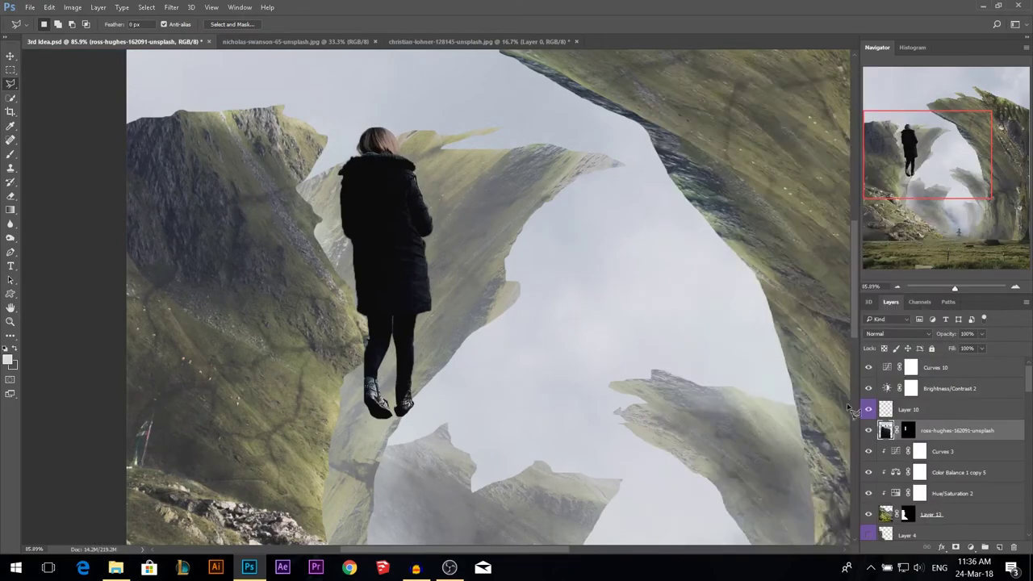
- Apply the layer mask on the ross-hughes-162091-unsplash layer and move the woman down to the grass line in the arch opening
right_click(909, 432)
click(928, 457)
key(v)
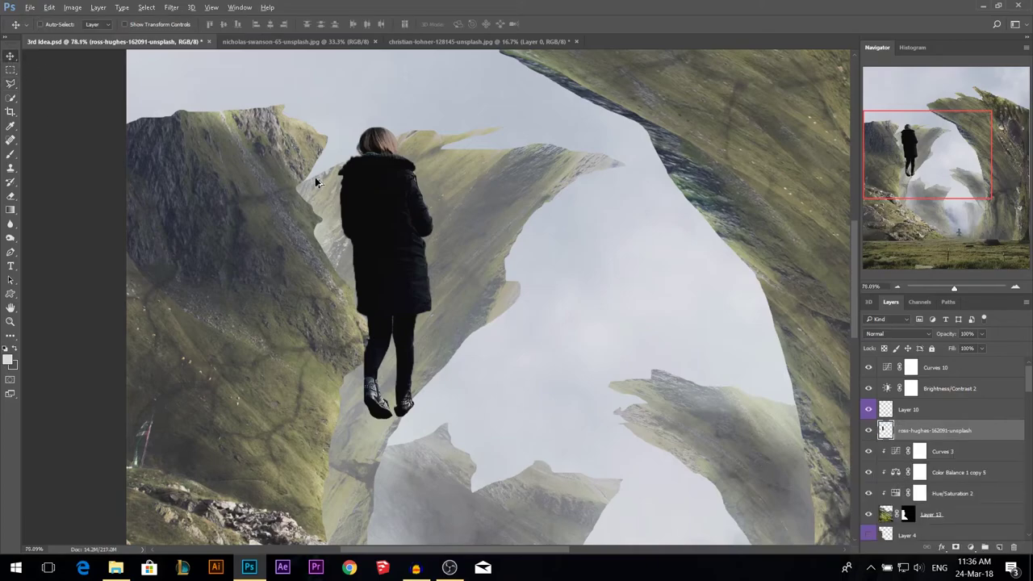
key(ctrl+0)
drag(367, 274, 485, 420)
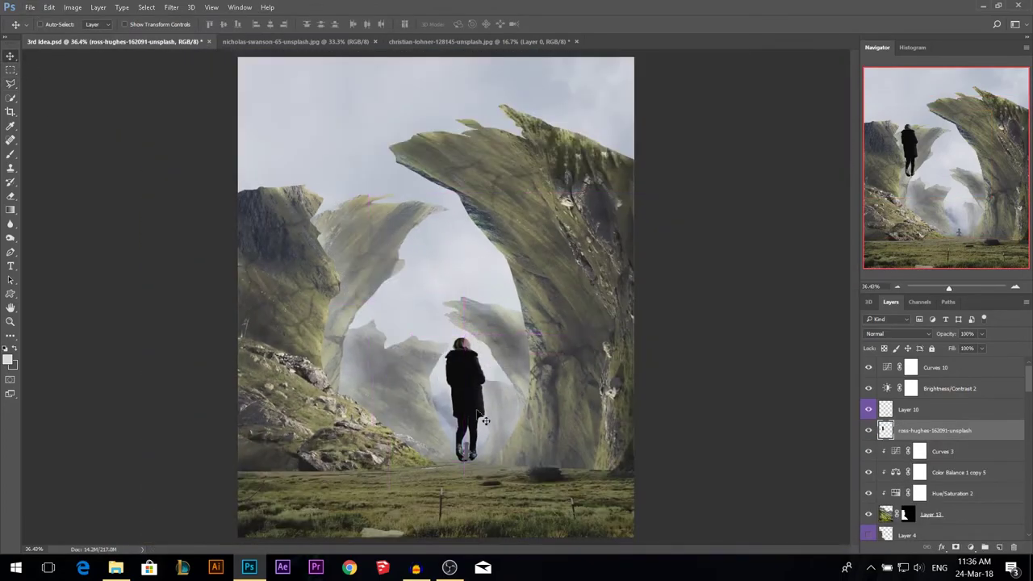
- Merge Layer 10 down into the ross-hughes-162091-unsplash layer and scale the woman down to a tiny distant figure
click(904, 409)
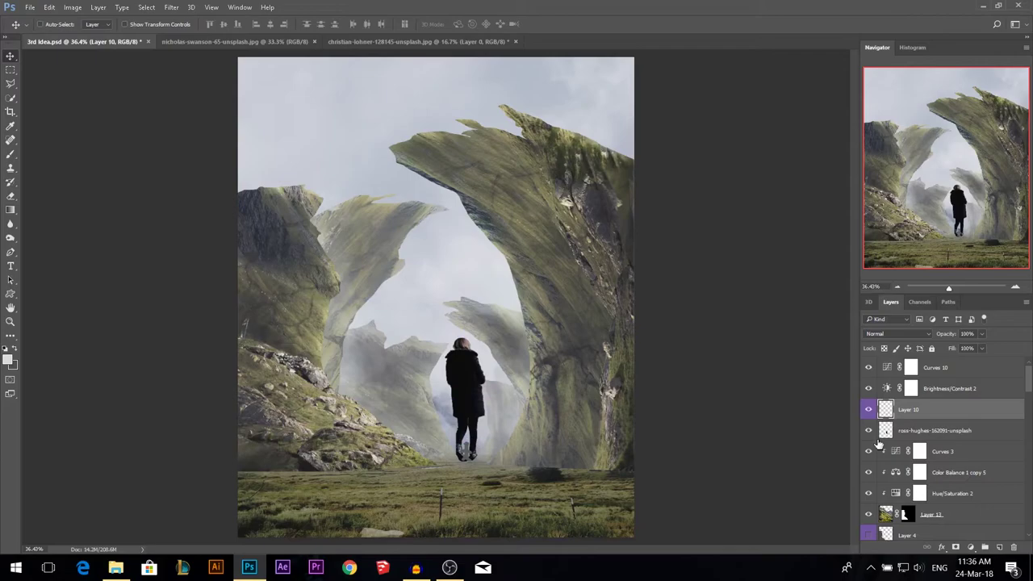
key(ctrl+e)
key(ctrl+t)
drag(488, 343, 436, 420)
key(Return)
- Nudge the small woman right and down onto the grass line and fine-tune her size with Free Transform
key(Right)
key(Right)
key(Right)
key(Right)
key(Right)
key(Right)
key(Right)
key(Right)
key(Down)
key(Down)
key(Down)
key(Down)
key(Down)
key(Down)
key(Down)
key(Down)
key(Right)
key(Right)
key(Right)
key(Right)
key(Right)
key(Right)
key(Right)
key(Right)
key(Right)
key(Right)
key(Down)
key(Down)
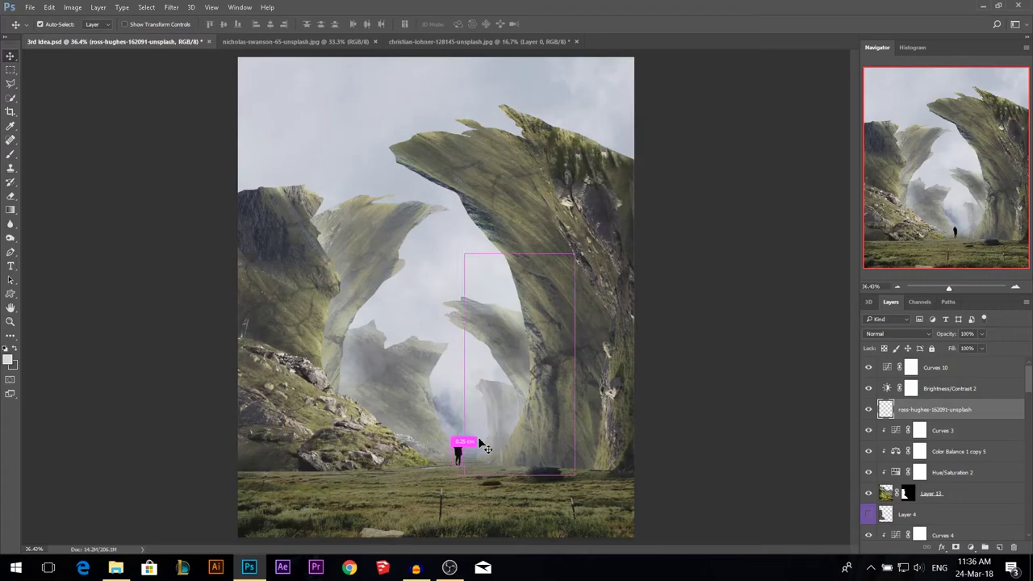
key(ctrl+t)
drag(451, 436, 458, 443)
key(Return)
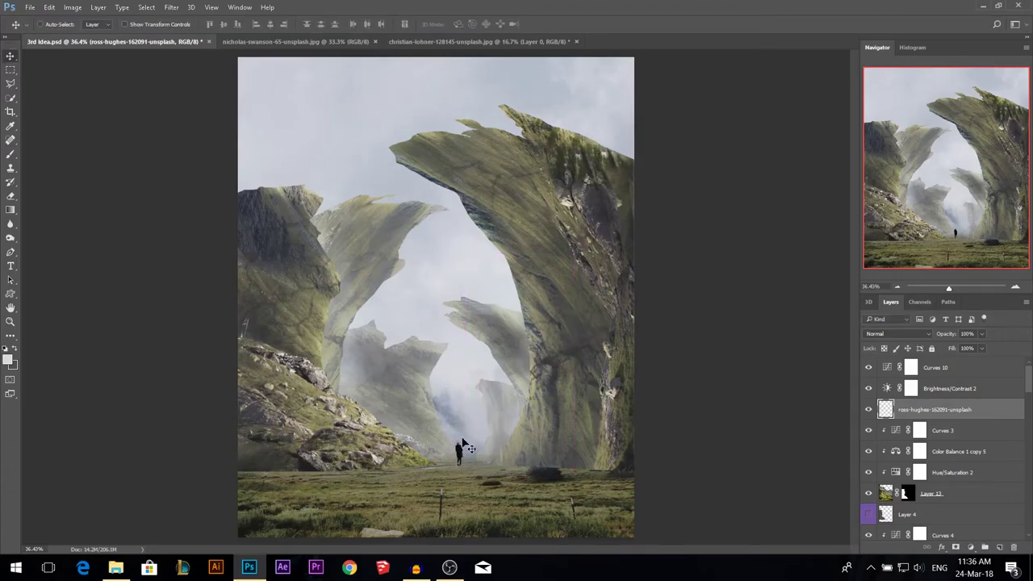
- Add a Curves adjustment clipped to the woman's layer and raise its black point to fade her into the haze
scroll(464, 438, down, 2)
scroll(450, 470, up, 4)
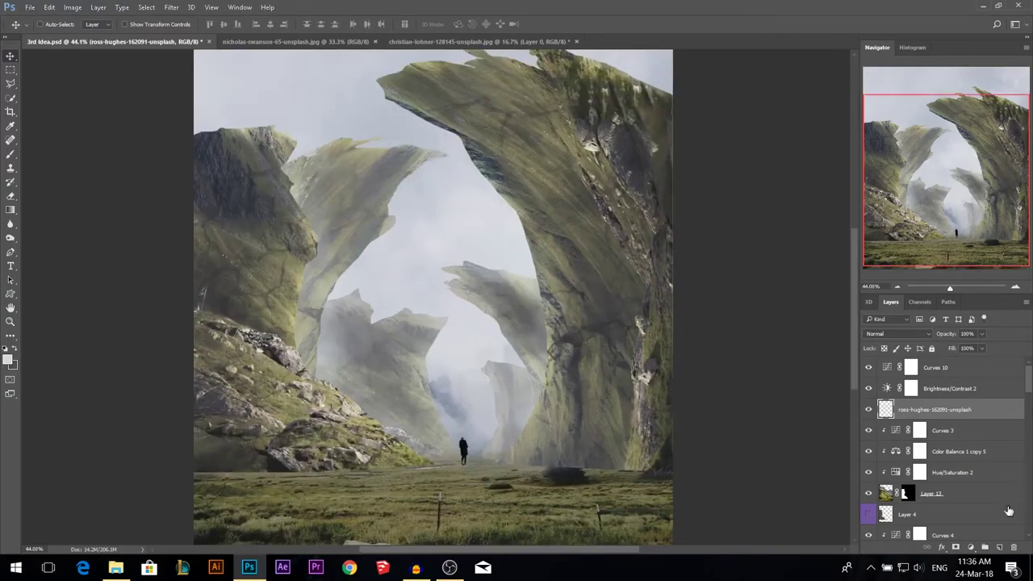
click(972, 547)
click(940, 359)
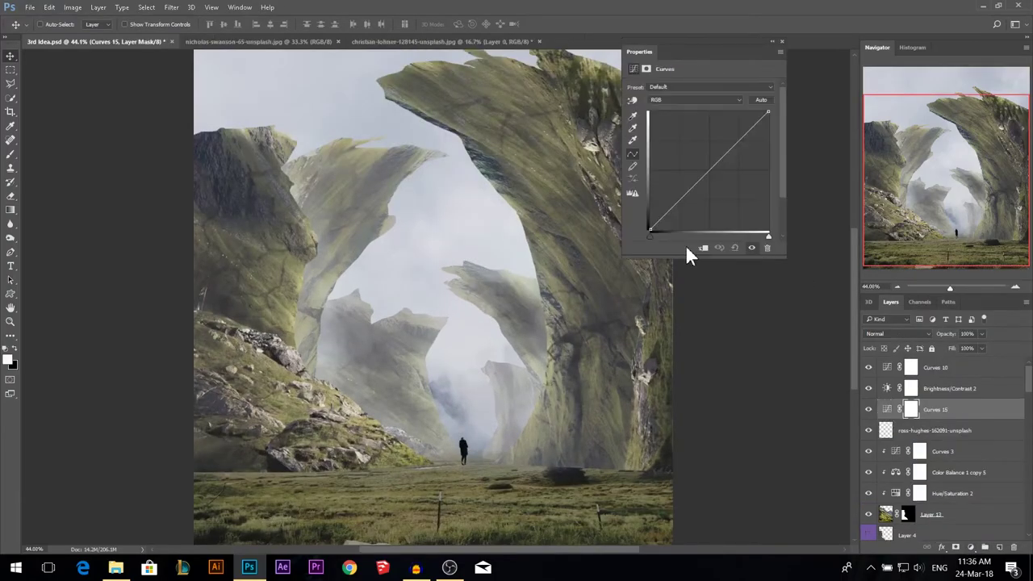
drag(653, 229, 644, 204)
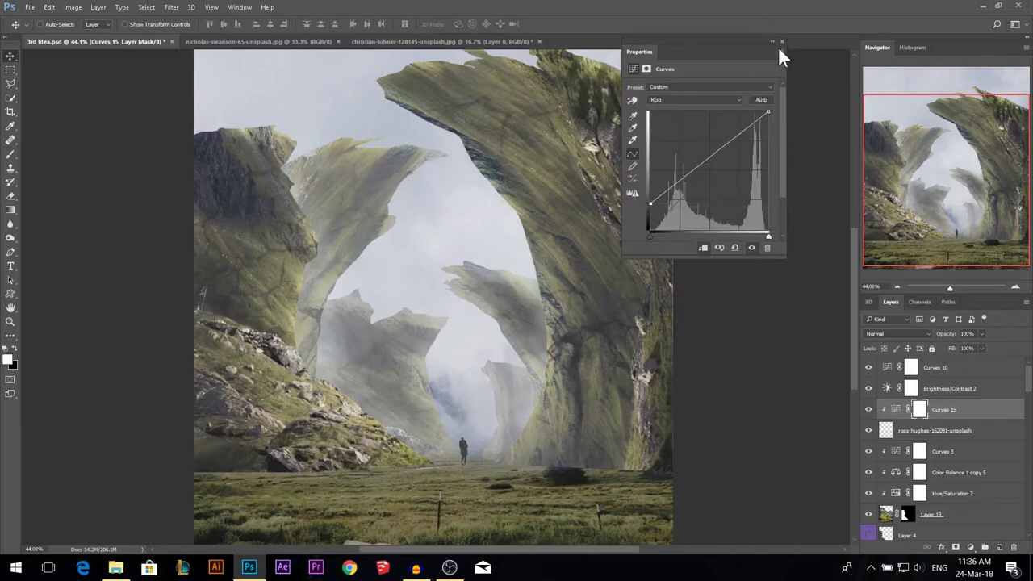
click(781, 41)
- Add an empty layer clipped above Curves 4 in Layer 12's stack and lasso the large arch cliff's inner face along its rocky ridge
scroll(377, 336, down, 3)
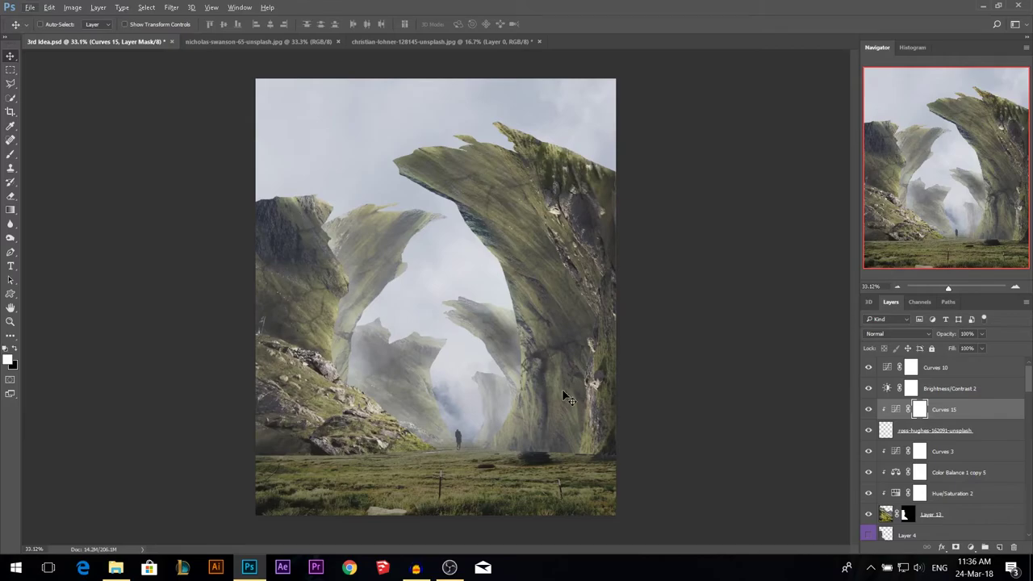
scroll(561, 338, up, 2)
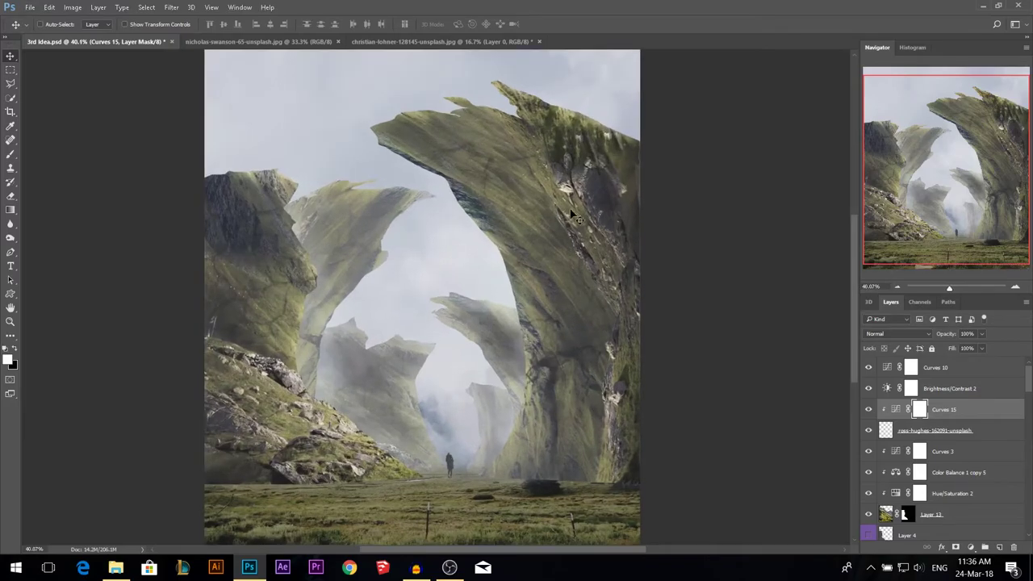
ctrl+click(588, 189)
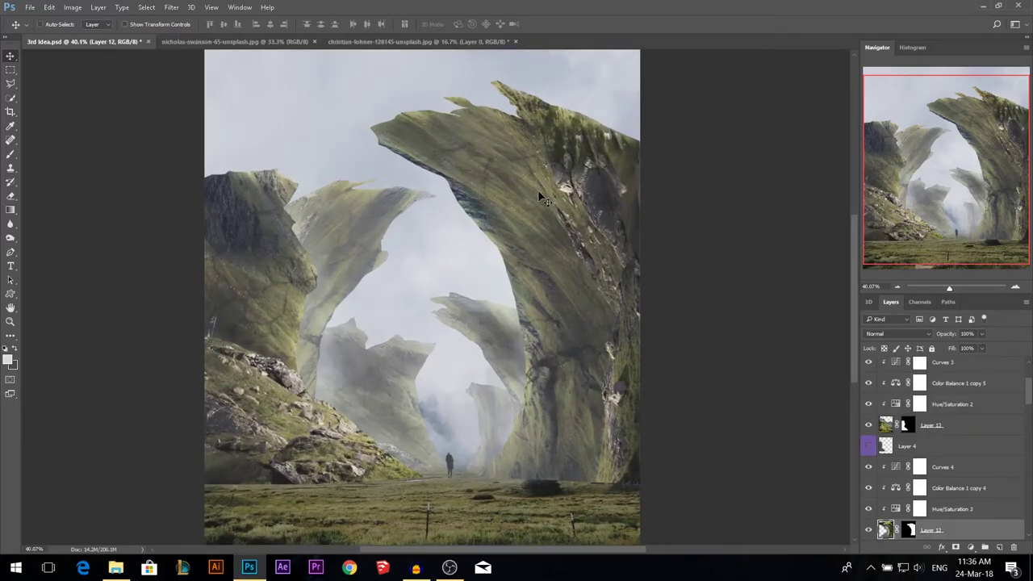
right_click(10, 76)
right_click(10, 84)
click(45, 85)
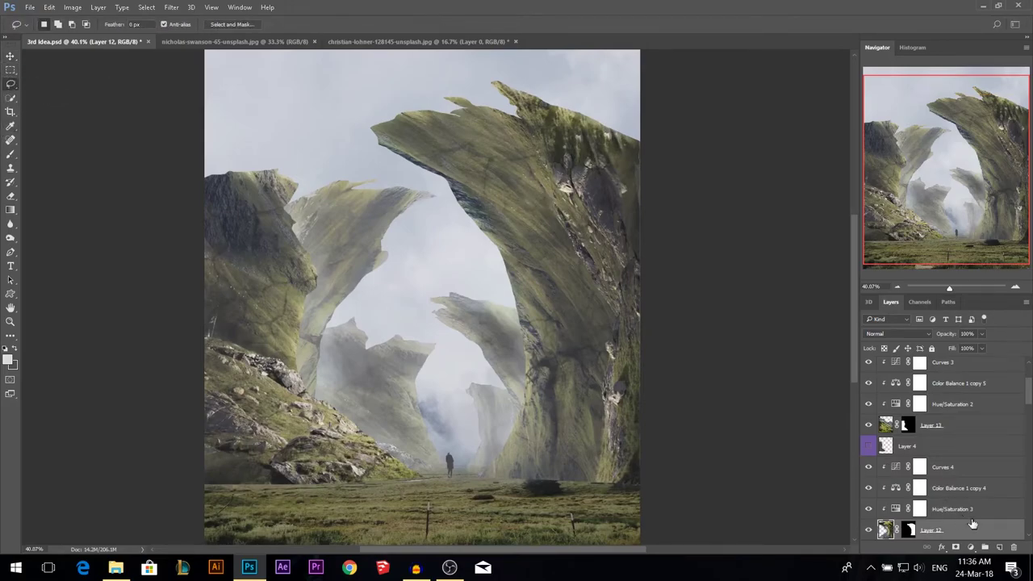
key(ctrl+shift+alt+n)
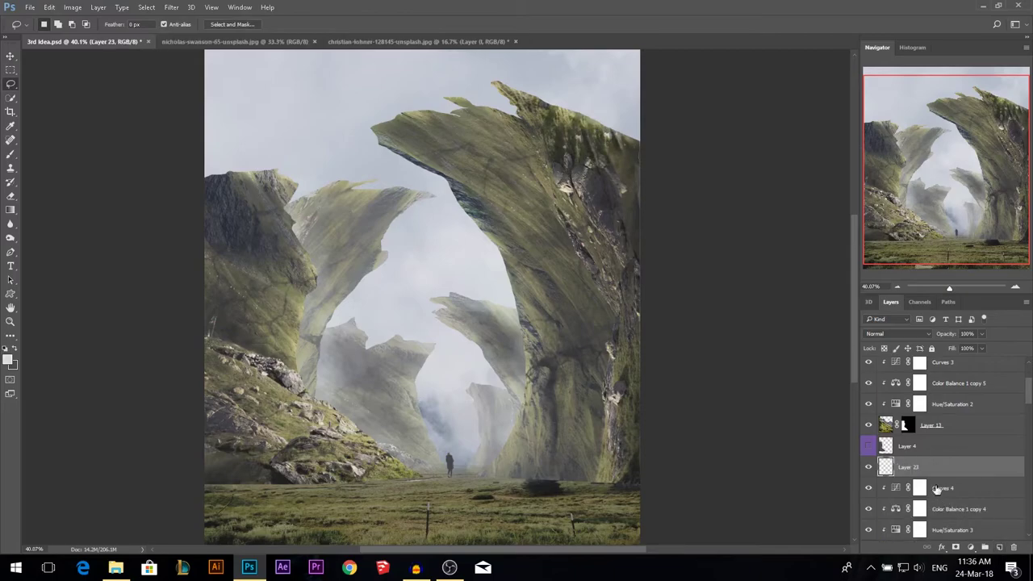
alt+click(934, 471)
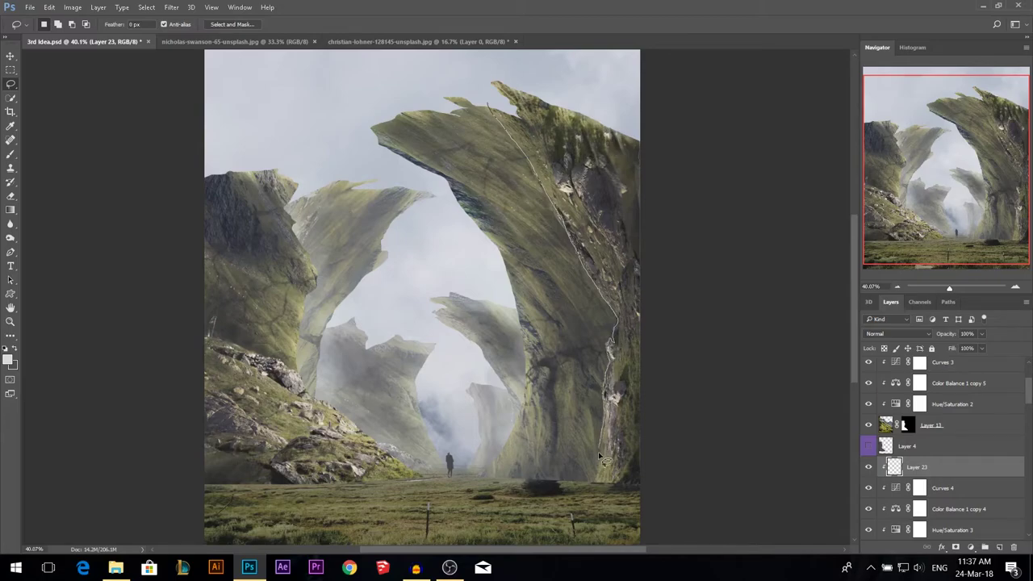
mouse_move(597, 481)
mouse_down()
mouse_move(480, 503)
mouse_move(399, 390)
mouse_move(384, 121)
mouse_move(400, 79)
mouse_up()
- Brush light mist at 48% opacity along the ridge inside the selection with the 205 textured brush, and deselect
key(b)
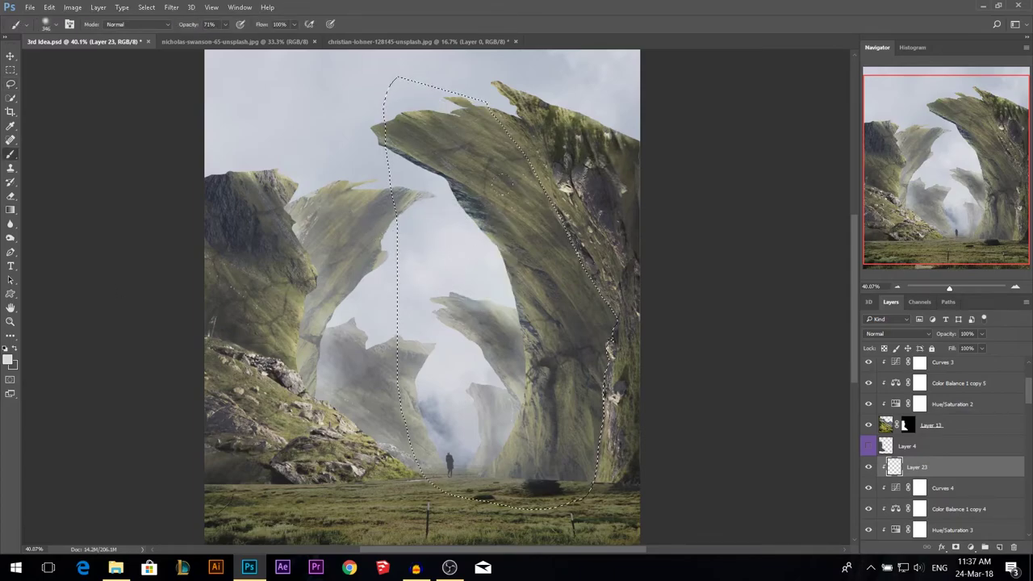
right_click(467, 182)
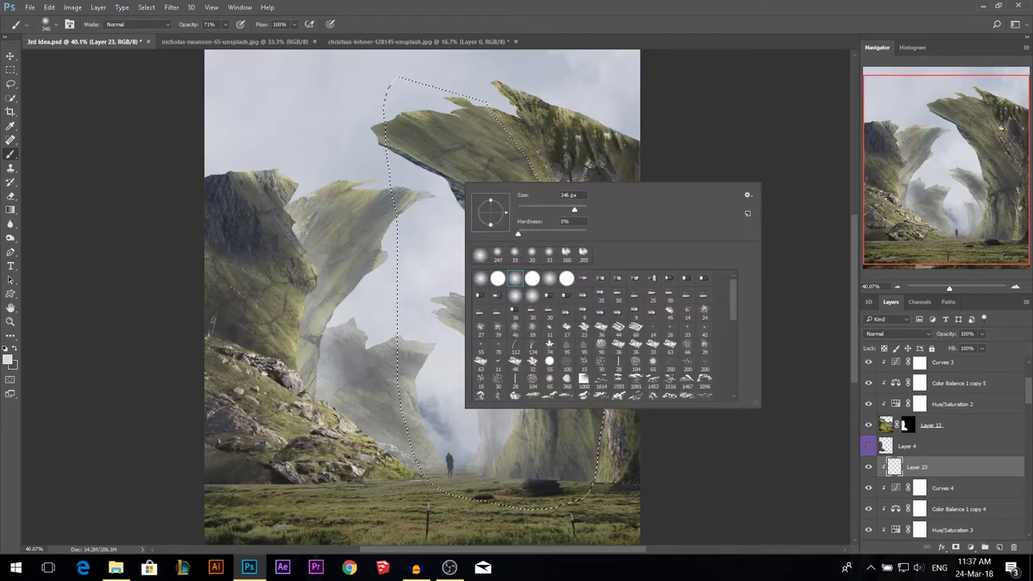
click(584, 257)
click(495, 124)
alt+drag(537, 121, 307, 84)
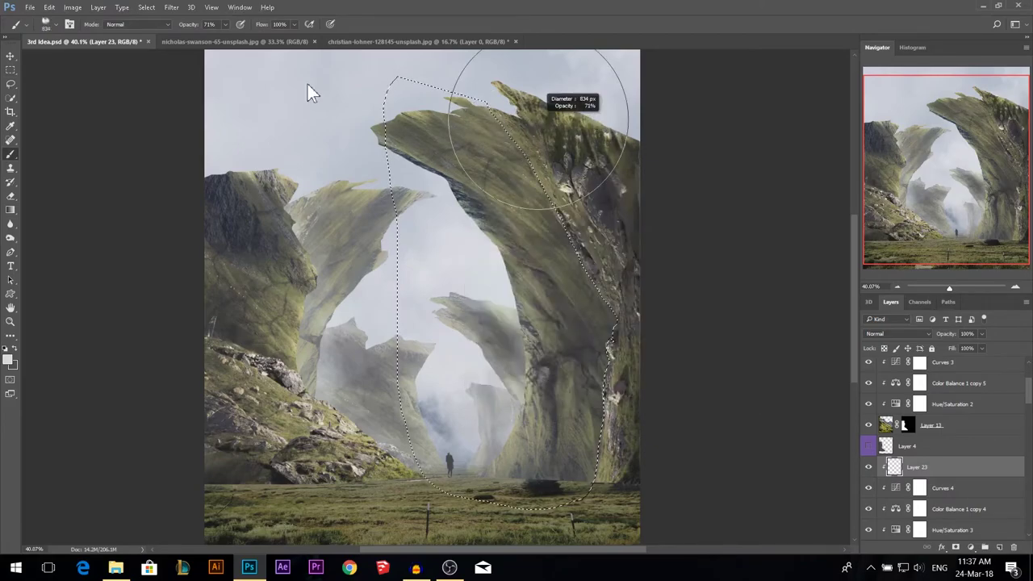
drag(184, 29, 178, 30)
mouse_move(586, 182)
alt+mouse_down()
mouse_move(528, 121)
mouse_move(612, 320)
alt+mouse_up()
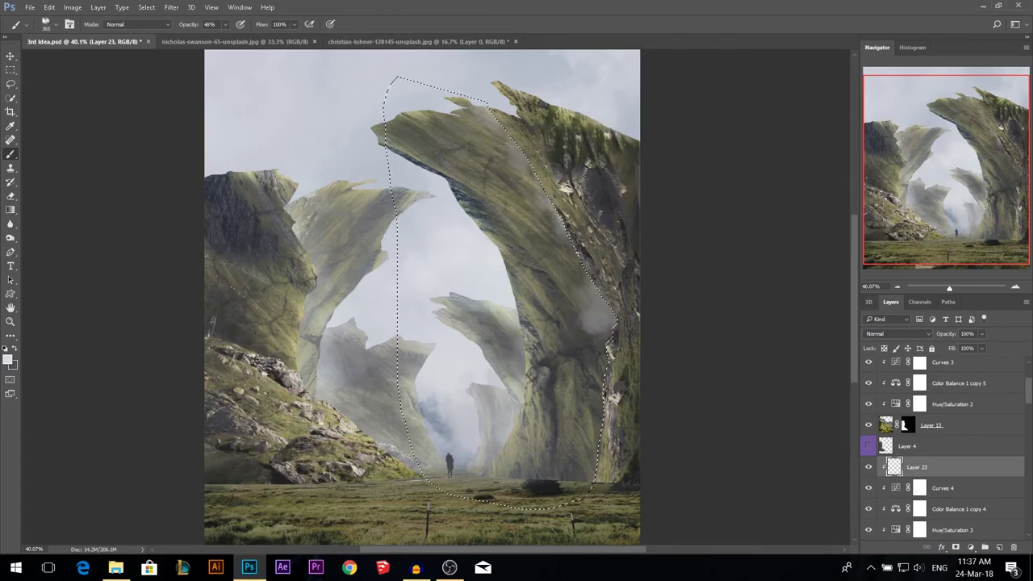
mouse_move(583, 376)
alt+mouse_down()
mouse_move(637, 381)
mouse_move(601, 403)
mouse_move(591, 457)
alt+mouse_up()
drag(576, 293, 552, 241)
key(ctrl+d)
key(1)
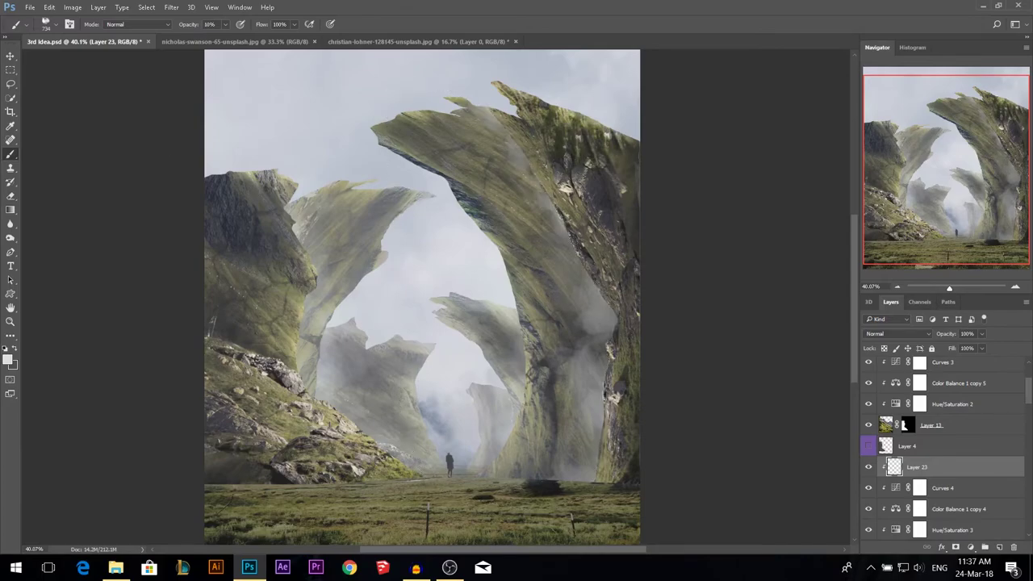
- Set the opacity of the mist layer, Layer 23, to 69%
click(10, 56)
drag(955, 336, 946, 336)
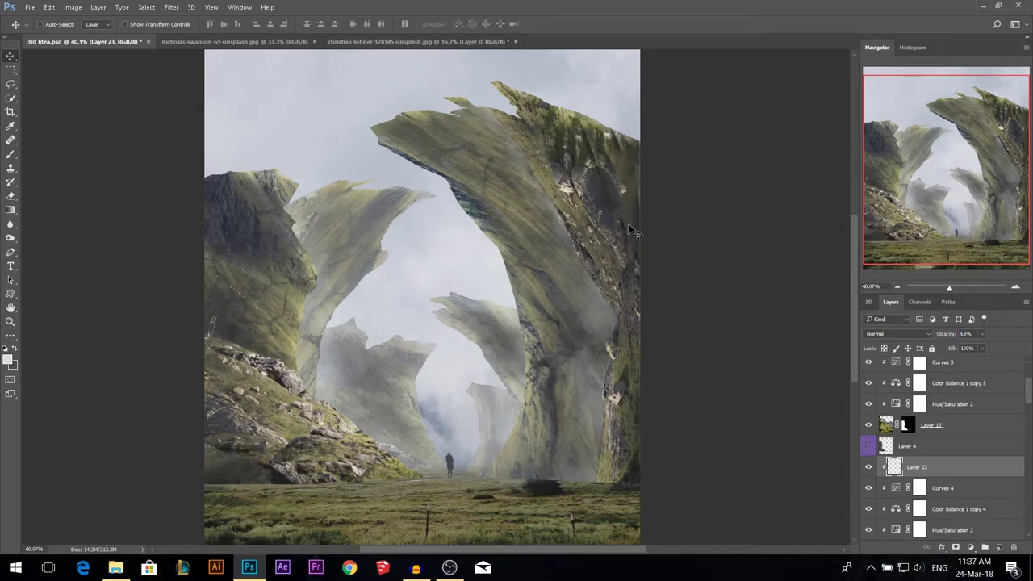
scroll(589, 135, up, 3)
scroll(579, 210, down, 4)
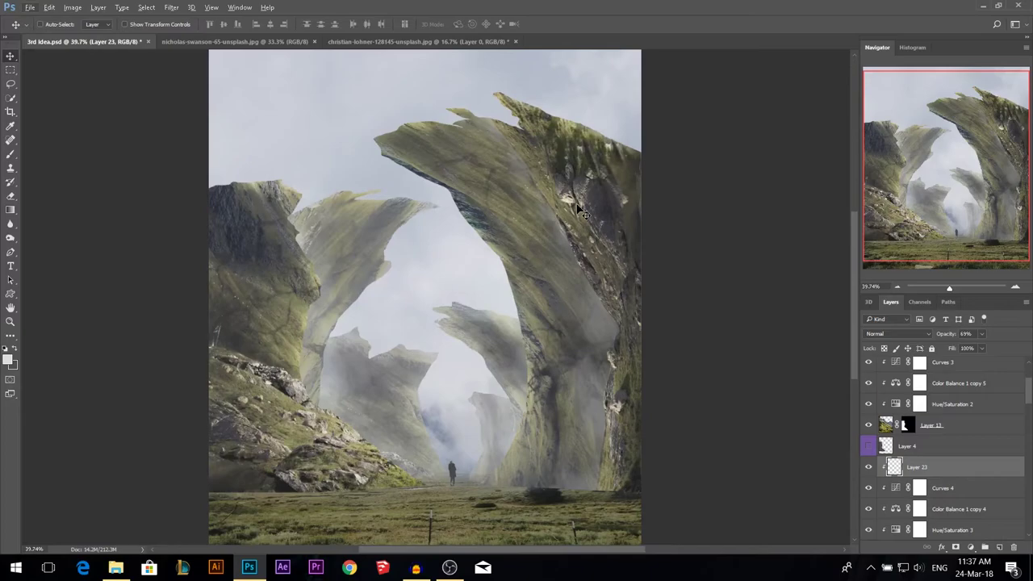
scroll(505, 217, down, 2)
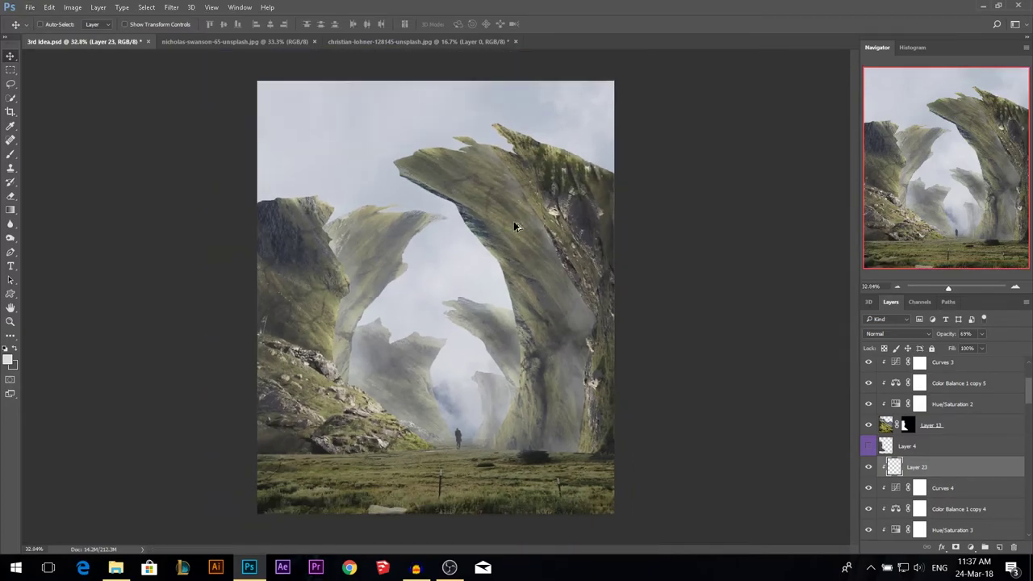
- Shift the small woman slightly to the right along the grass line
scroll(488, 360, up, 2)
scroll(495, 472, up, 3)
scroll(470, 432, down, 3)
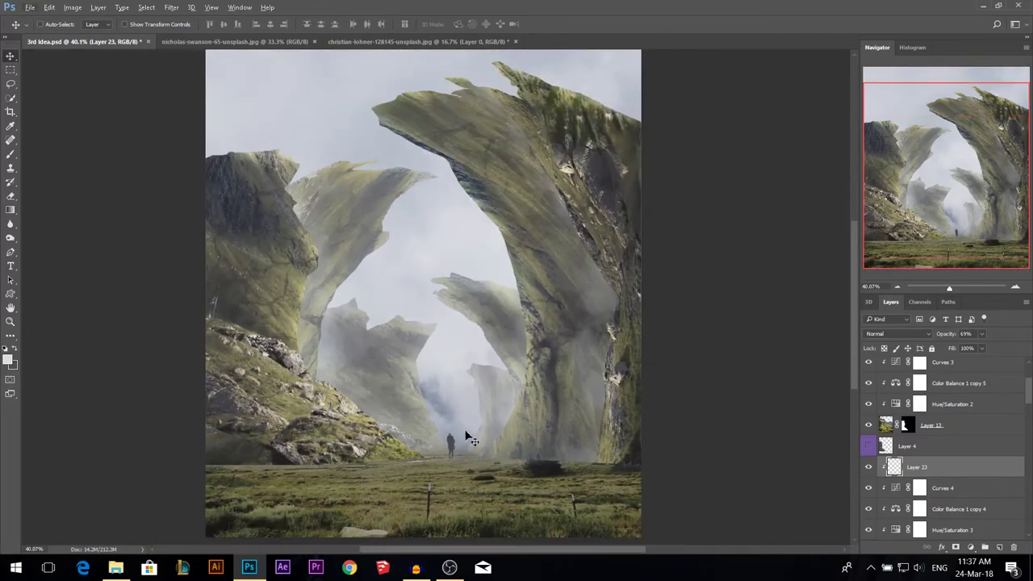
ctrl+click(451, 442)
drag(498, 442, 502, 441)
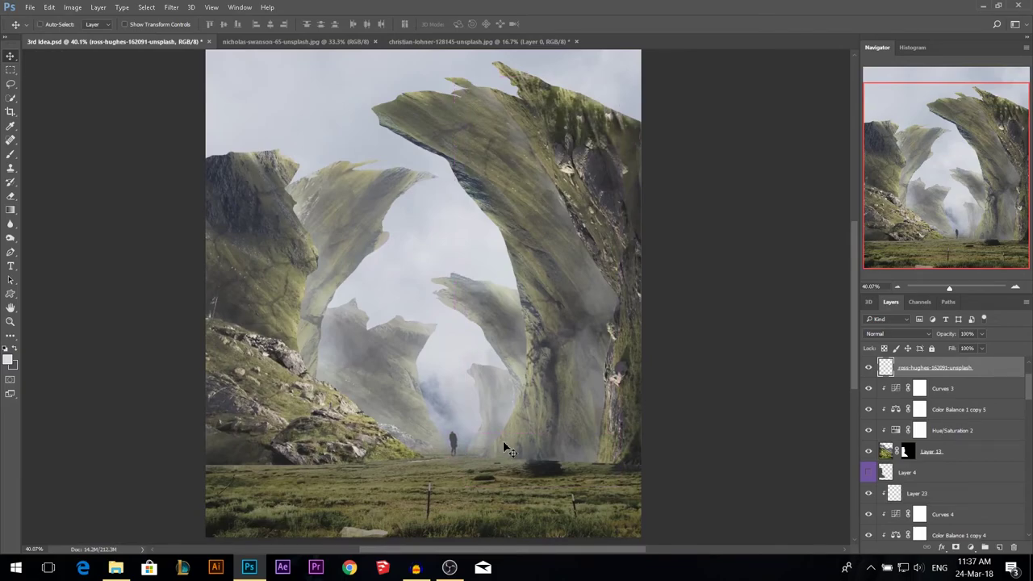
- Lighten the dark cloud patch behind the woman on the pexels-photo-167699 layer with the Dodge tool at 39% exposure
ctrl+click(460, 356)
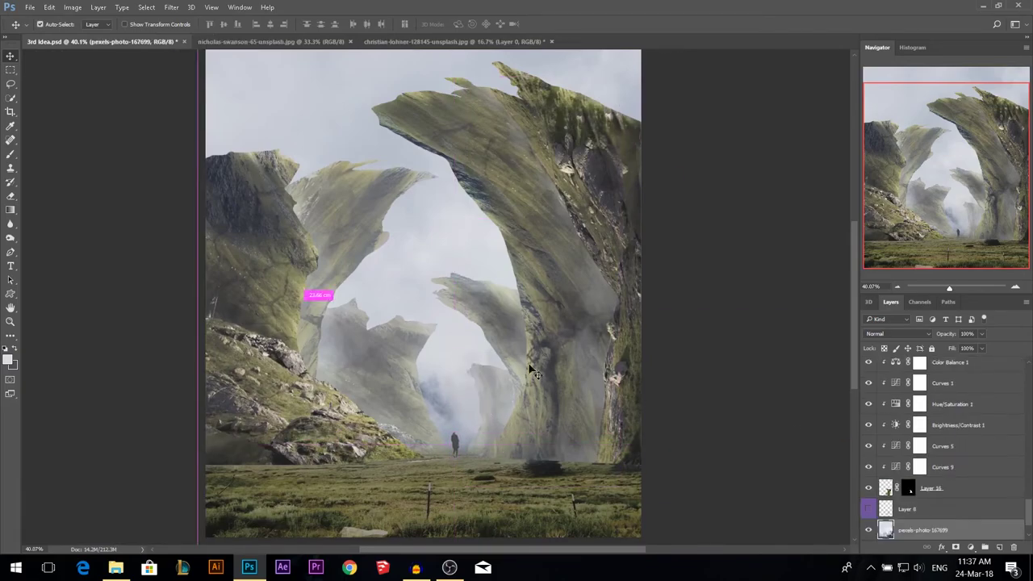
click(10, 237)
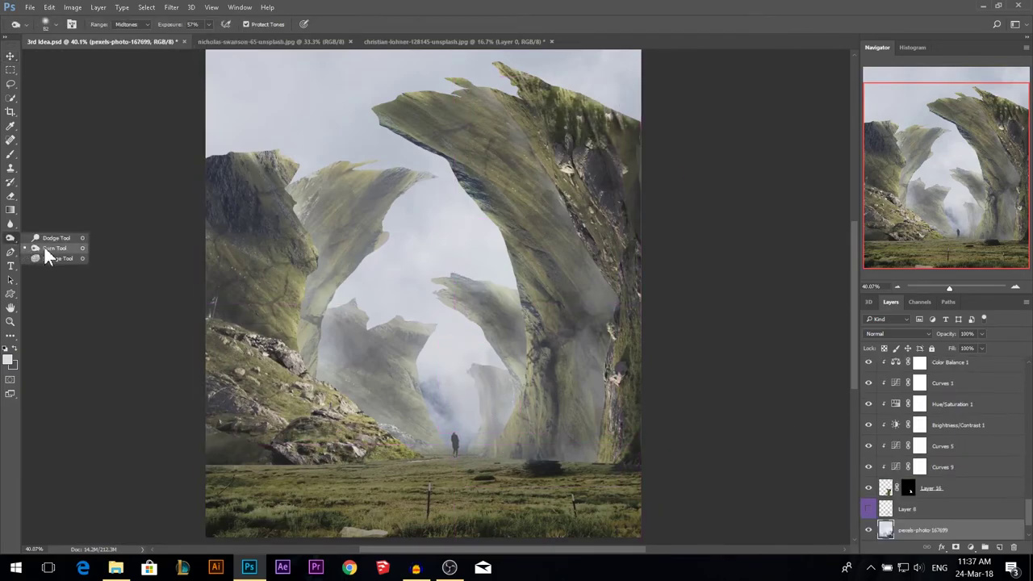
mouse_move(293, 272)
mouse_down()
mouse_move(306, 277)
mouse_move(281, 277)
mouse_up()
key(3)
key(9)
mouse_move(458, 393)
mouse_down()
mouse_move(415, 412)
mouse_move(440, 415)
mouse_move(428, 399)
mouse_up()
click(457, 398)
drag(451, 440, 437, 404)
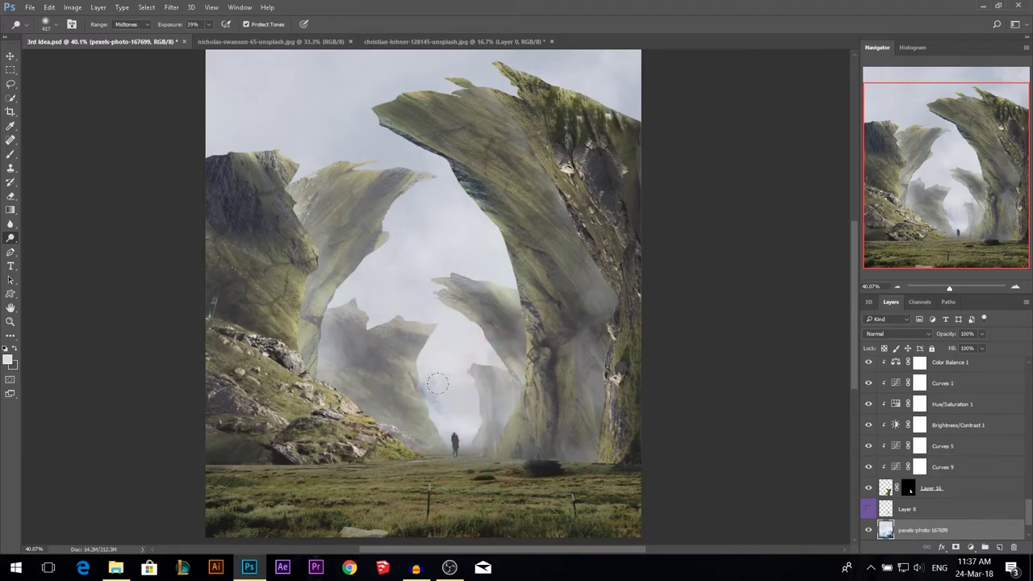
click(10, 55)
- Add a Curves adjustment above Curves 10, lifting the blacks, lowering the upper tones and pulling the white point slightly inward
scroll(467, 439, down, 1)
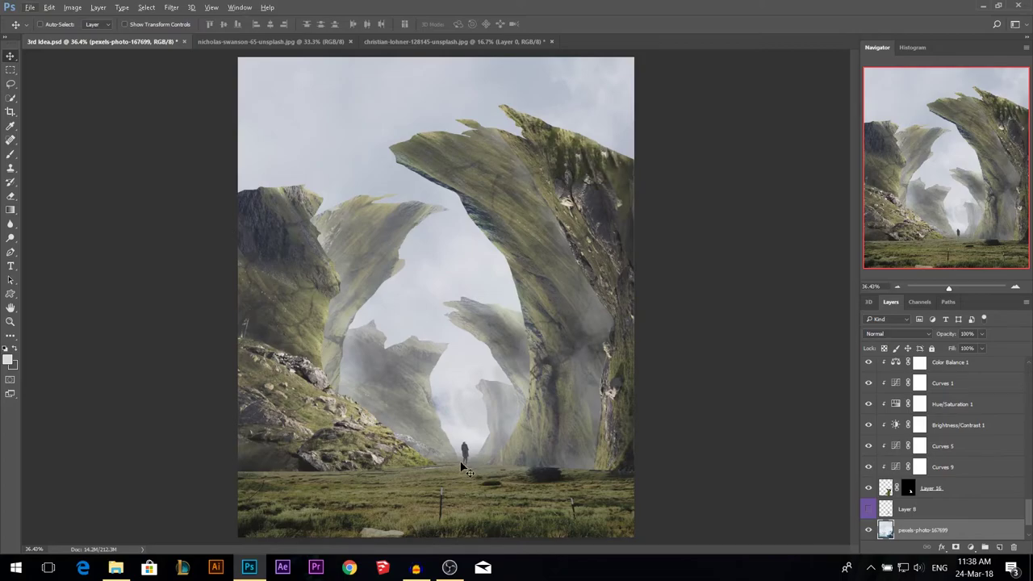
scroll(475, 452, down, 2)
scroll(474, 452, up, 1)
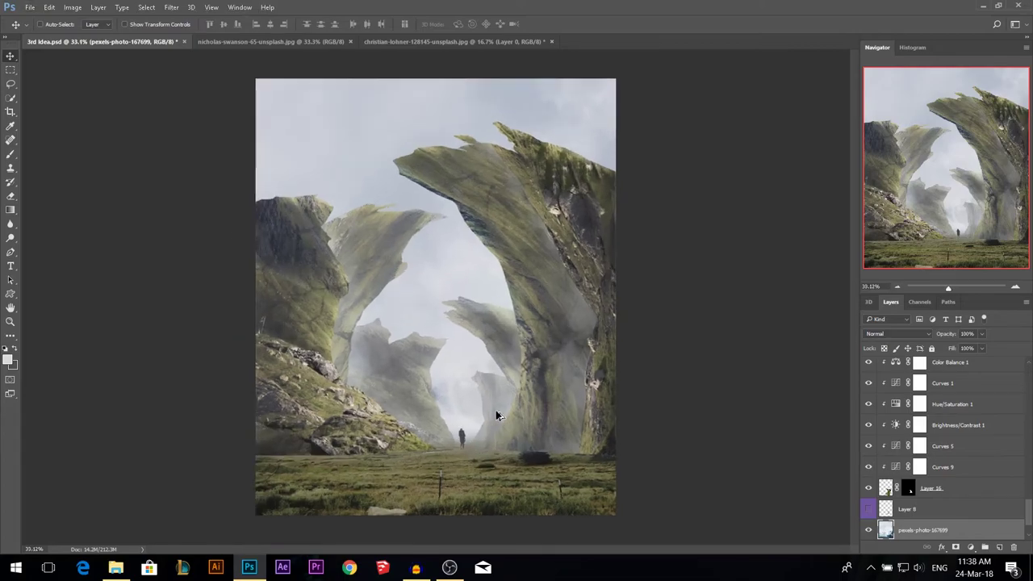
scroll(987, 406, up, 5)
drag(1026, 458, 1030, 376)
click(989, 374)
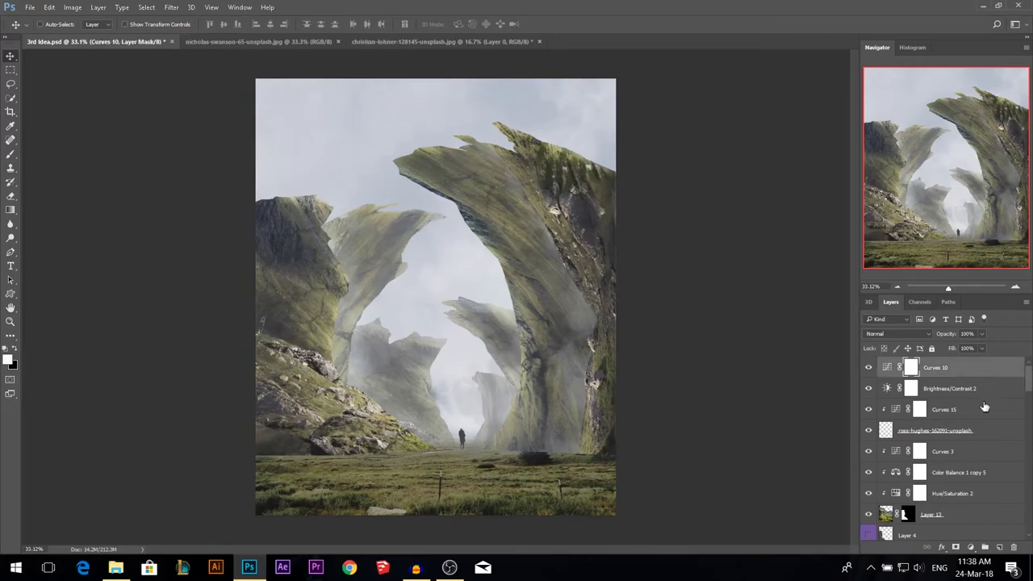
click(970, 548)
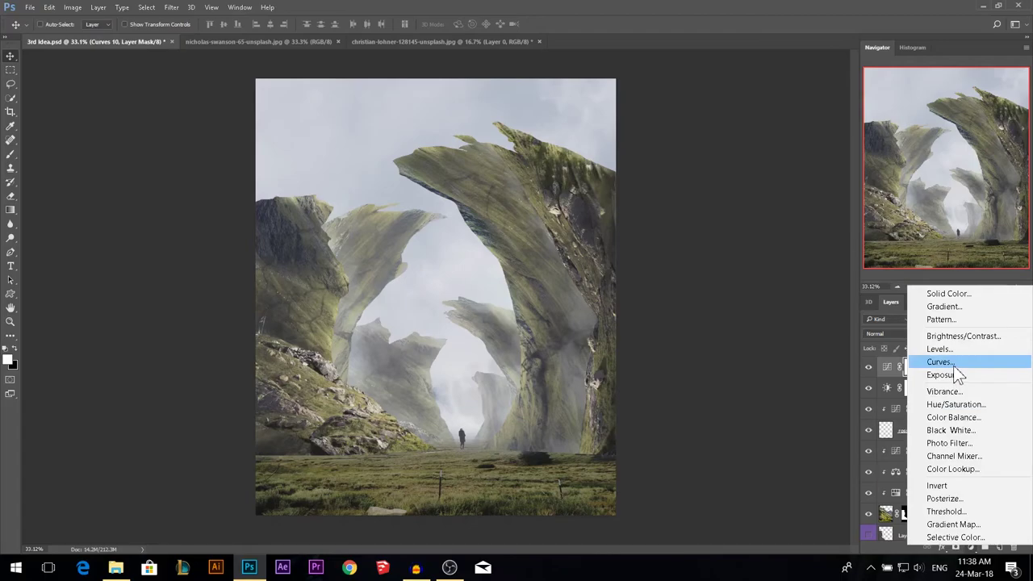
click(941, 363)
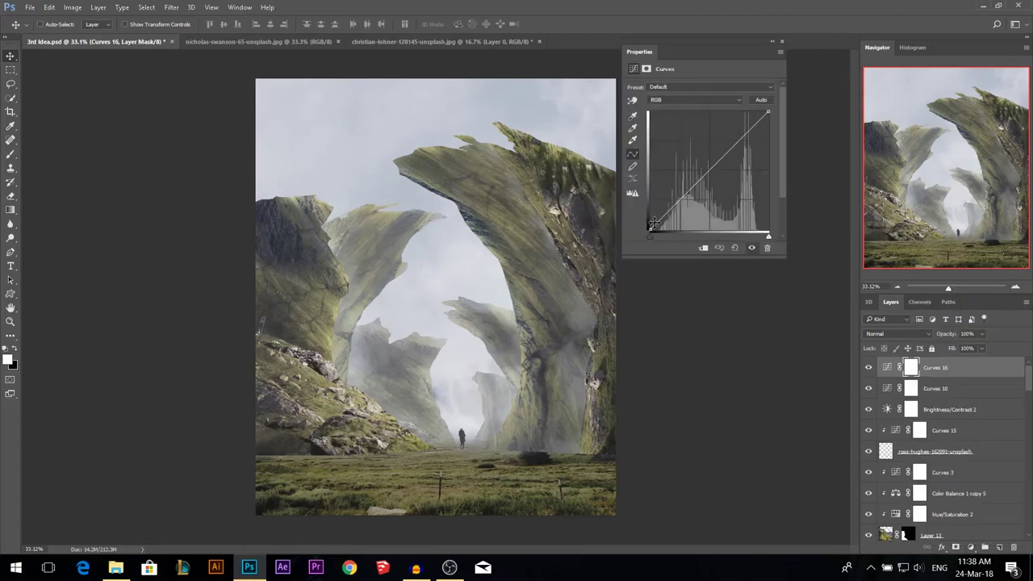
drag(648, 230, 630, 224)
drag(679, 196, 682, 202)
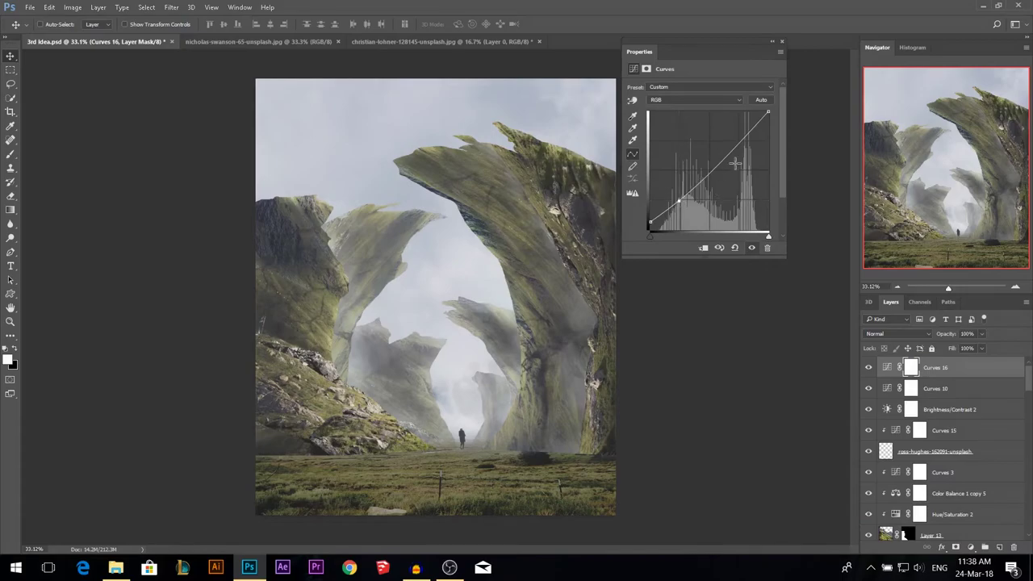
drag(740, 147, 739, 161)
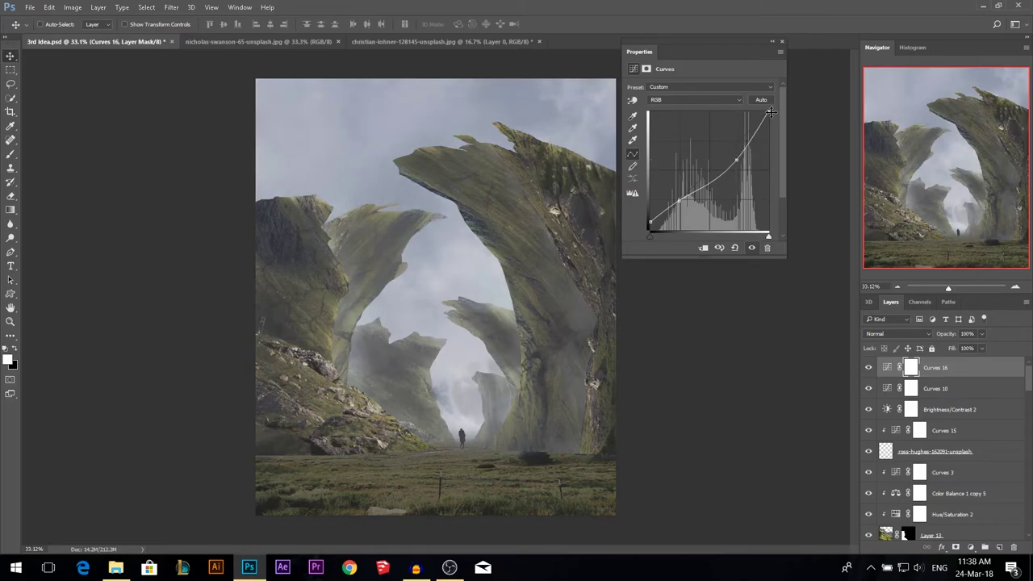
drag(771, 112, 767, 79)
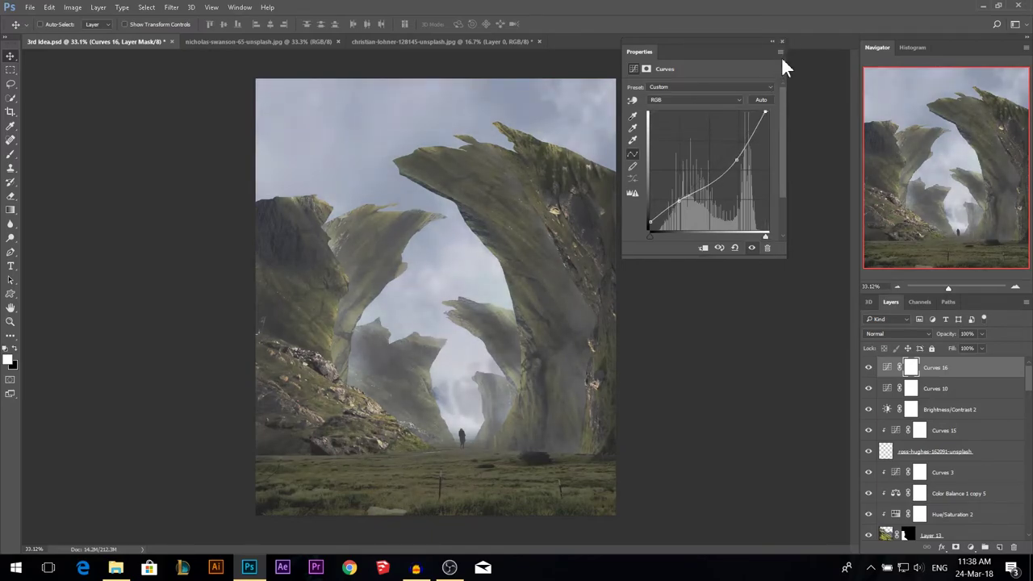
- Compare the whole scene with and without the Curves 16 adjustment
click(782, 41)
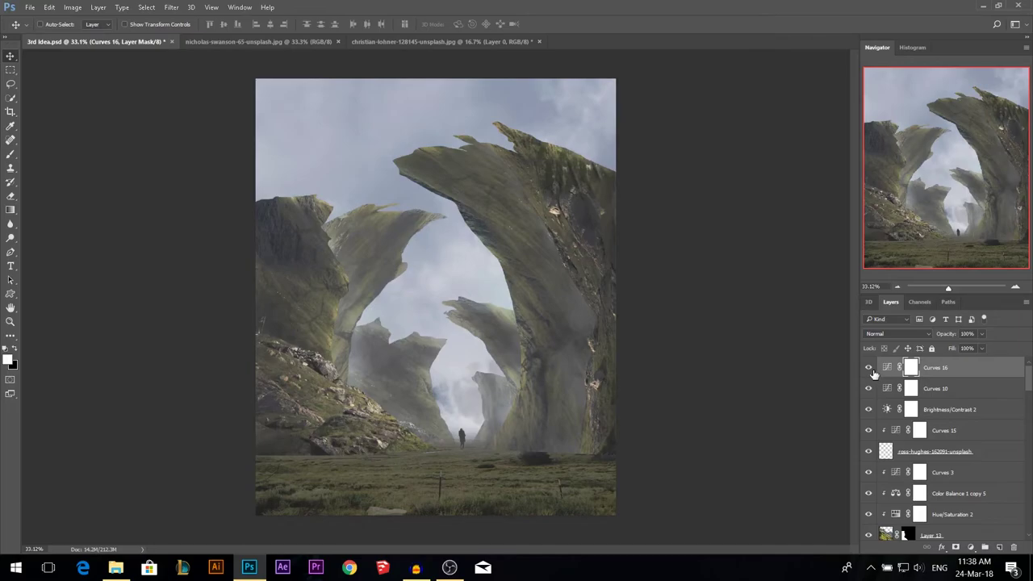
click(871, 370)
click(871, 370)
click(873, 373)
click(873, 372)
scroll(395, 366, down, 3)
scroll(428, 389, up, 2)
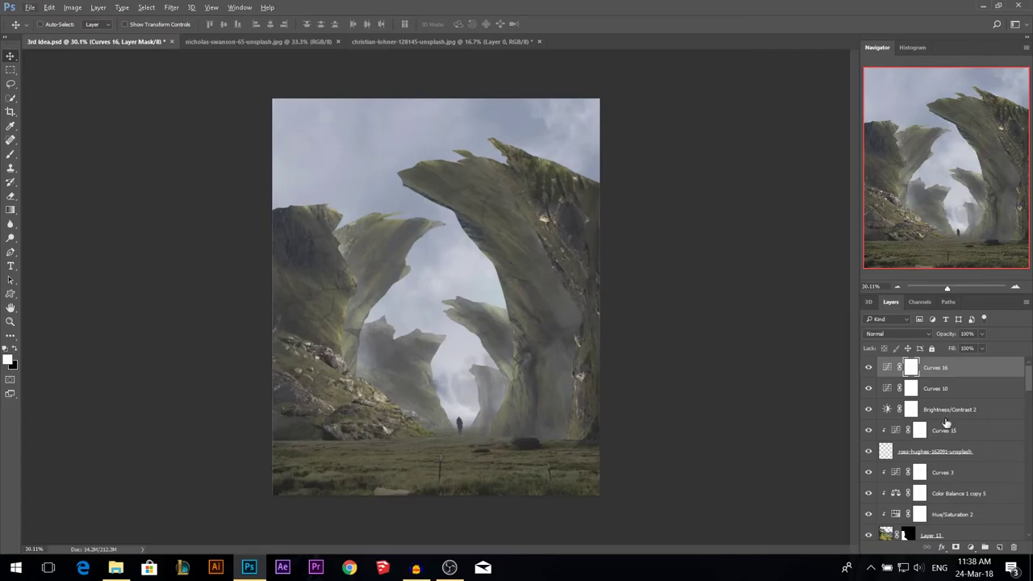
- Add a Curves adjustment above Curves 16 and pull the Blue channel's white point slightly inward
click(970, 547)
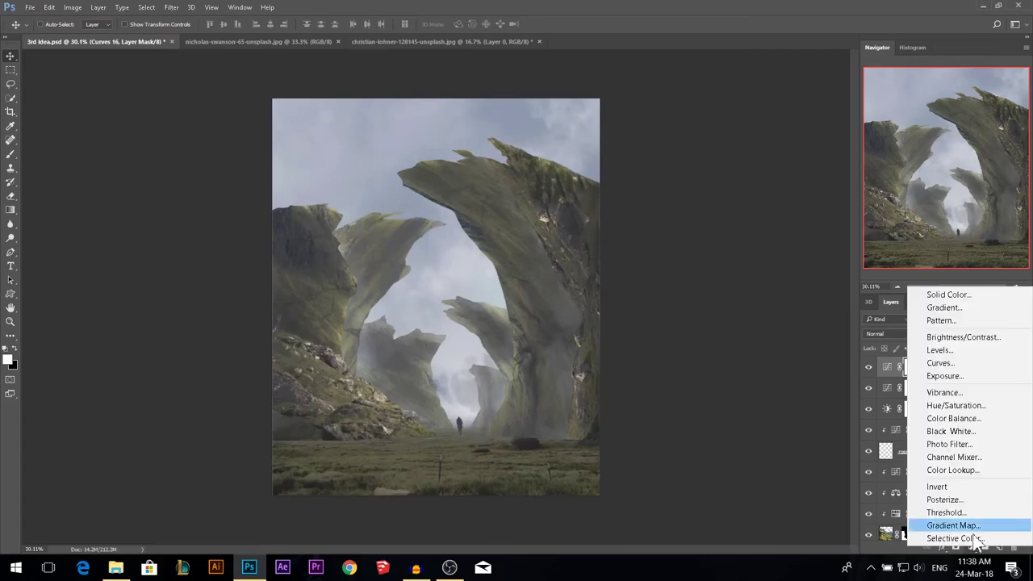
click(960, 364)
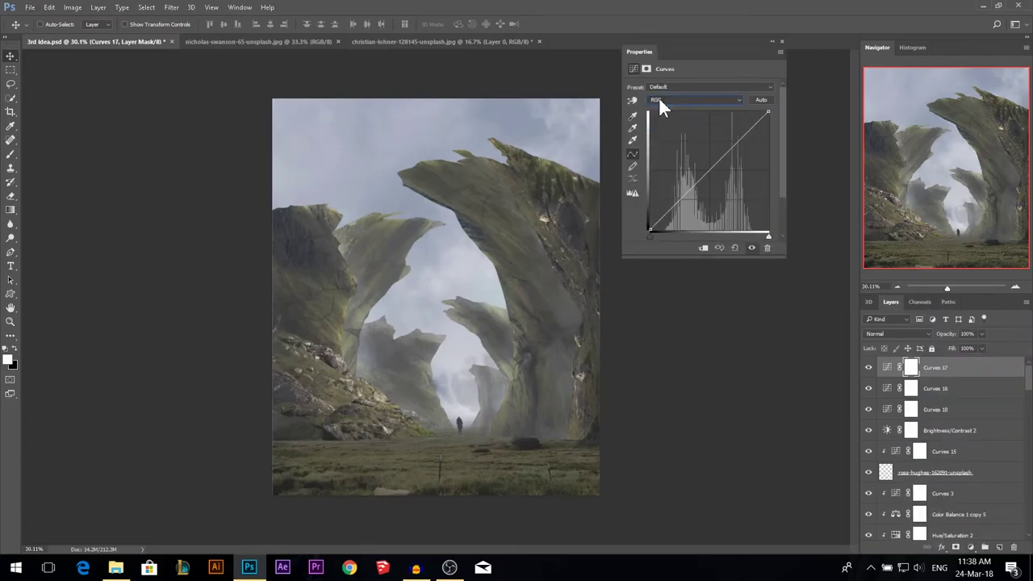
scroll(659, 100, down, 3)
drag(771, 115, 762, 108)
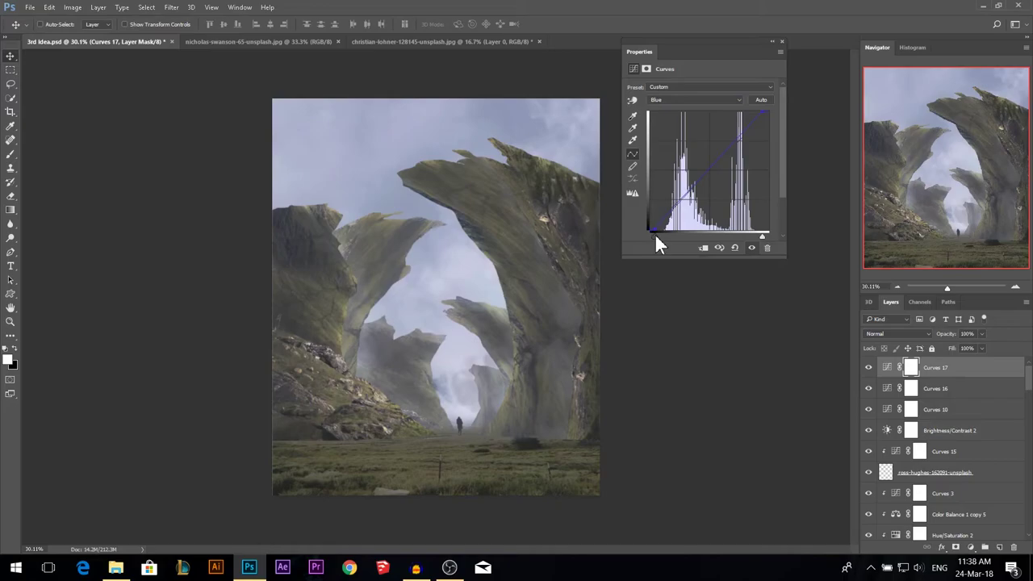
- Fine-tune the black and white points of the Red channel in the Curves 17 adjustment for a cooler tone
click(678, 99)
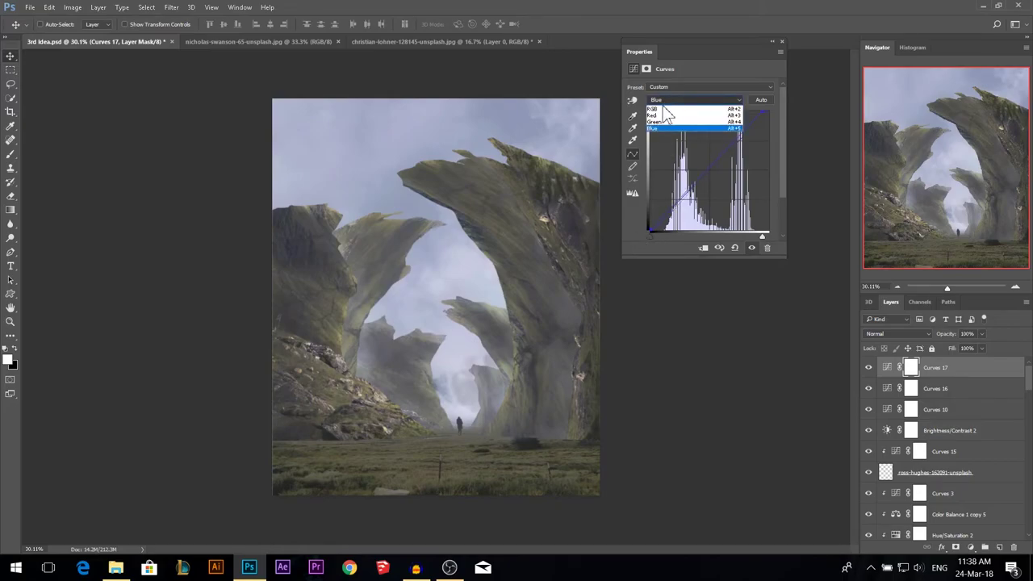
click(678, 110)
drag(772, 116, 826, 95)
drag(651, 241, 659, 239)
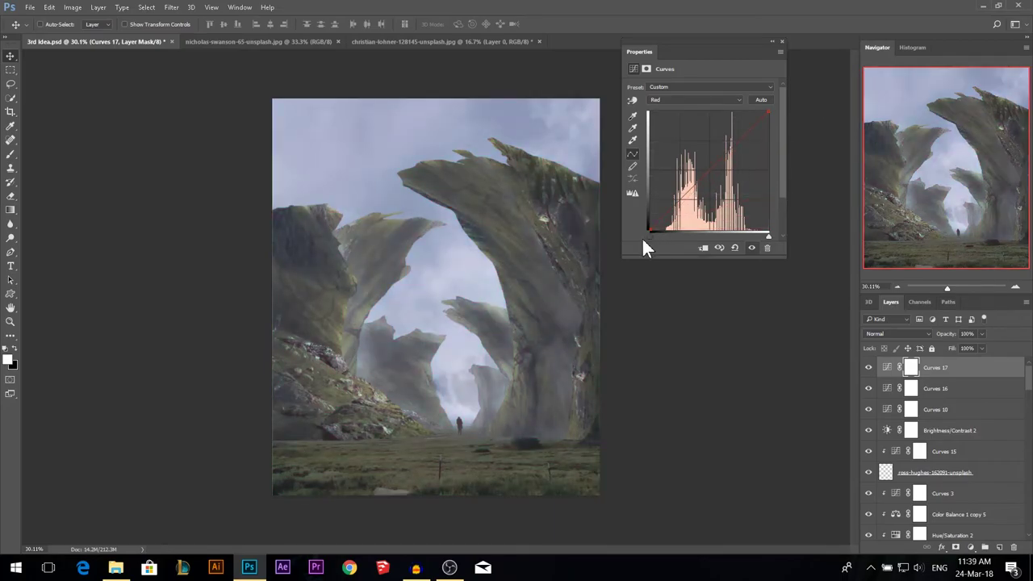
drag(769, 113, 775, 118)
click(782, 41)
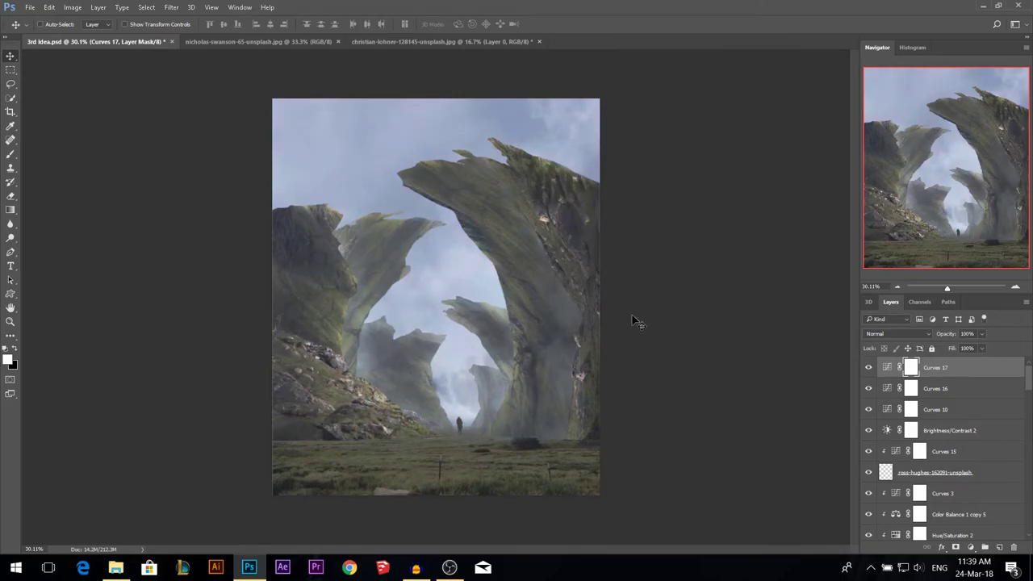
- Add a Gradient Map above Curves 17 with the violet-teal-orange preset and delete the darker-side teal color stop
click(971, 548)
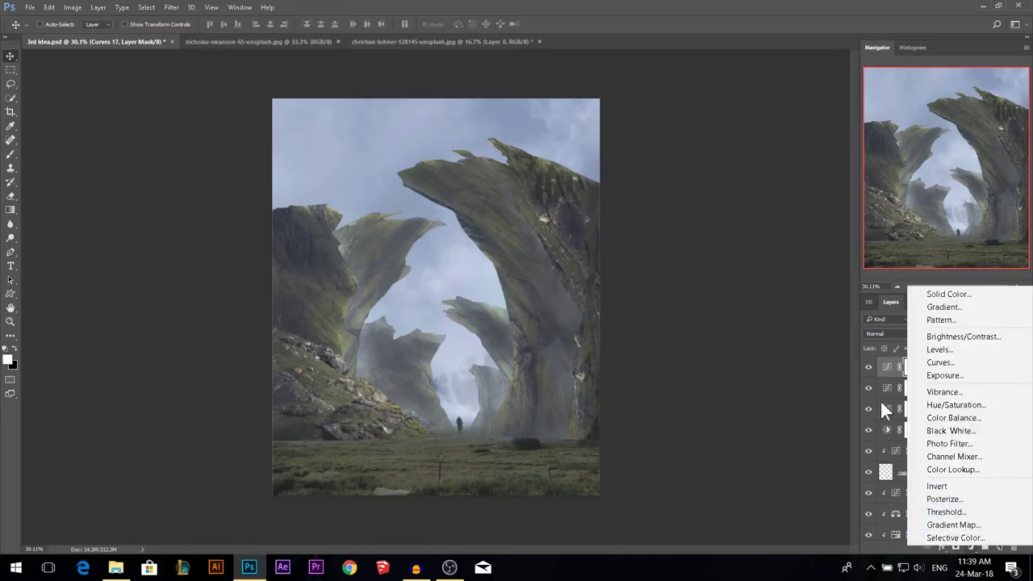
click(953, 526)
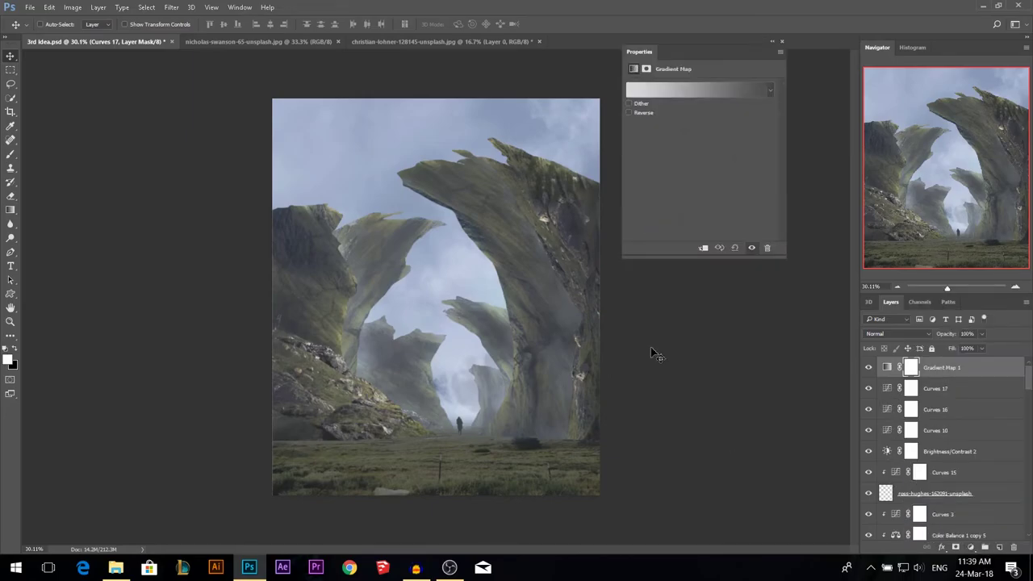
click(700, 94)
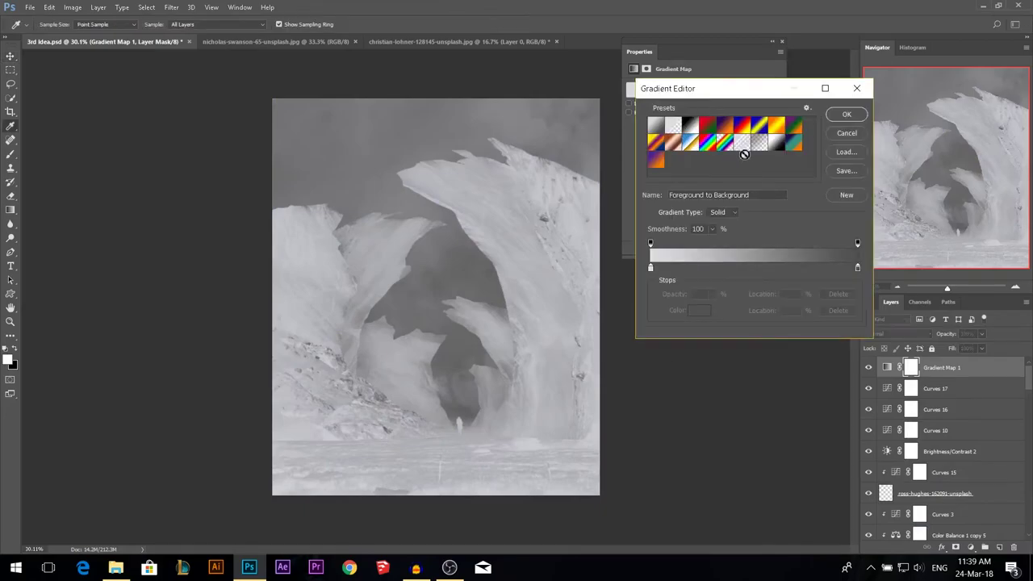
click(726, 127)
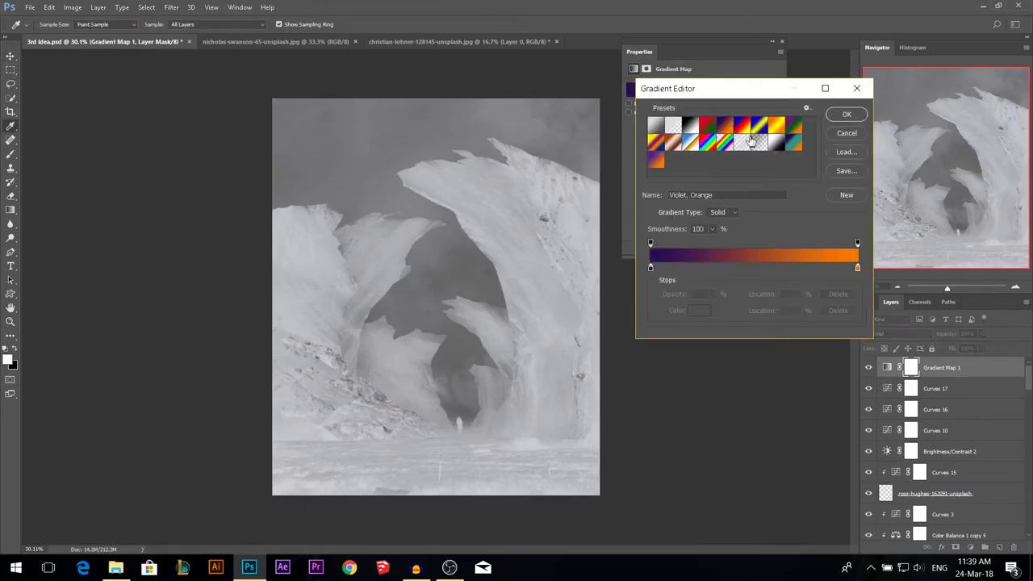
click(794, 143)
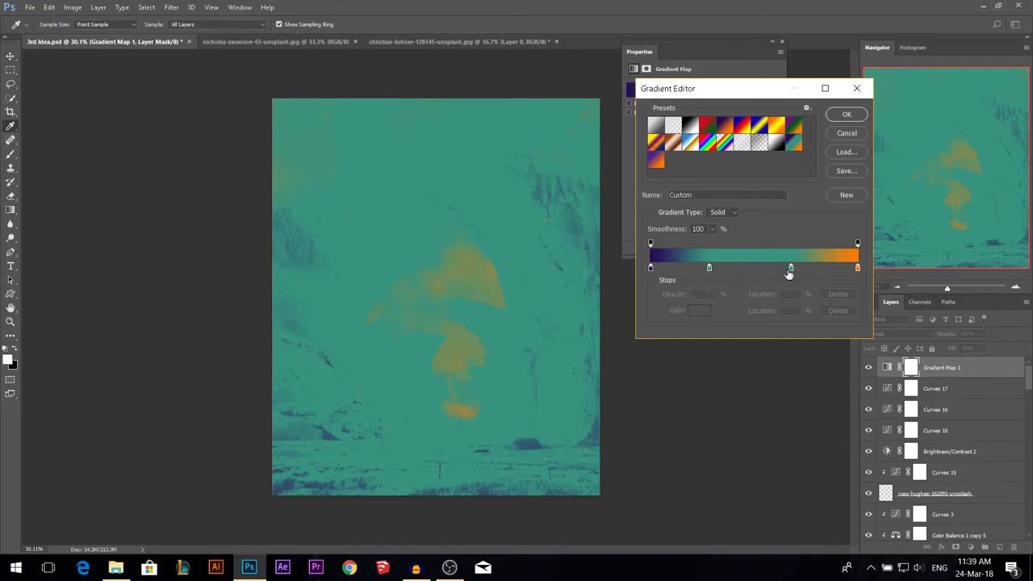
click(707, 268)
click(838, 310)
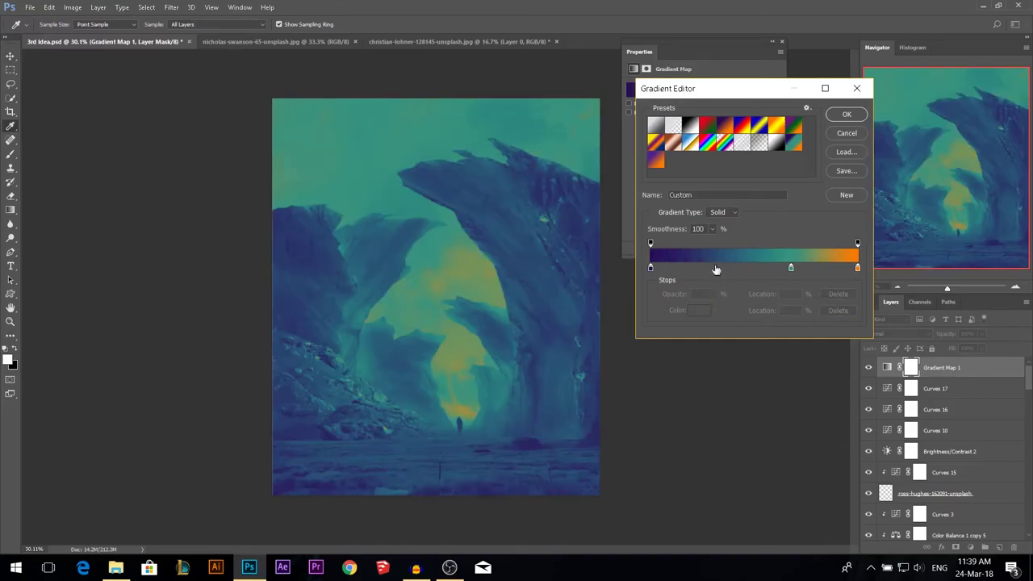
- Recolor the gradient's starting stop dark blue, and move the teal stop to 79% with a light cyan color
double_click(650, 267)
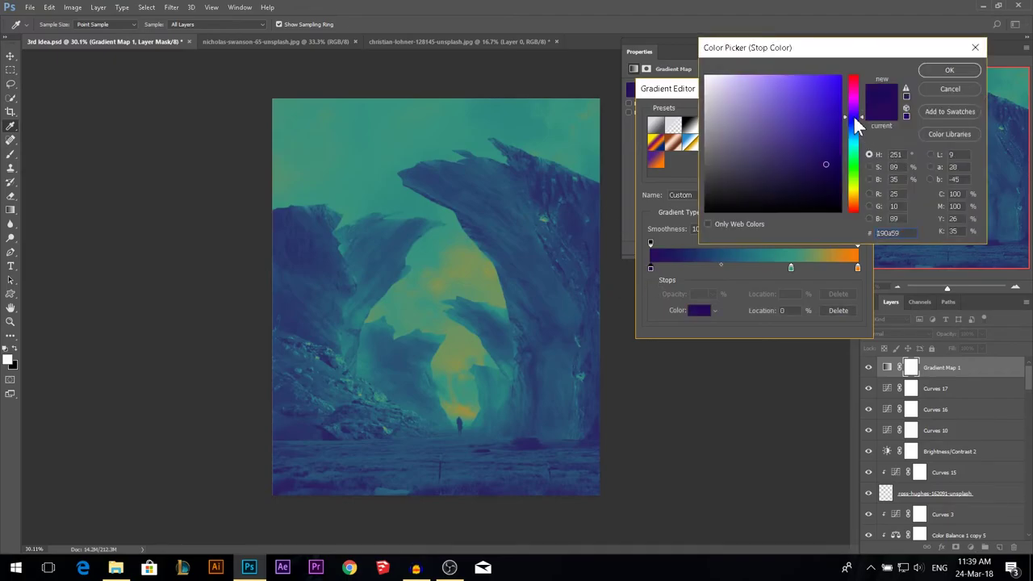
click(929, 71)
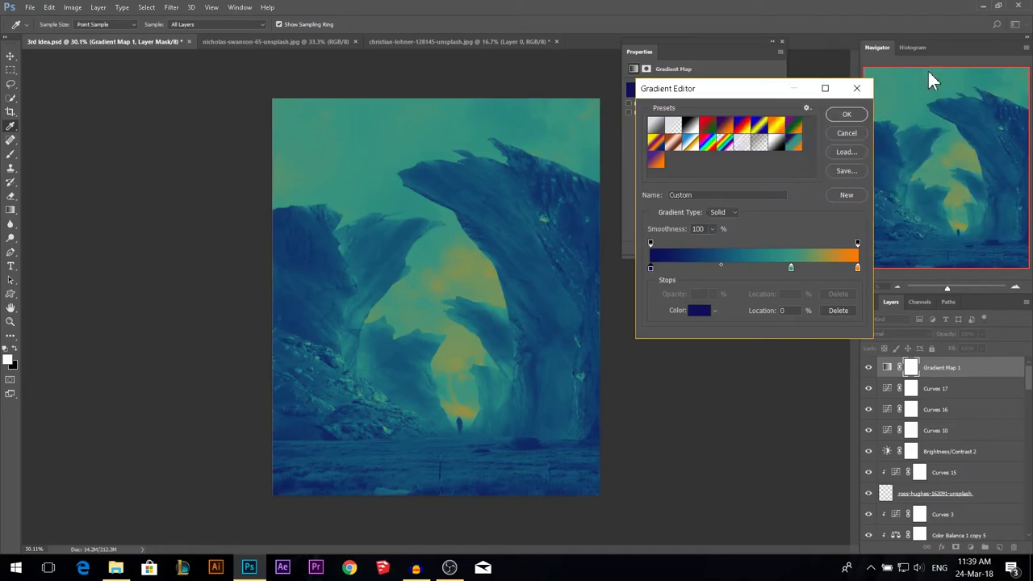
drag(793, 268, 813, 267)
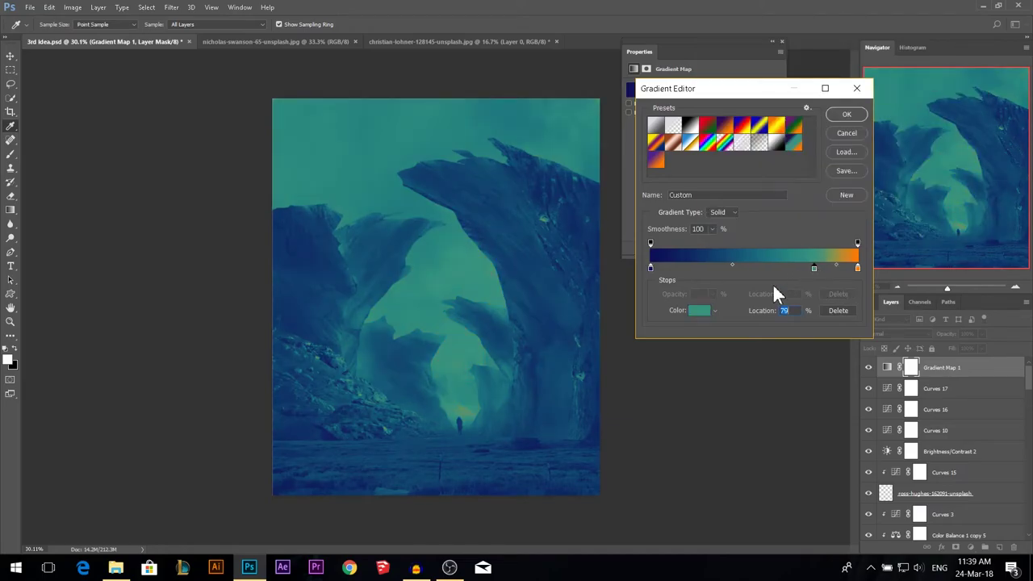
double_click(813, 268)
click(853, 142)
drag(809, 115, 782, 87)
click(950, 70)
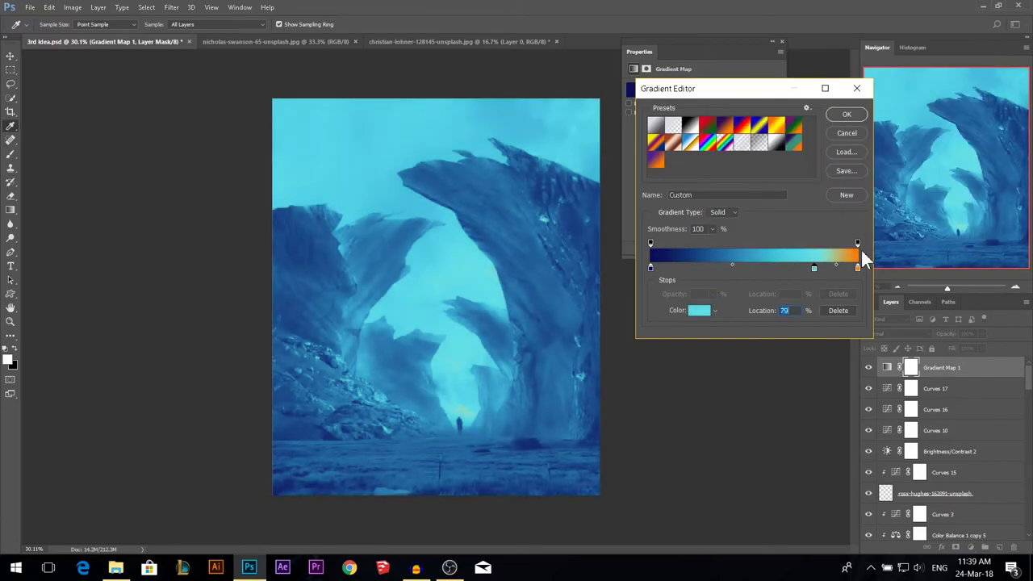
- Change the gradient's orange end stop to a very pale, nearly white cyan and accept the edited gradient
double_click(858, 266)
click(854, 145)
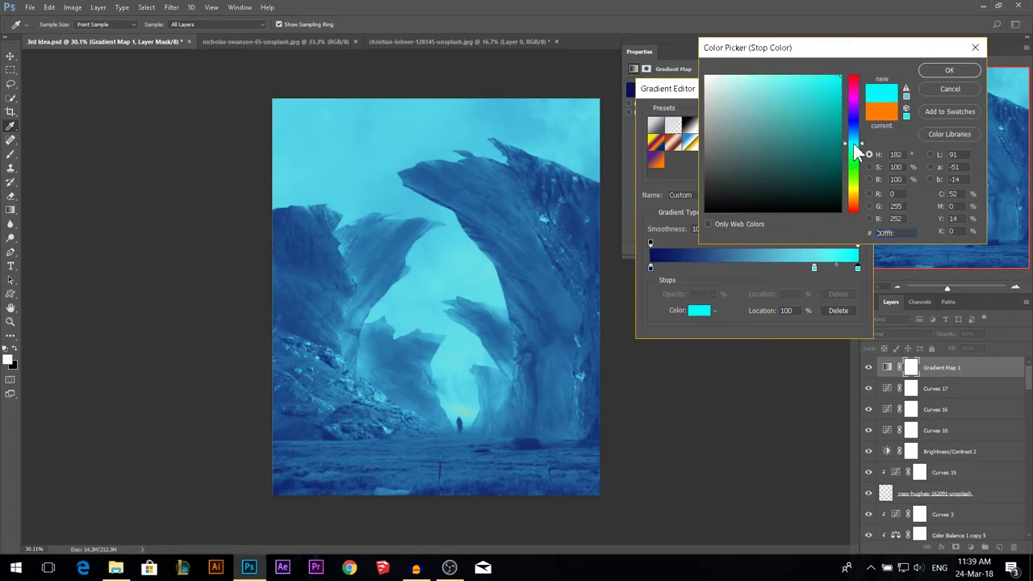
click(857, 153)
click(720, 75)
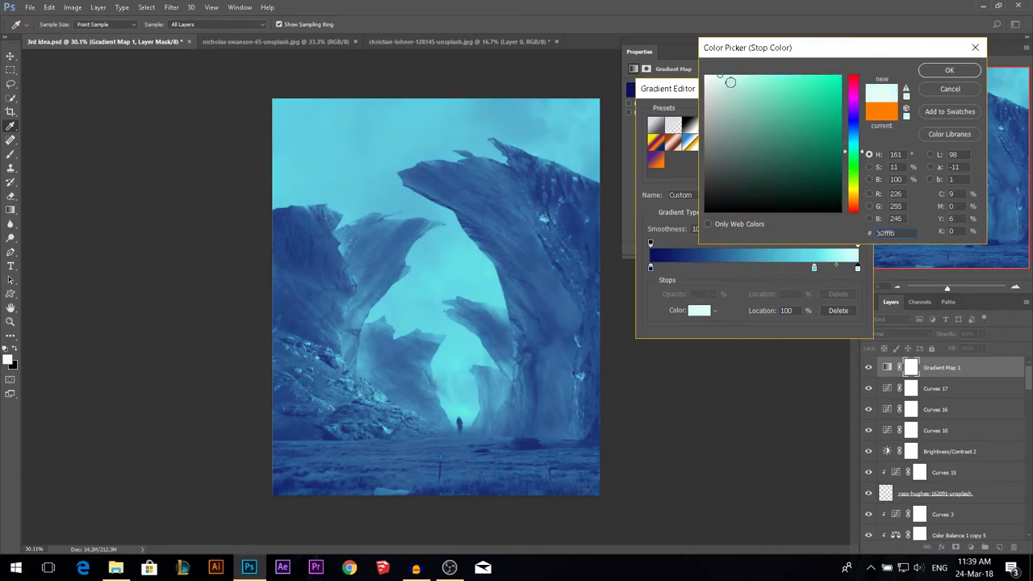
click(949, 71)
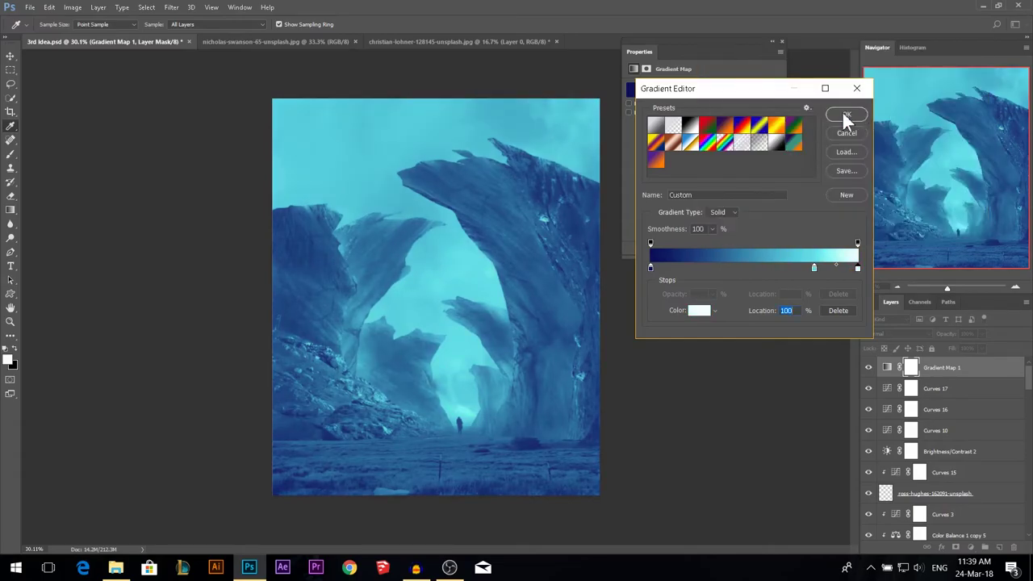
click(841, 111)
click(781, 41)
- Blend the Gradient Map 1 layer in Soft Light mode at 10% opacity and compare the scene with and without it
drag(979, 340, 952, 349)
click(894, 332)
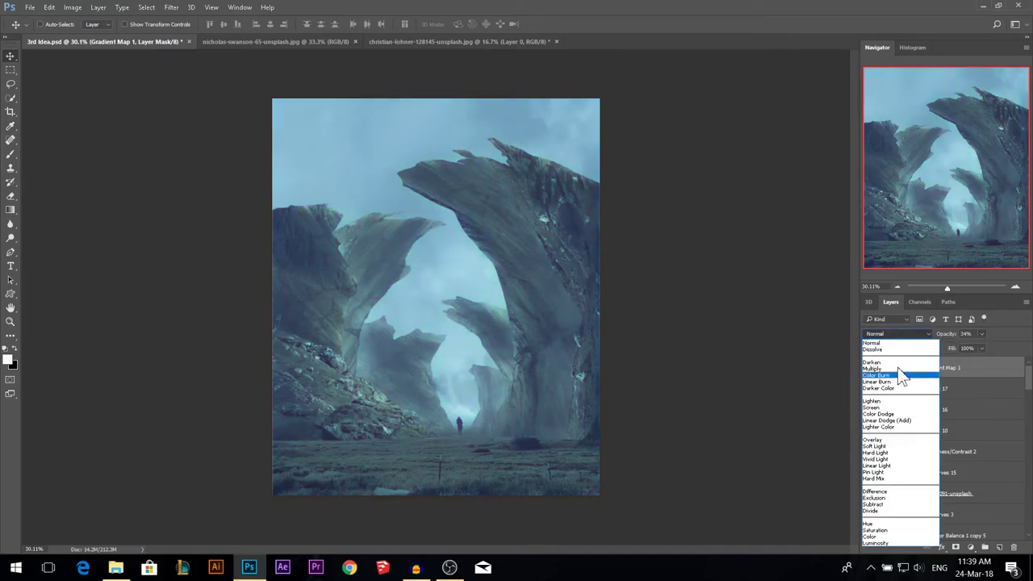
click(875, 446)
click(870, 368)
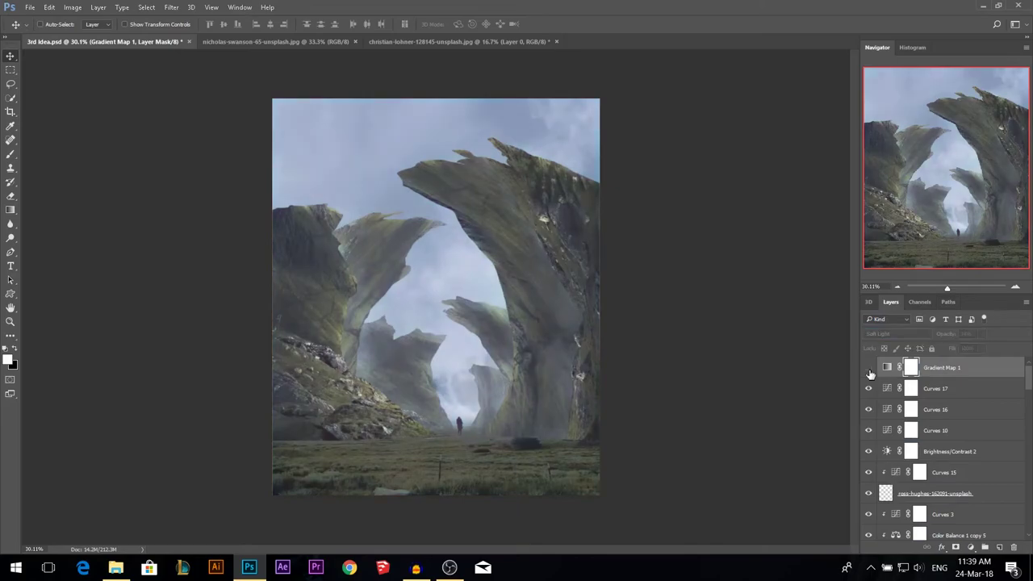
click(869, 368)
drag(941, 336, 947, 339)
click(868, 369)
click(868, 370)
- Duplicate the walking figure's layer beneath the original and flip and slant the copy onto the grass as a cast shadow
scroll(452, 355, up, 2)
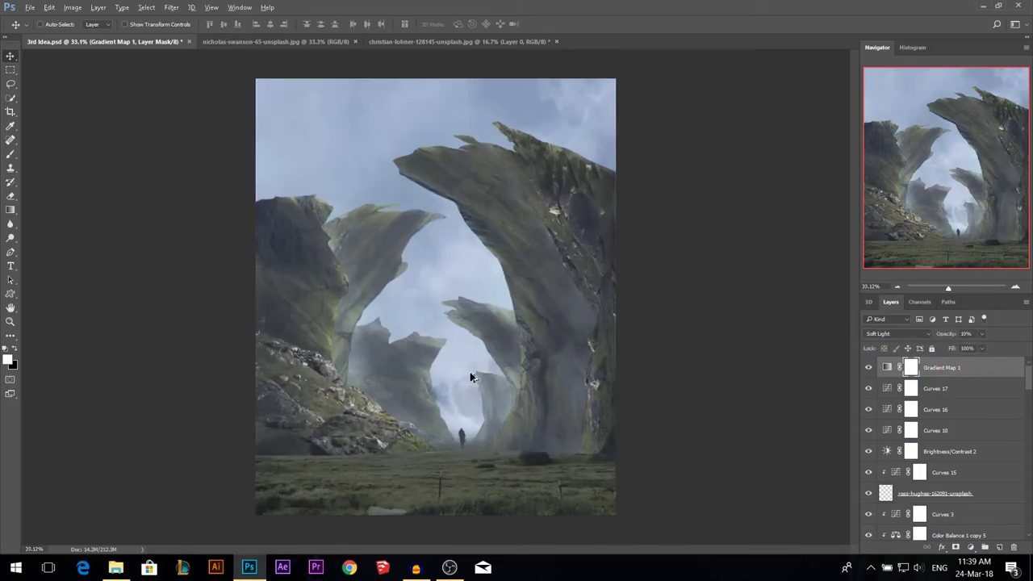
scroll(478, 464, up, 5)
scroll(445, 427, up, 2)
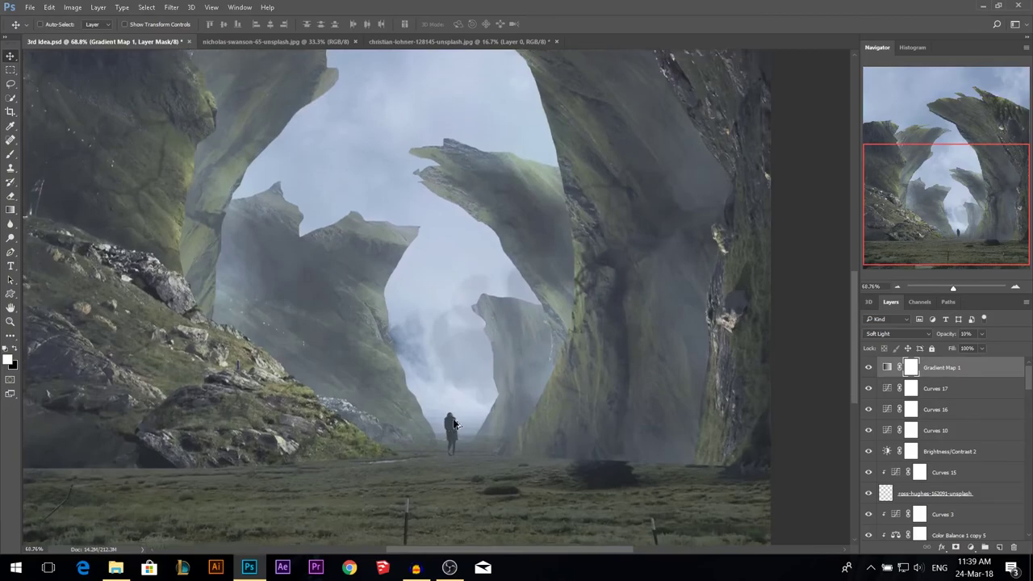
ctrl+click(454, 447)
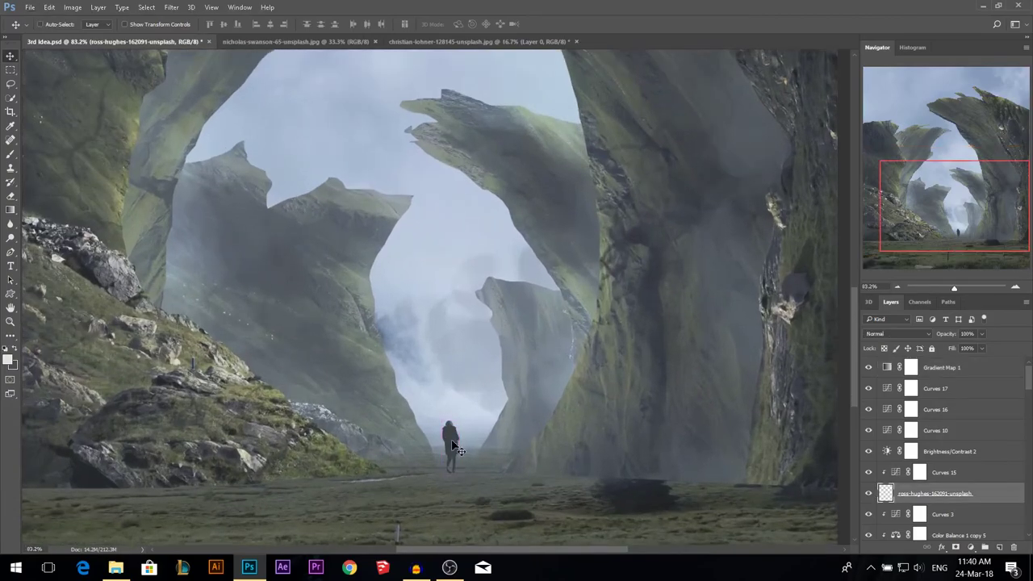
drag(940, 506, 947, 517)
key(ctrl+t)
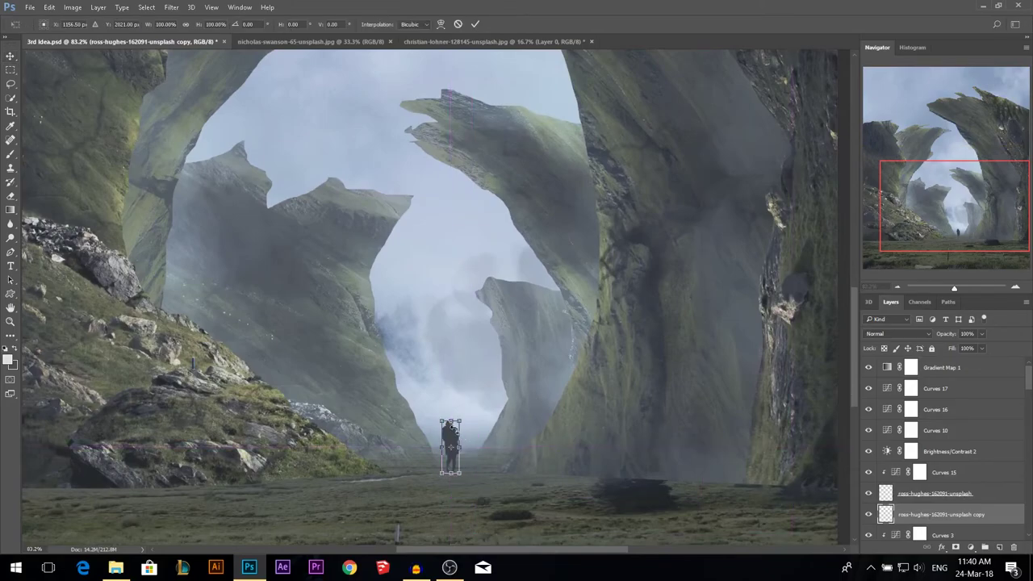
drag(453, 423, 432, 515)
key(Return)
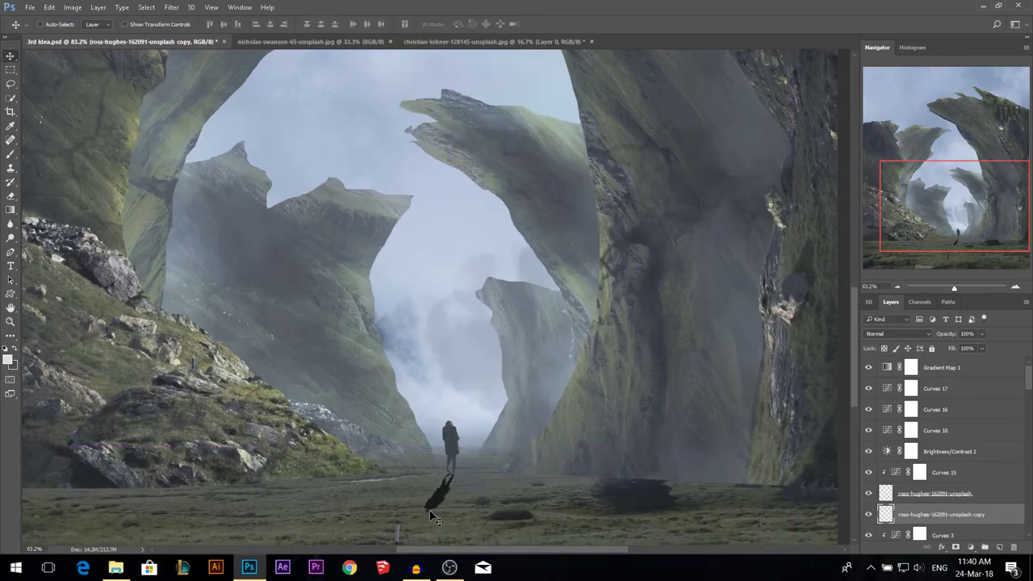
- Apply a Gaussian Blur with a 1.0 pixel radius to the figure's shadow layer
click(171, 7)
mouse_move(228, 157)
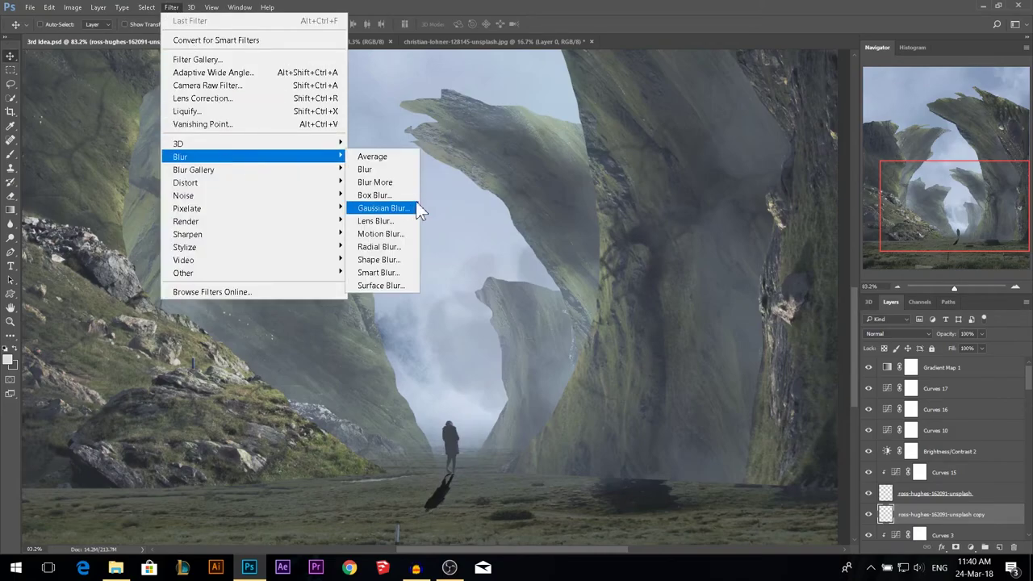
click(417, 203)
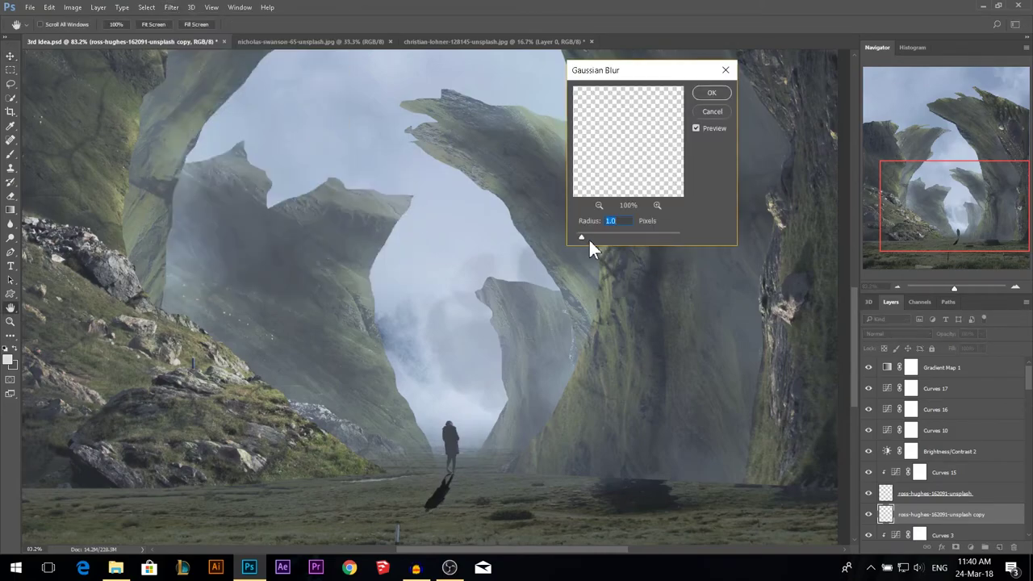
click(705, 96)
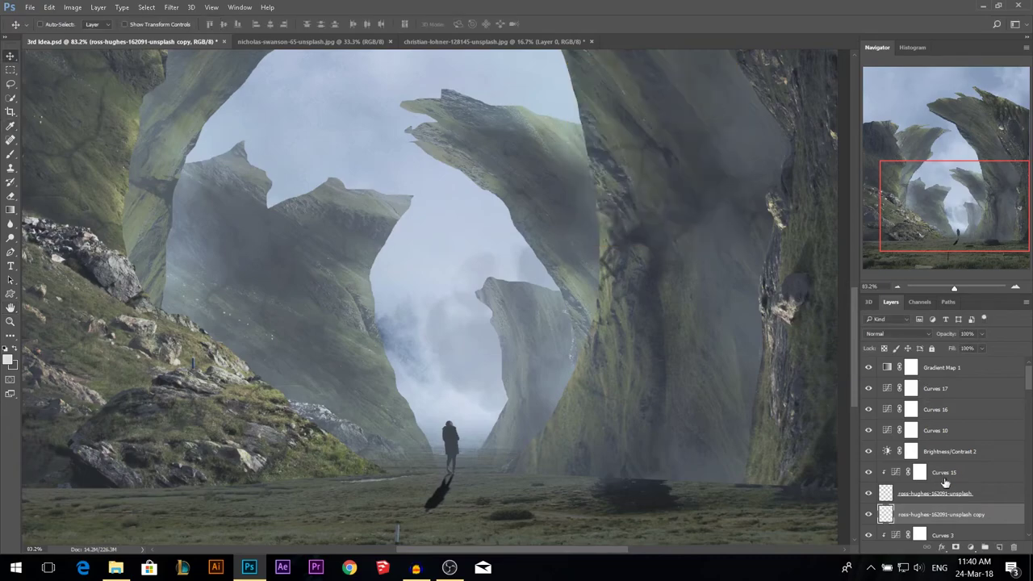
- Add a layer mask to the shadow copy and fade its far end with a black-to-transparent linear gradient
click(957, 548)
scroll(427, 260, down, 2)
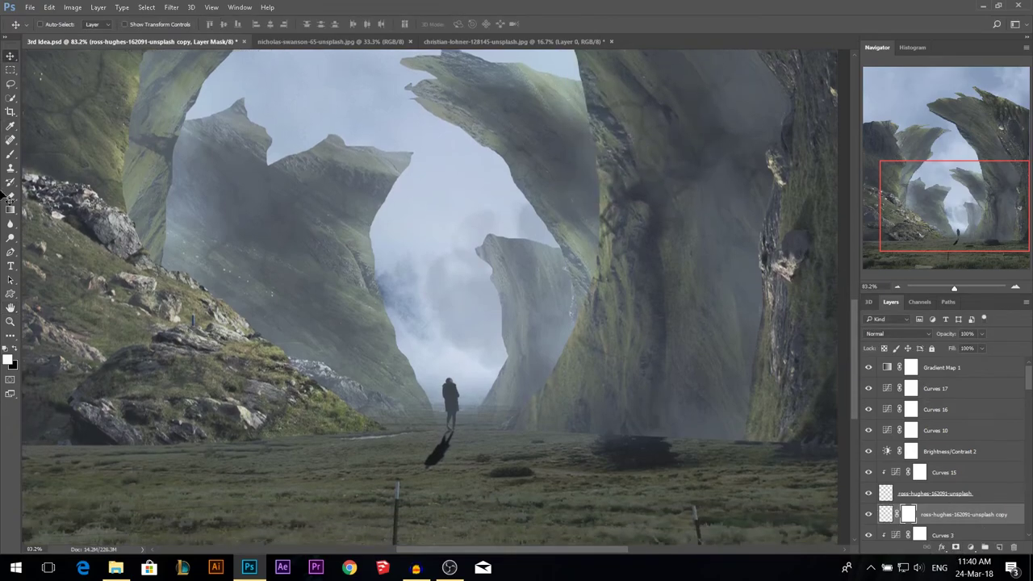
click(10, 211)
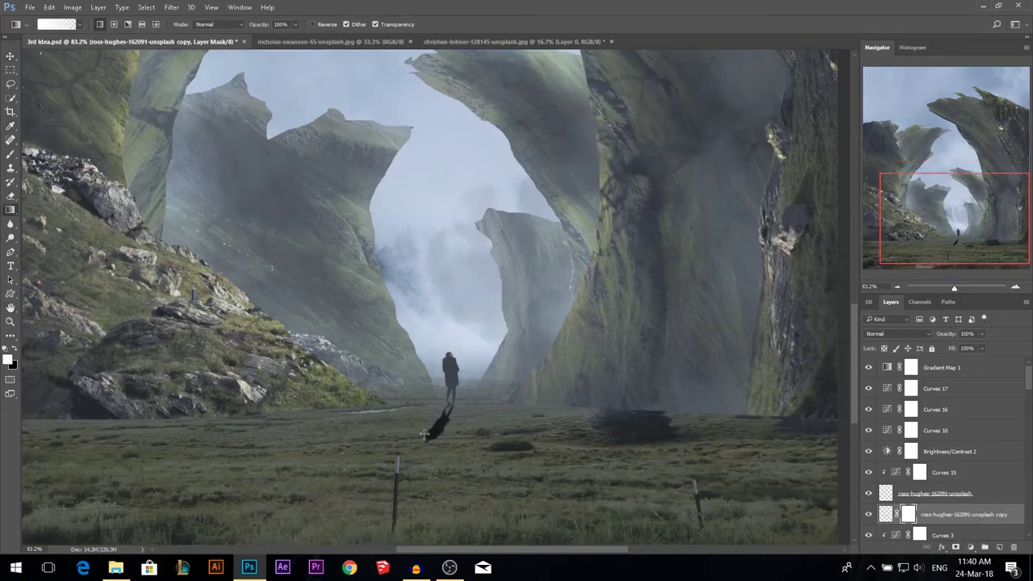
click(6, 348)
drag(381, 509, 417, 394)
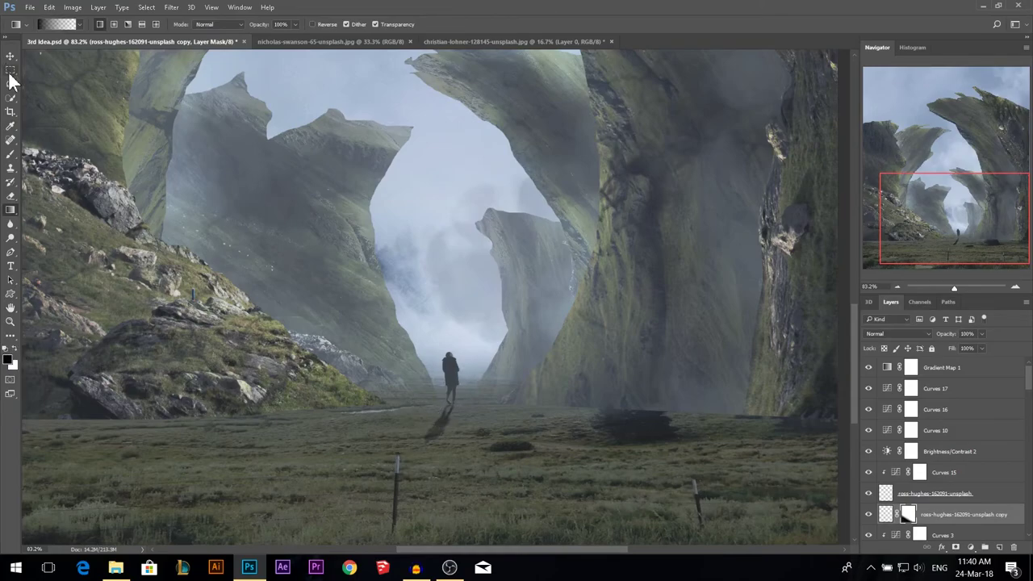
key(v)
scroll(576, 408, down, 3)
scroll(576, 408, up, 1)
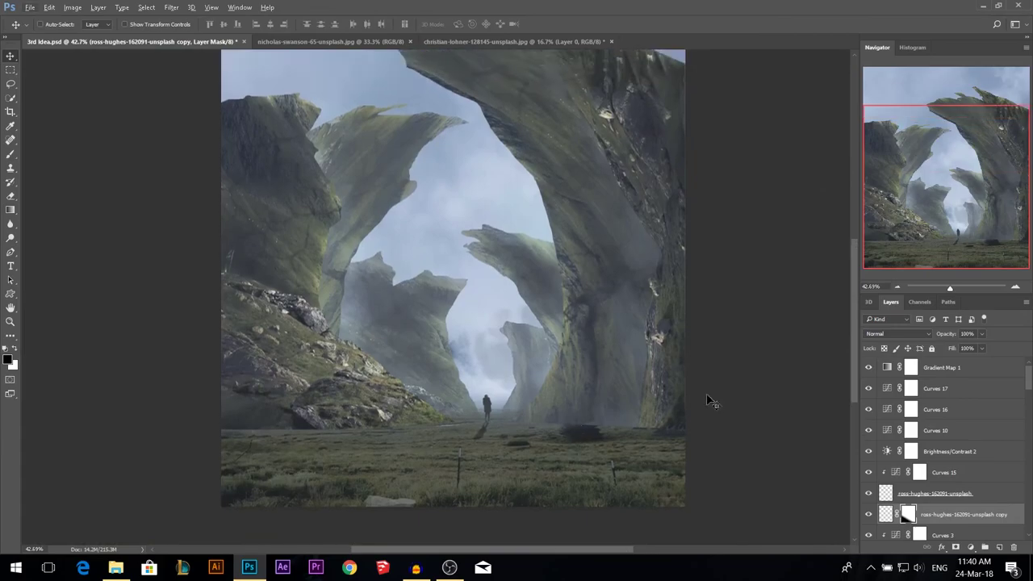
- Add a Curves adjustment layer above Gradient Map 1 and pull its RGB curve down to darken the shadows and midtones
drag(958, 339, 956, 340)
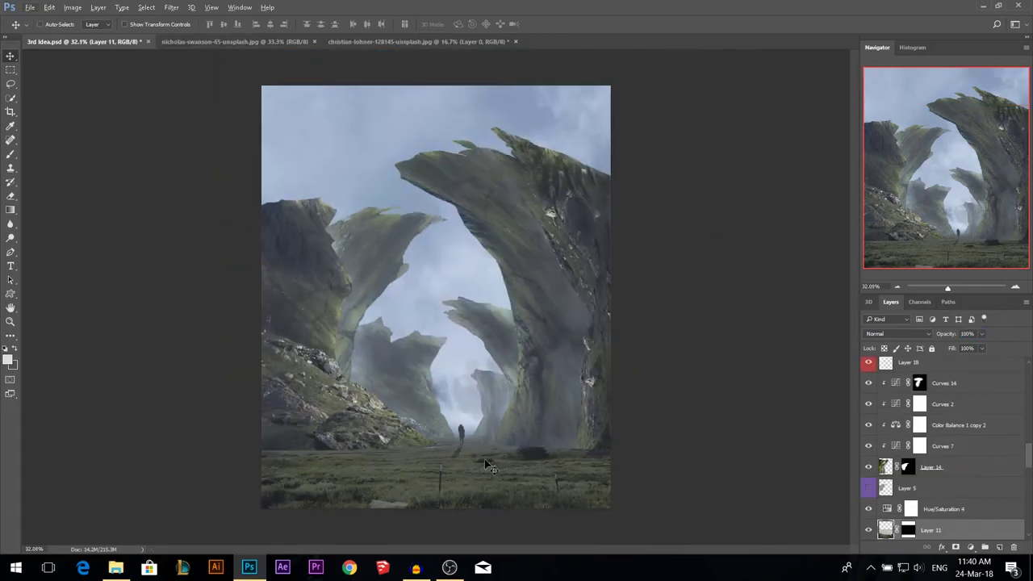
scroll(962, 424, up, 5)
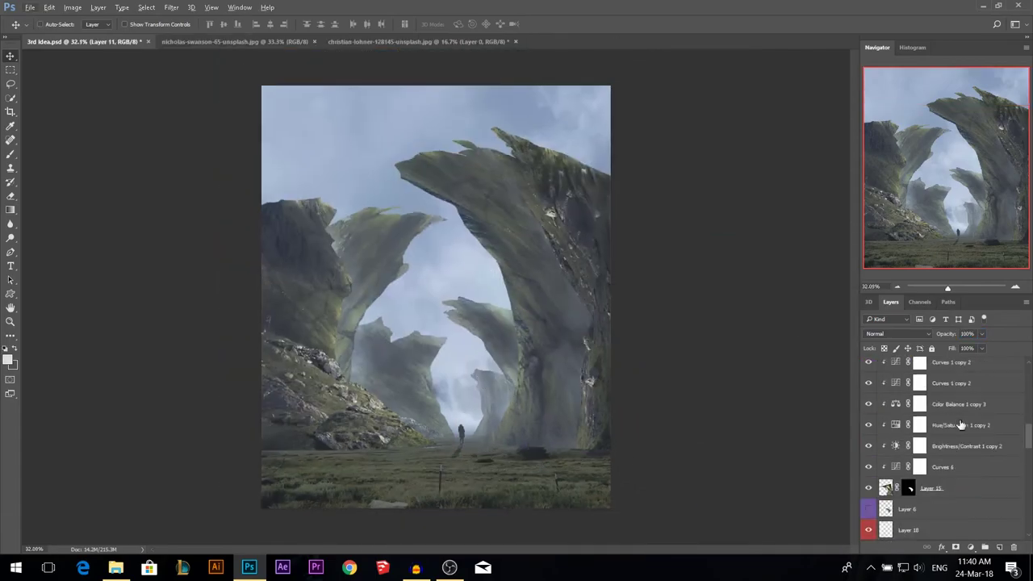
drag(1028, 429, 1030, 369)
click(975, 373)
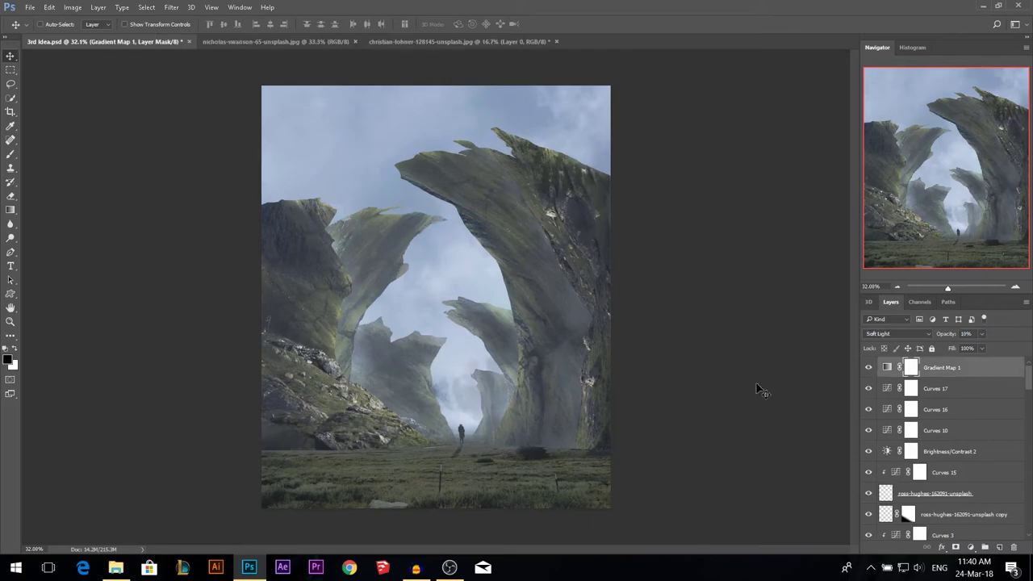
click(969, 548)
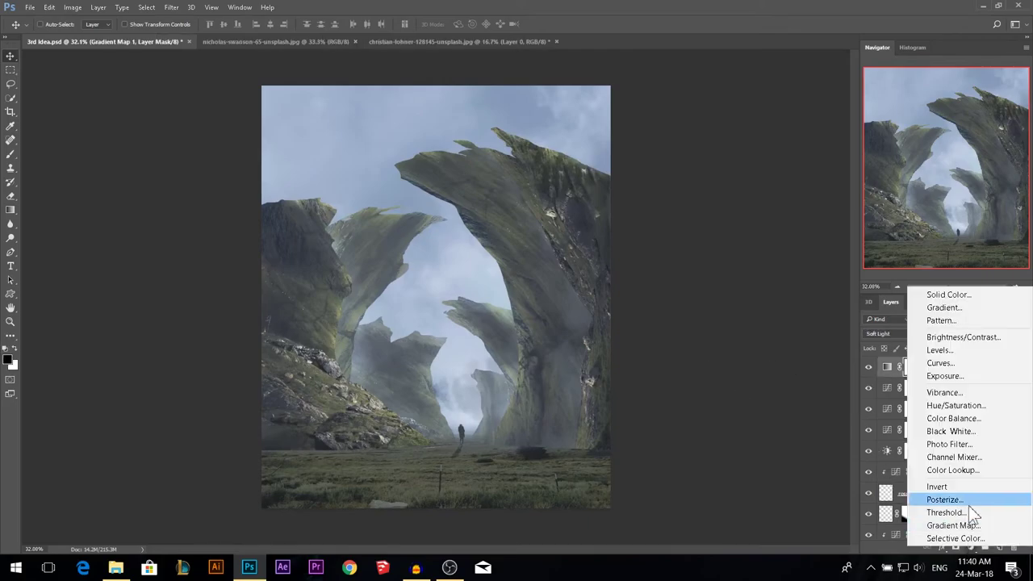
click(954, 363)
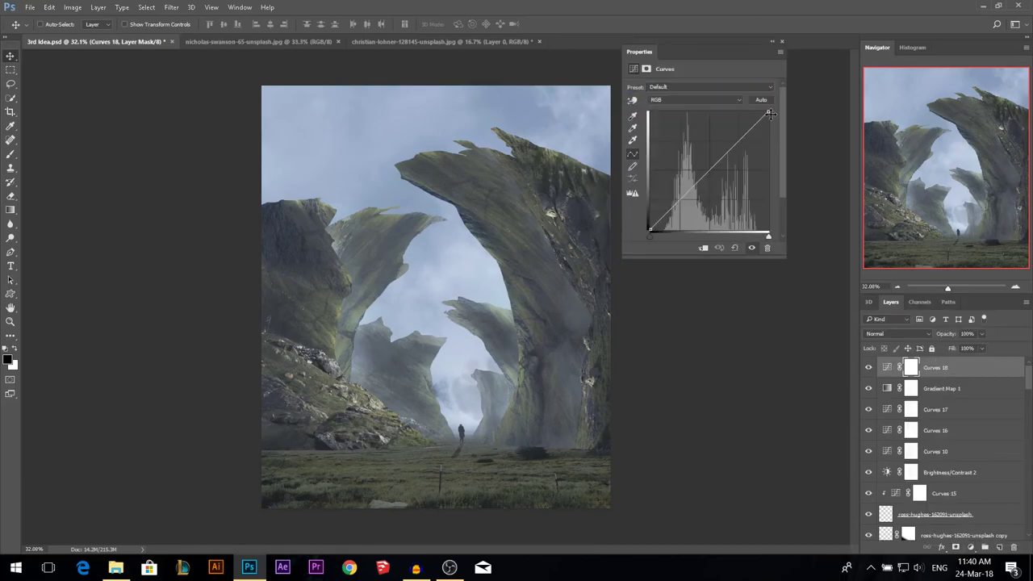
drag(670, 215, 686, 206)
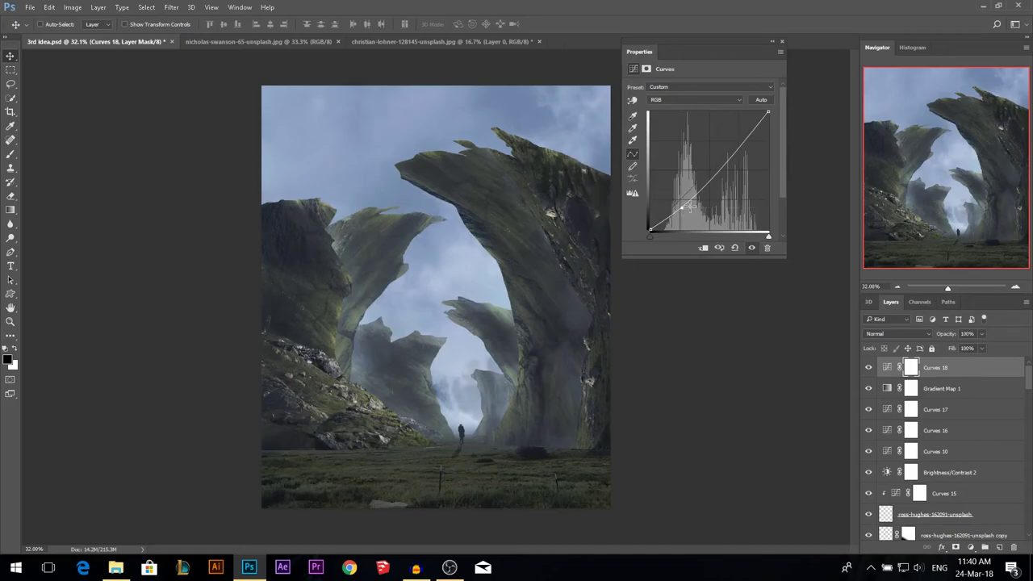
click(782, 40)
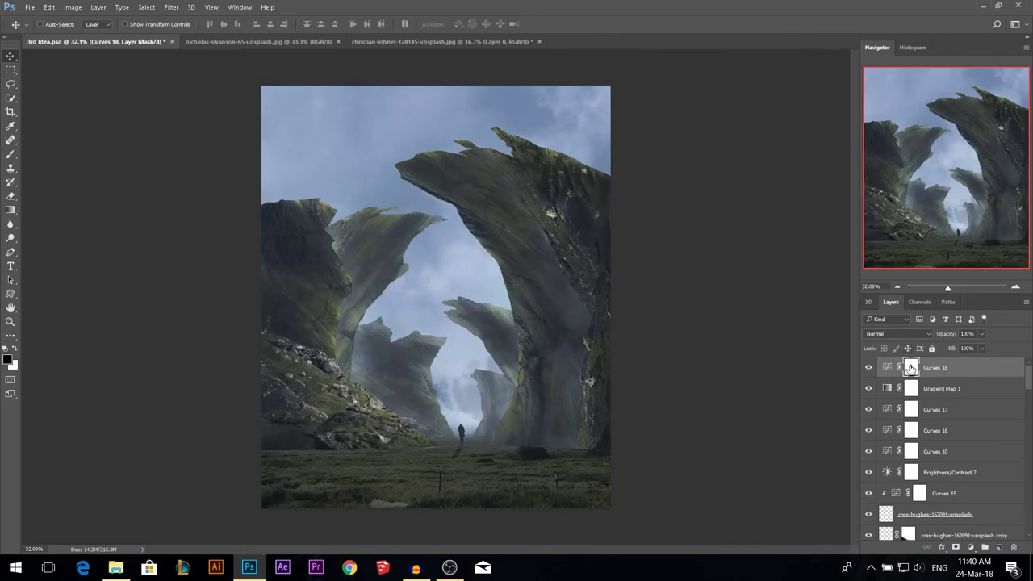
- Clear the Curves 18 mask over the central opening with black-to-transparent radial gradients and compare the scene with and without the layer
click(11, 210)
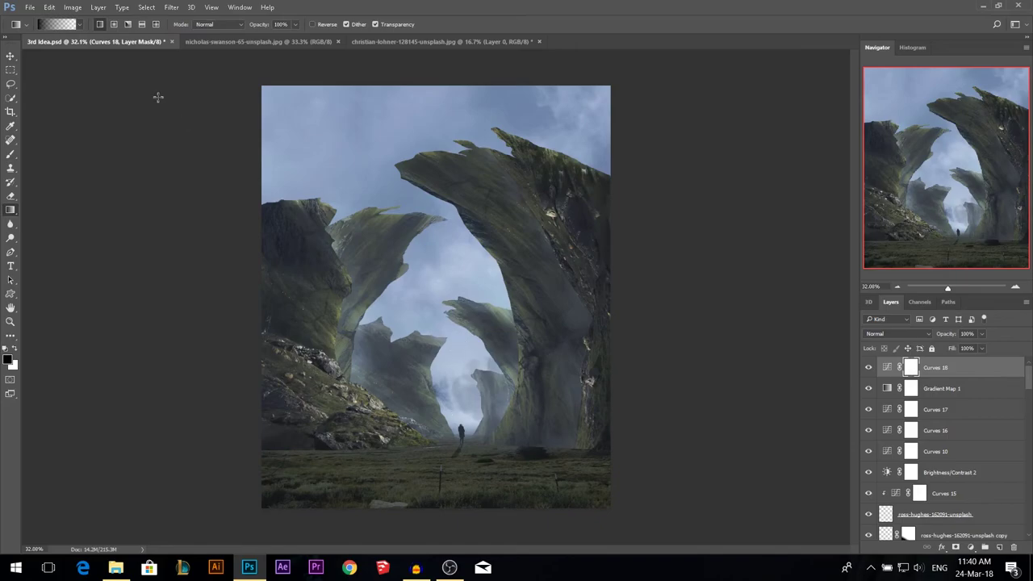
click(114, 24)
drag(465, 424, 469, 171)
drag(452, 348, 464, 150)
drag(455, 273, 455, 145)
mouse_move(448, 242)
mouse_down()
mouse_move(441, 126)
mouse_move(442, 234)
mouse_up()
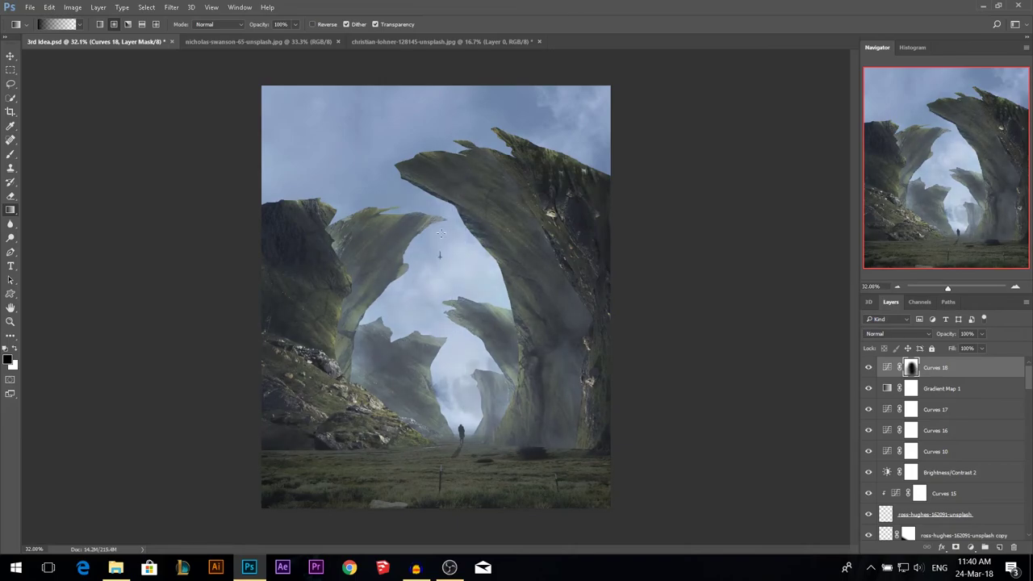
drag(460, 330, 459, 200)
drag(473, 406, 476, 298)
drag(459, 434, 456, 216)
click(869, 368)
click(869, 368)
- Add another Curves layer that lifts the blacks and midtones into a pale haze, and invert its mask to black
click(970, 547)
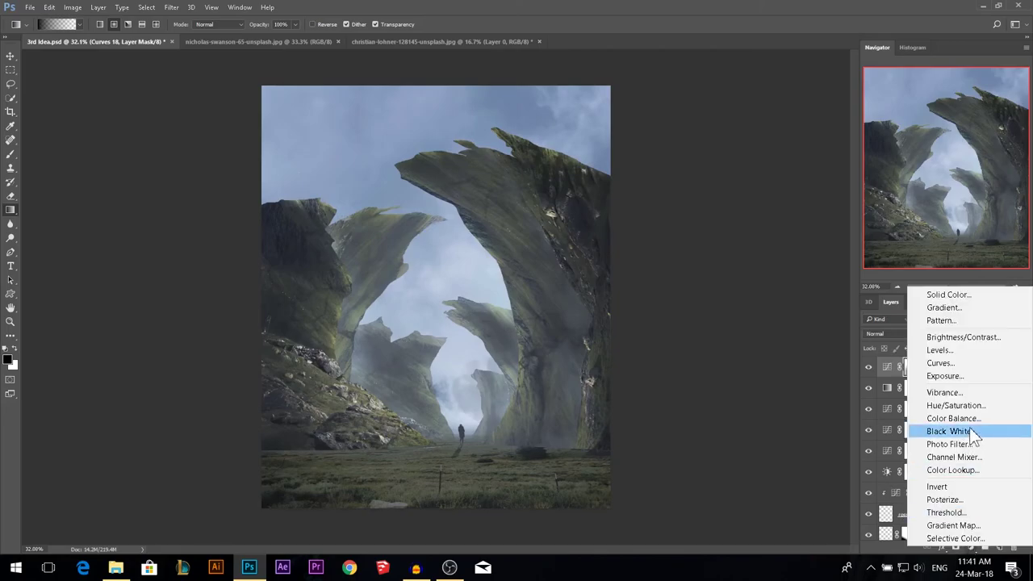
click(972, 365)
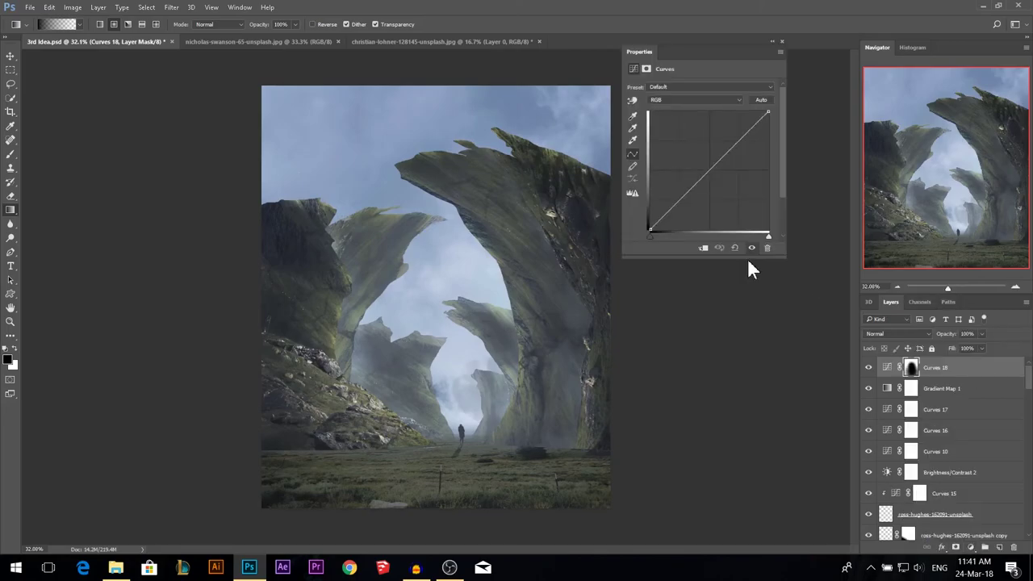
drag(652, 229, 651, 214)
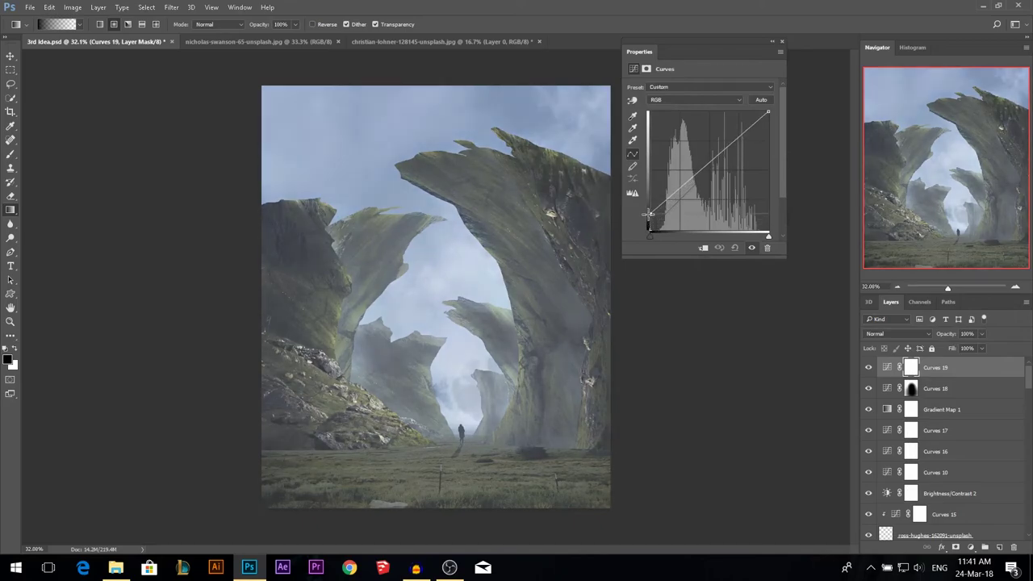
click(679, 191)
drag(678, 189, 675, 182)
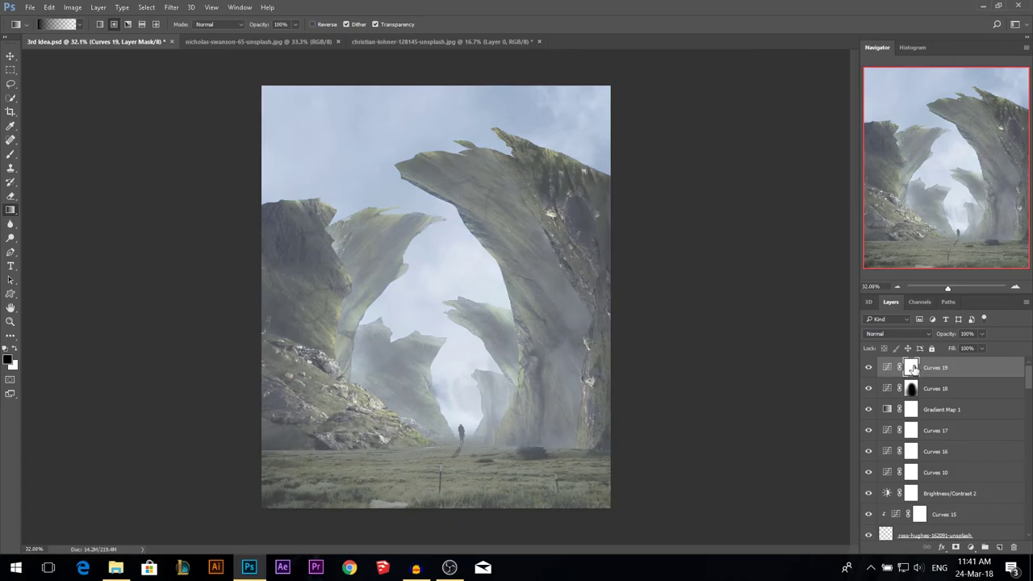
key(ctrl+i)
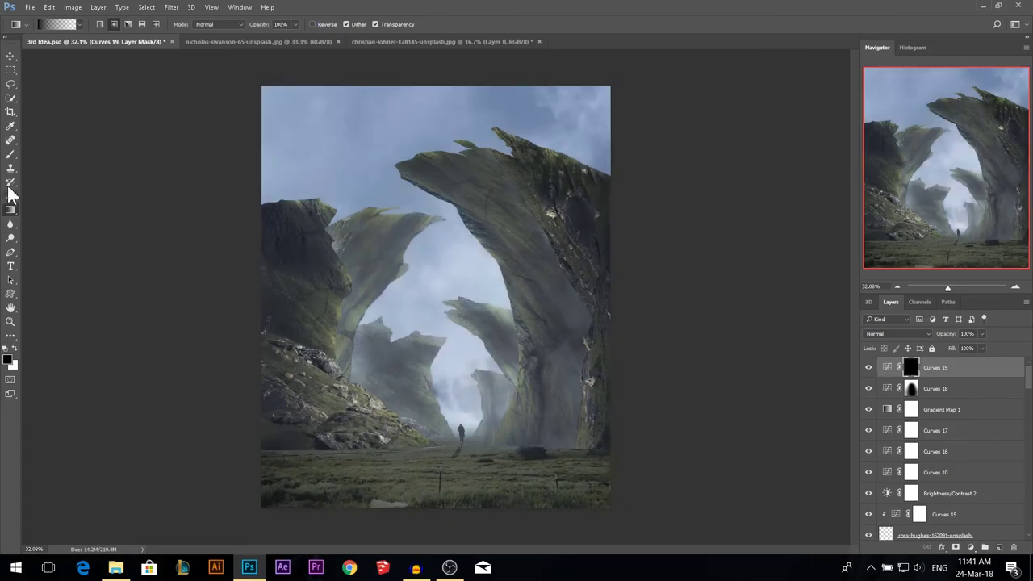
- Paint white on the Curves 19 mask around the distant opening with large soft brushes, using 10% opacity and finally 56% opacity at 2043 px
click(11, 153)
right_click(443, 328)
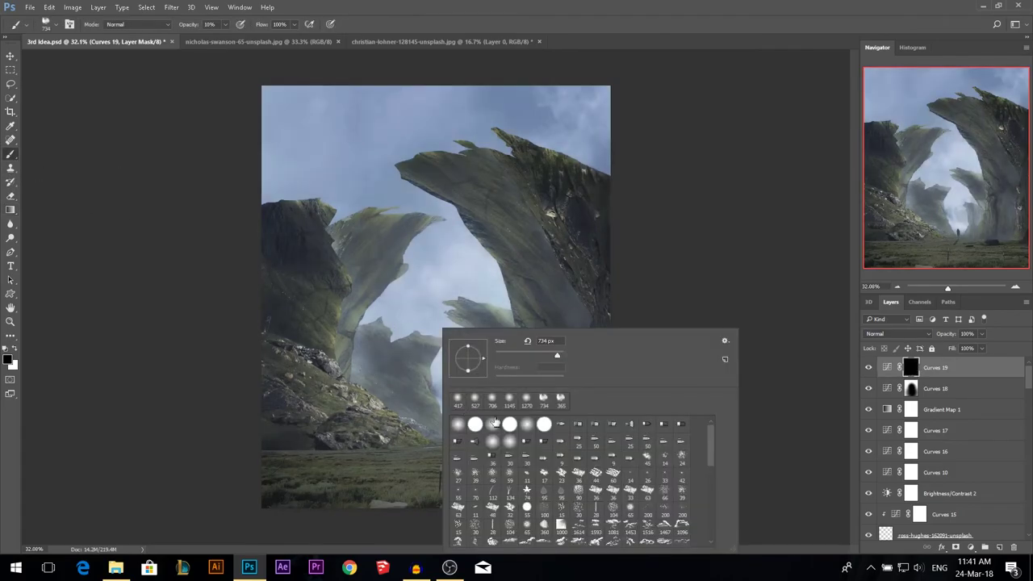
click(504, 431)
click(494, 430)
alt+right_click(343, 328)
alt+right_click(414, 352)
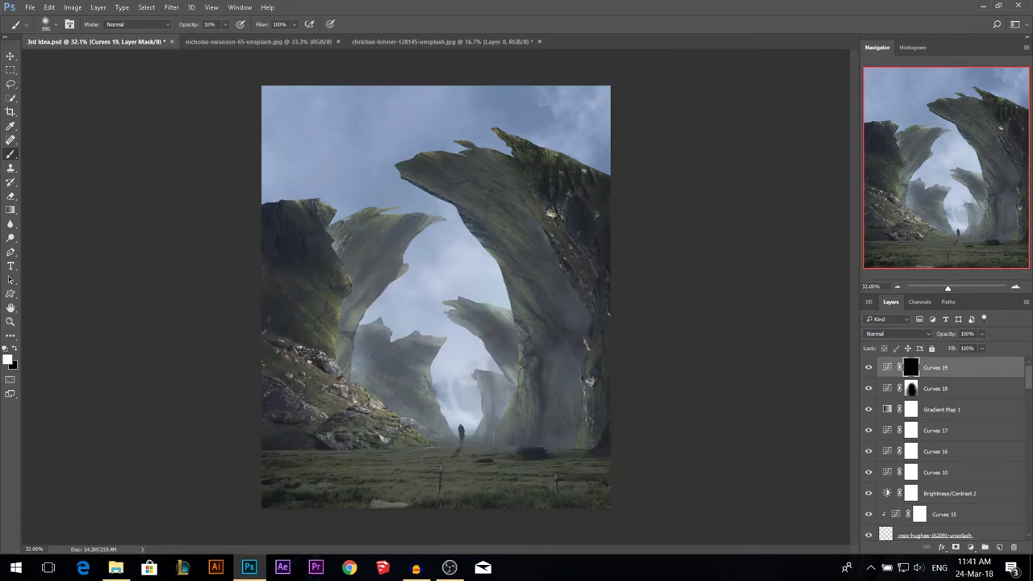
alt+right_click(449, 371)
alt+right_click(479, 391)
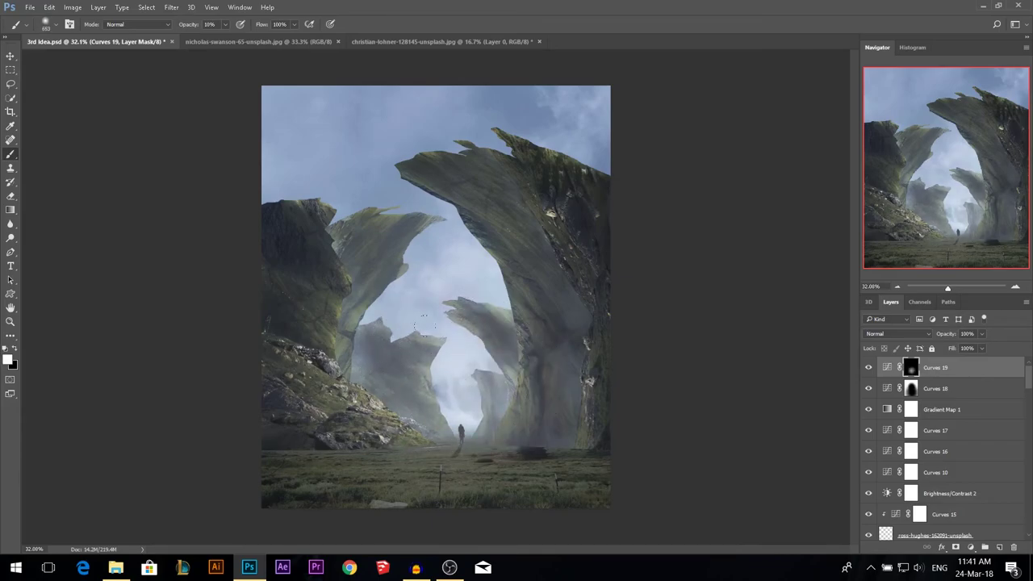
alt+right_click(472, 358)
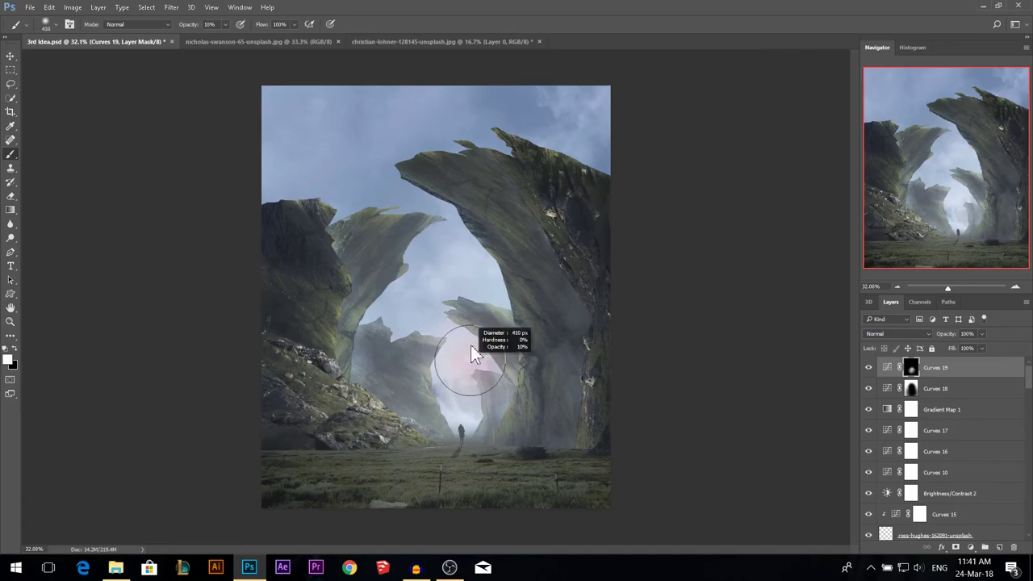
alt+right_click(494, 405)
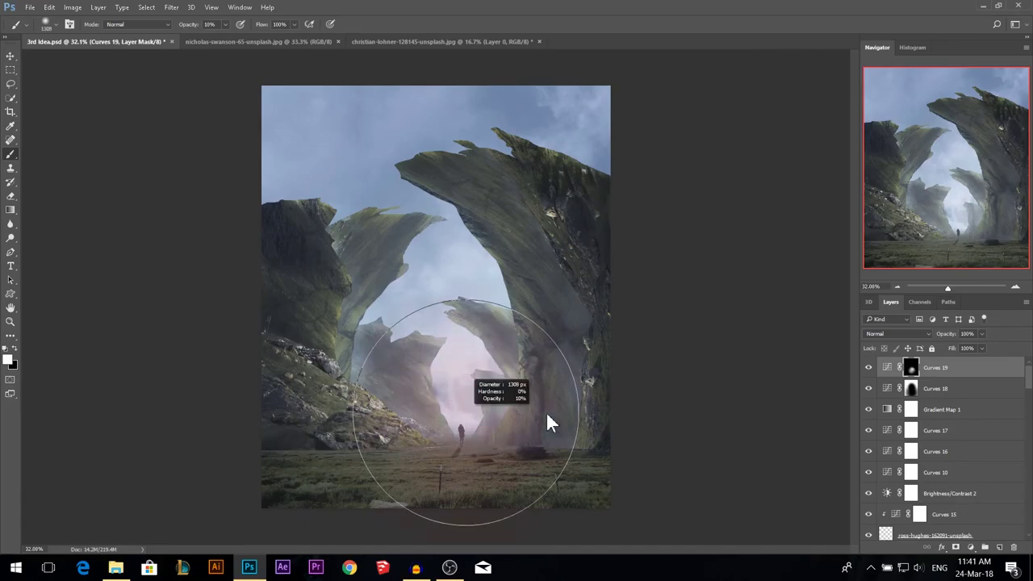
alt+right_click(501, 374)
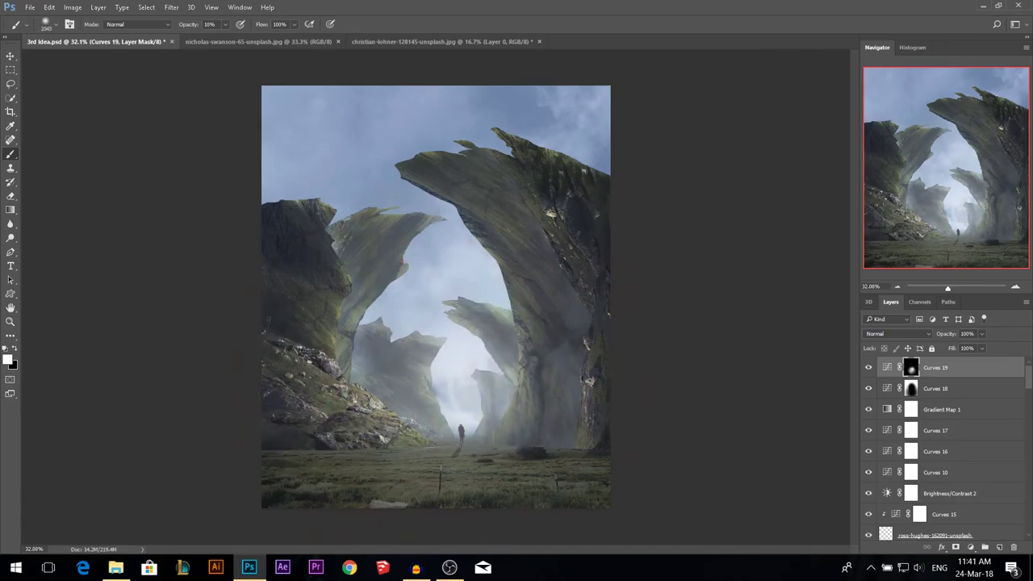
drag(188, 25, 211, 25)
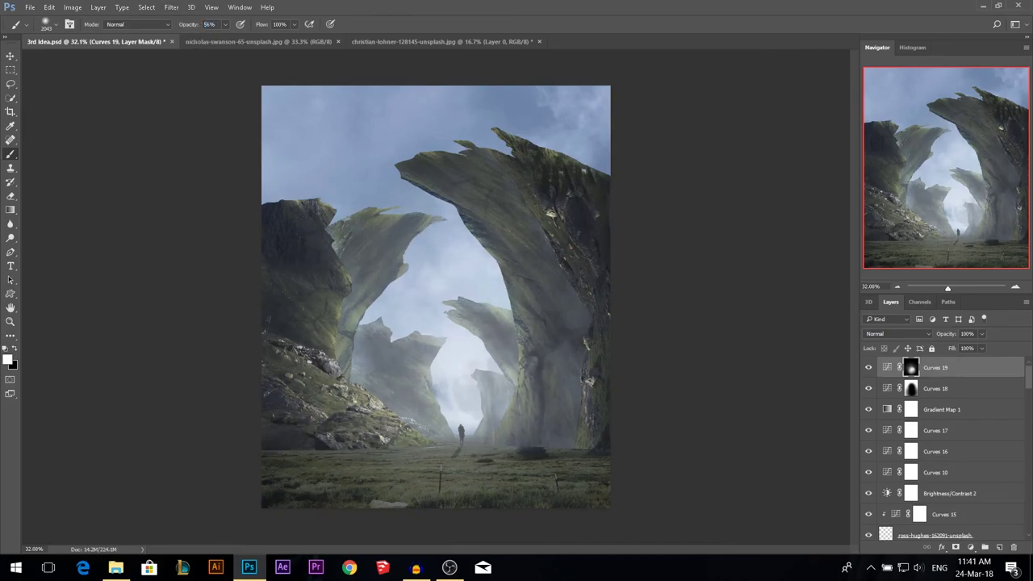
click(432, 352)
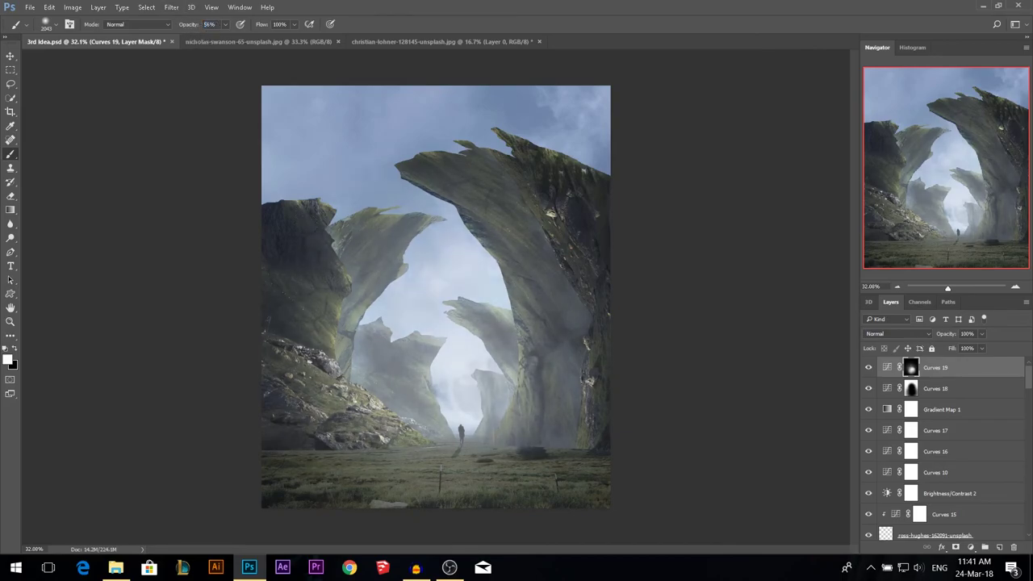
- Compare the scene with and without Curves 19 and reduce that layer's opacity to 40%
click(11, 58)
click(869, 369)
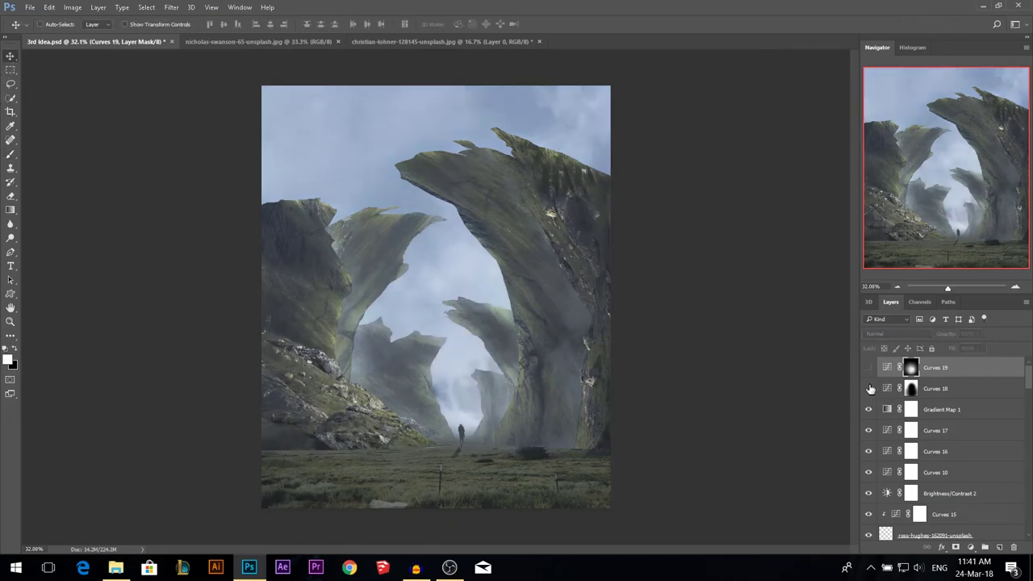
click(868, 368)
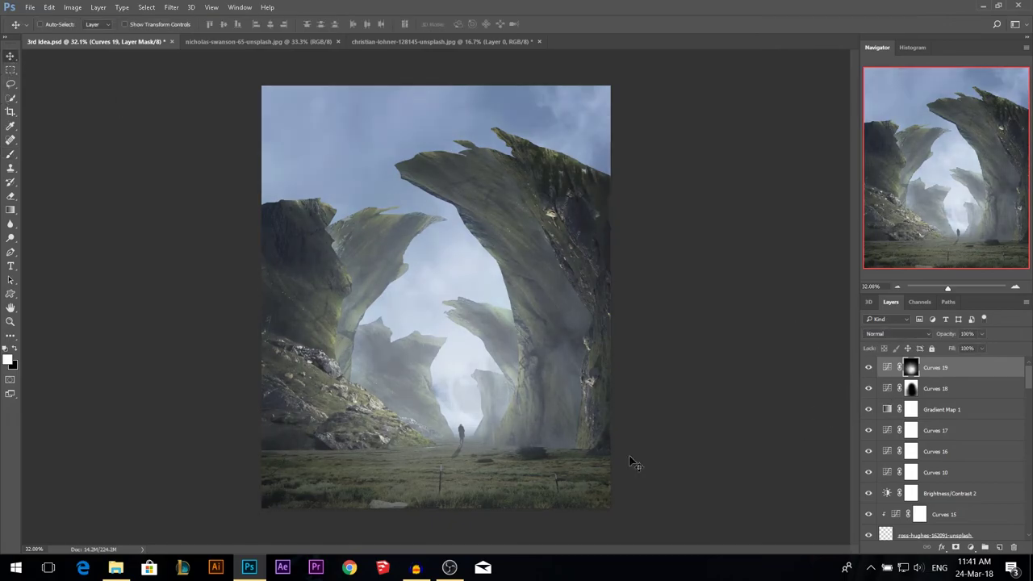
click(949, 369)
drag(948, 338, 928, 338)
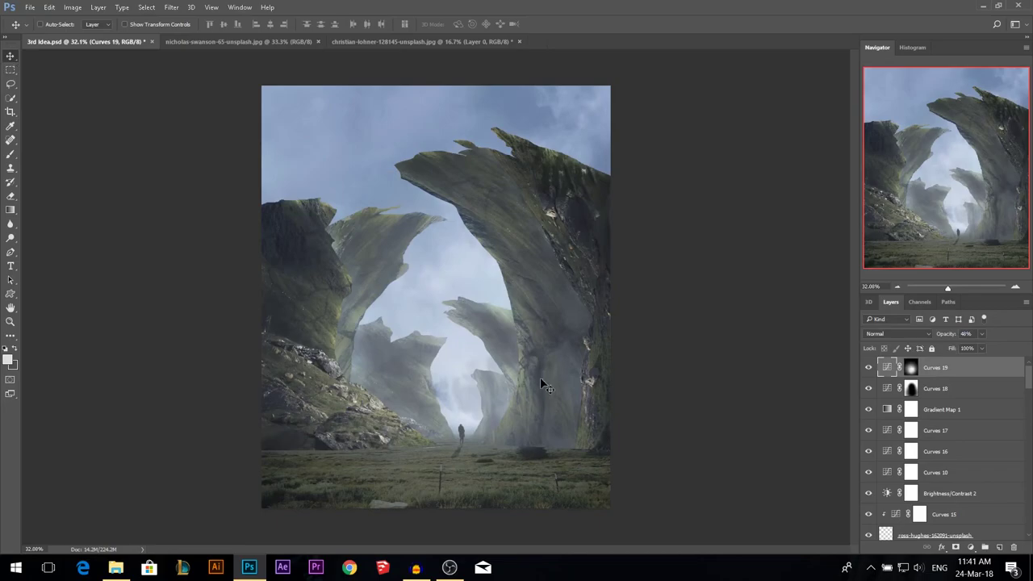
- Add a warming Curves layer on top by lowering the Blue channel's white point and boosting the Red channel's highlights
click(970, 546)
click(957, 365)
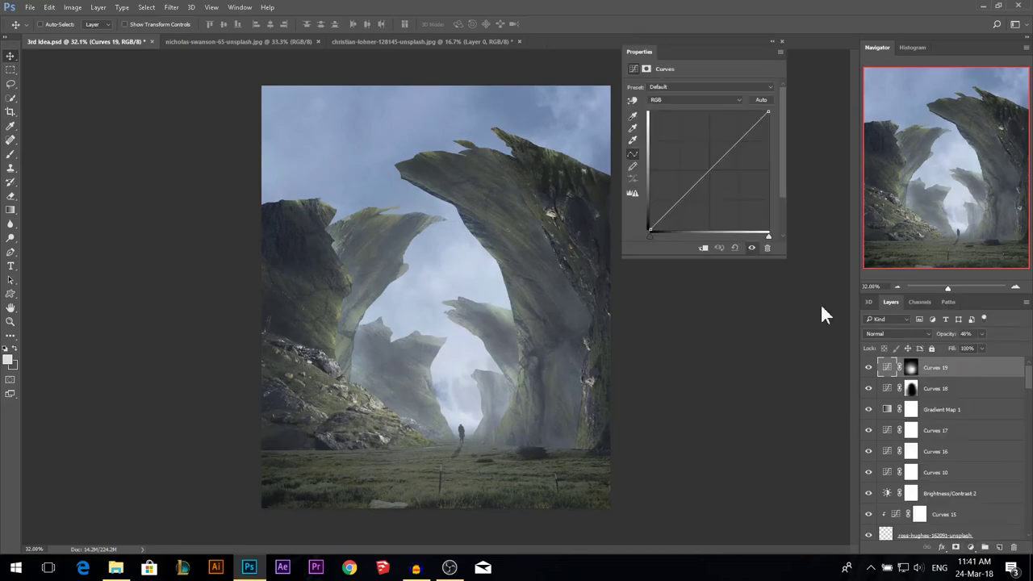
click(710, 100)
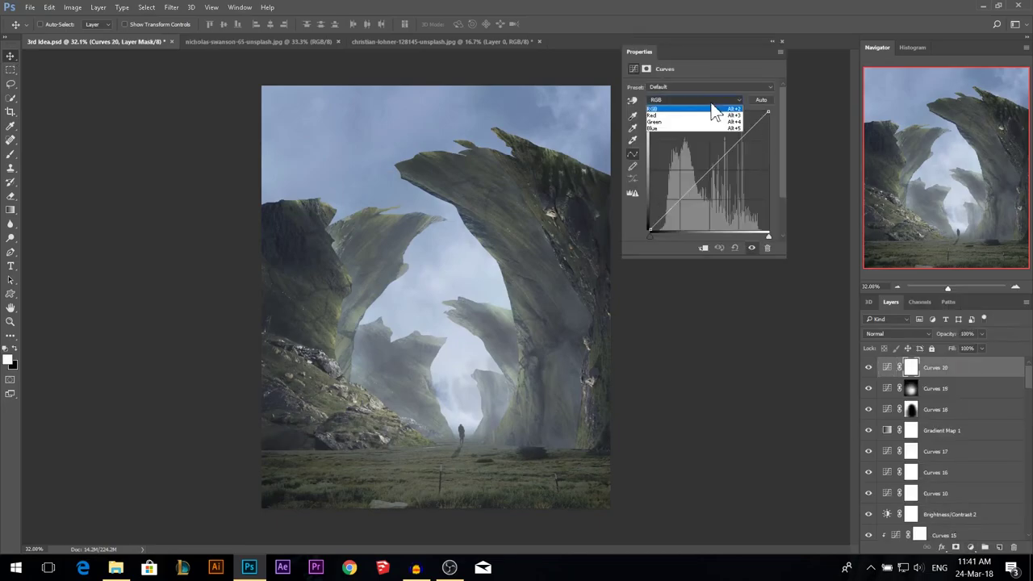
click(679, 127)
drag(770, 116, 775, 127)
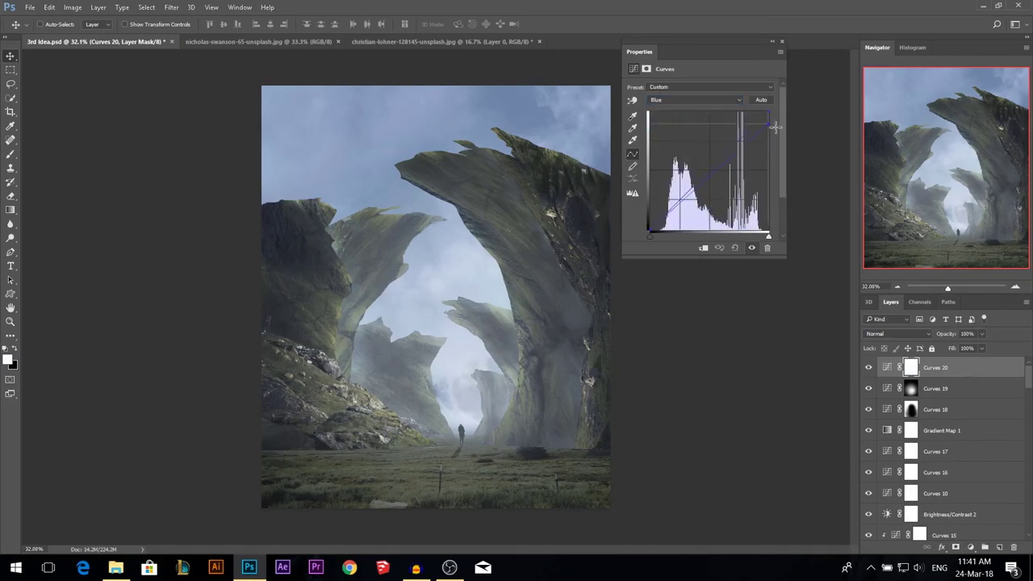
click(711, 100)
click(679, 113)
drag(769, 113, 749, 109)
- Brighten the RGB highlights of the warming Curves layer and invert its mask to black
click(707, 100)
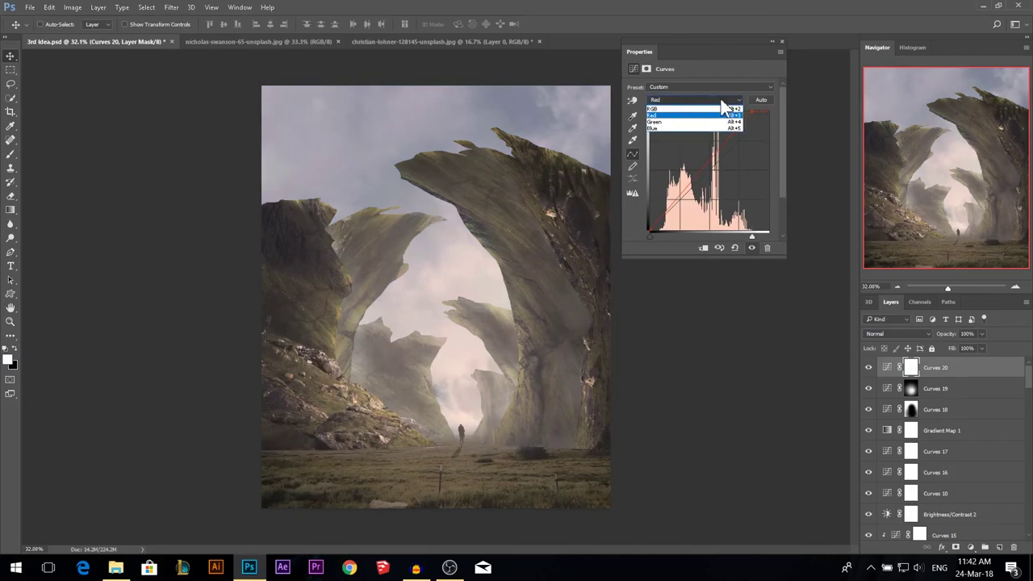
click(699, 109)
drag(768, 113, 751, 112)
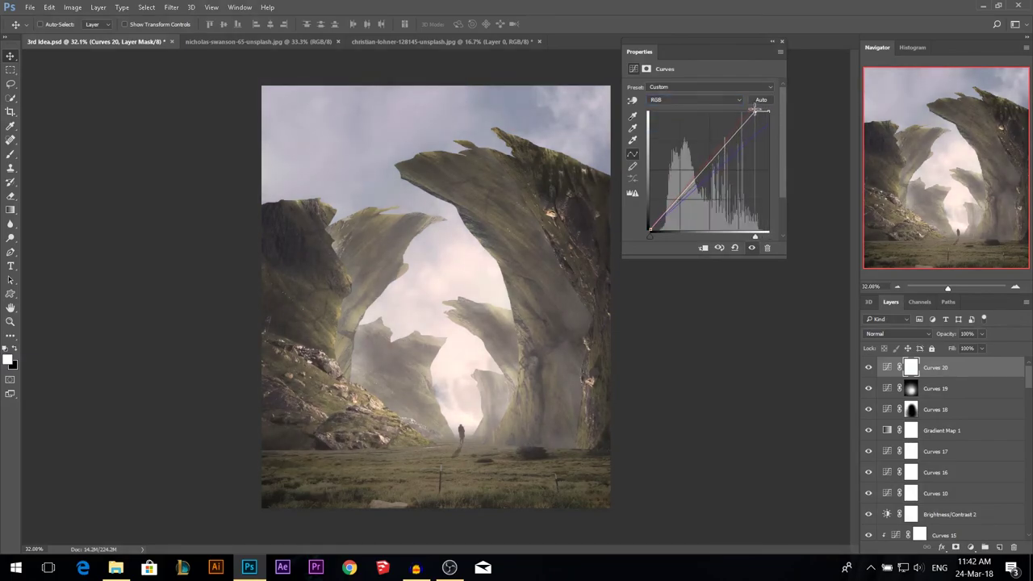
click(781, 41)
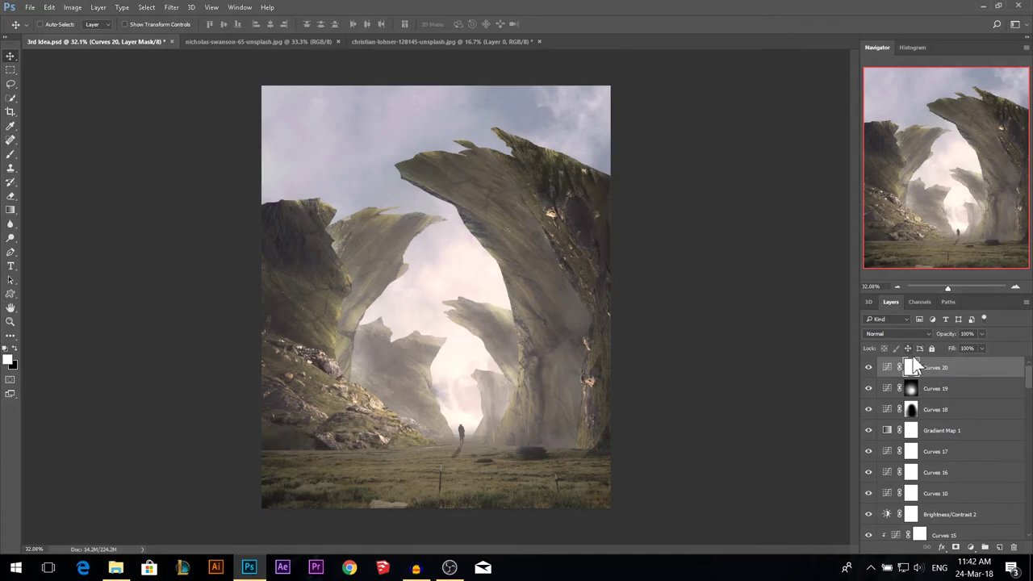
key(ctrl+i)
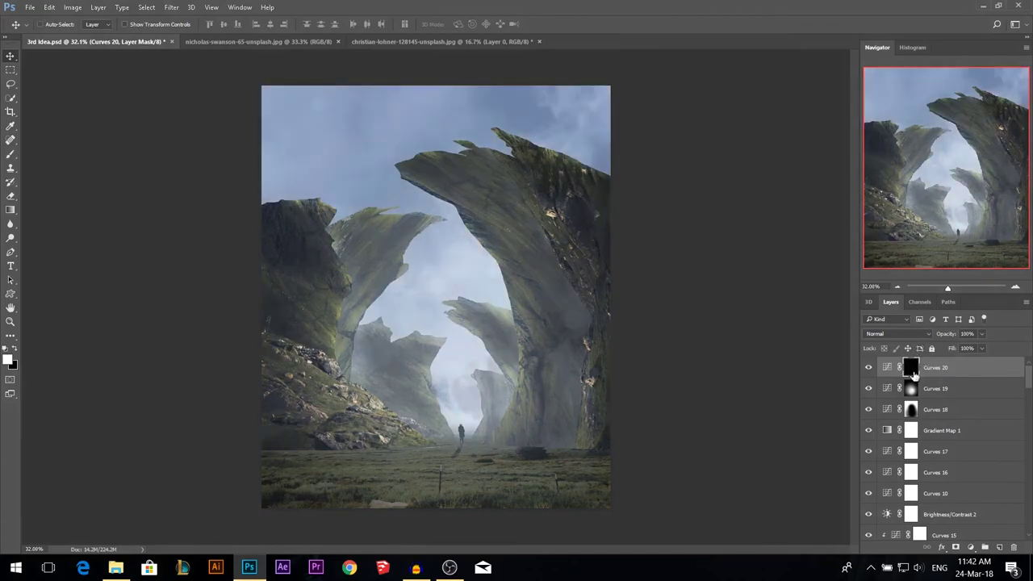
key(b)
drag(448, 380, 392, 381)
click(455, 381)
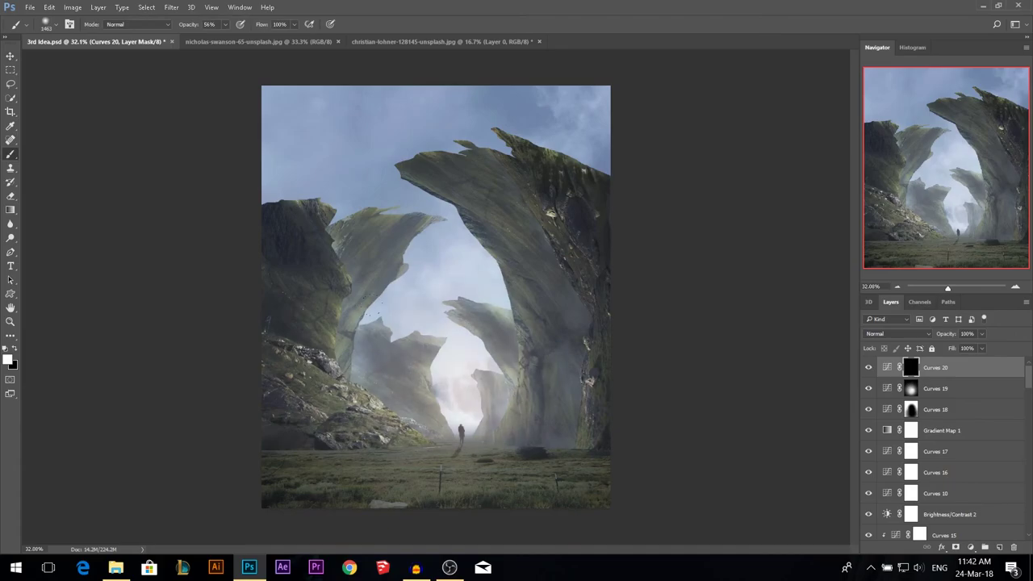
key(ctrl+z)
- Paint a warm glow behind the walking figure on the Curves 20 mask with a 722 px soft white brush at 56% opacity
mouse_move(455, 396)
mouse_down()
mouse_move(436, 396)
mouse_move(433, 429)
mouse_move(423, 386)
mouse_up()
click(459, 397)
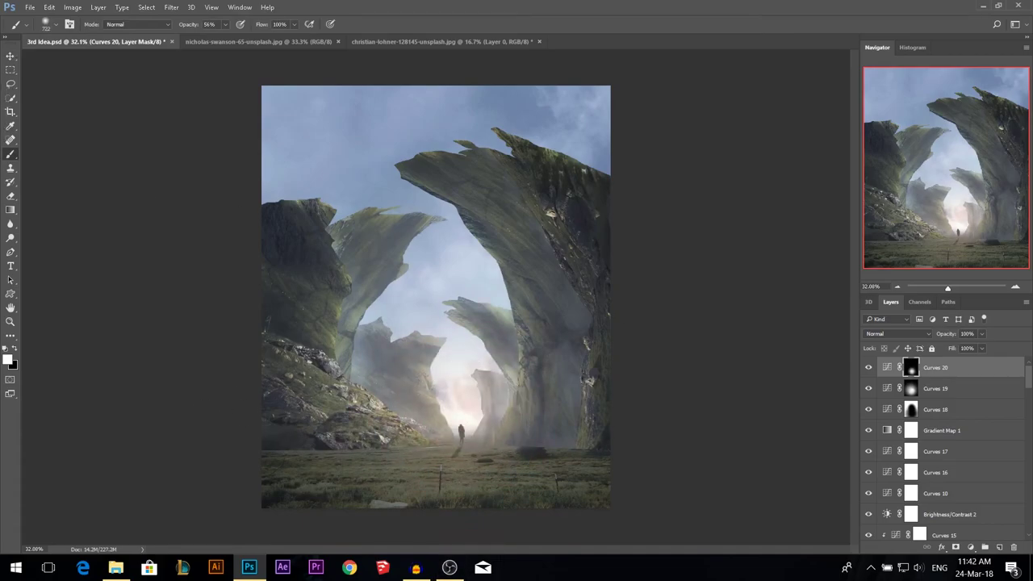
click(10, 57)
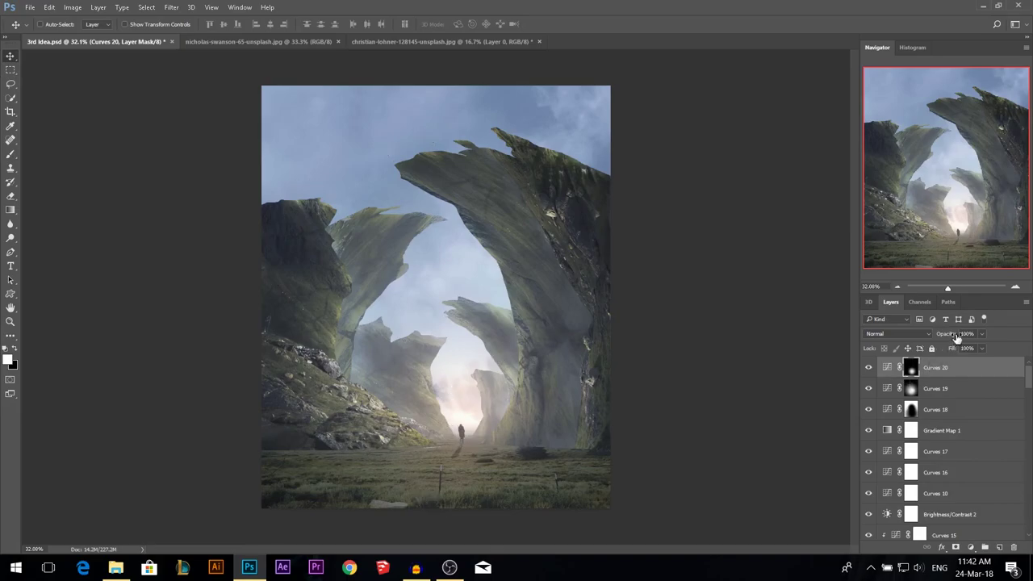
- Reduce the Curves 20 layer's opacity to 62% and compare the scene with and without Curves 18, 19 and 20
drag(956, 337, 944, 338)
scroll(450, 411, down, 1)
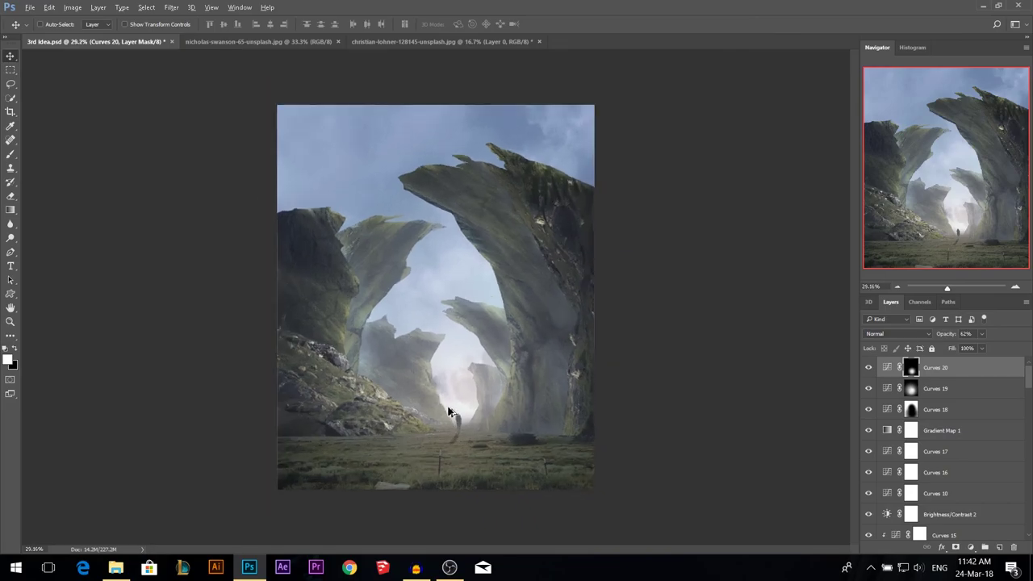
click(868, 367)
click(869, 409)
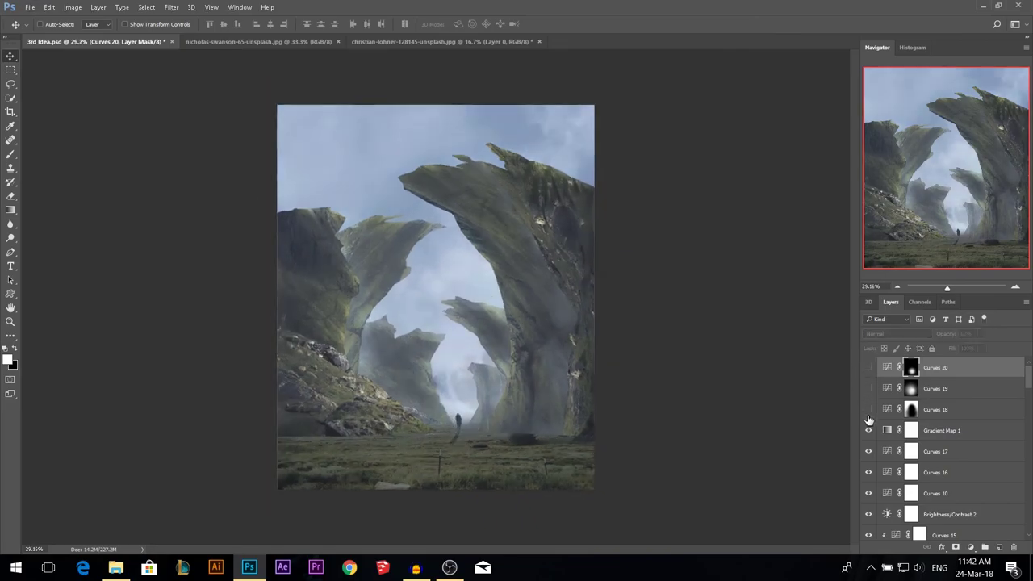
click(869, 367)
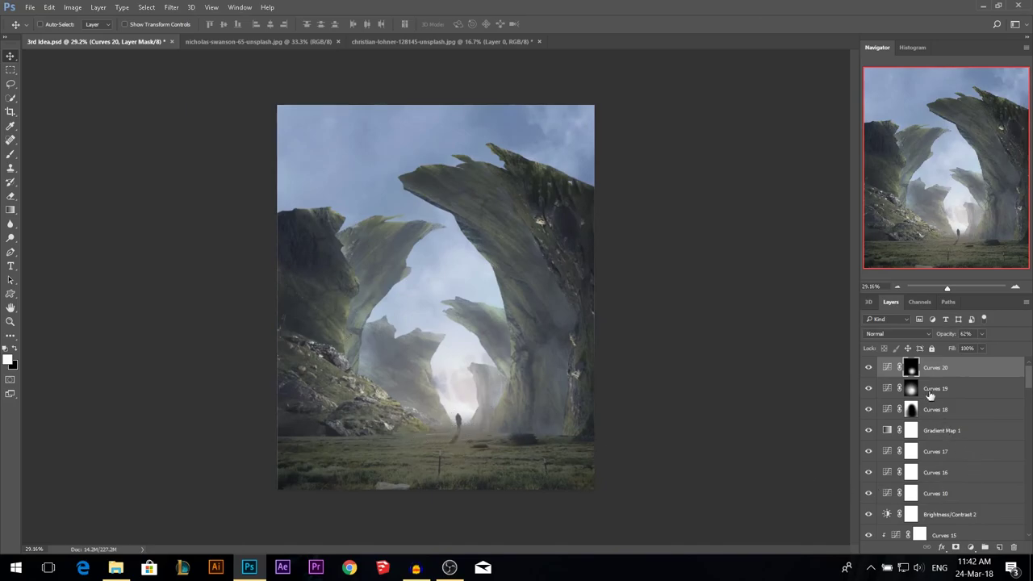
- Stamp all visible layers into a new layer at the top of the stack and open it in the Camera Raw Filter
key(ctrl)
key(ctrl+shift+alt+e)
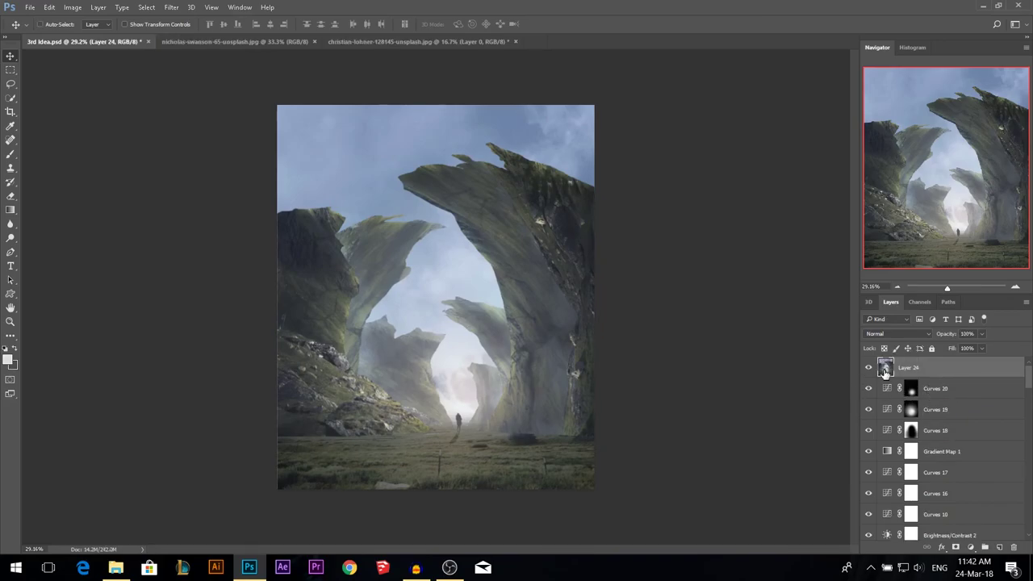
click(176, 7)
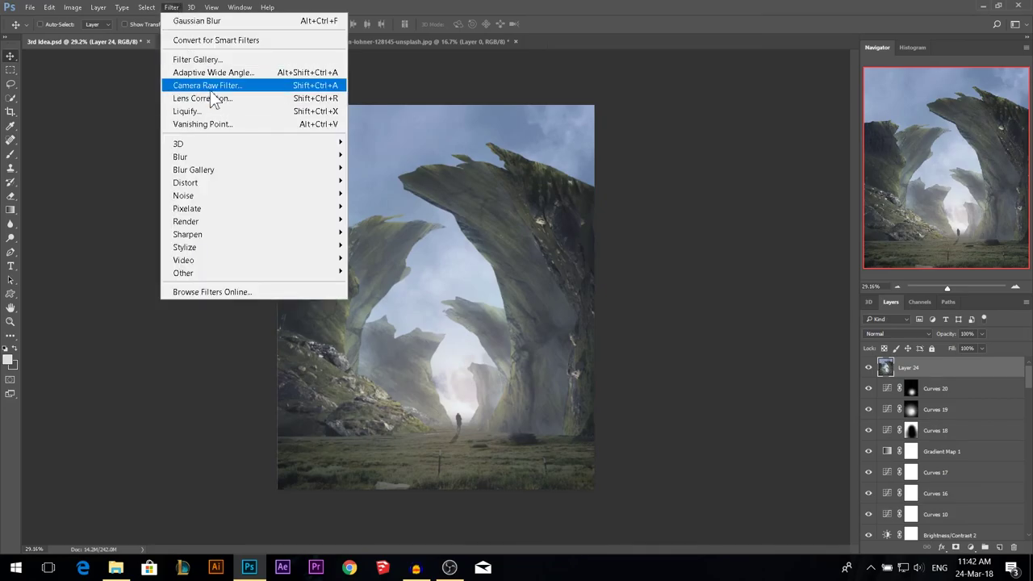
click(210, 89)
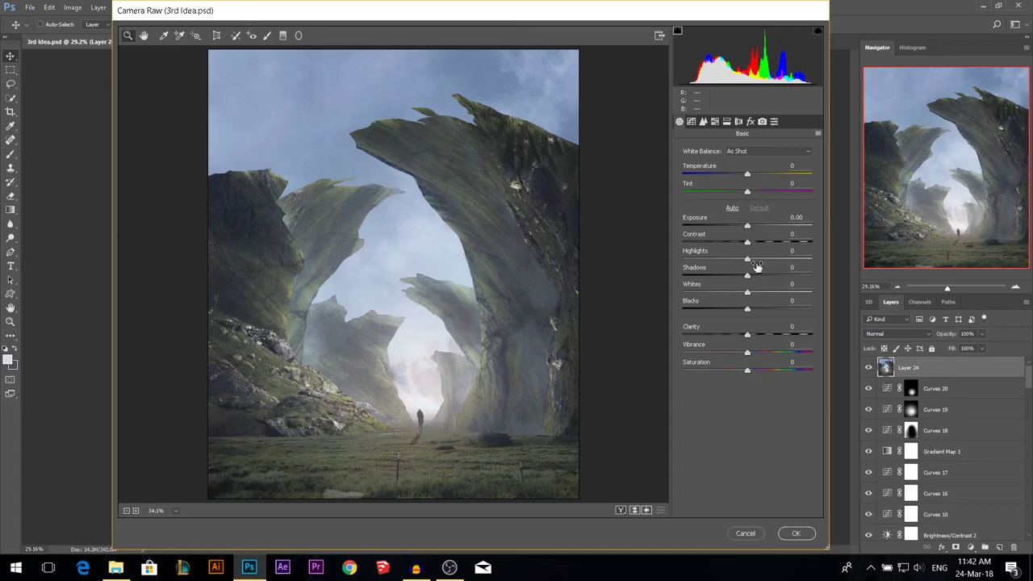
- Set Highlights to +30, Shadows to -25 and Exposure to -0.30 in the basic Camera Raw adjustments, and fine-tune Clarity
mouse_move(750, 258)
mouse_down()
mouse_move(770, 258)
mouse_move(738, 272)
mouse_up()
drag(750, 224, 745, 224)
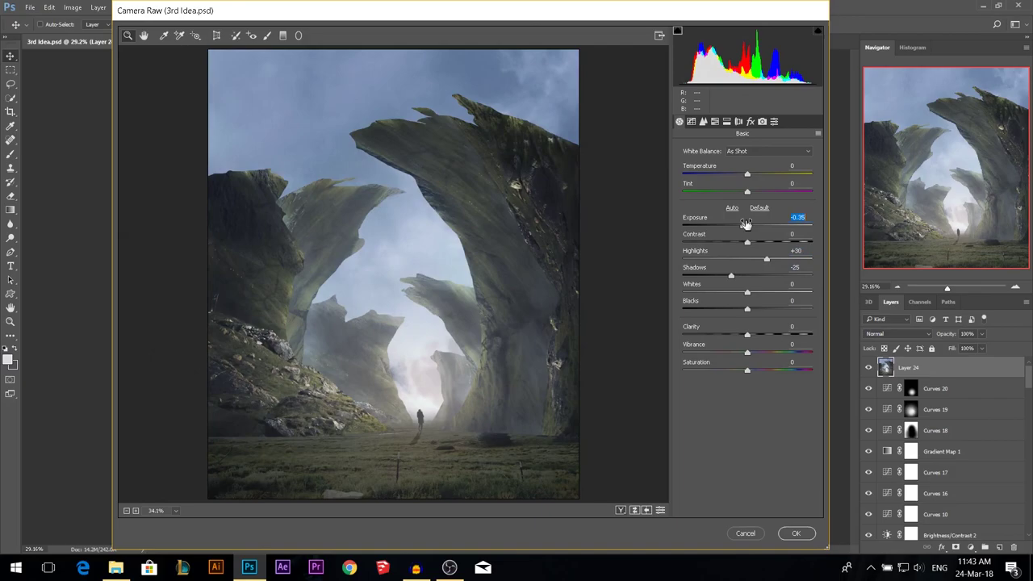
drag(744, 220, 746, 221)
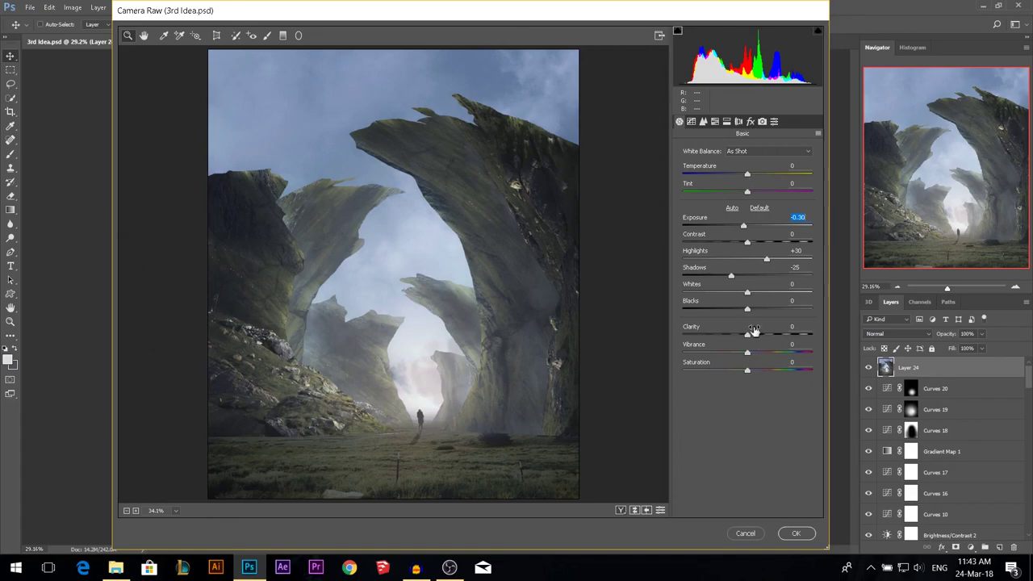
mouse_move(752, 331)
mouse_down()
mouse_move(787, 326)
mouse_move(744, 323)
mouse_up()
- Add a Highlight Priority post-crop vignette with an amount of -11 and apply the Camera Raw Filter
click(750, 121)
drag(751, 295, 742, 295)
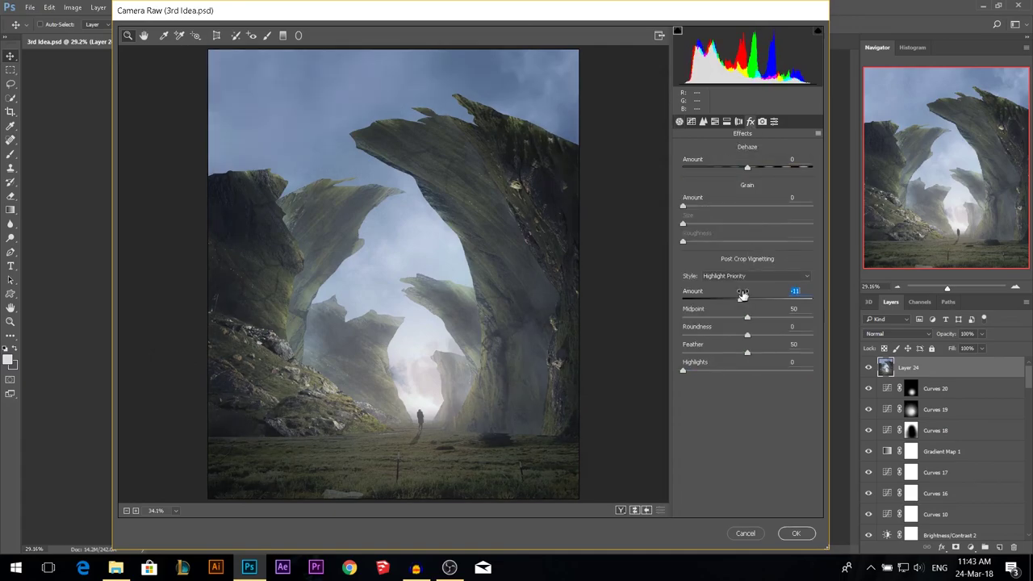
click(796, 533)
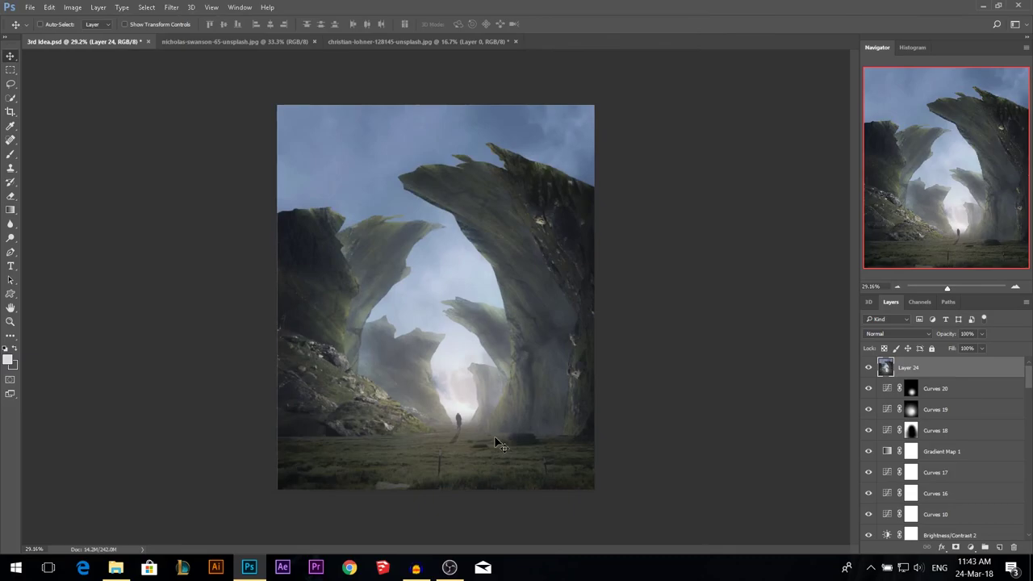
- Compare the merged layer before and after the Camera Raw Filter, keeping the filtered version, and inspect the finished image
key(ctrl+z)
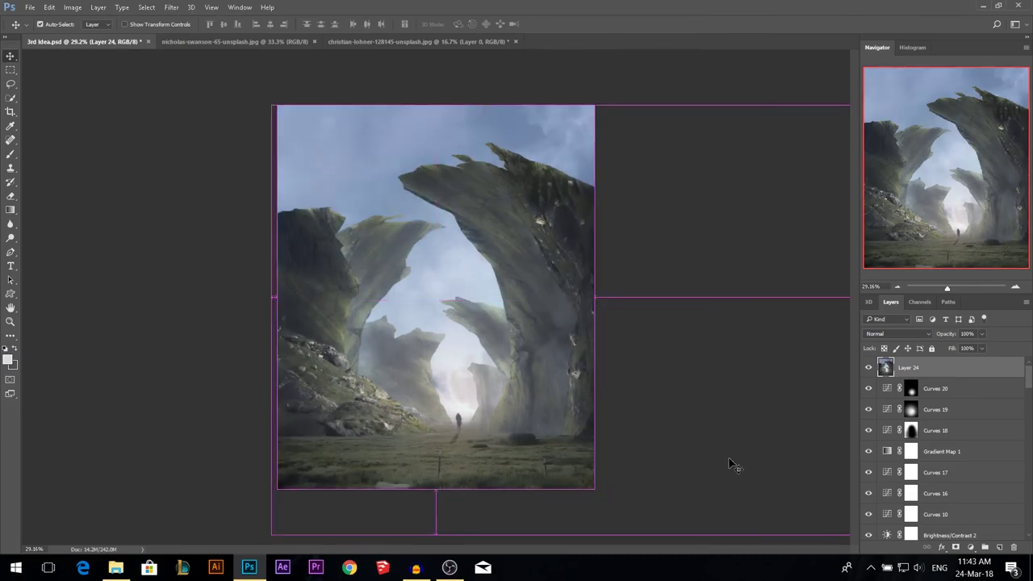
key(ctrl+z)
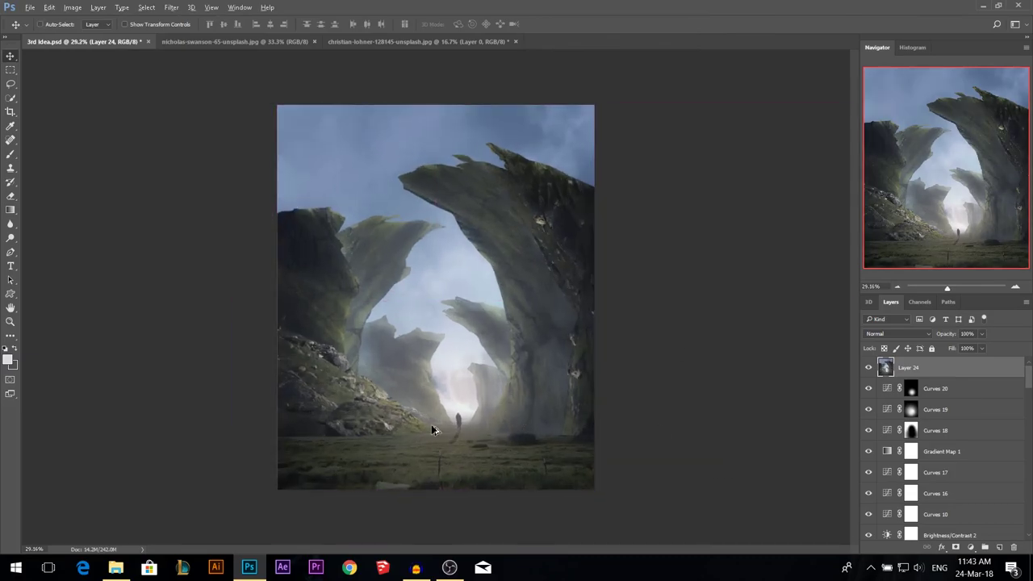
scroll(416, 442, up, 2)
scroll(482, 424, down, 1)
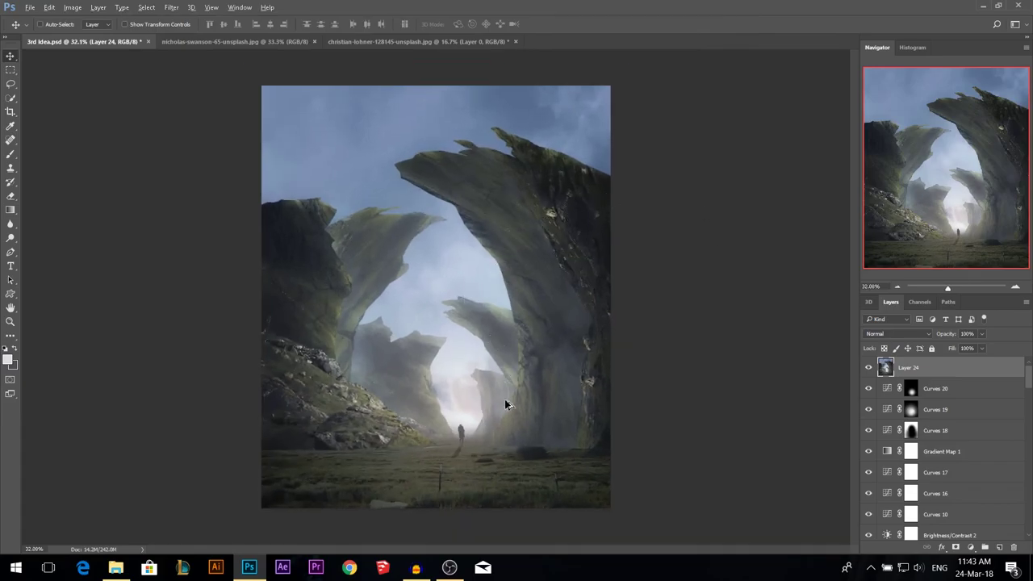
scroll(505, 402, down, 1)
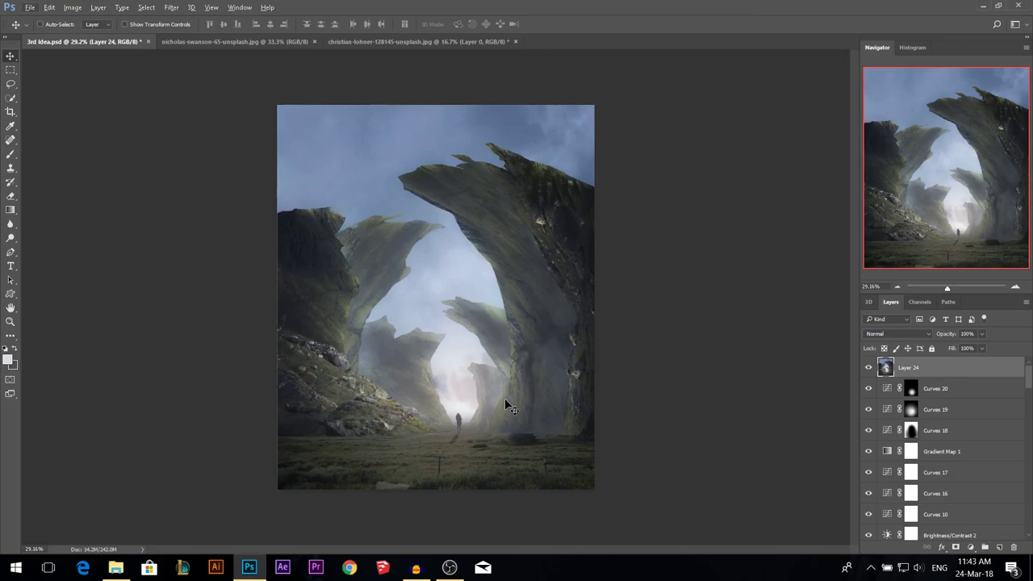